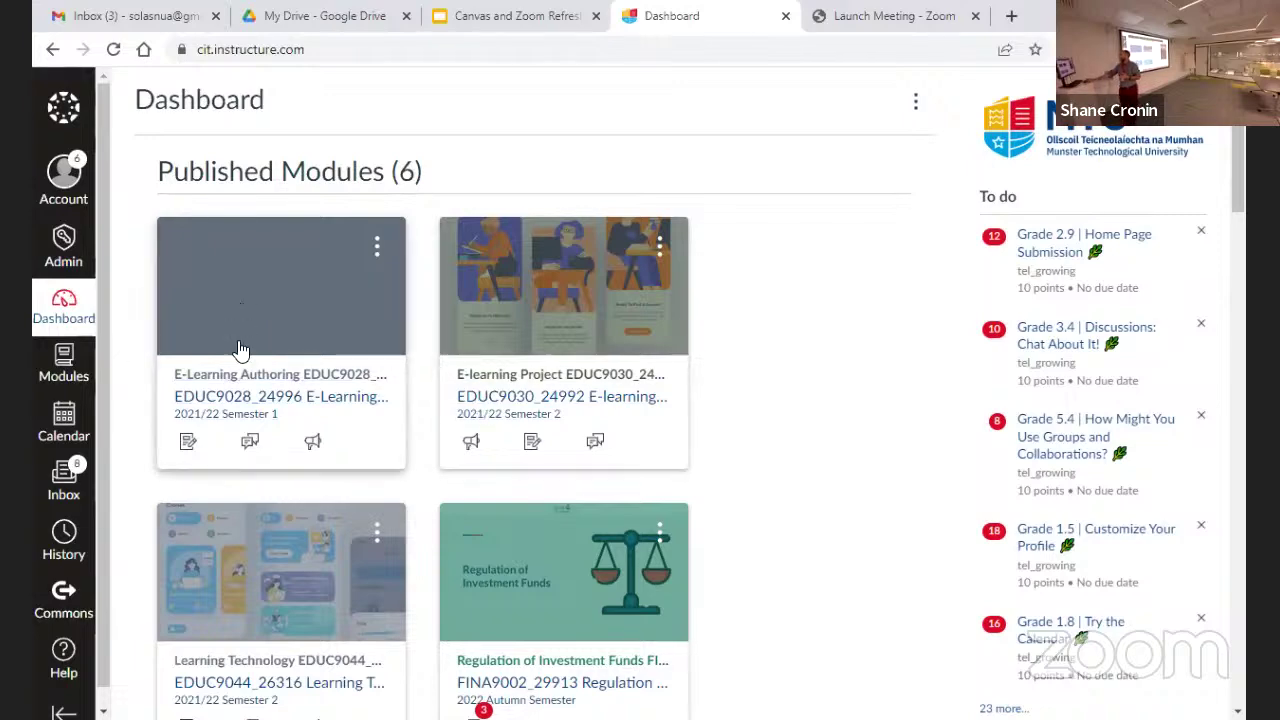
# Look over the dashboard's module cards and open the complete list of all modules.
pyautogui.scroll(-7, 400, 329)
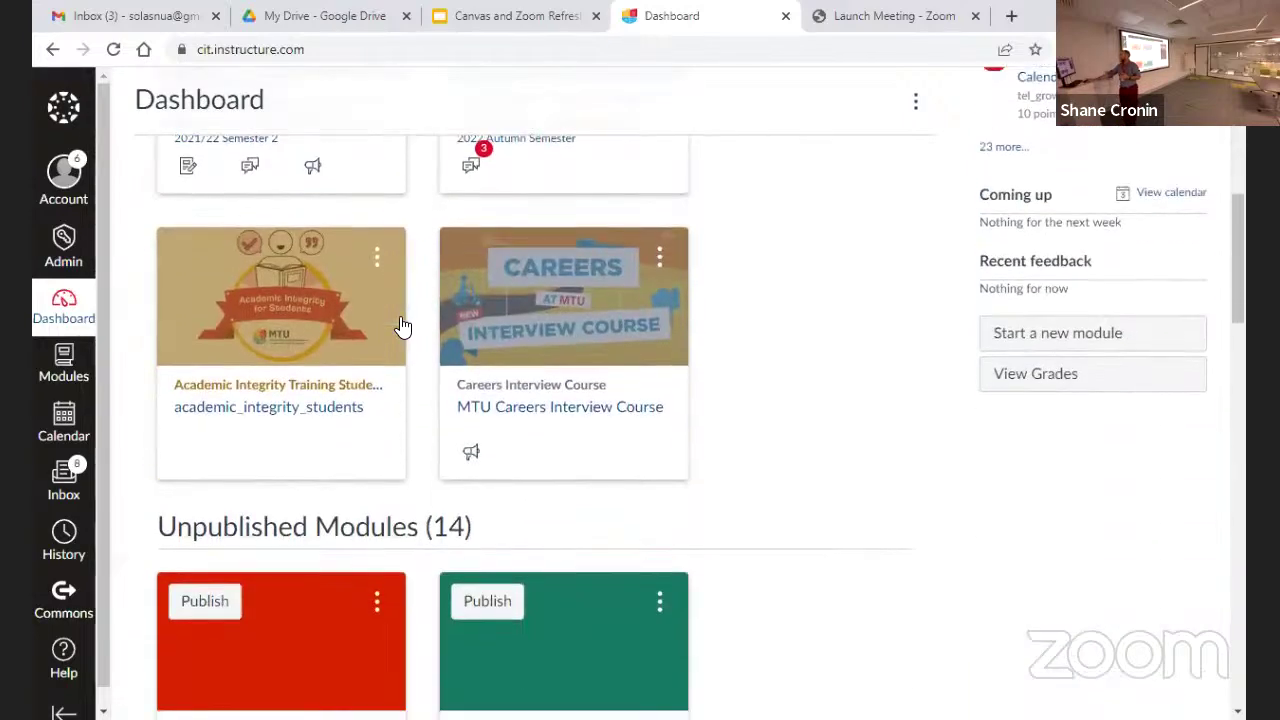
pyautogui.scroll(-9, 302, 335)
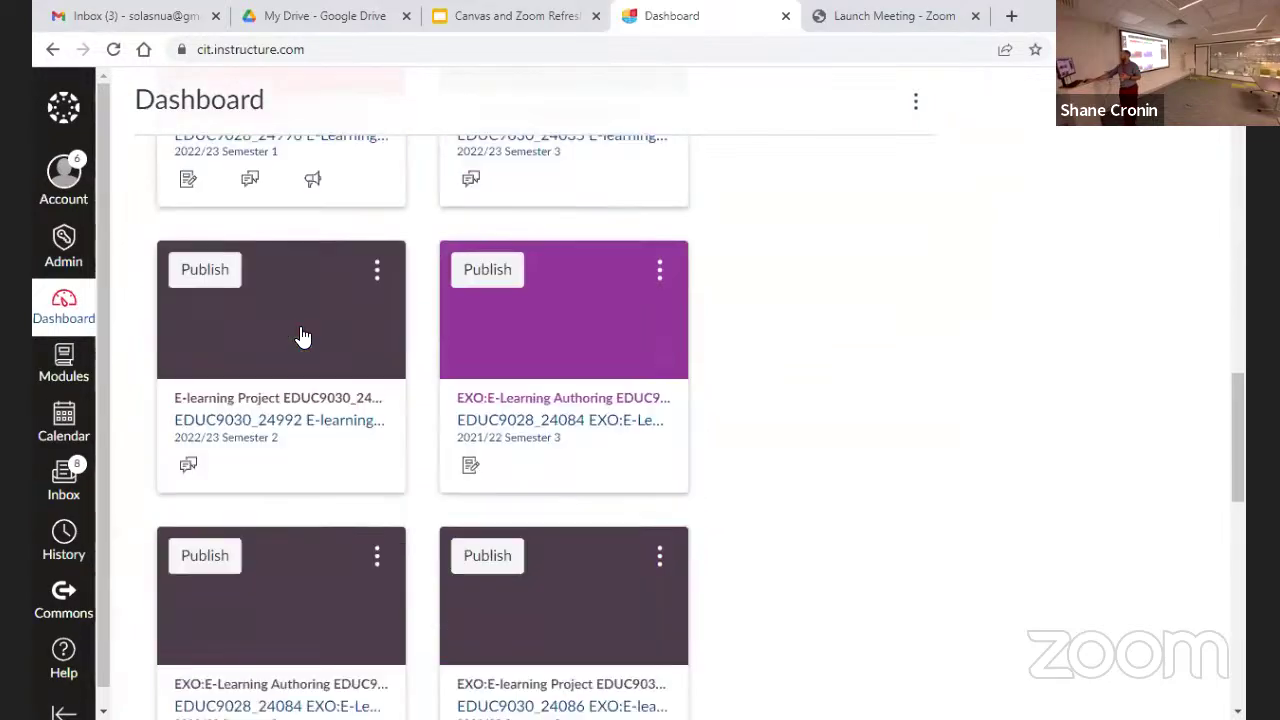
pyautogui.scroll(-8, 302, 335)
pyautogui.scroll(11, 302, 335)
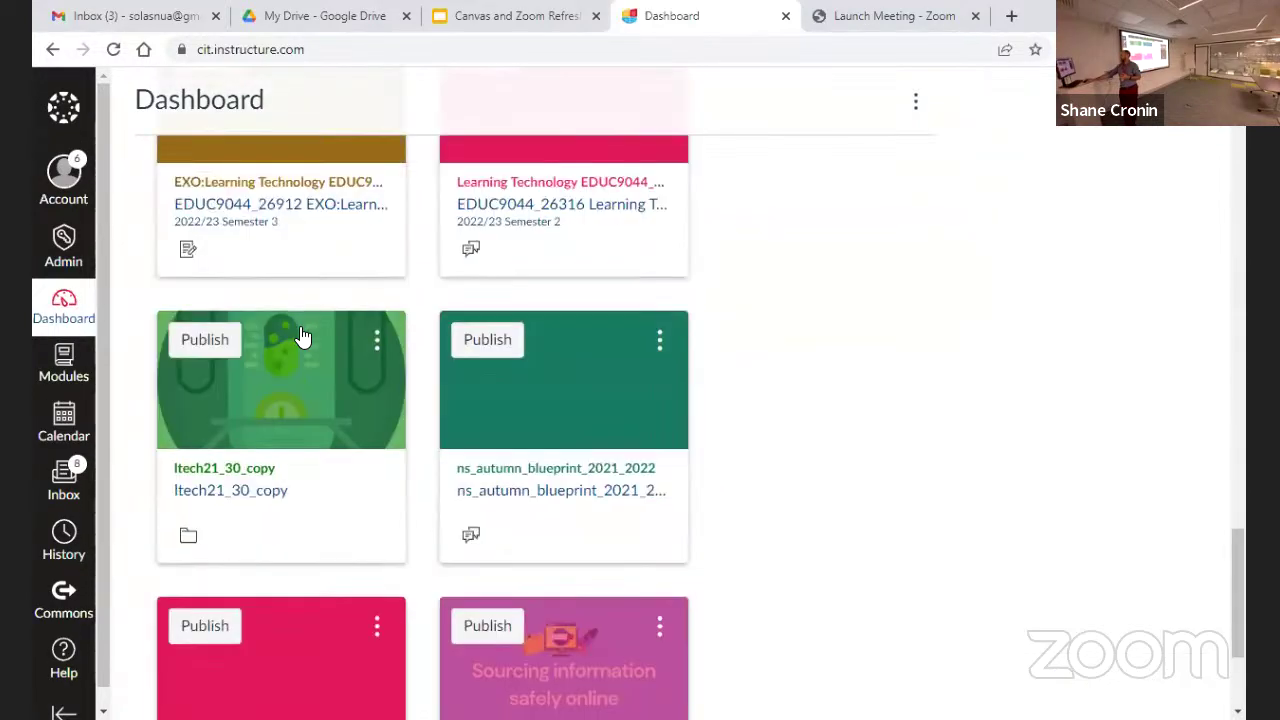
pyautogui.scroll(15, 302, 335)
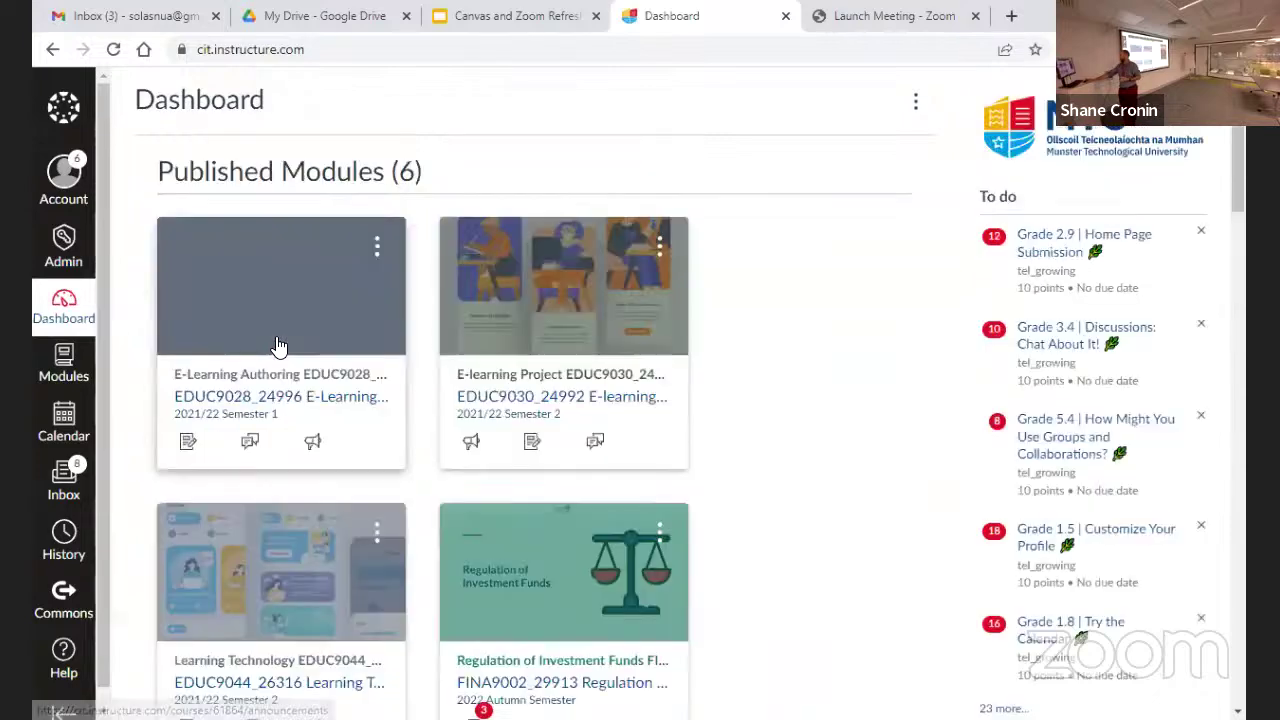
pyautogui.click(66, 360)
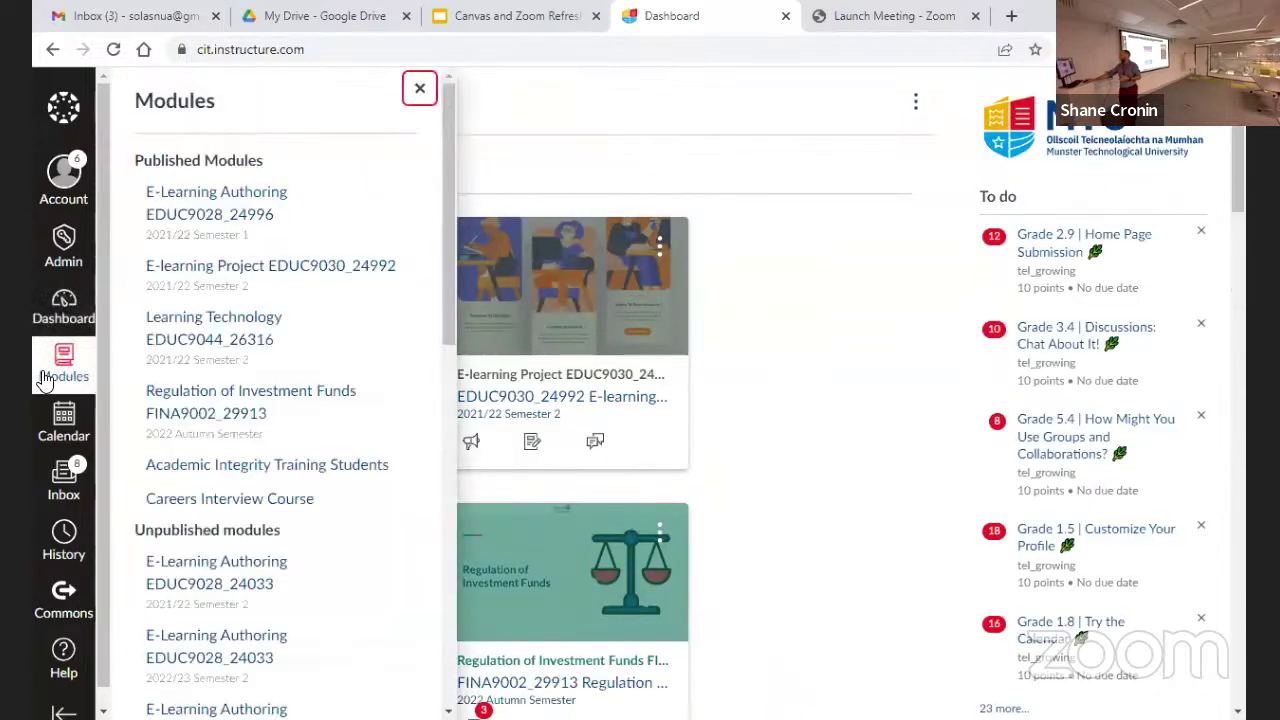
pyautogui.scroll(-12, 243, 346)
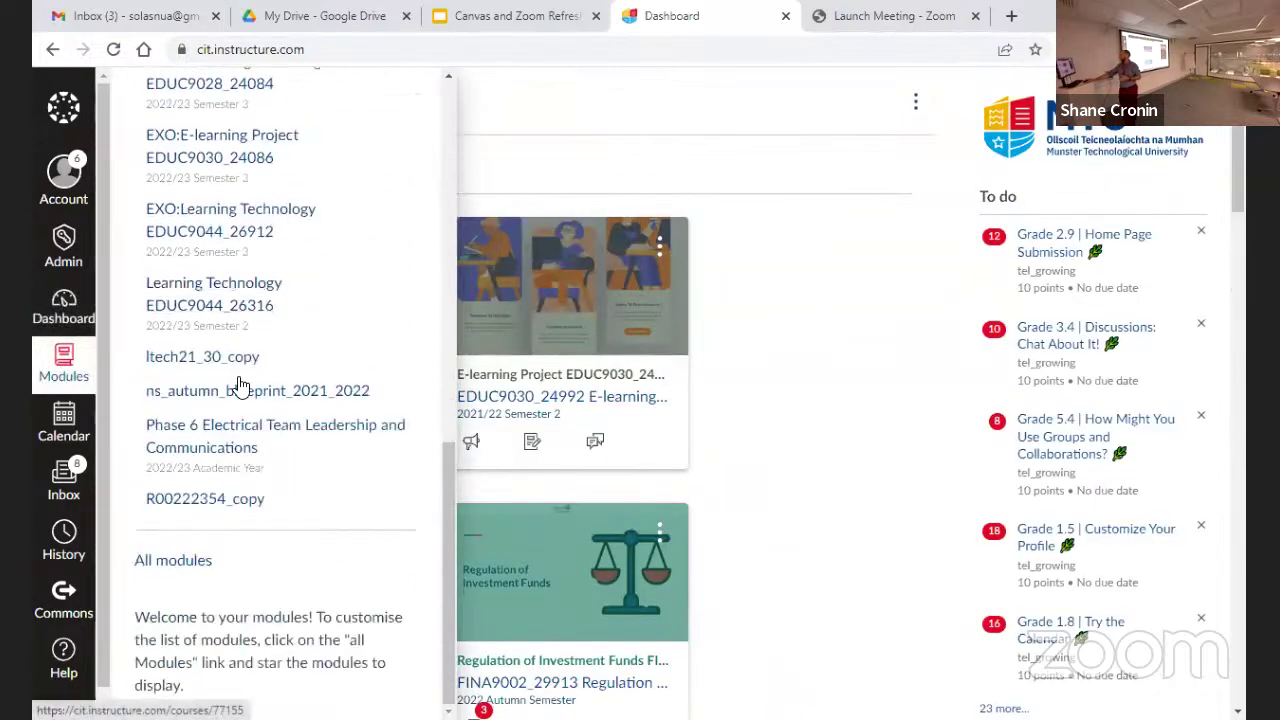
pyautogui.click(186, 562)
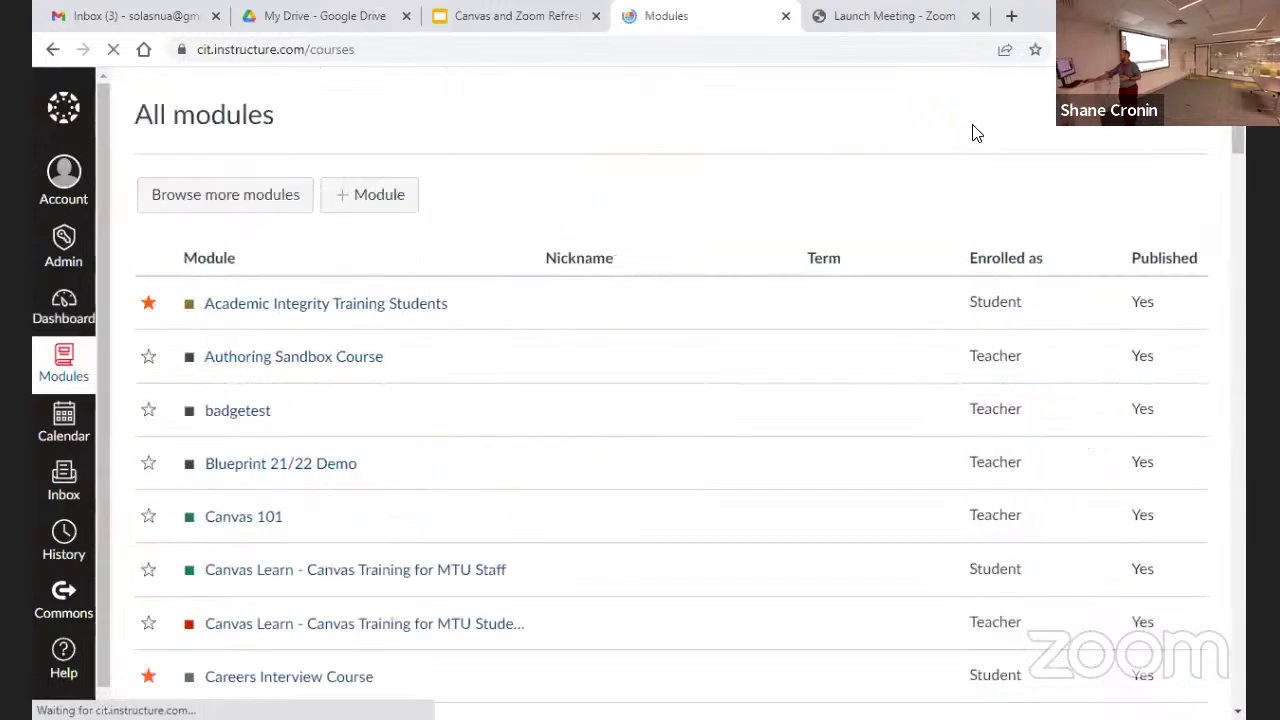
# Review the all modules list, including each module's term, enrolment role and published status.
pyautogui.click(207, 54)
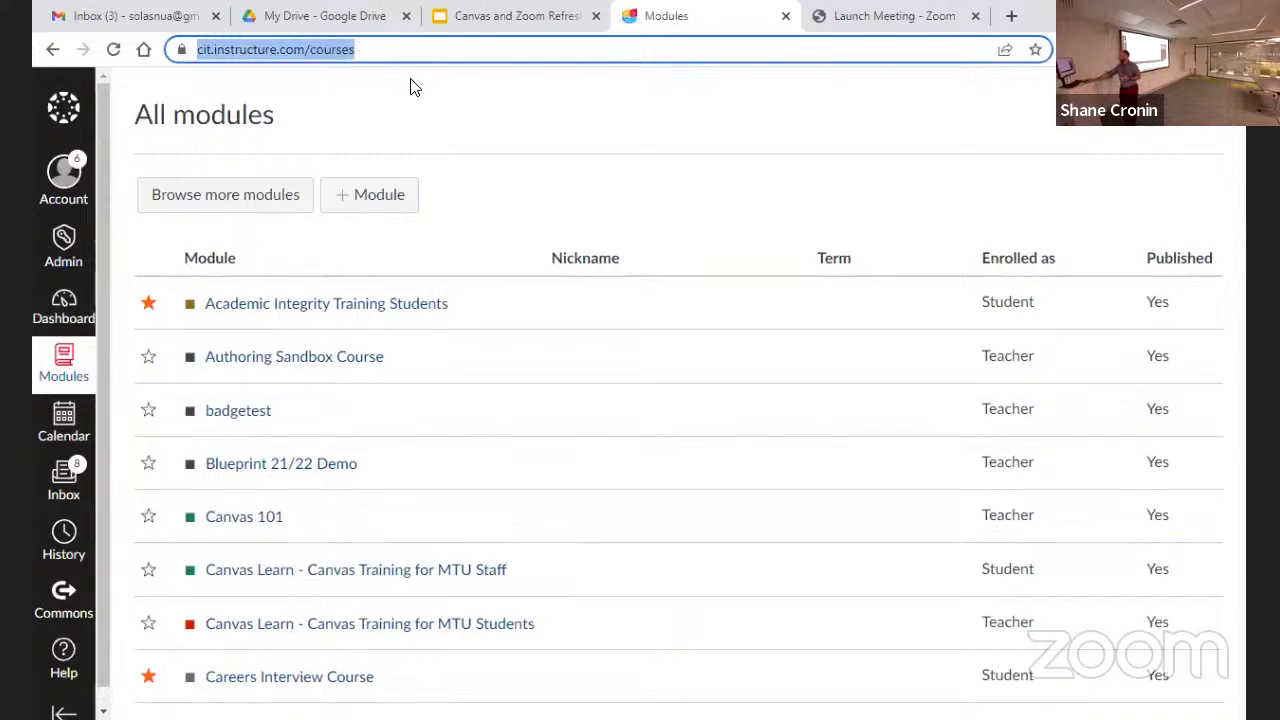
pyautogui.click(430, 113)
pyautogui.scroll(-8, 506, 215)
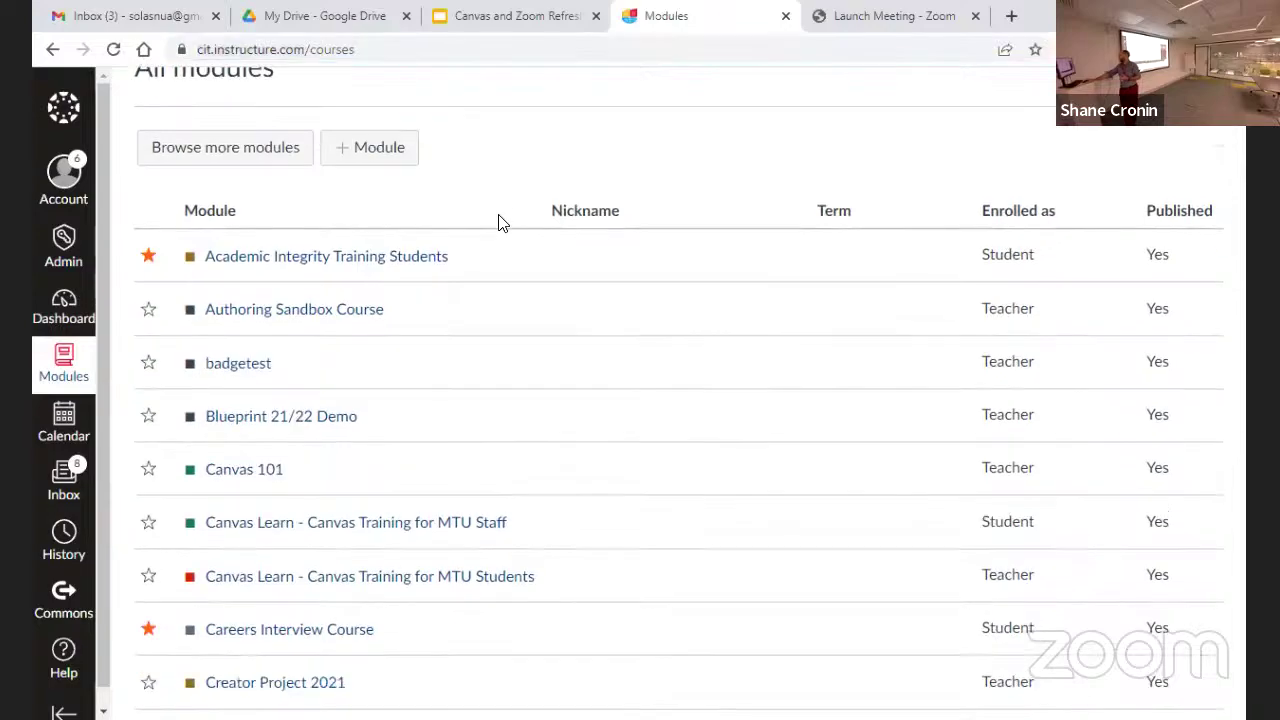
pyautogui.scroll(-14, 500, 222)
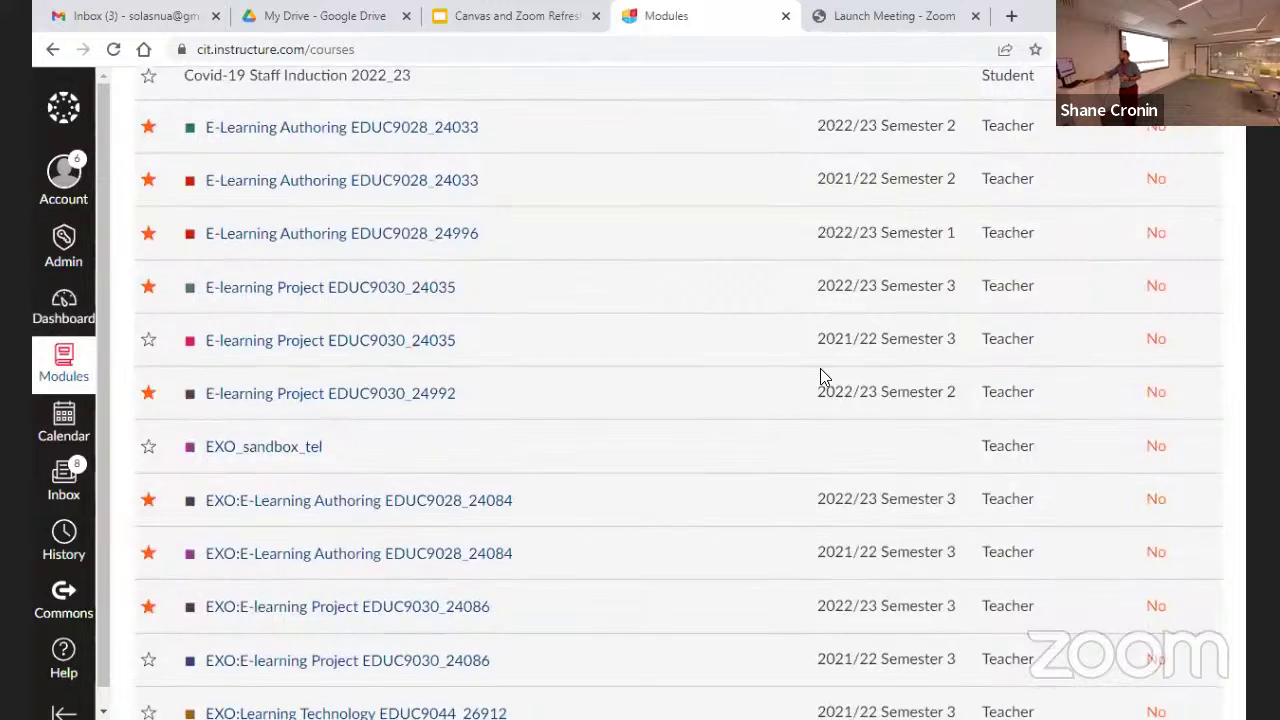
pyautogui.scroll(20, 757, 437)
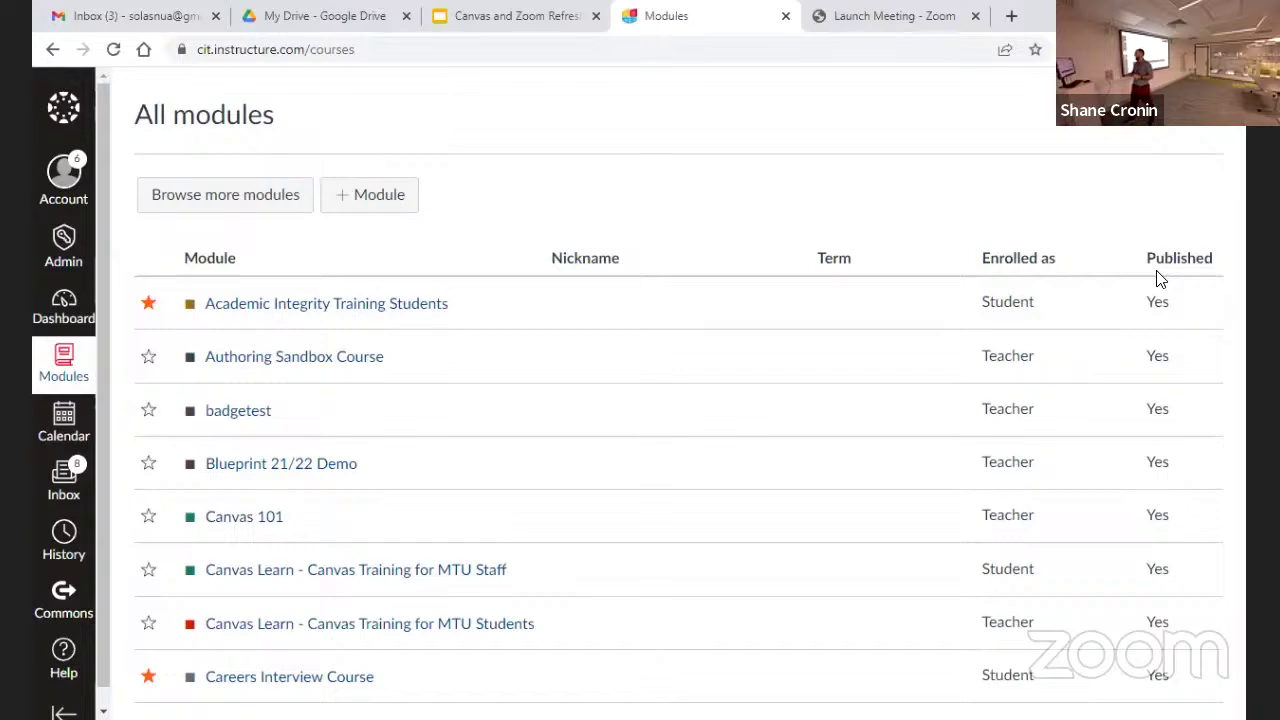
# Unstar the published Learning Technology EDUC9044_26316 and Regulation of Investment Funds modules in the all modules list.
pyautogui.scroll(-1, 873, 397)
pyautogui.scroll(-8, 865, 393)
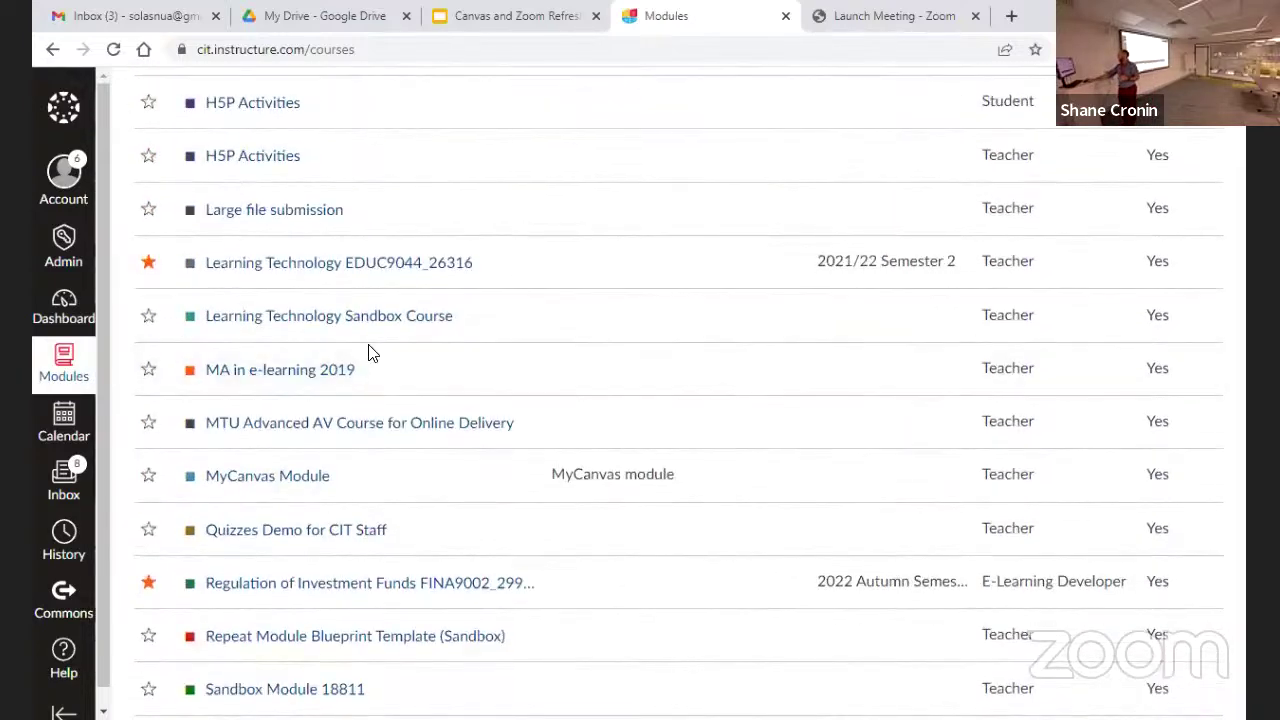
pyautogui.click(148, 262)
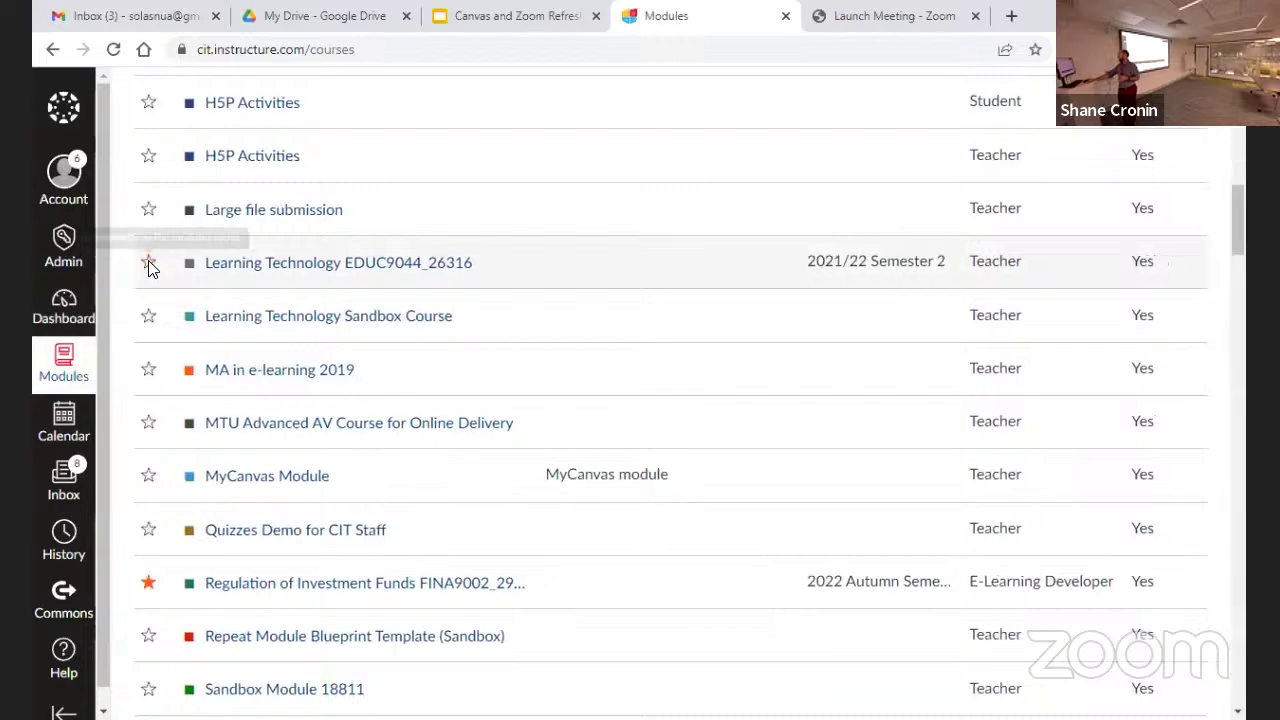
pyautogui.click(149, 583)
# Unstar the unpublished E-Learning Authoring EDUC9028 and E-learning Project EDUC9030 modules that are still favourites.
pyautogui.scroll(-8, 160, 508)
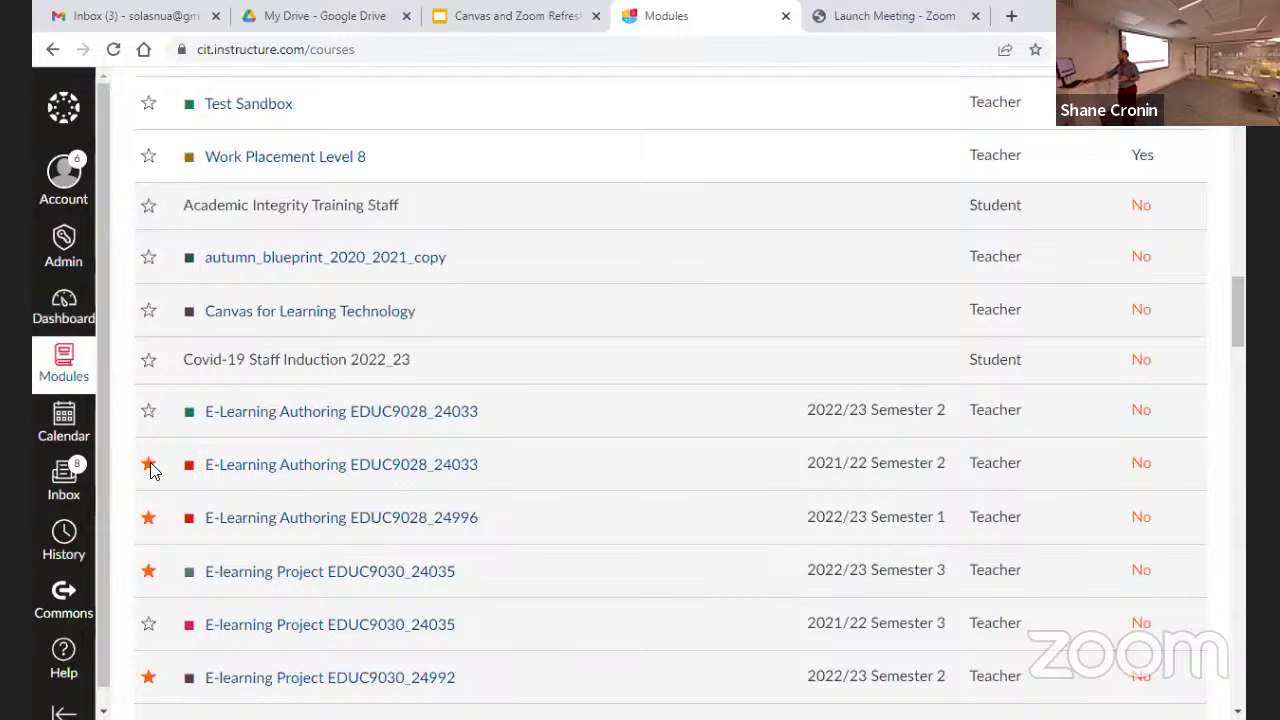
pyautogui.click(148, 464)
pyautogui.click(148, 571)
pyautogui.click(148, 677)
# Unstar the EXO modules: both E-Learning Authoring EDUC9028_24084 entries, and the 2022/23 E-learning Project EDUC9030_24086 and Learning Technology EDUC9044_26912.
pyautogui.scroll(-2, 183, 511)
pyautogui.scroll(-2, 183, 511)
pyautogui.click(148, 404)
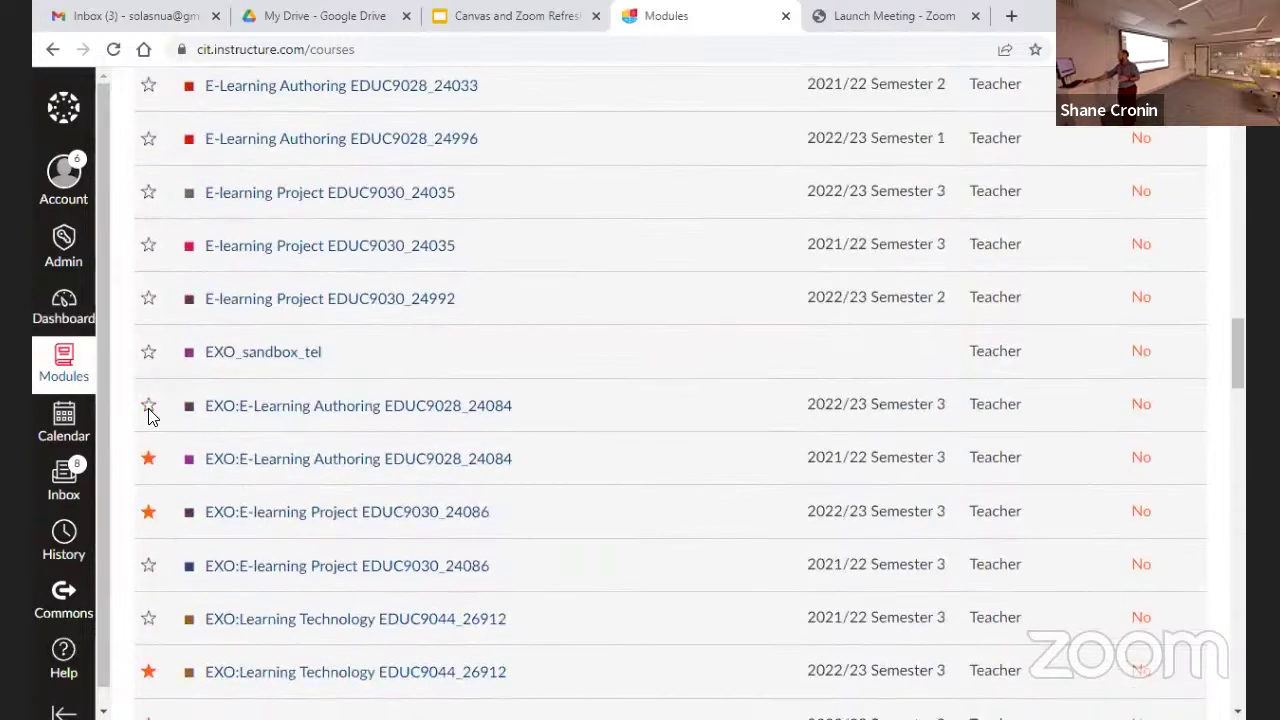
pyautogui.click(148, 458)
pyautogui.click(148, 511)
pyautogui.click(148, 672)
# Unstar the unpublished Learning Technology EDUC9044_26316, ltech21_30_copy, ns_autumn_blueprint_2021_2022, Phase 6 Electrical Team Leadership and the starred student-number copy module.
pyautogui.scroll(-3, 171, 528)
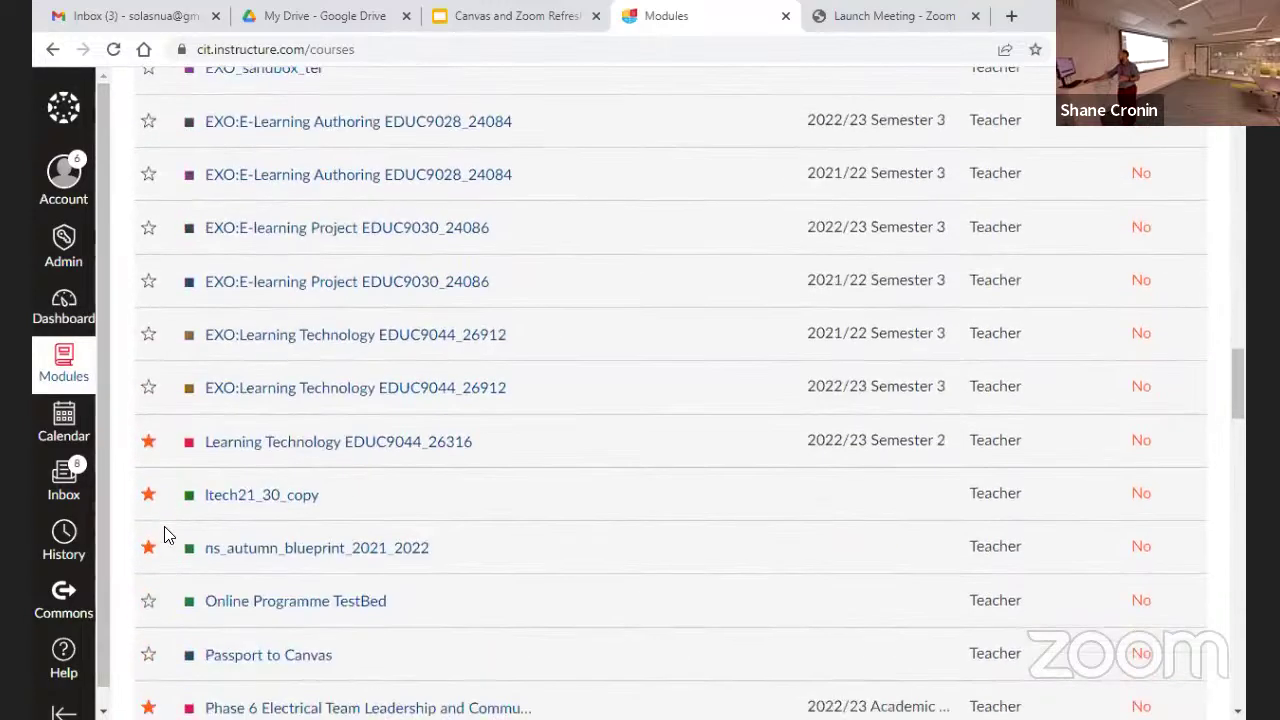
pyautogui.click(148, 442)
pyautogui.click(148, 494)
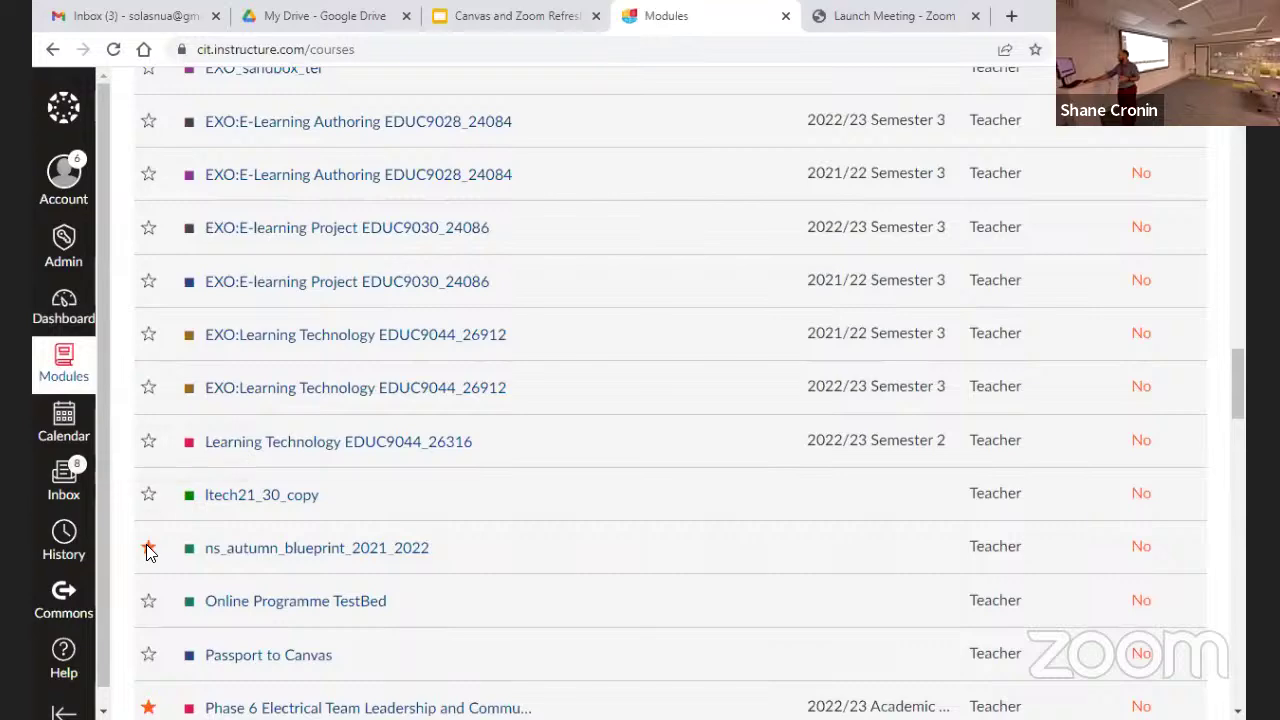
pyautogui.click(148, 547)
pyautogui.scroll(-2, 143, 651)
pyautogui.click(148, 518)
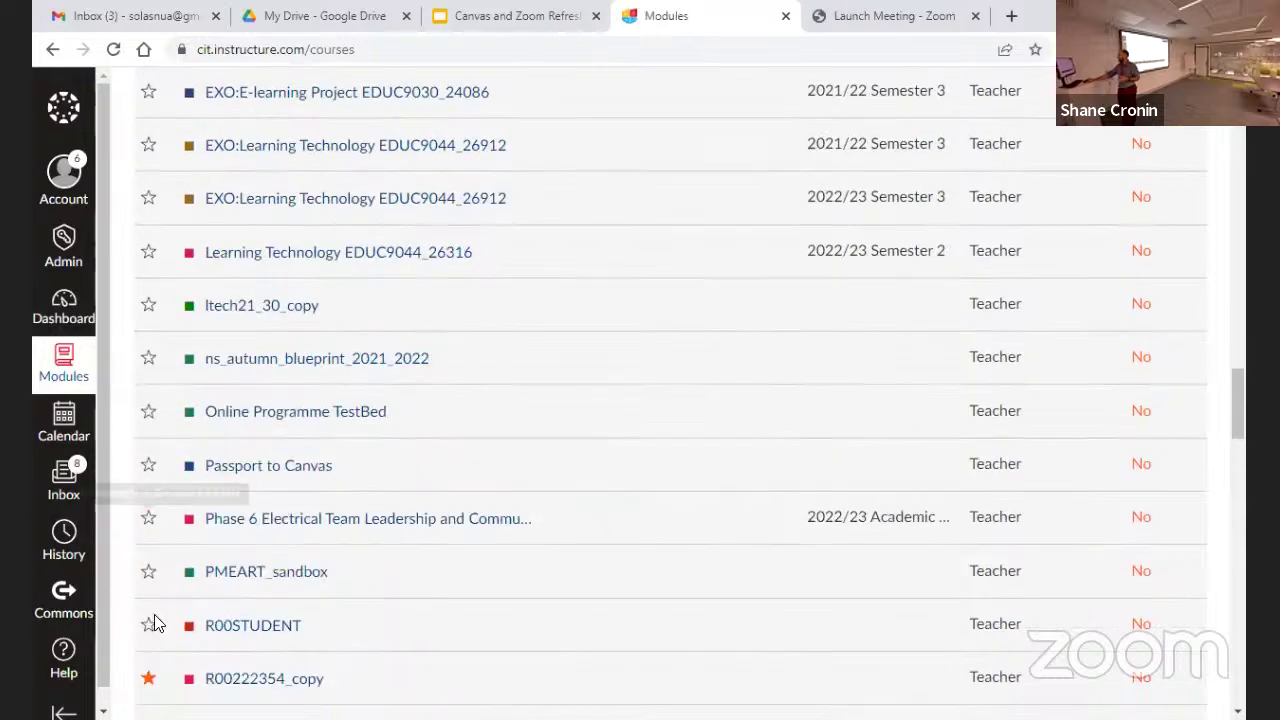
pyautogui.click(148, 679)
pyautogui.scroll(-4, 152, 546)
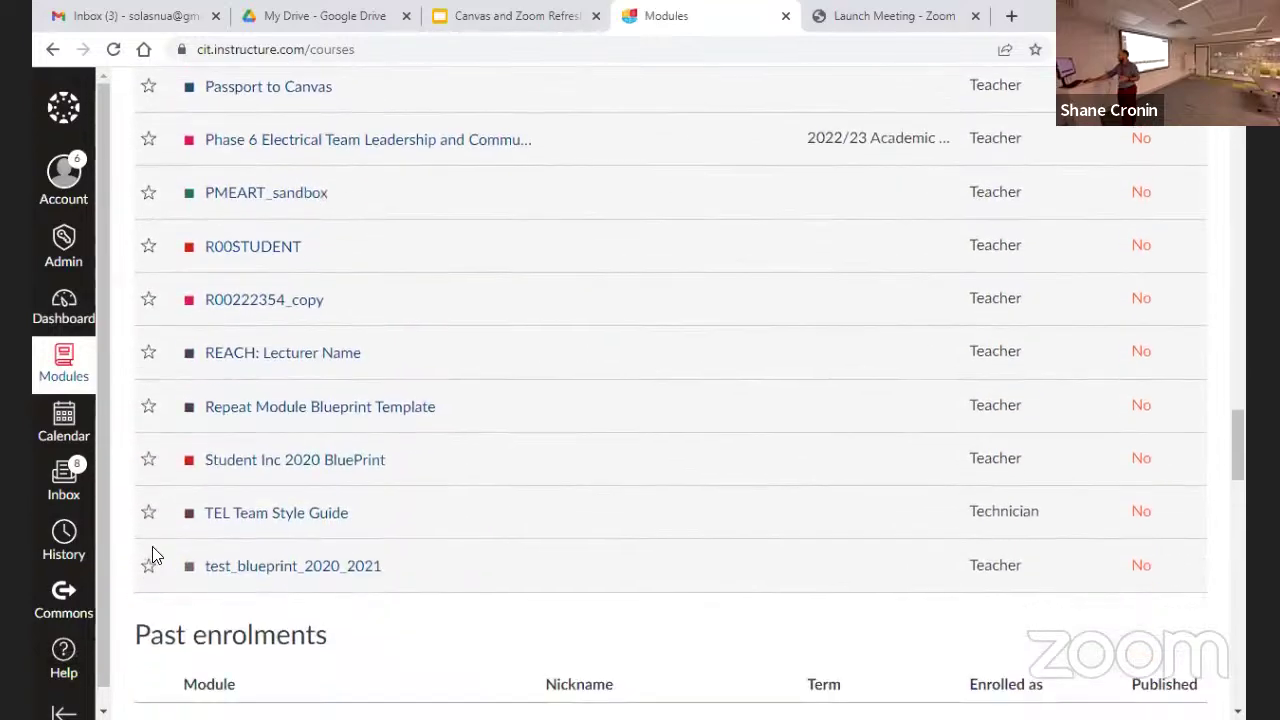
# Unstar the remaining published favourites: E-learning Project EDUC9030_24992, E-Learning Authoring EDUC9028_24996, Careers Interview Course and Academic Integrity Training Students.
pyautogui.scroll(20, 155, 570)
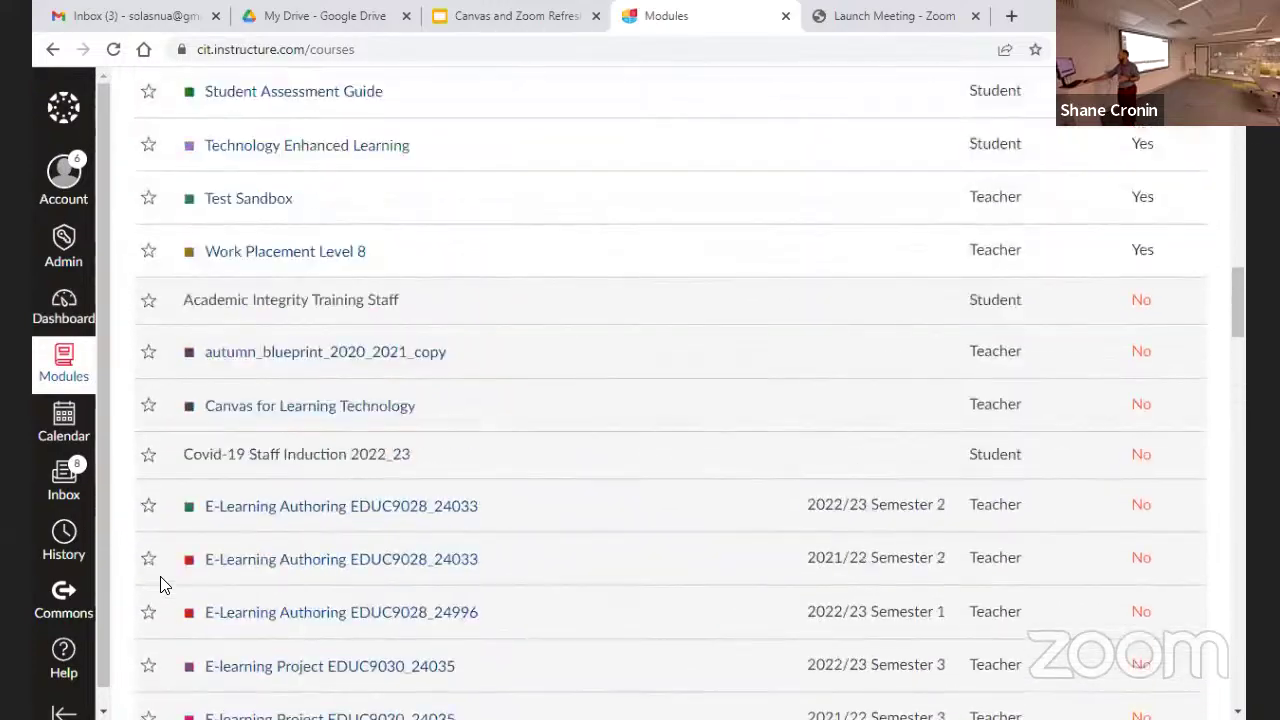
pyautogui.scroll(10, 163, 582)
pyautogui.scroll(-2, 153, 586)
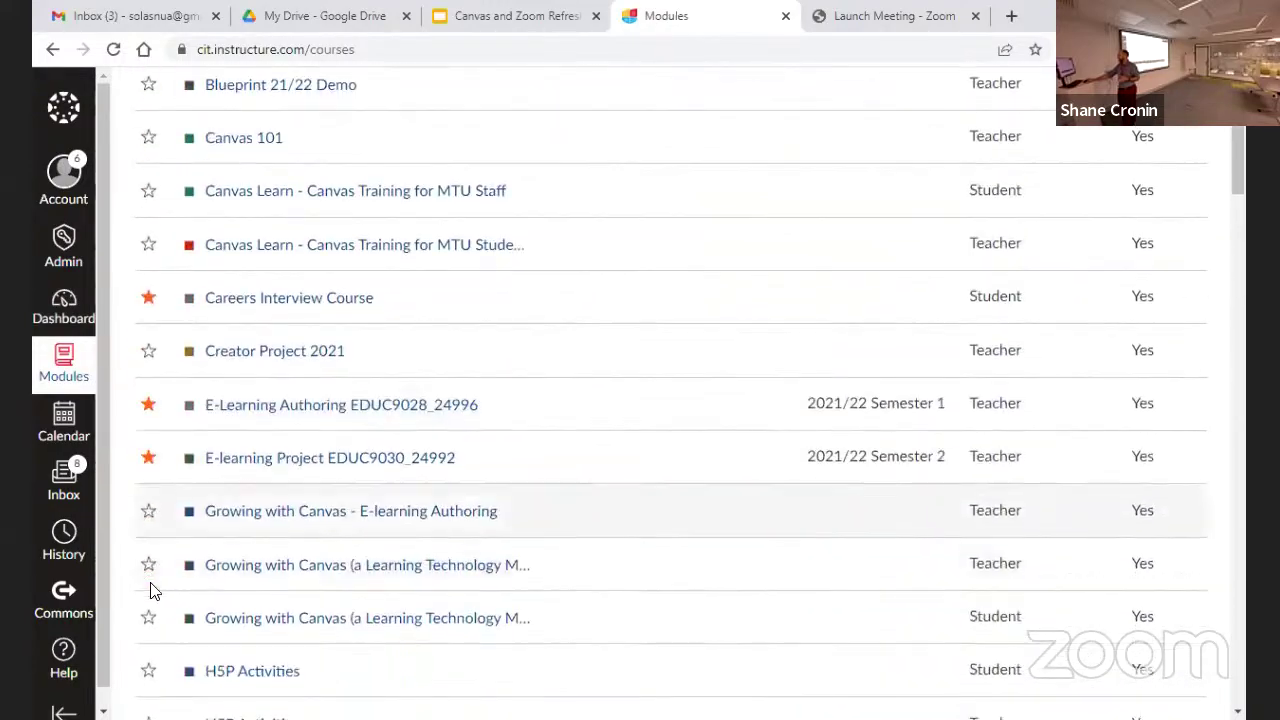
pyautogui.click(148, 457)
pyautogui.click(148, 404)
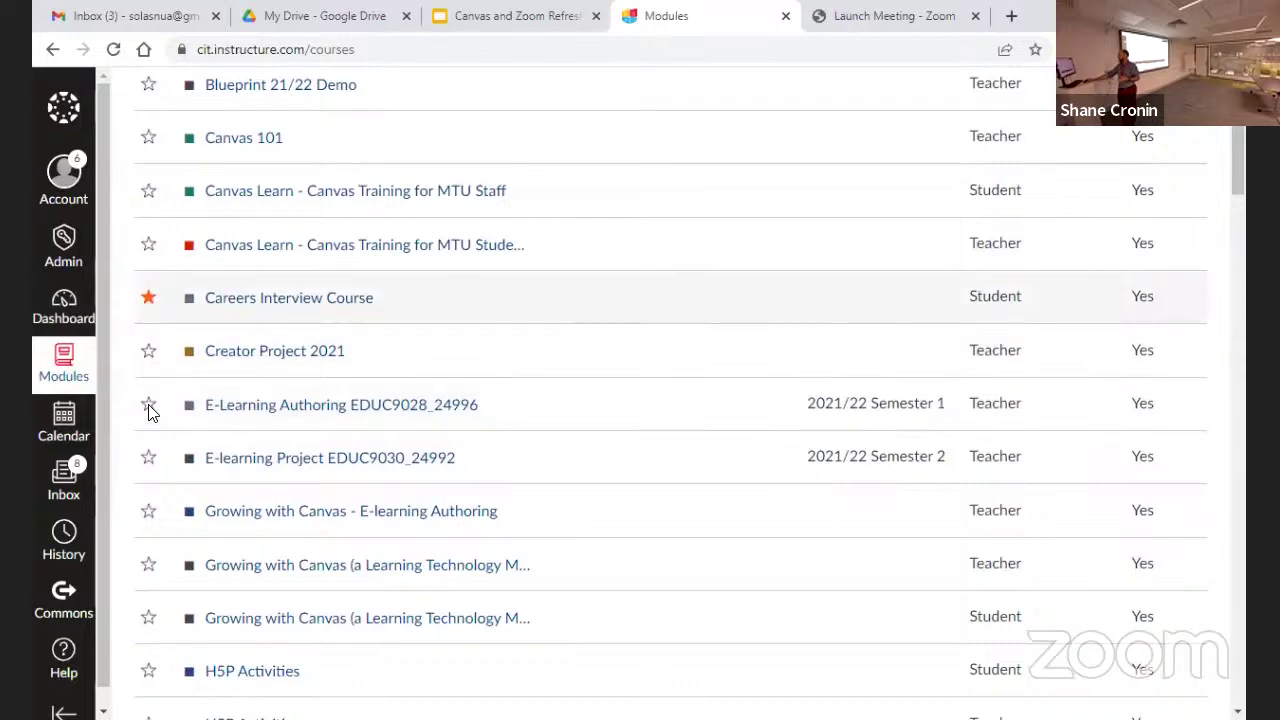
pyautogui.click(148, 297)
pyautogui.scroll(4, 207, 366)
pyautogui.click(150, 298)
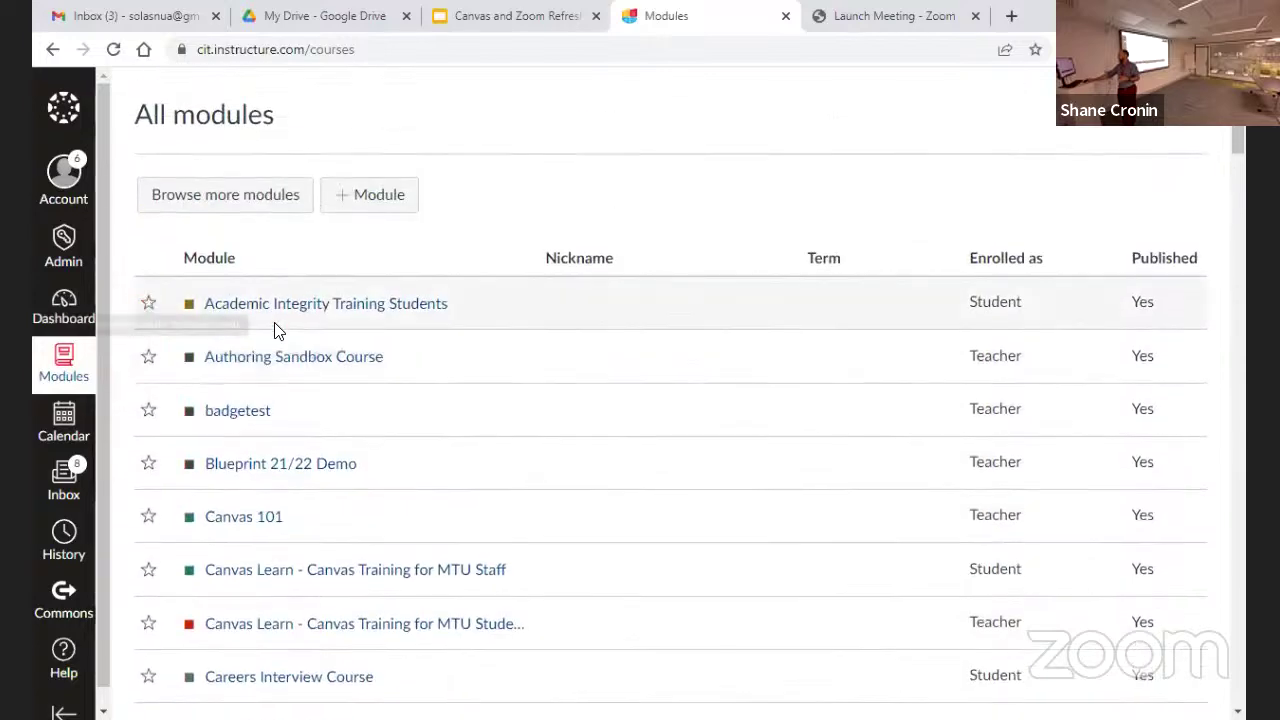
# Star the unpublished E-Learning Authoring EDUC9028_24996 module for 2022/23 Semester 1 as a favourite.
pyautogui.scroll(-3, 360, 395)
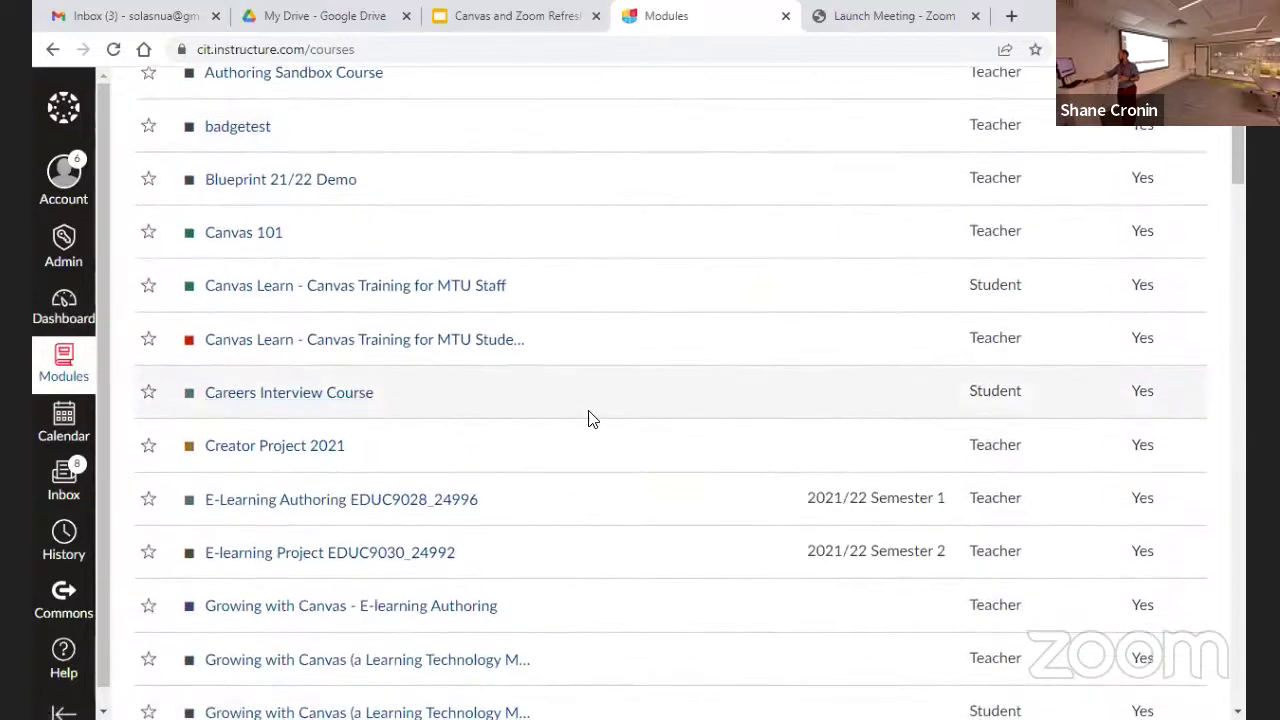
pyautogui.scroll(-1, 589, 417)
pyautogui.scroll(-1, 589, 417)
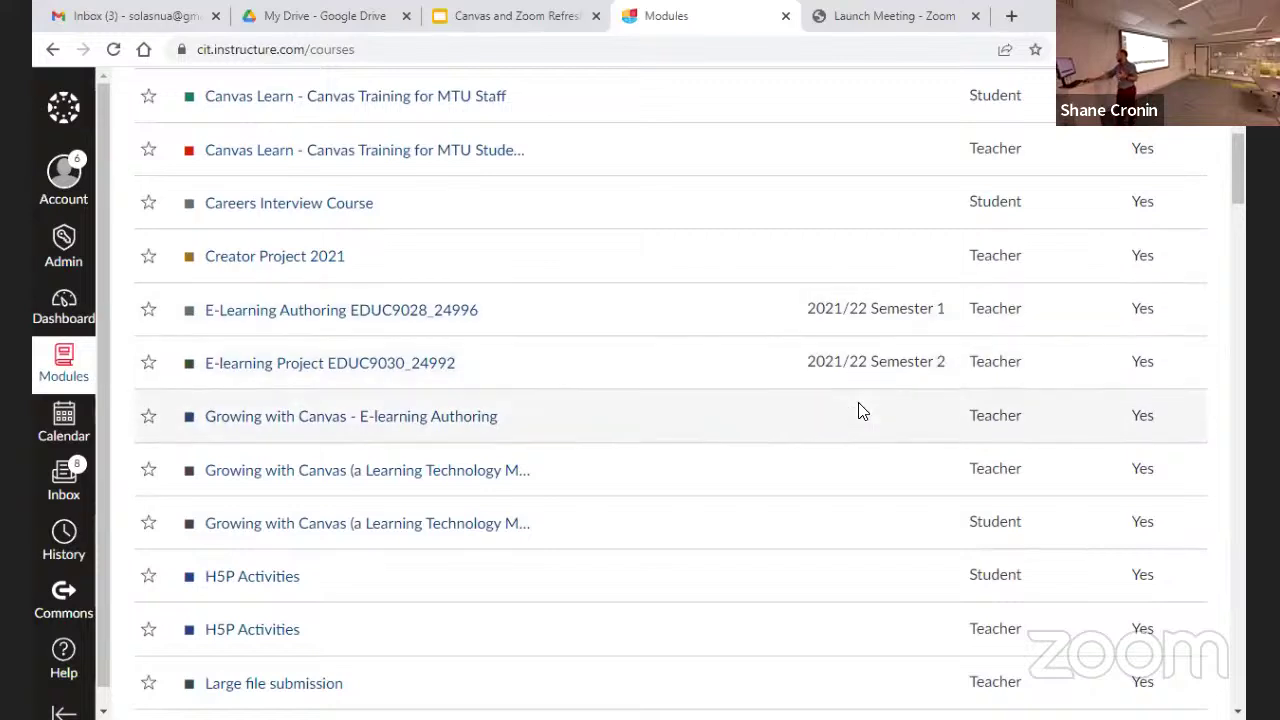
pyautogui.scroll(1, 848, 337)
pyautogui.scroll(-6, 848, 337)
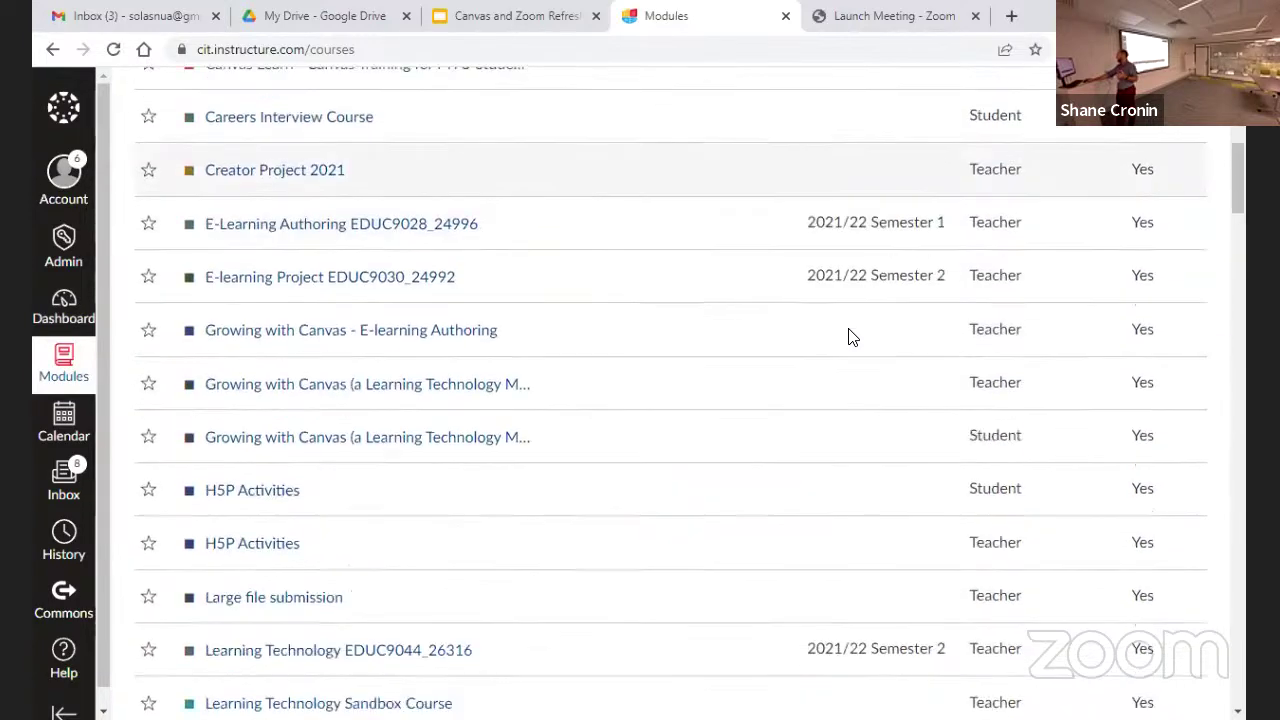
pyautogui.scroll(-5, 848, 337)
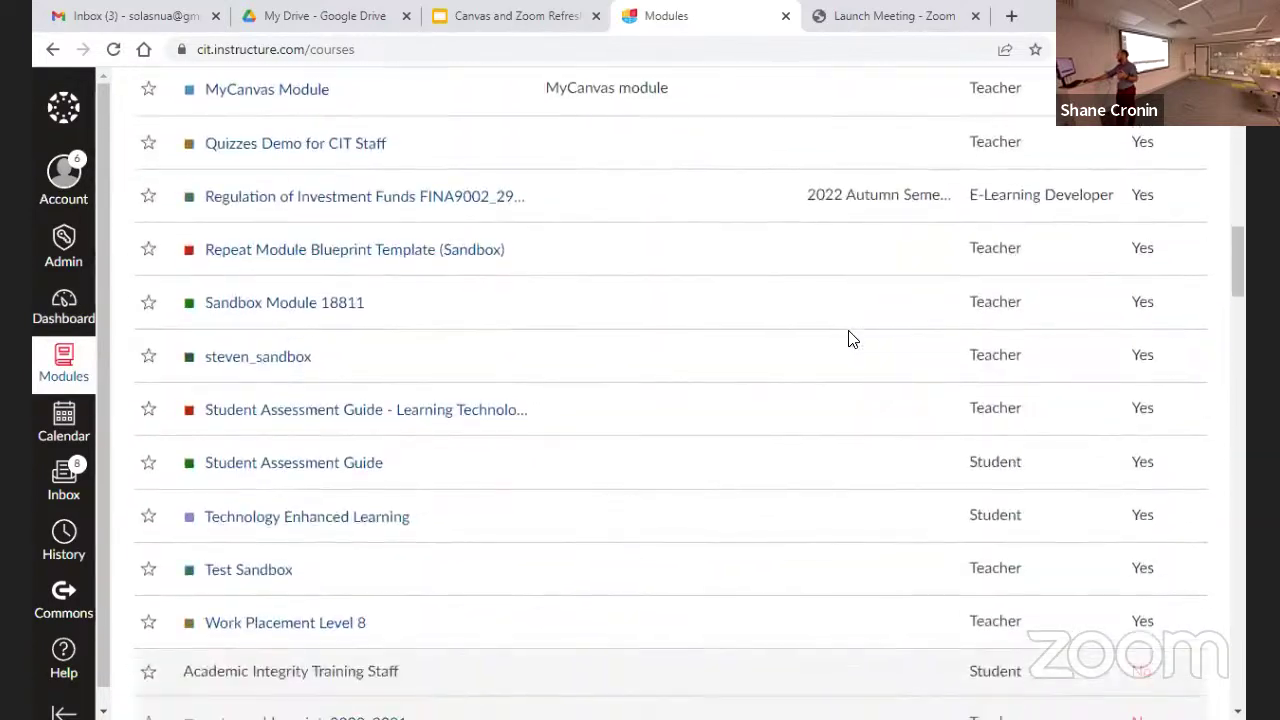
pyautogui.scroll(-6, 848, 337)
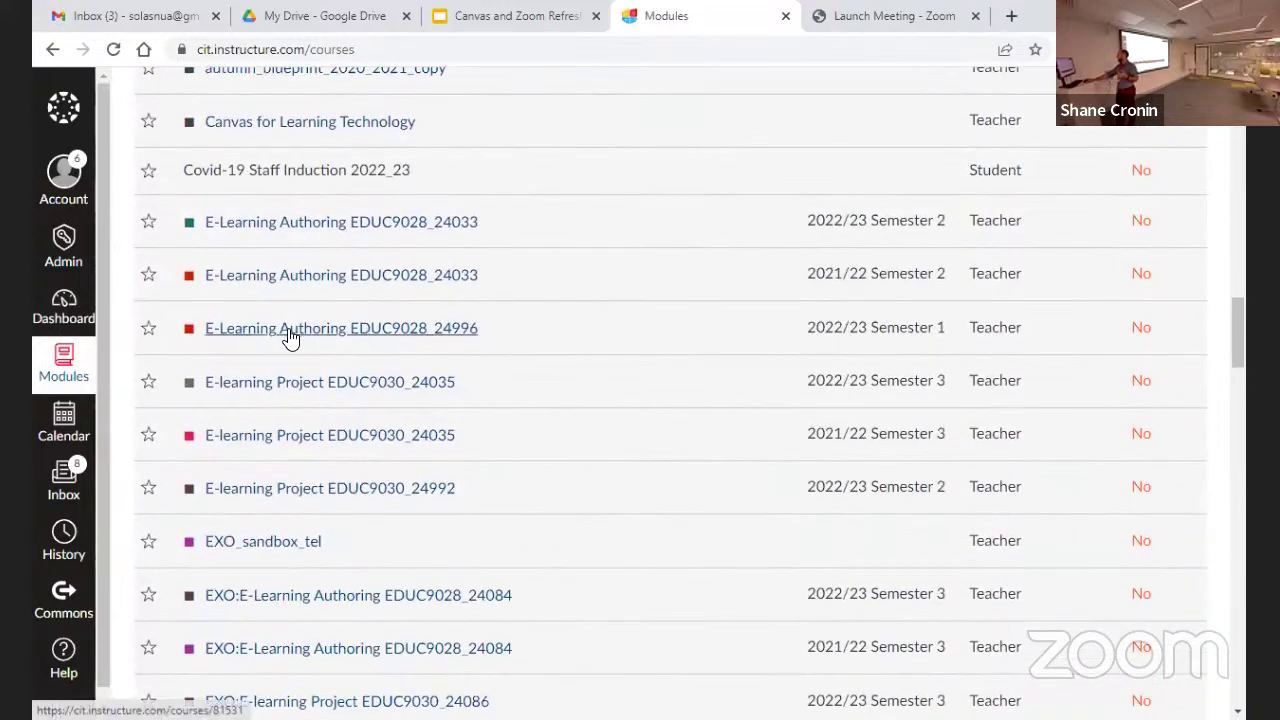
pyautogui.click(146, 330)
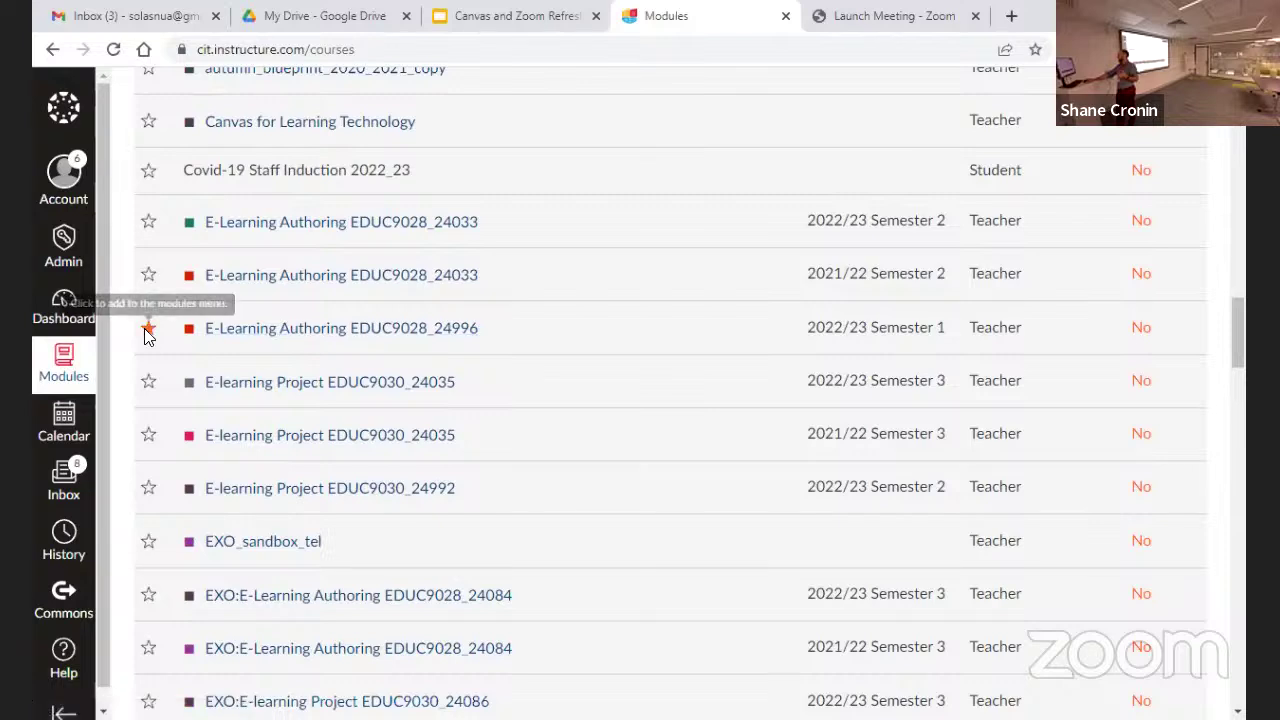
# Reset the content of the 2022/23 Semester 1 E-Learning Authoring EDUC9028_24996 module from its settings and open its home page.
pyautogui.click(48, 308)
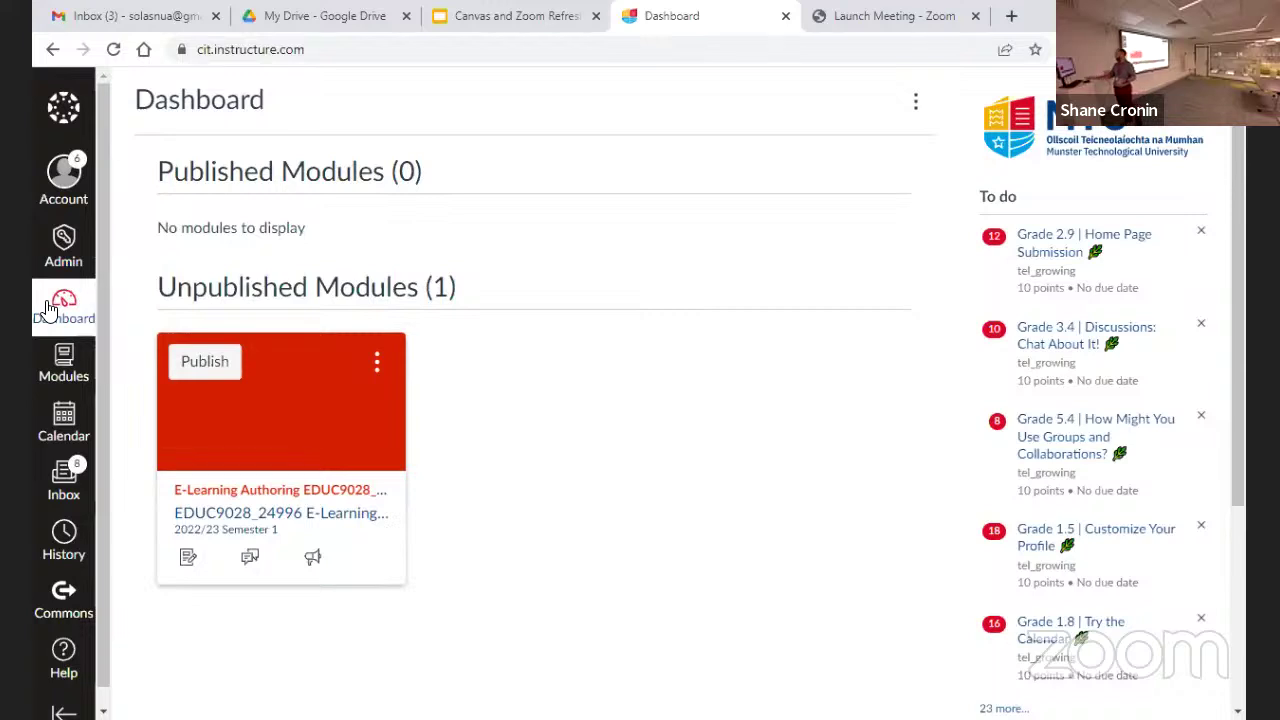
pyautogui.click(316, 440)
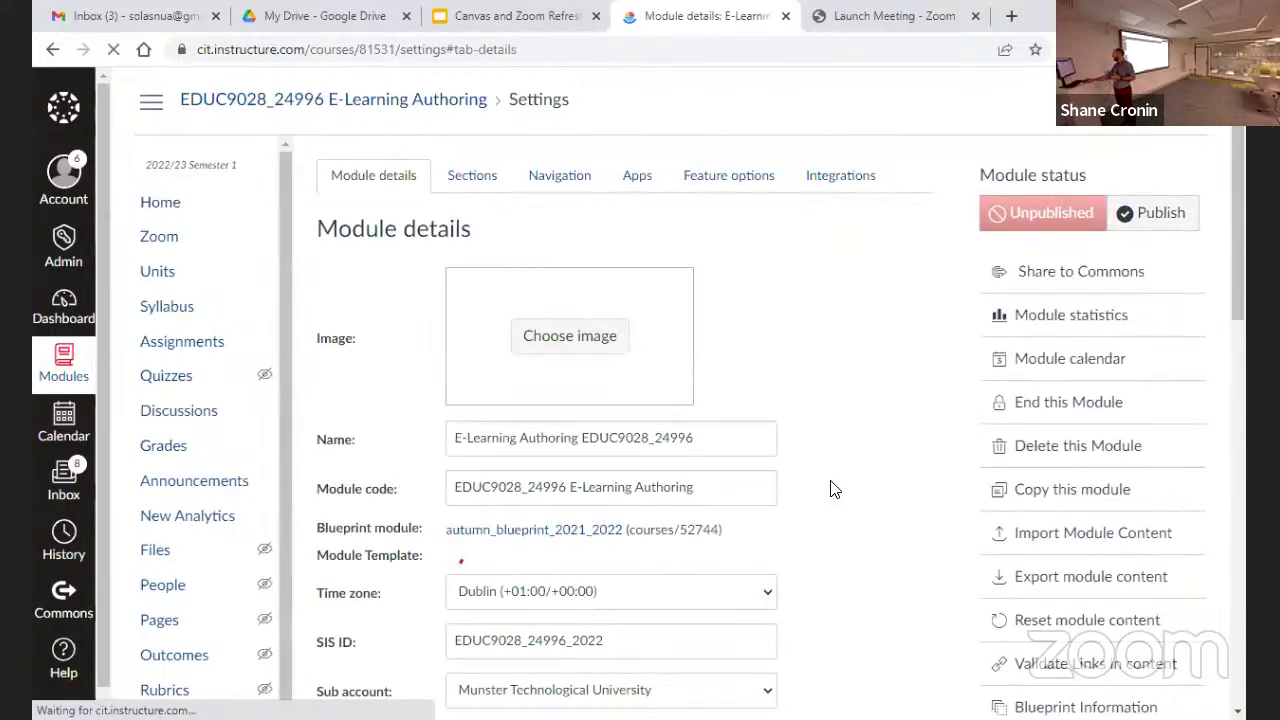
pyautogui.scroll(-2, 1105, 457)
pyautogui.click(1063, 432)
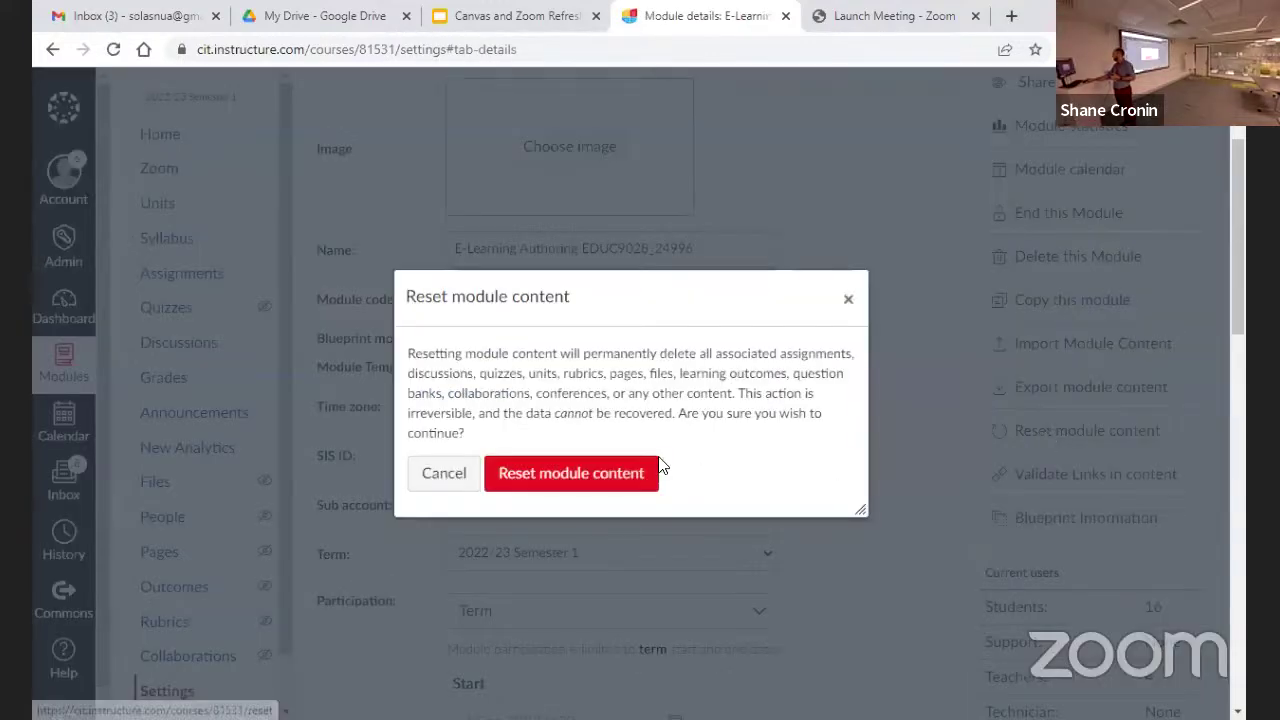
pyautogui.click(572, 474)
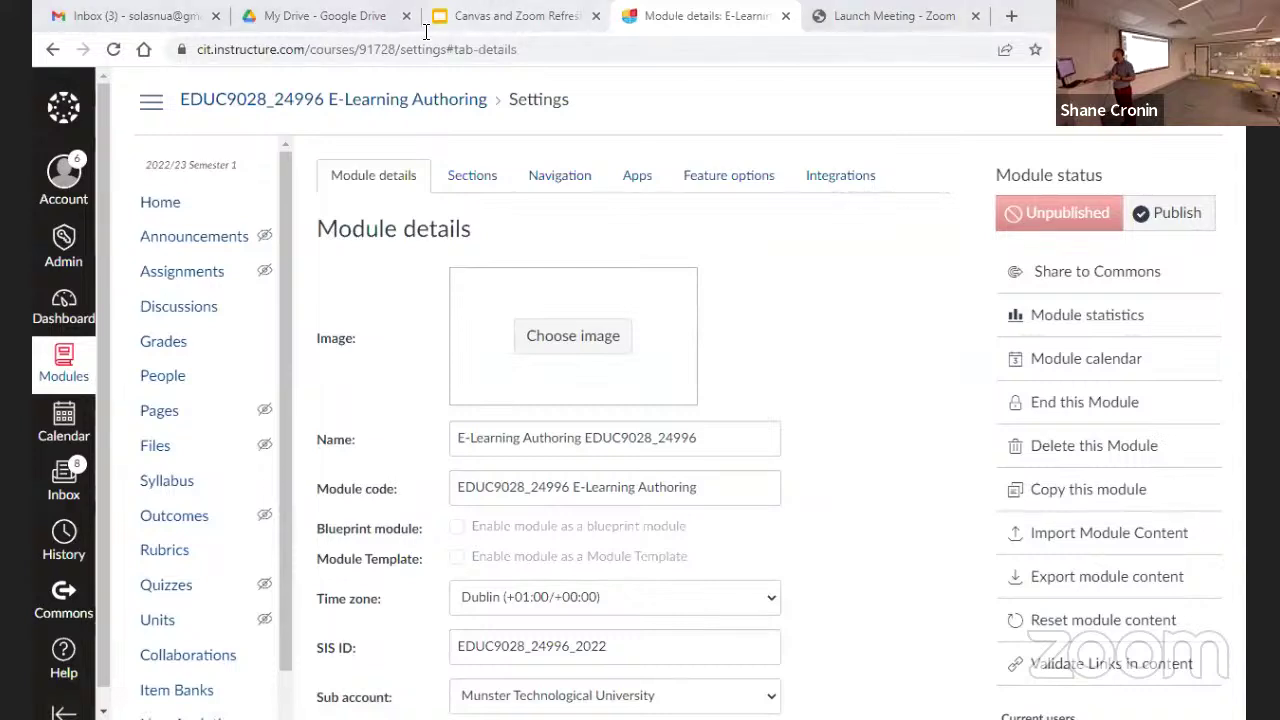
pyautogui.click(152, 204)
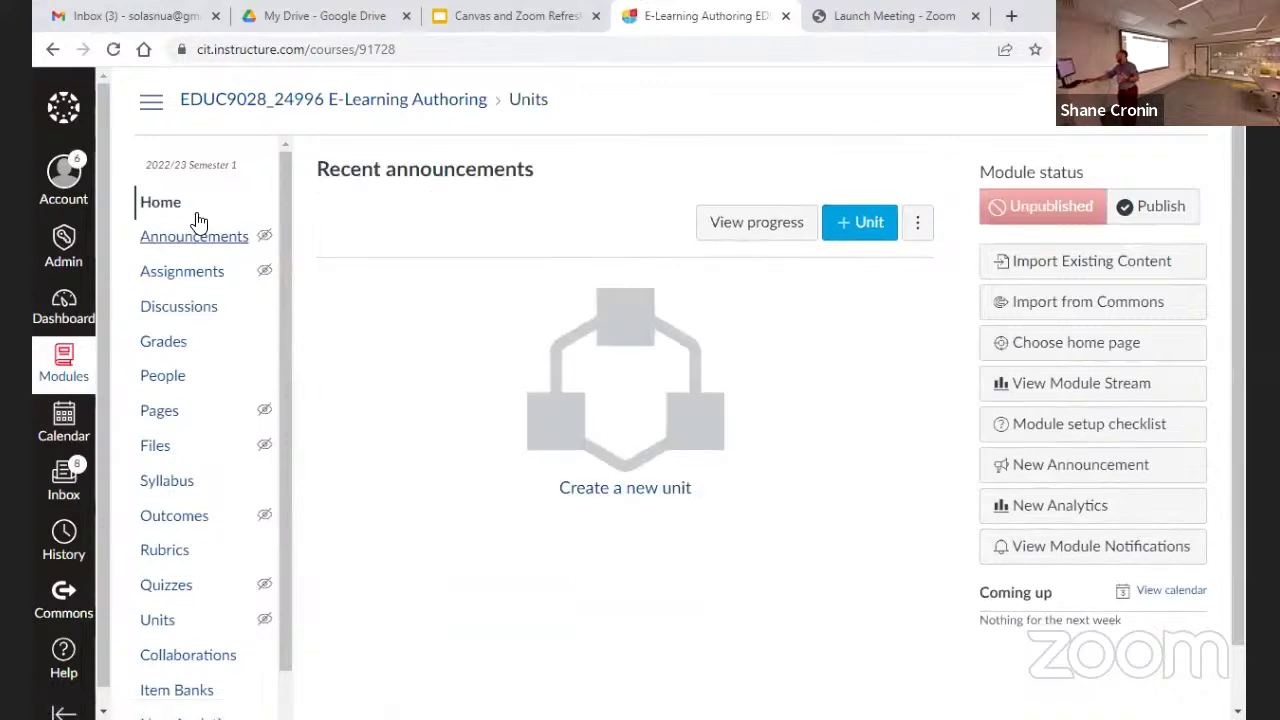
pyautogui.scroll(-1, 368, 372)
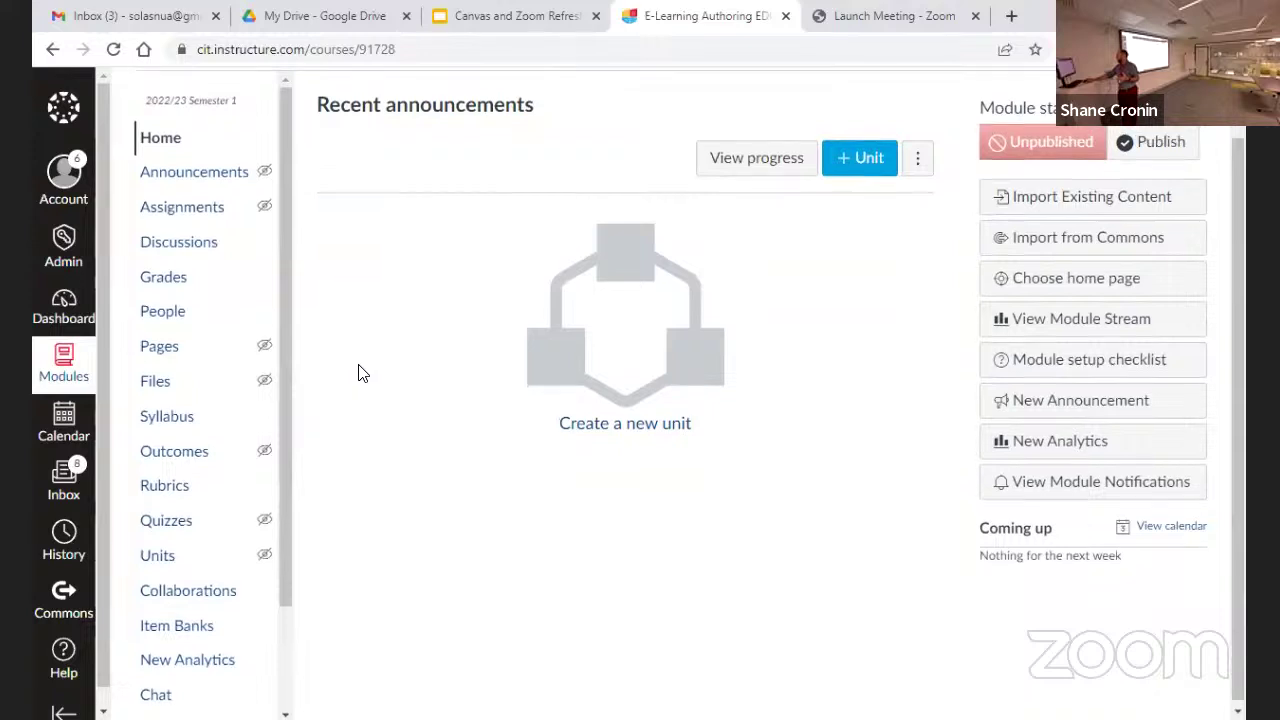
# Open the published E-Learning Authoring EDUC9028_24996 module for 2021/22 Semester 1 from the list of all modules.
pyautogui.scroll(1, 362, 373)
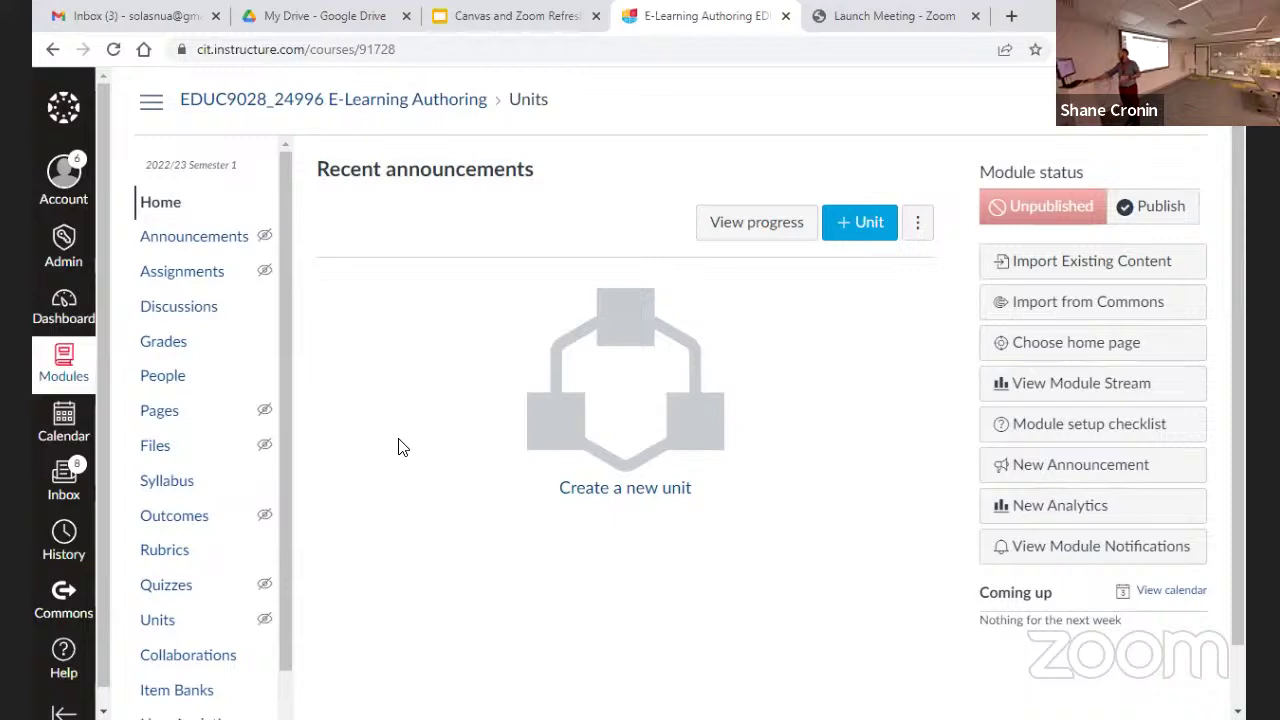
pyautogui.click(62, 366)
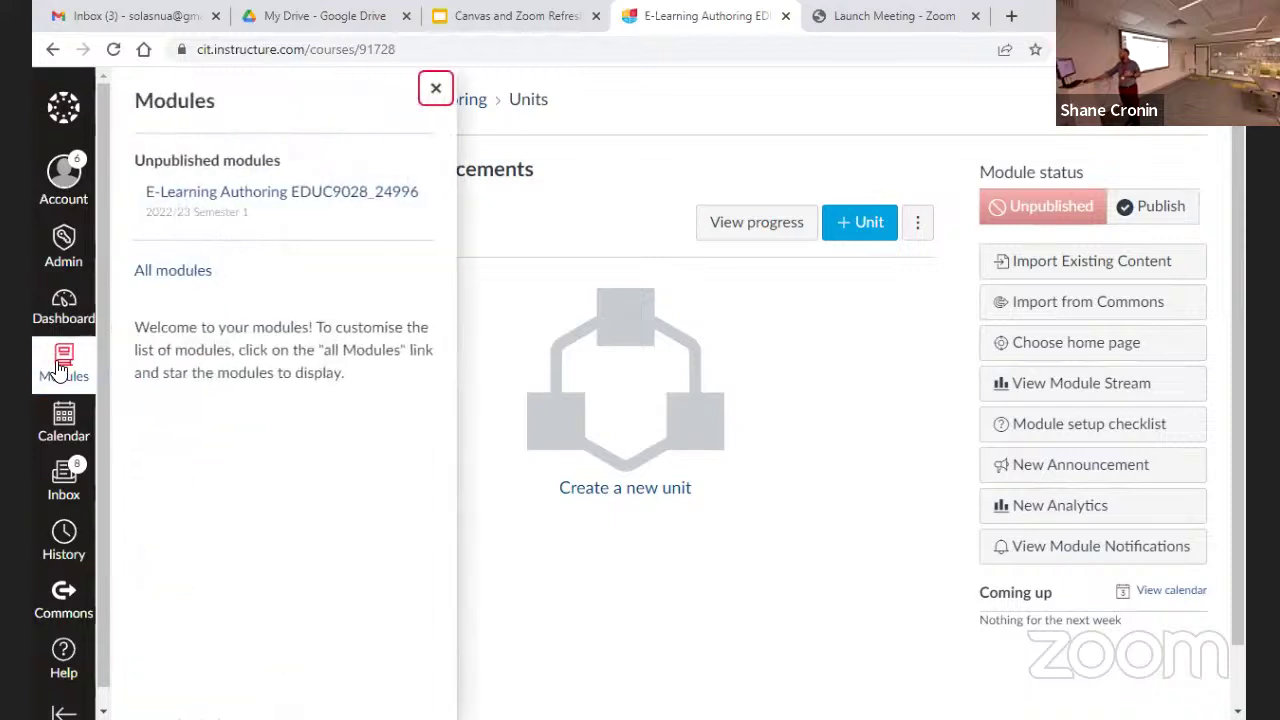
pyautogui.click(168, 274)
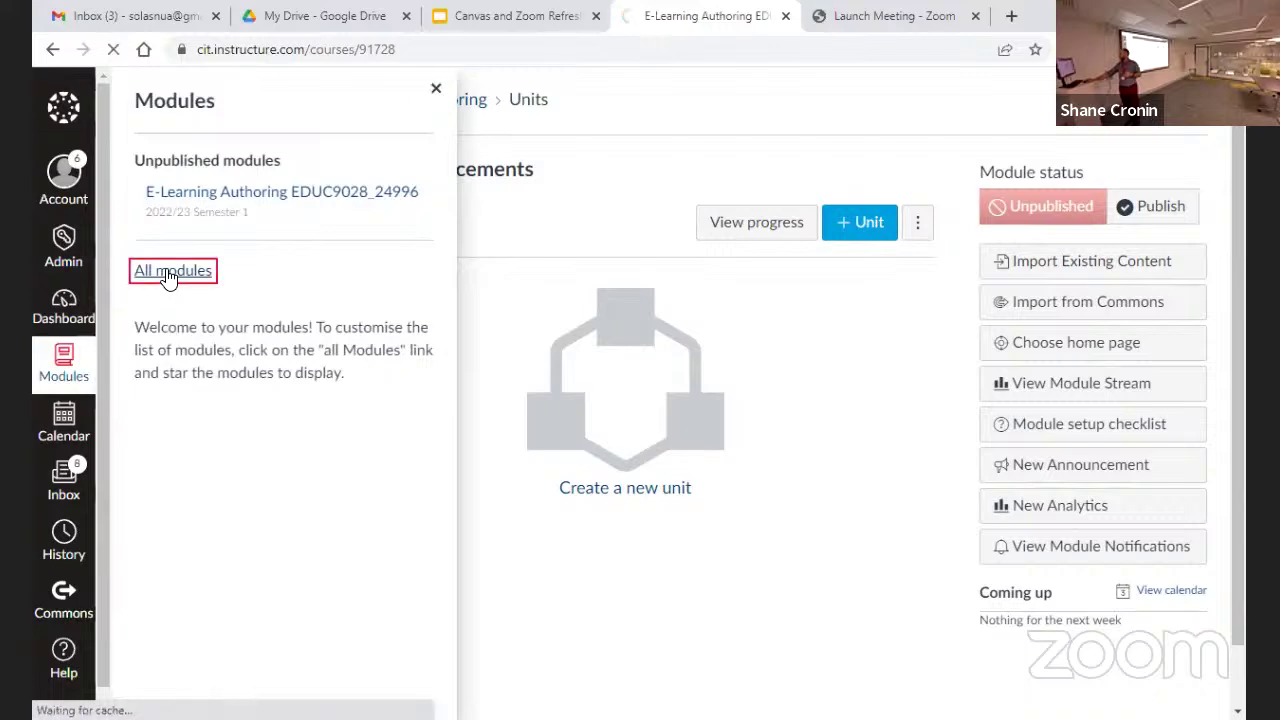
pyautogui.scroll(-1, 446, 397)
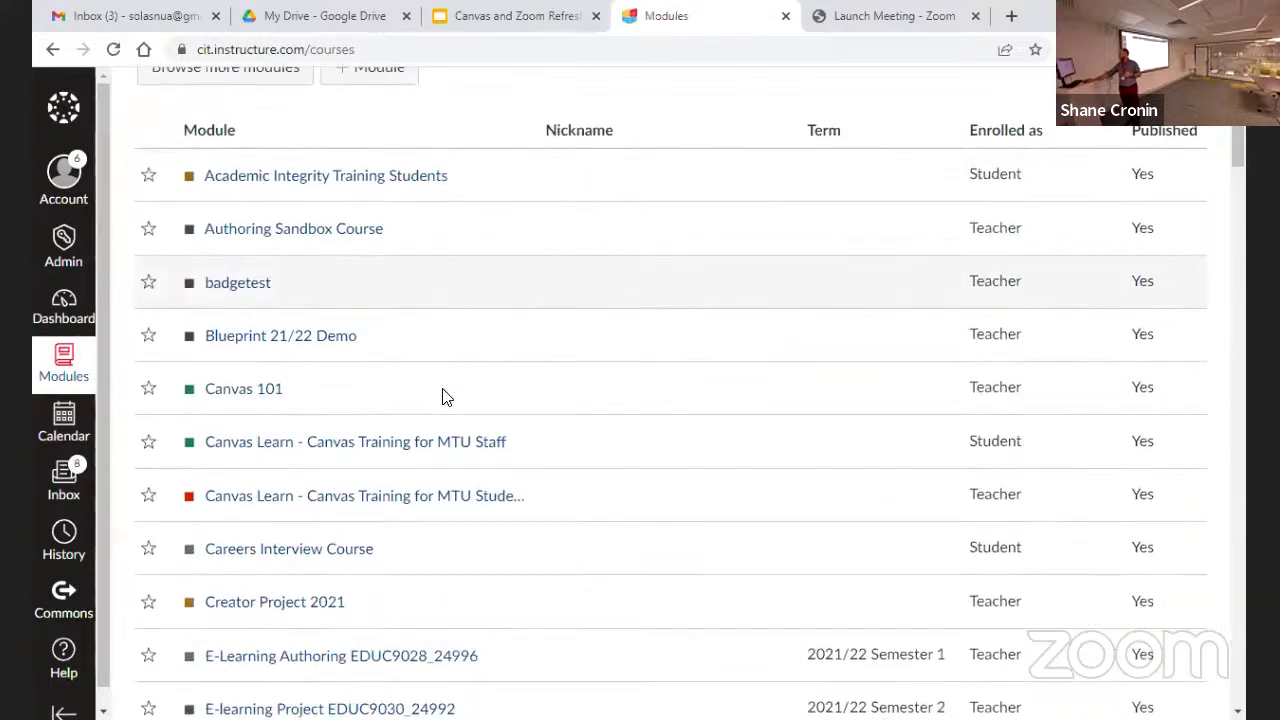
pyautogui.scroll(-3, 446, 397)
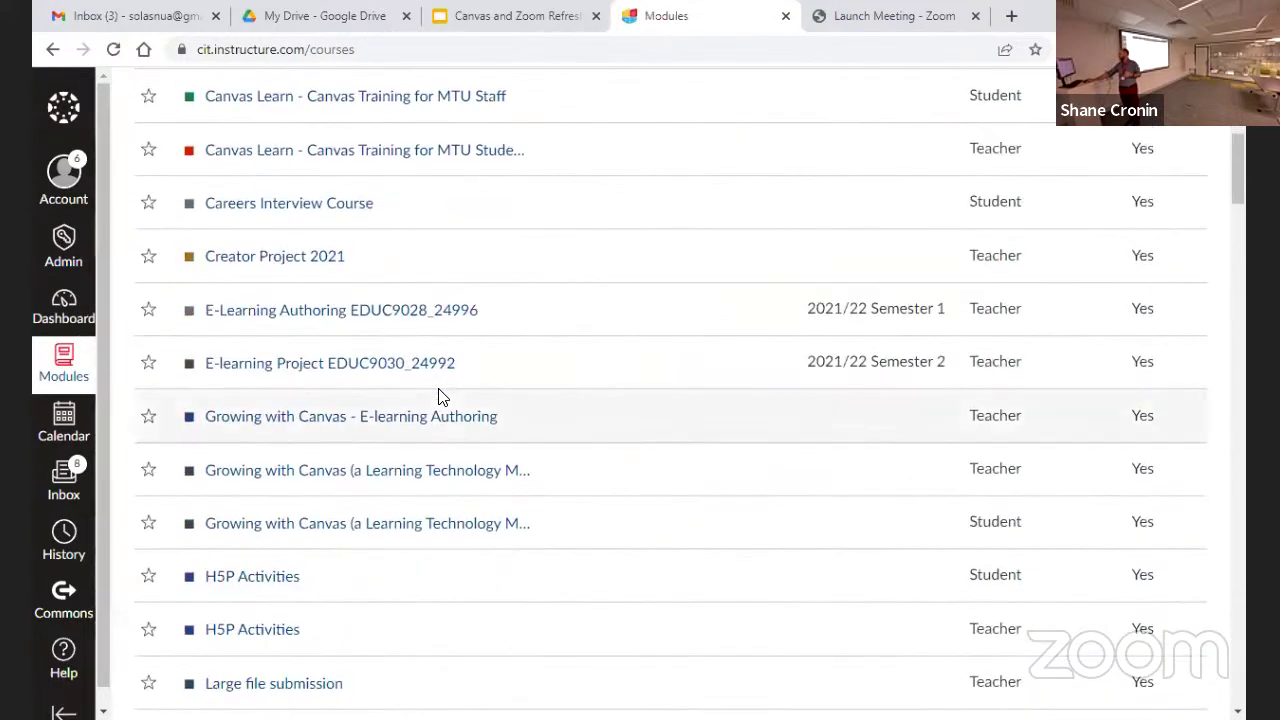
pyautogui.click(313, 312)
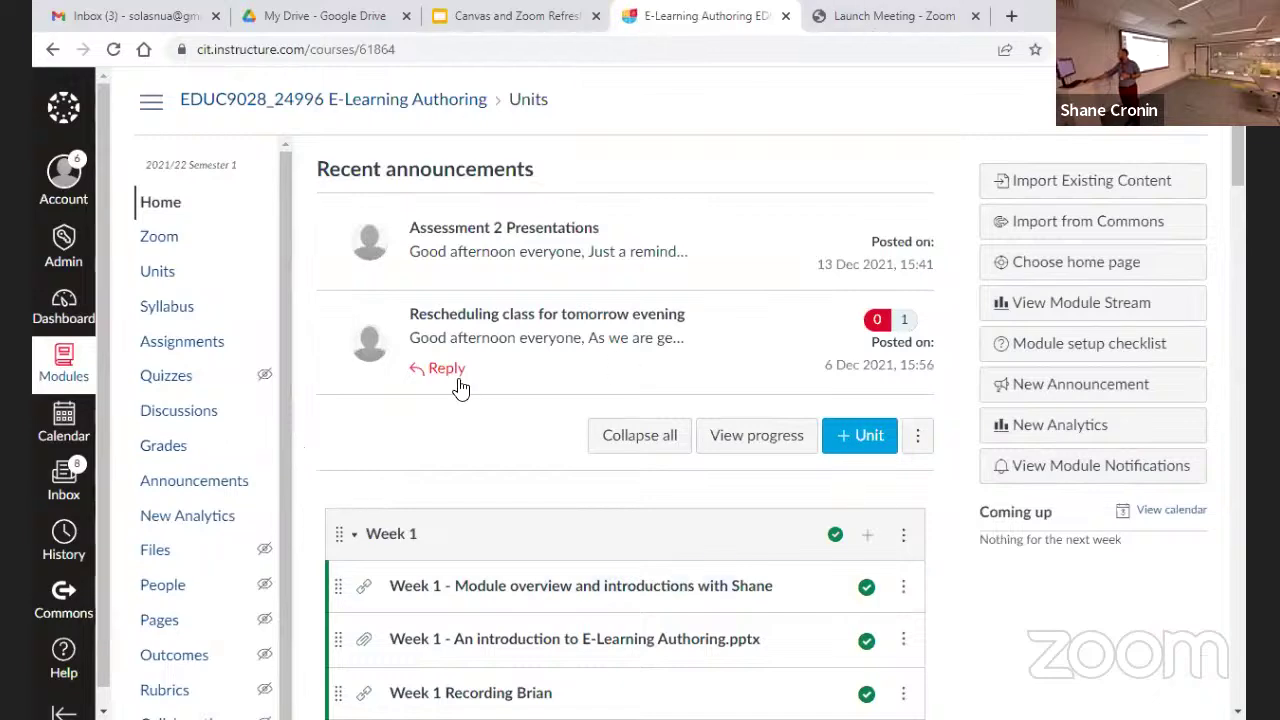
# Review the units on the 2021/22 module's home page from Week 1 through Week 8.
pyautogui.scroll(-3, 428, 398)
pyautogui.scroll(-9, 424, 402)
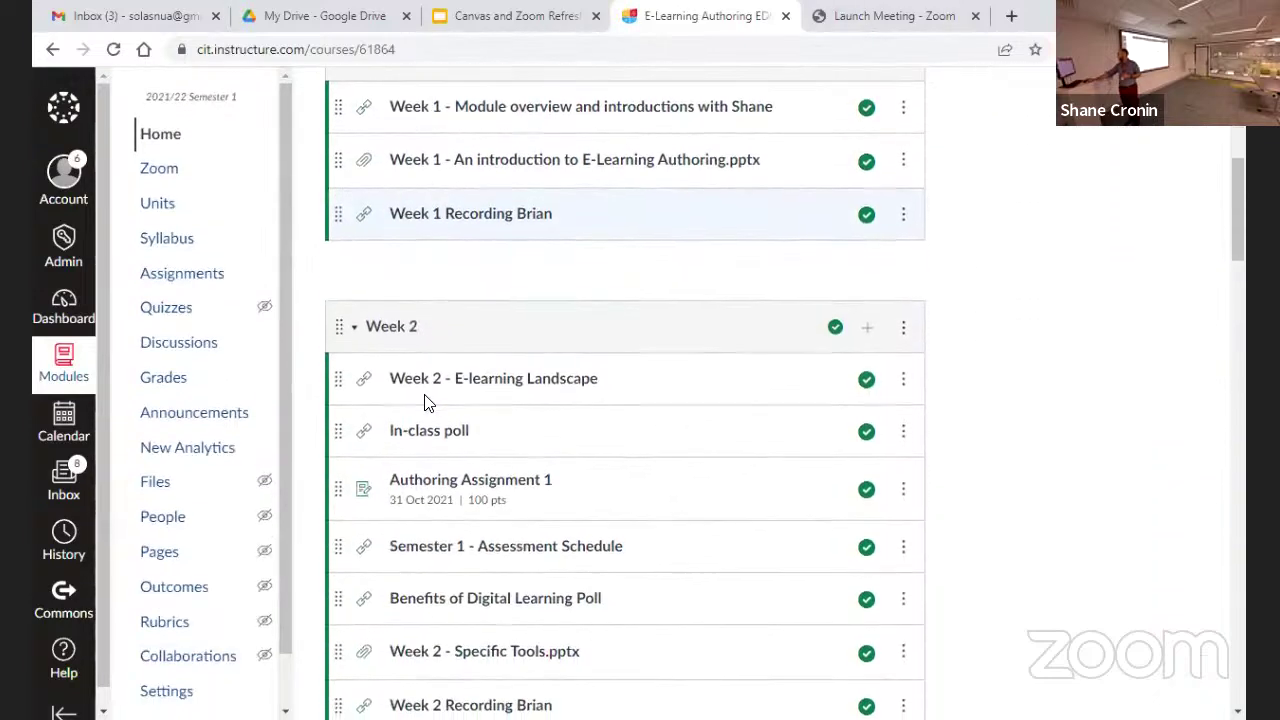
pyautogui.scroll(11, 424, 402)
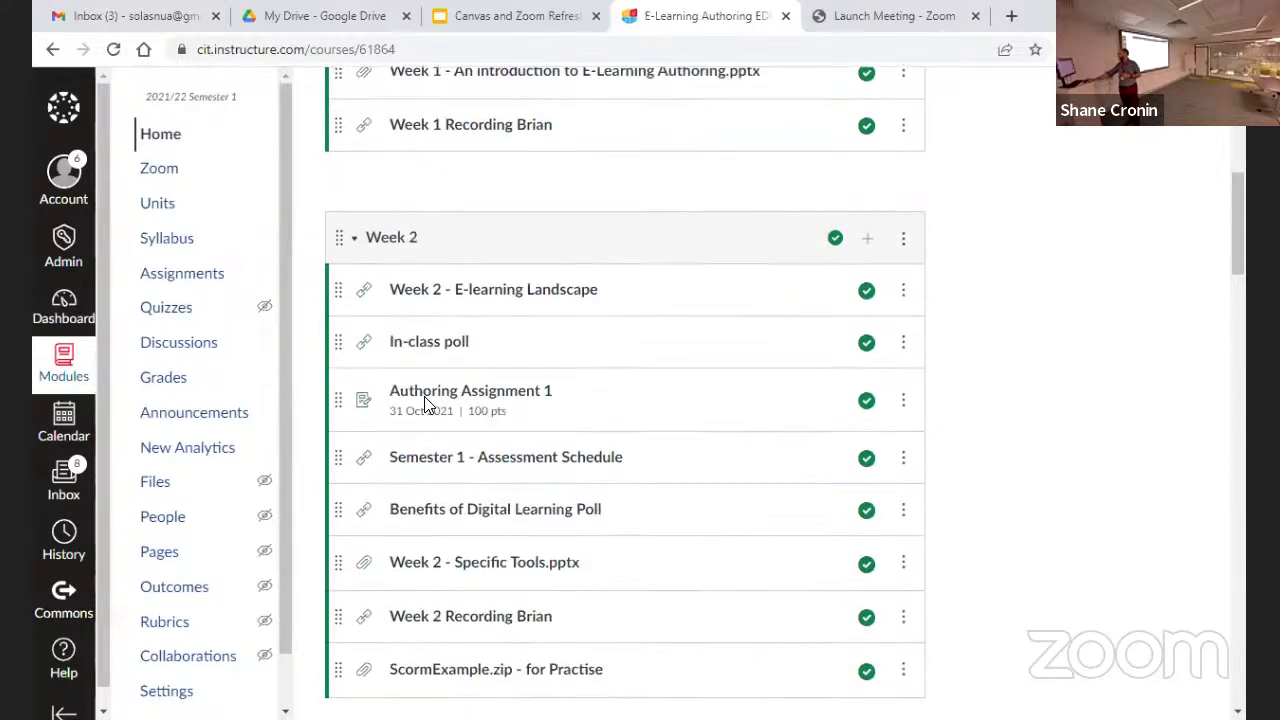
pyautogui.scroll(-15, 426, 402)
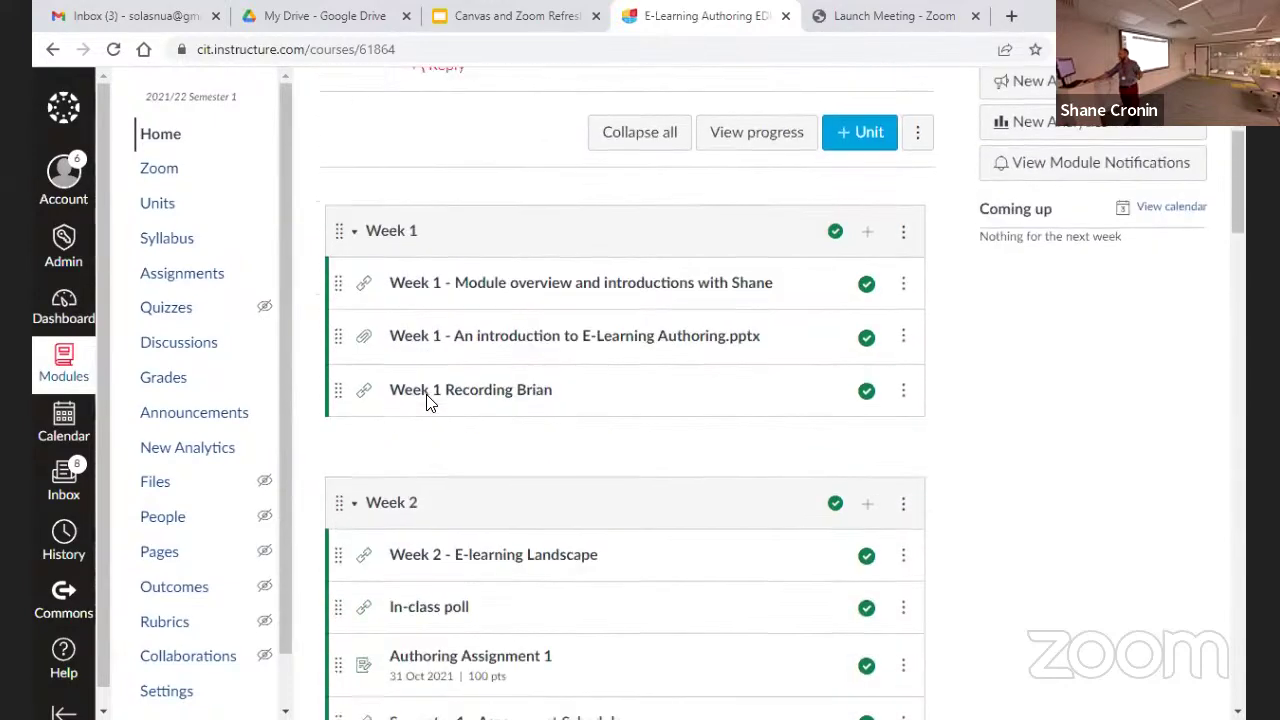
pyautogui.scroll(-15, 426, 402)
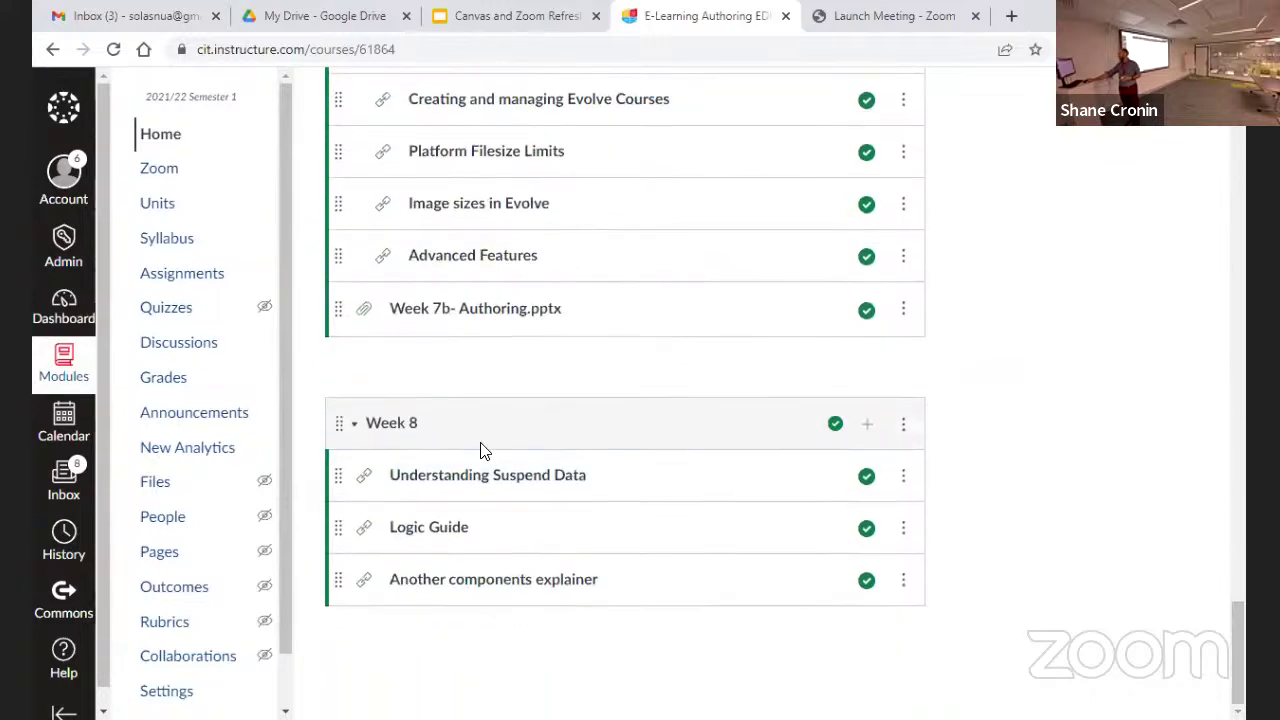
pyautogui.scroll(20, 480, 449)
pyautogui.scroll(10, 482, 455)
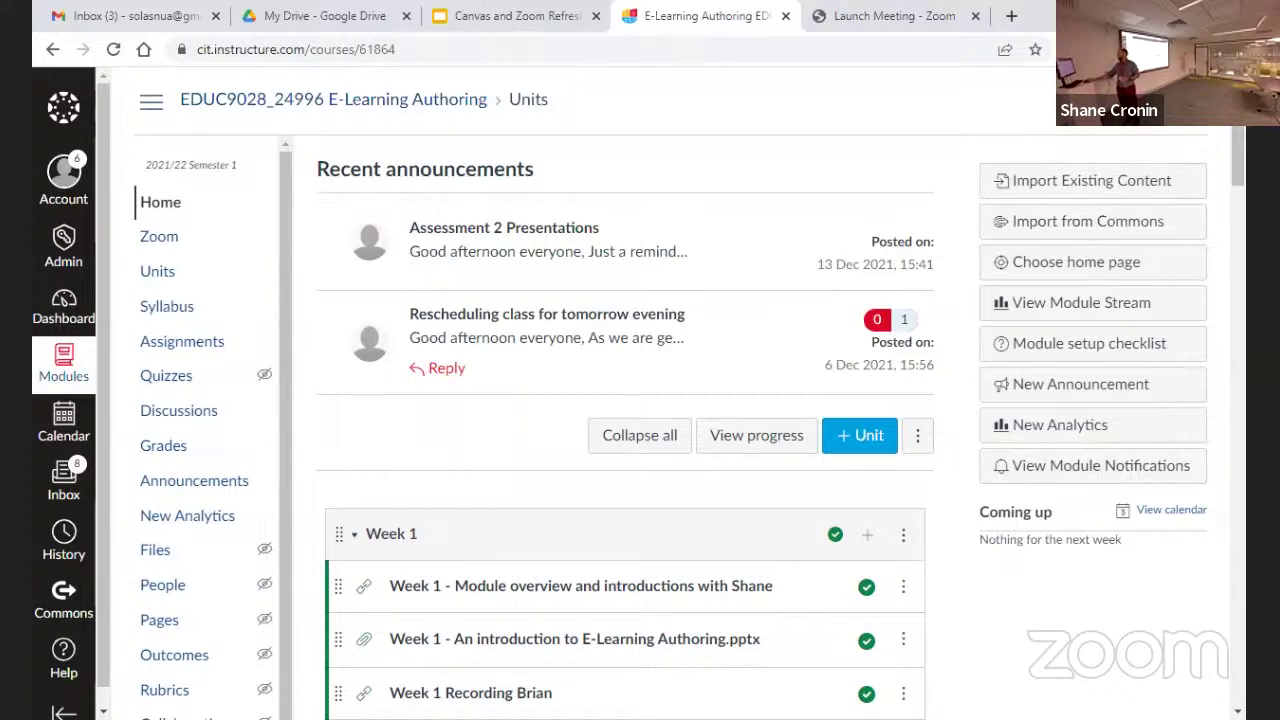
# Create a content export of type Module for the 2021/22 E-Learning Authoring module from its settings.
pyautogui.scroll(-1, 200, 650)
pyautogui.click(166, 701)
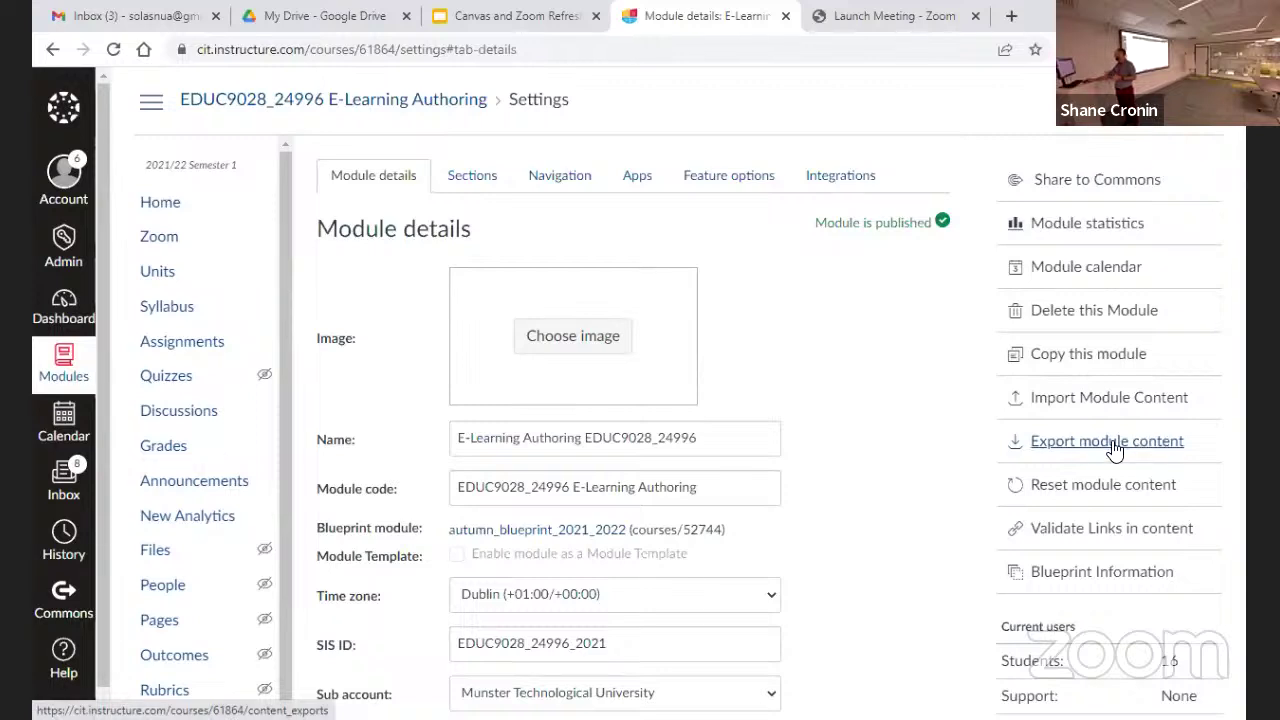
pyautogui.click(1113, 444)
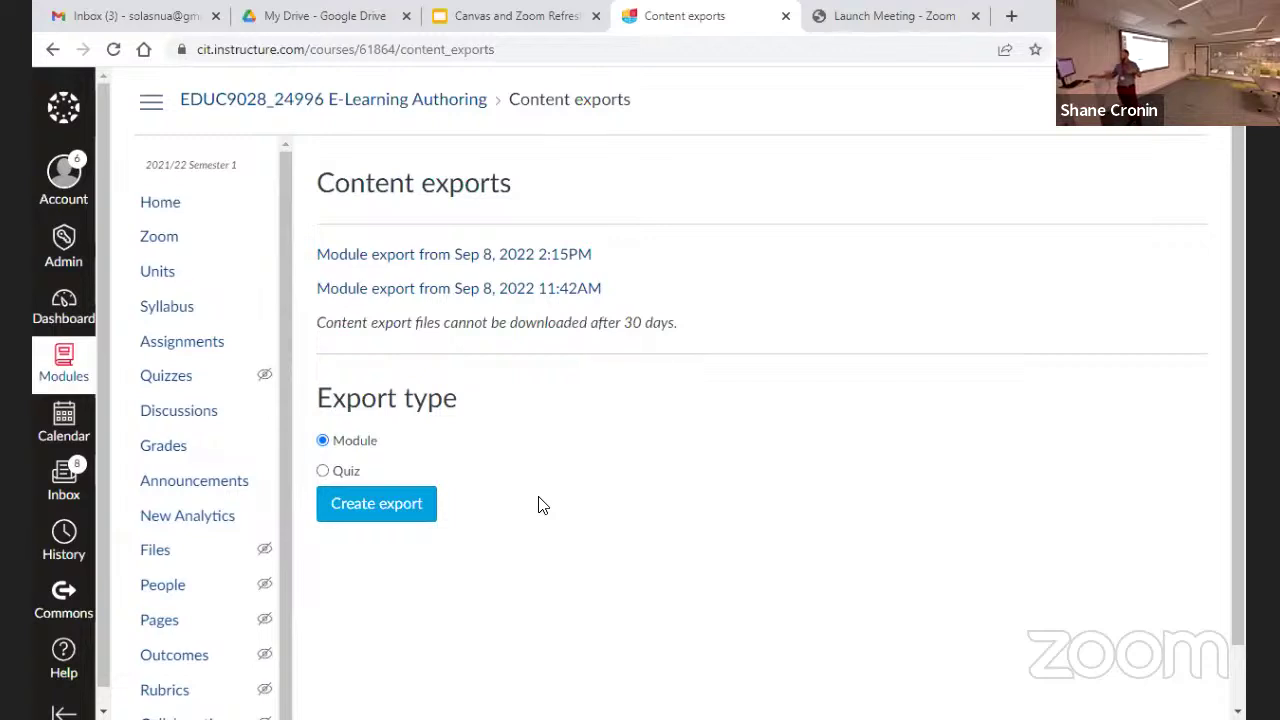
pyautogui.click(380, 519)
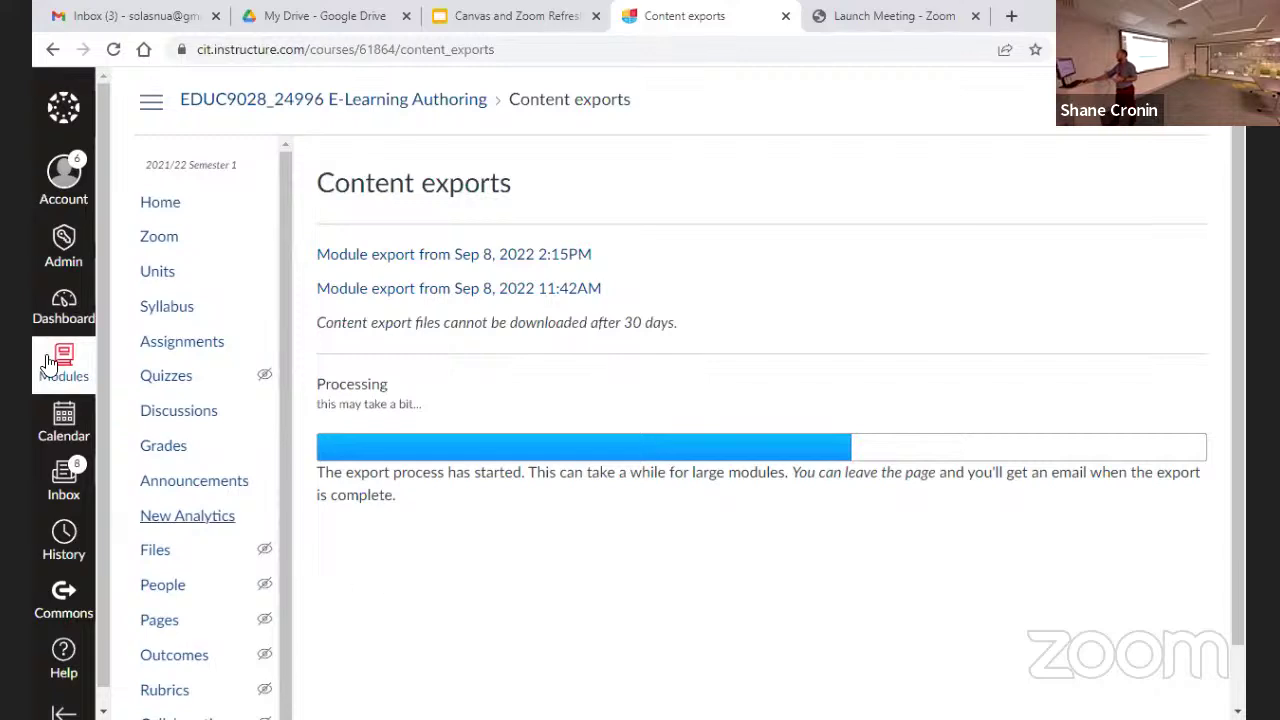
# Visit the dashboard, return to the content exports, and try to download the module export from Sep 8, 2022 2:15PM.
pyautogui.click(60, 302)
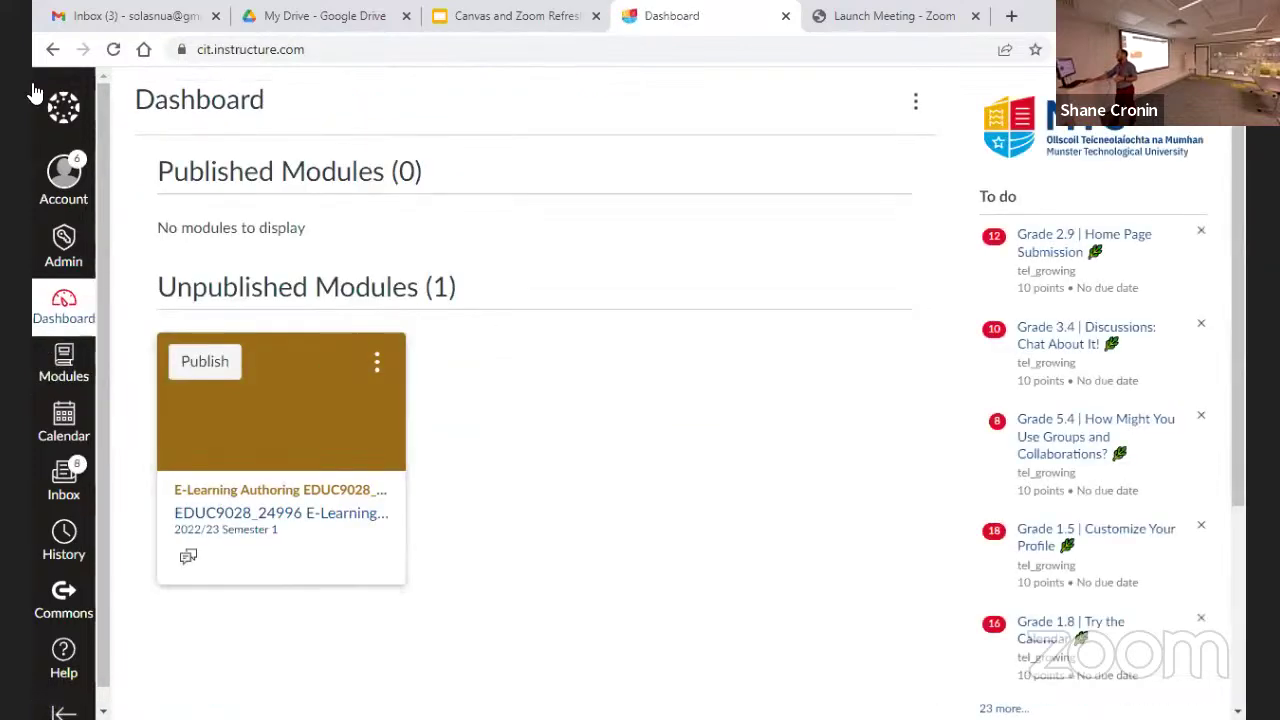
pyautogui.click(52, 49)
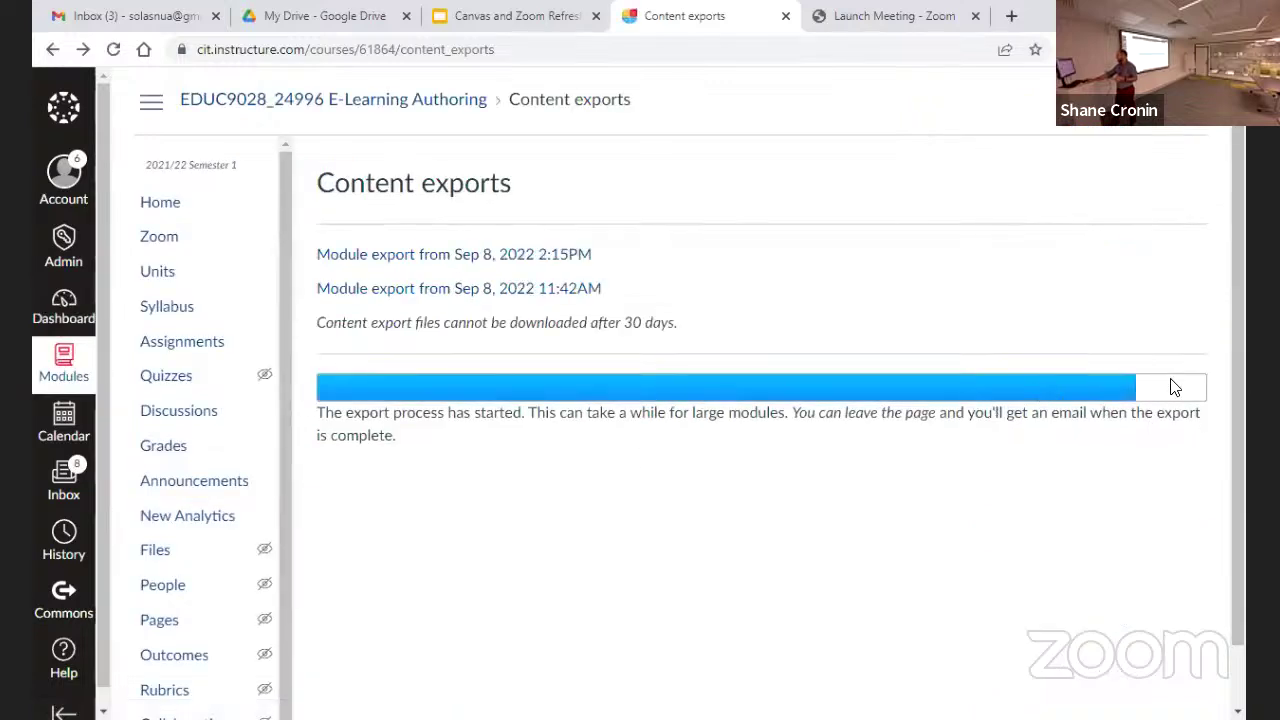
pyautogui.click(397, 256)
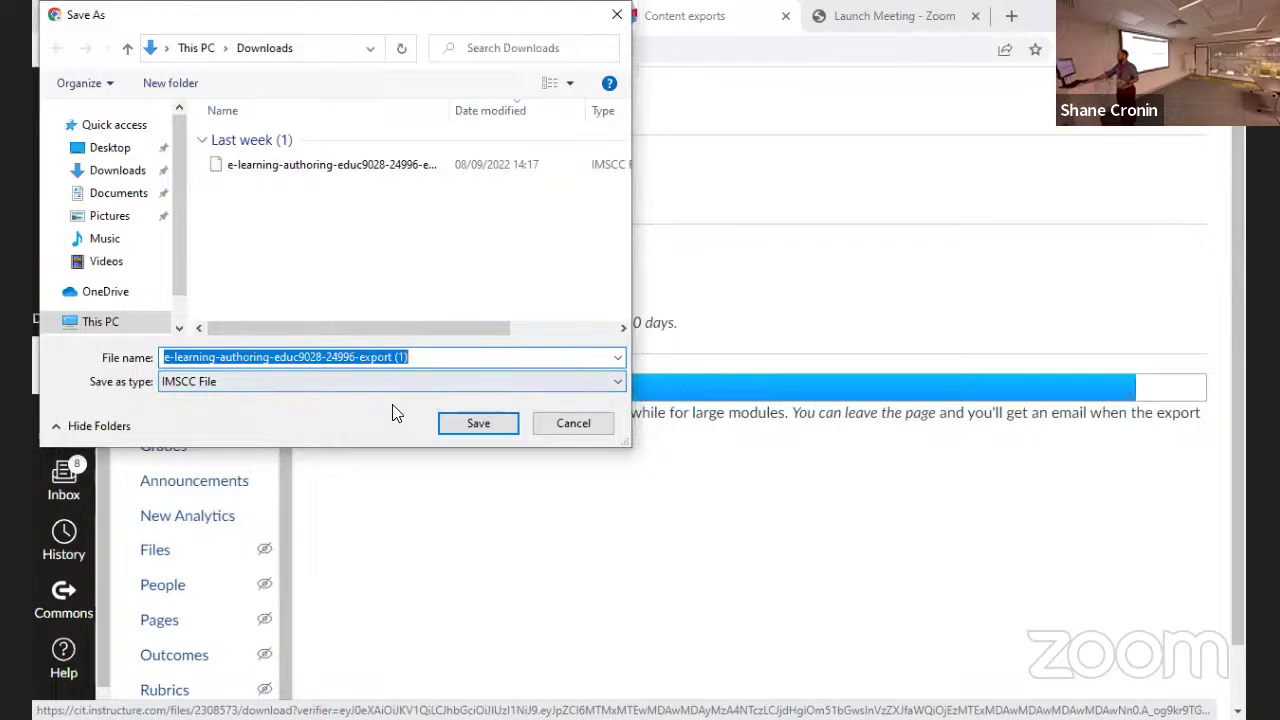
pyautogui.click(592, 424)
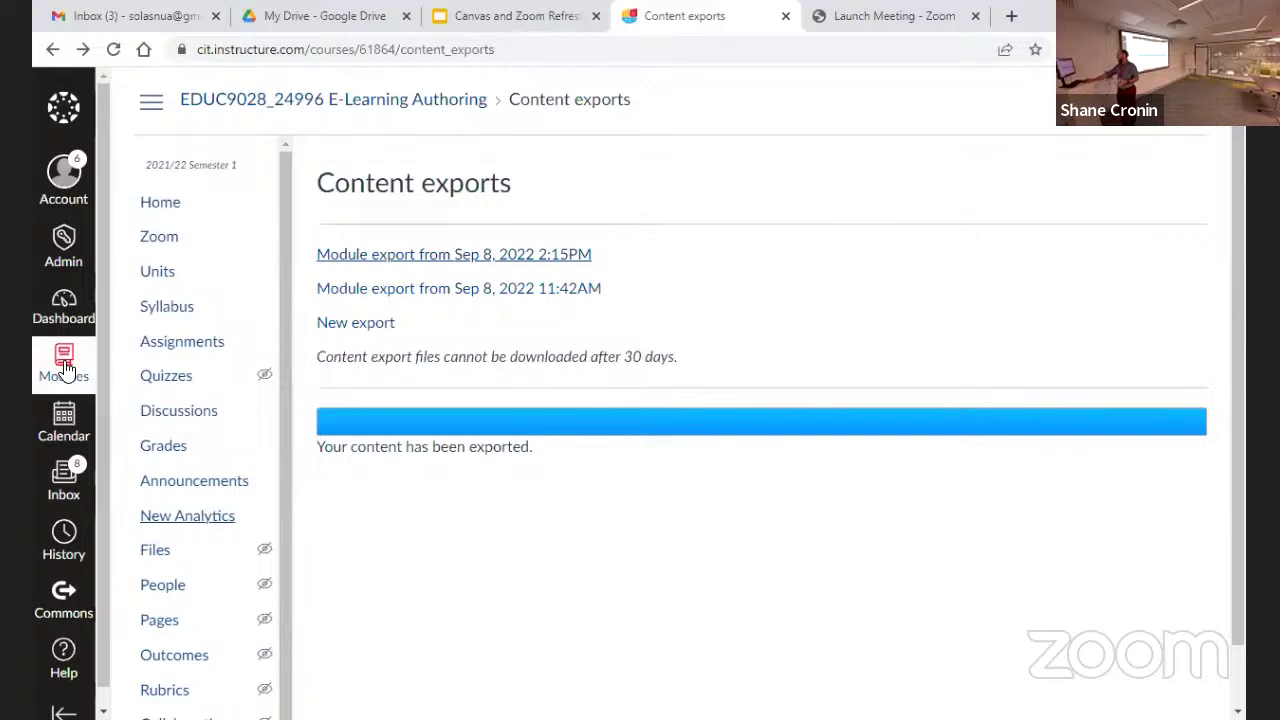
# Open the content import page of the 2022/23 Semester 1 E-Learning Authoring EDUC9028_24996 module from its settings.
pyautogui.click(64, 368)
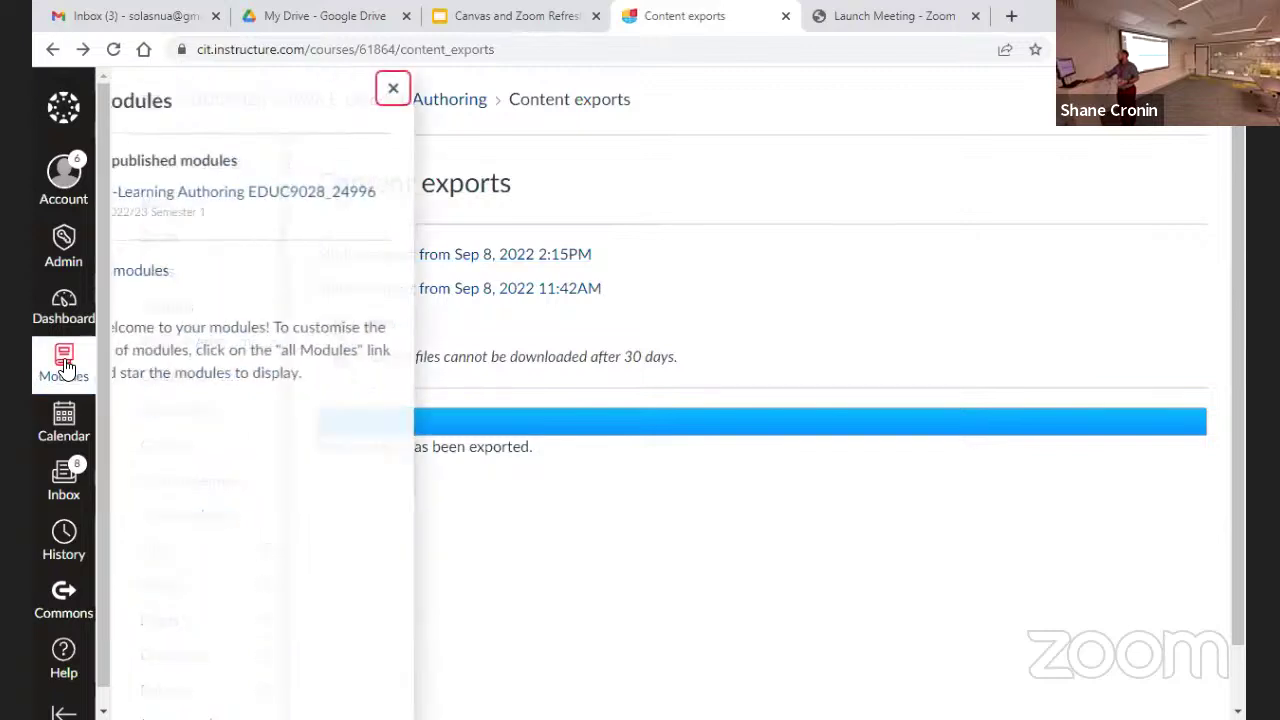
pyautogui.click(262, 195)
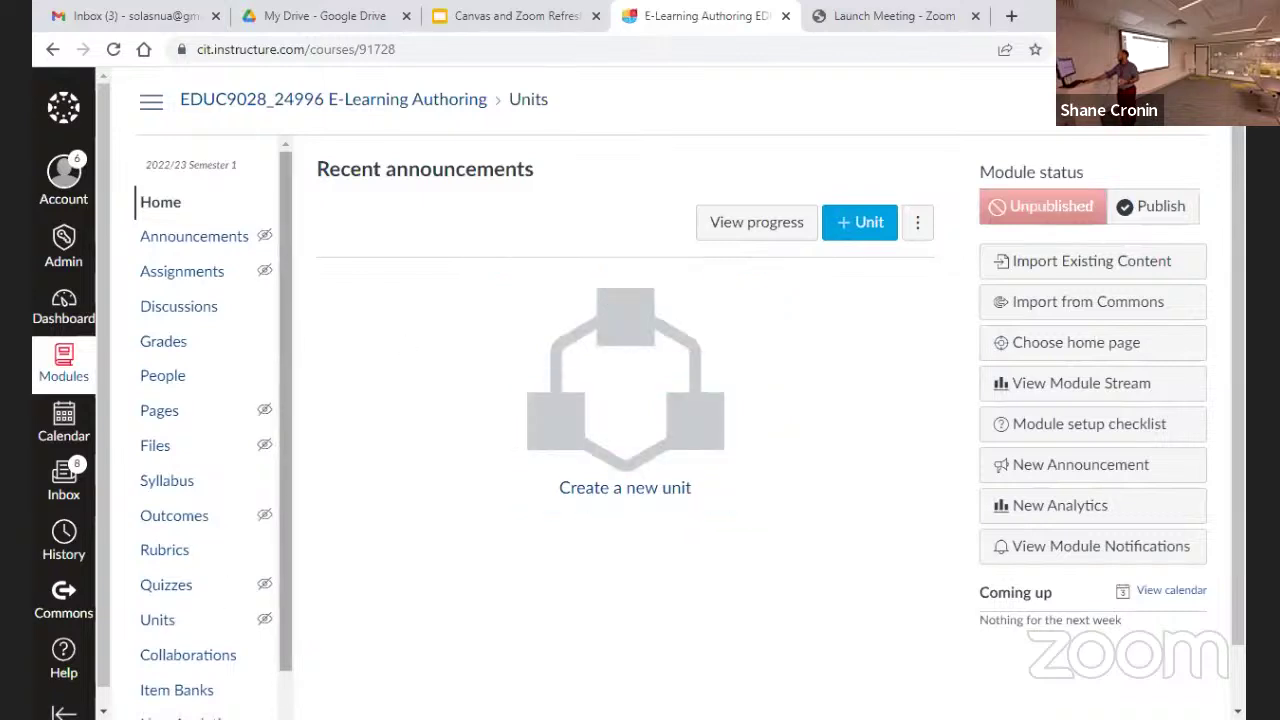
pyautogui.scroll(-3, 210, 450)
pyautogui.click(208, 694)
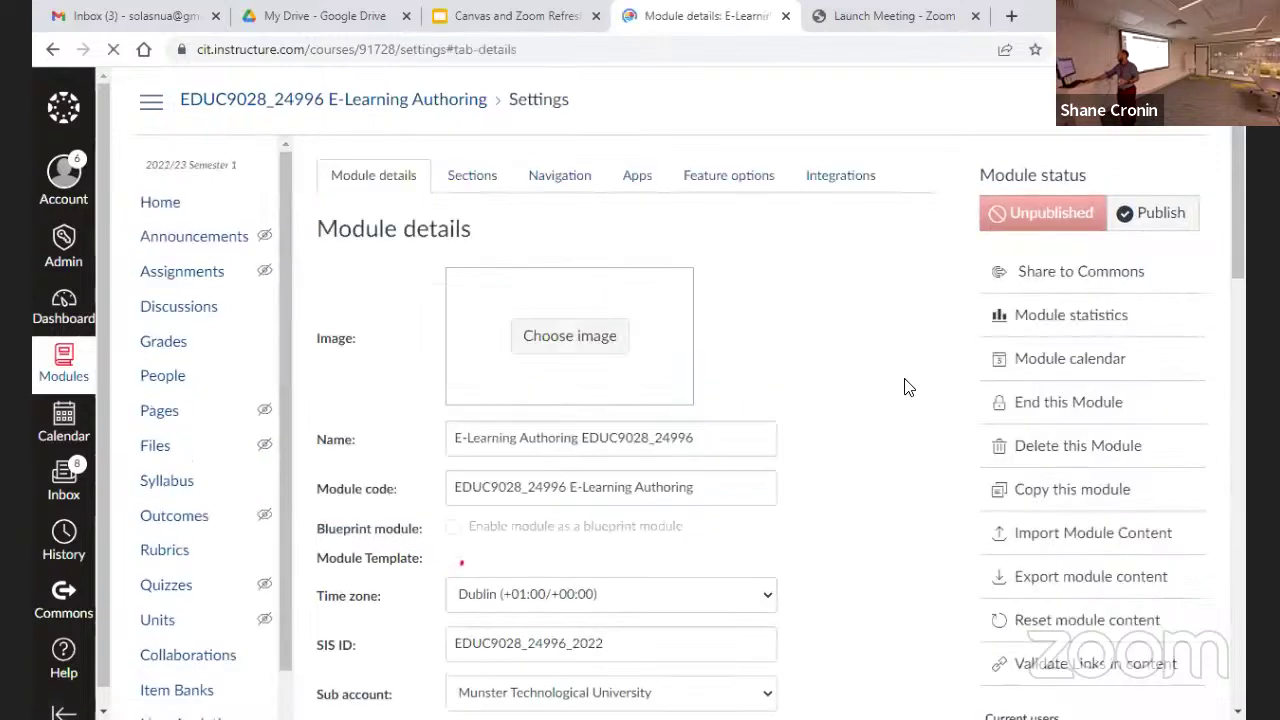
pyautogui.click(1042, 534)
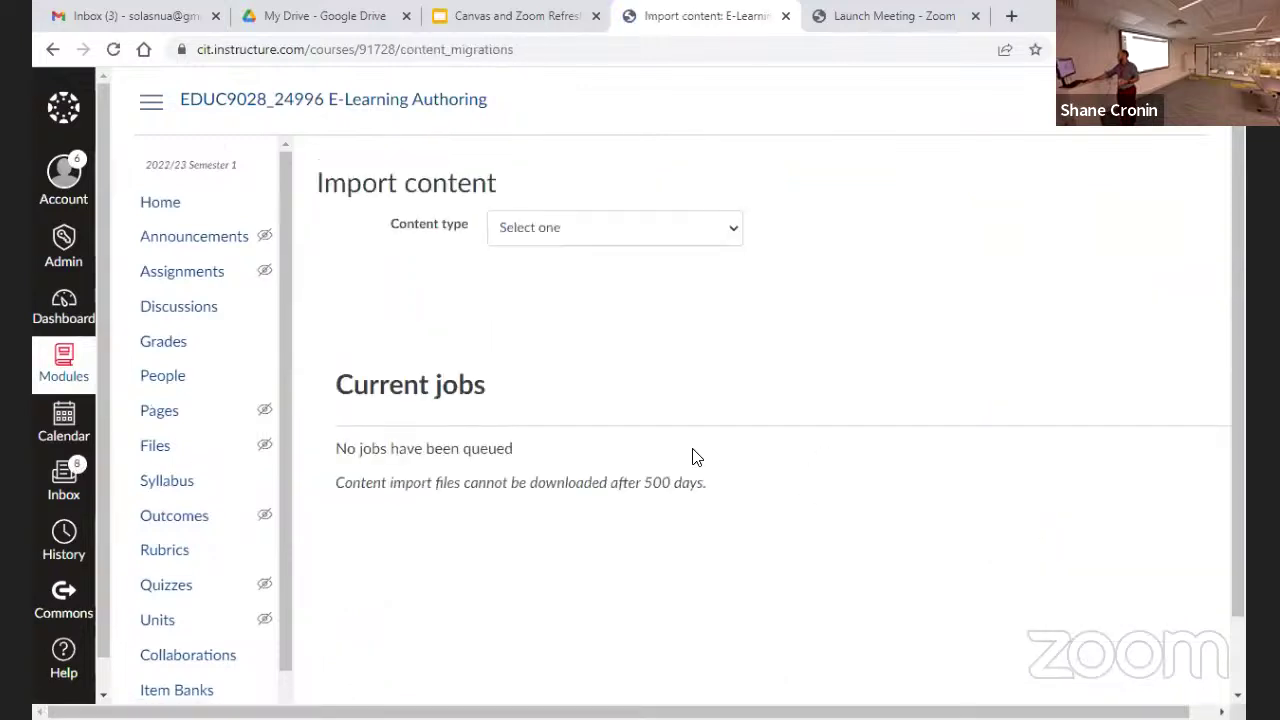
# Set the content type to Canvas module export package and choose e-learning-authoring-educ9028-24996-export.imscc from Downloads as the source.
pyautogui.click(529, 229)
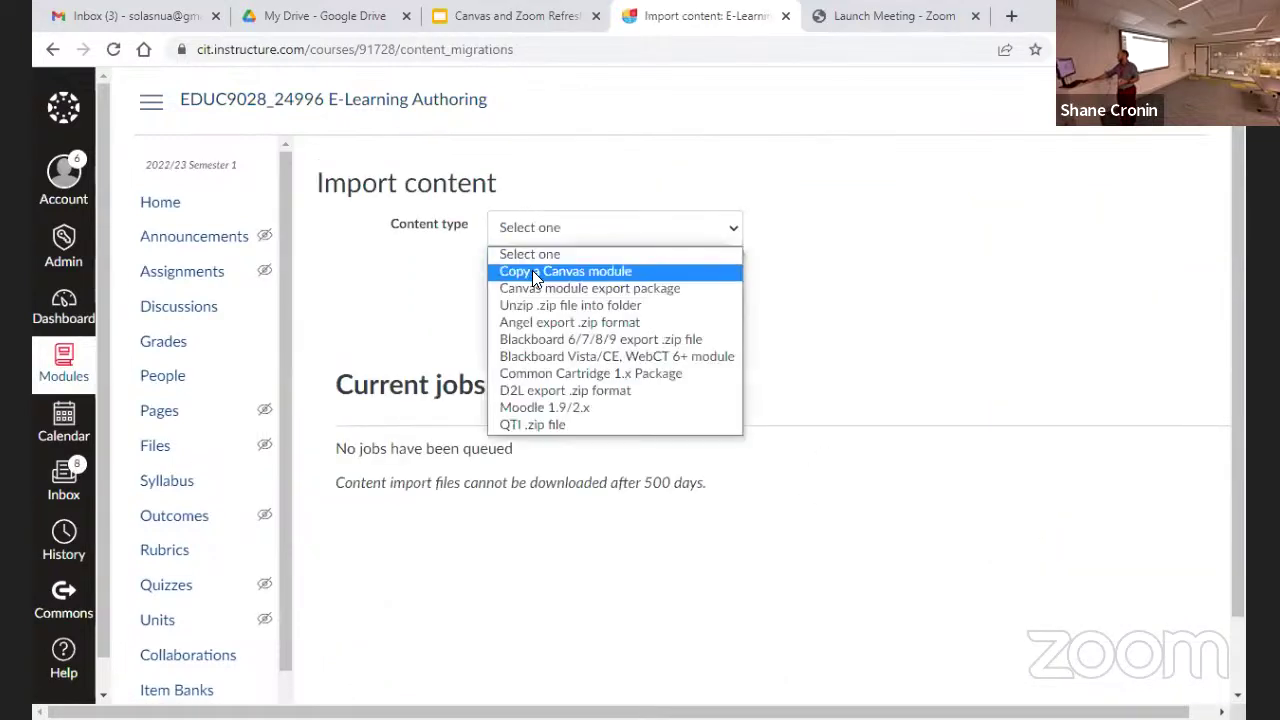
pyautogui.click(581, 286)
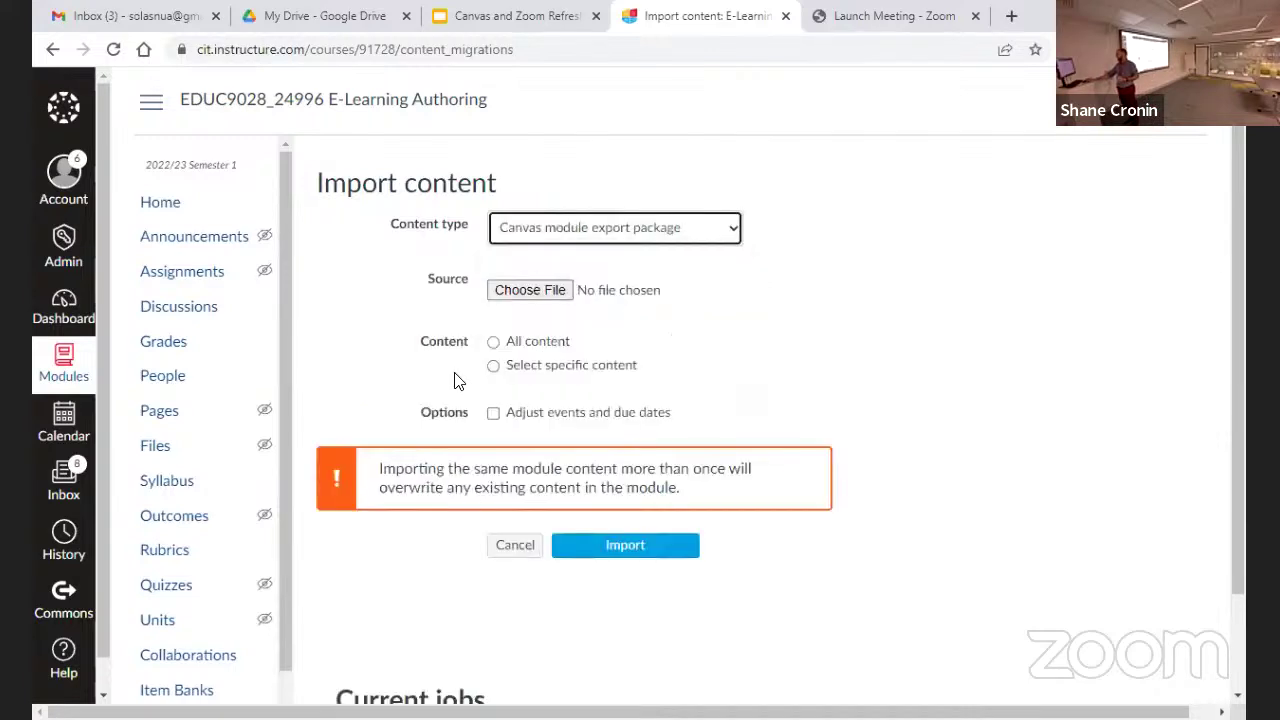
pyautogui.click(547, 297)
pyautogui.click(377, 168)
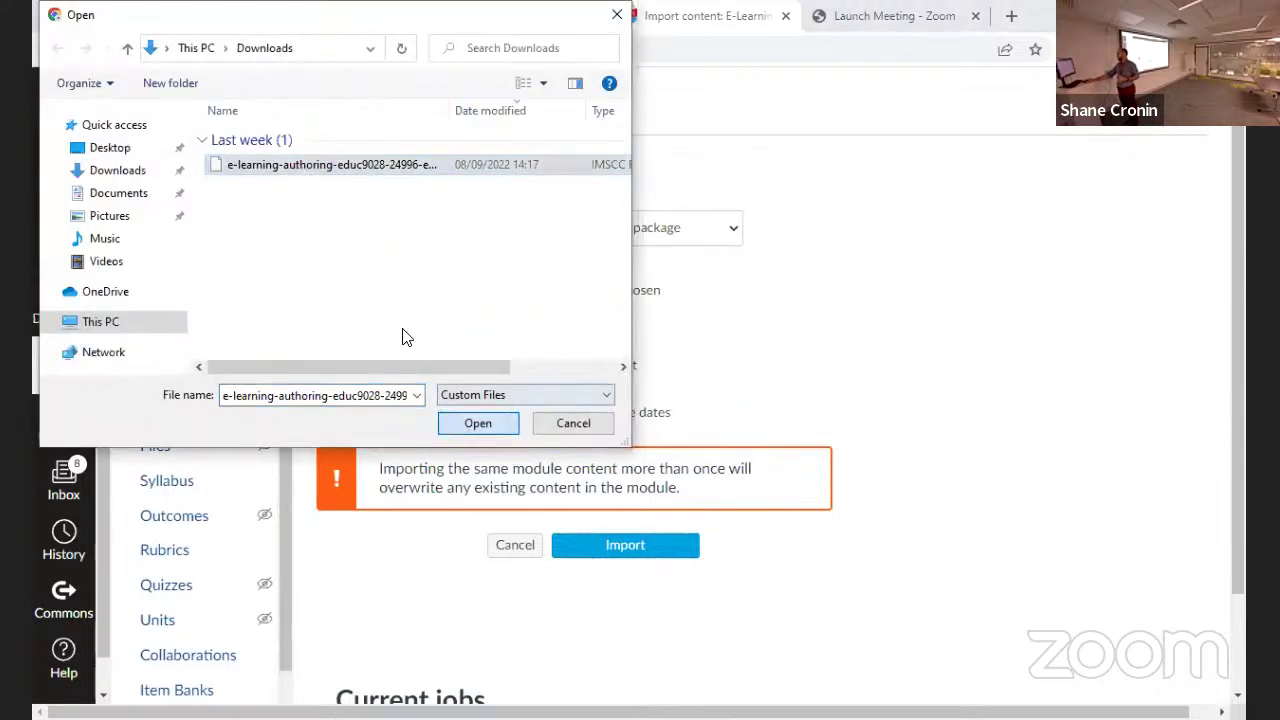
pyautogui.press('Return')
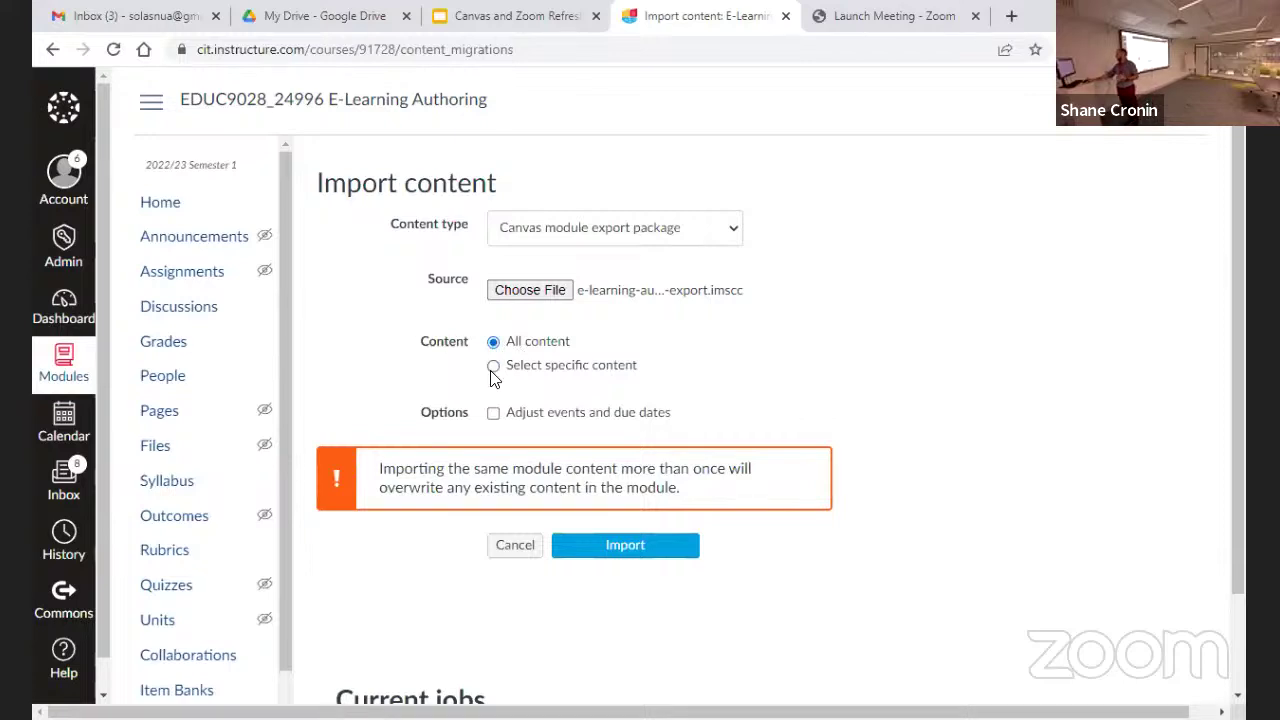
# Choose to select specific content, enable adjusting events and due dates with Shift dates, and start the import.
pyautogui.click(494, 368)
pyautogui.click(494, 414)
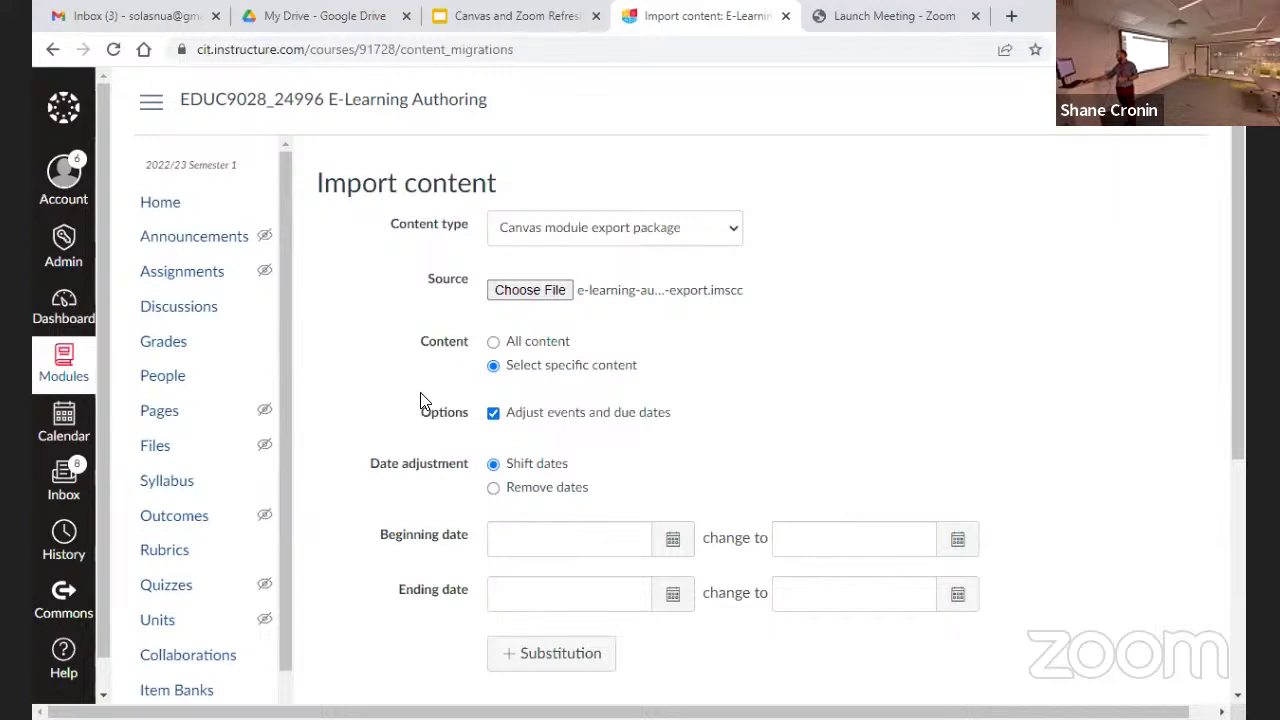
pyautogui.scroll(-3, 584, 590)
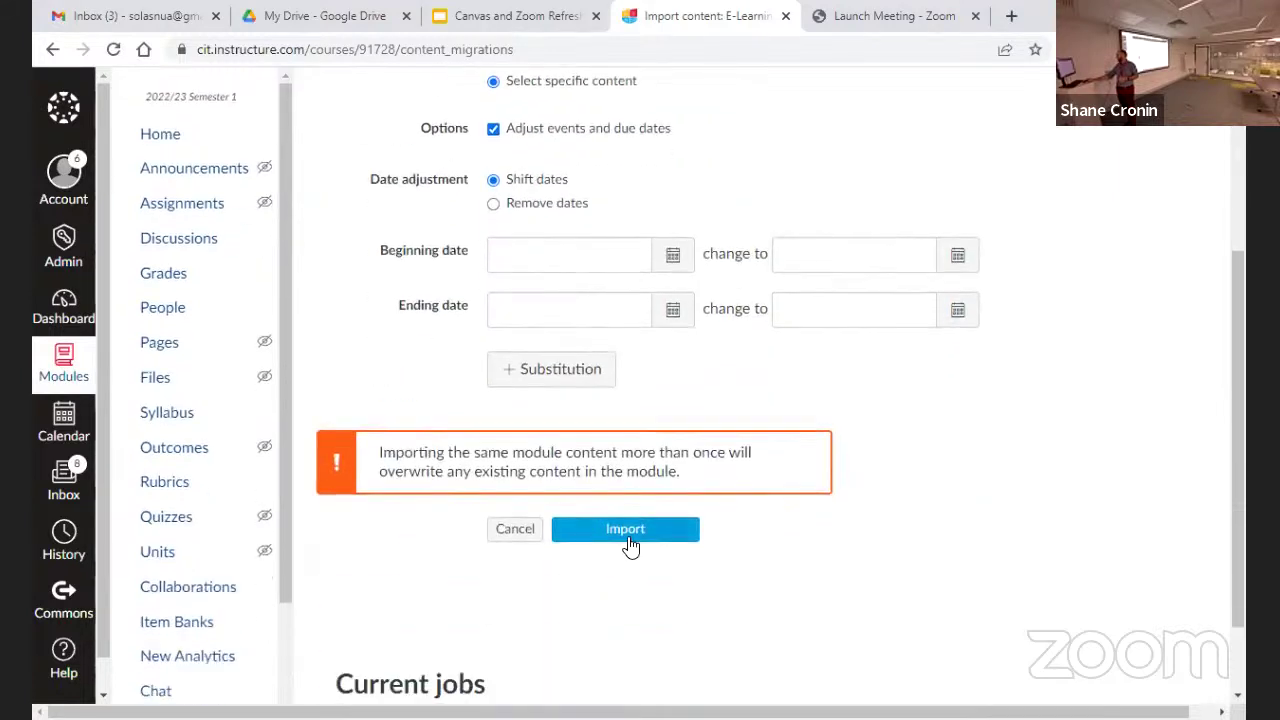
pyautogui.click(625, 530)
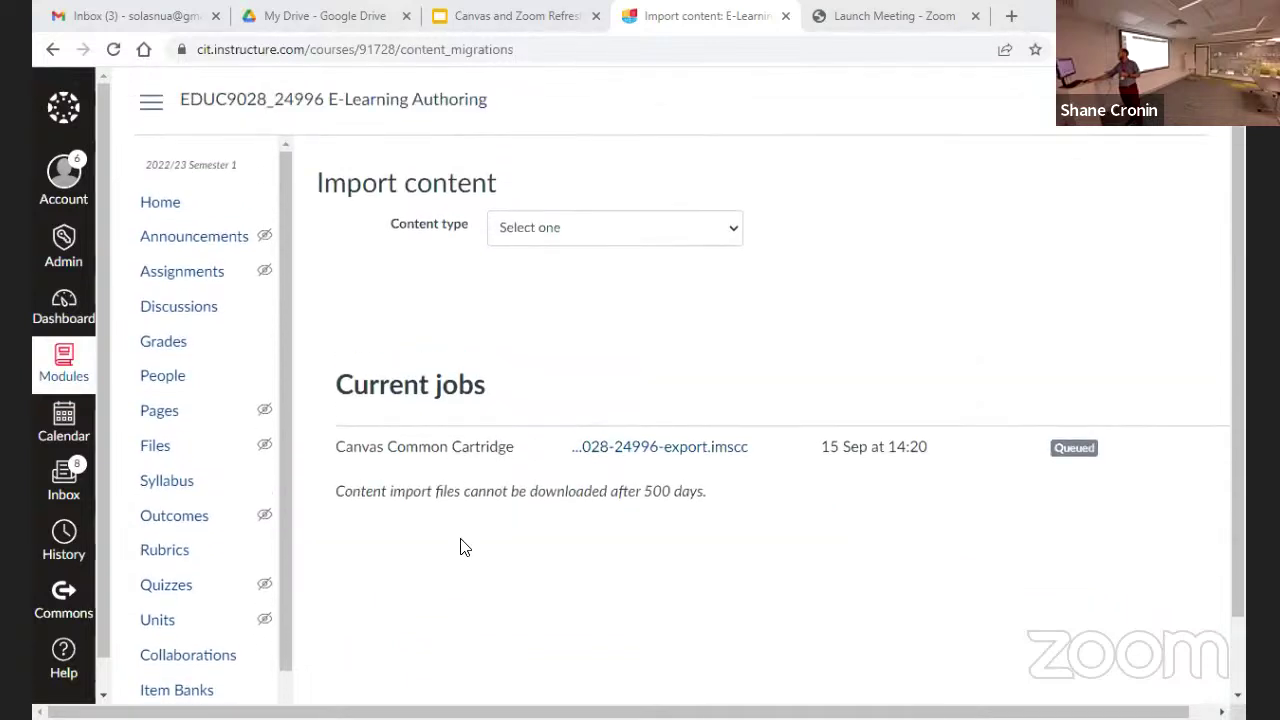
# Import the module settings, syllabus body, units, assignments, pages, calendar events and files through the waiting import job, leaving out announcements.
pyautogui.scroll(-1, 536, 434)
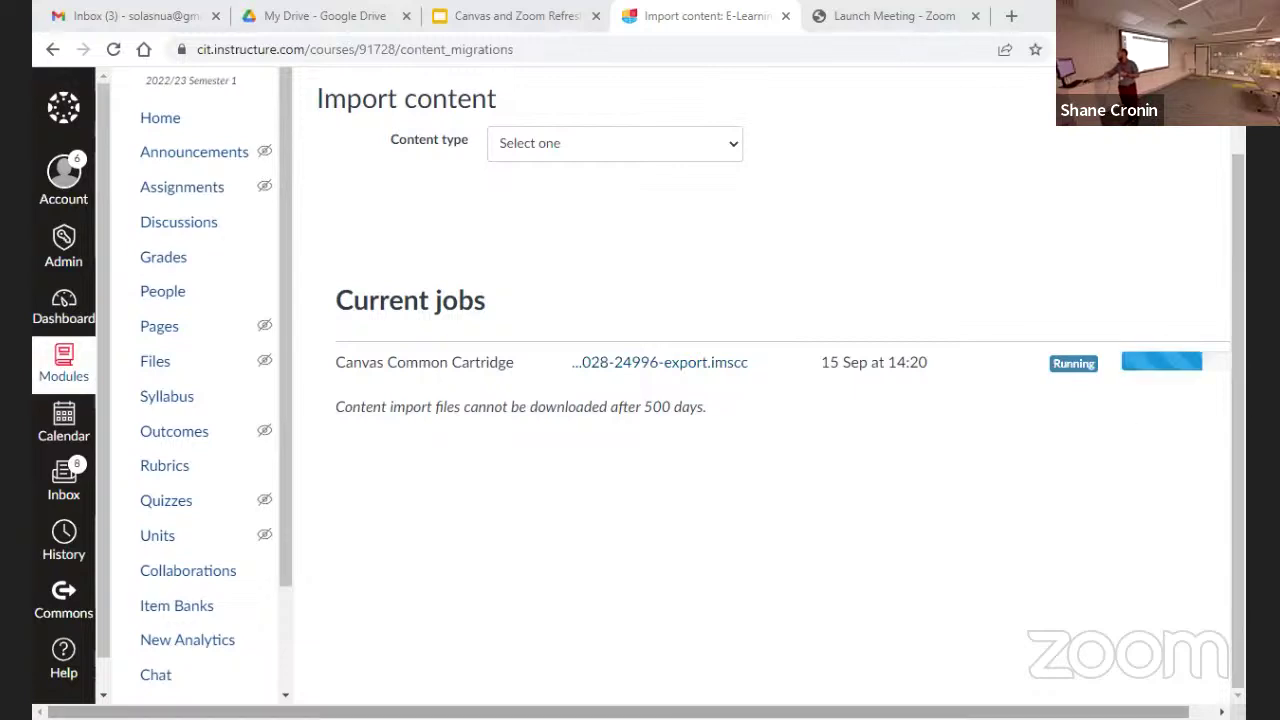
pyautogui.hscroll(1, 909, 491)
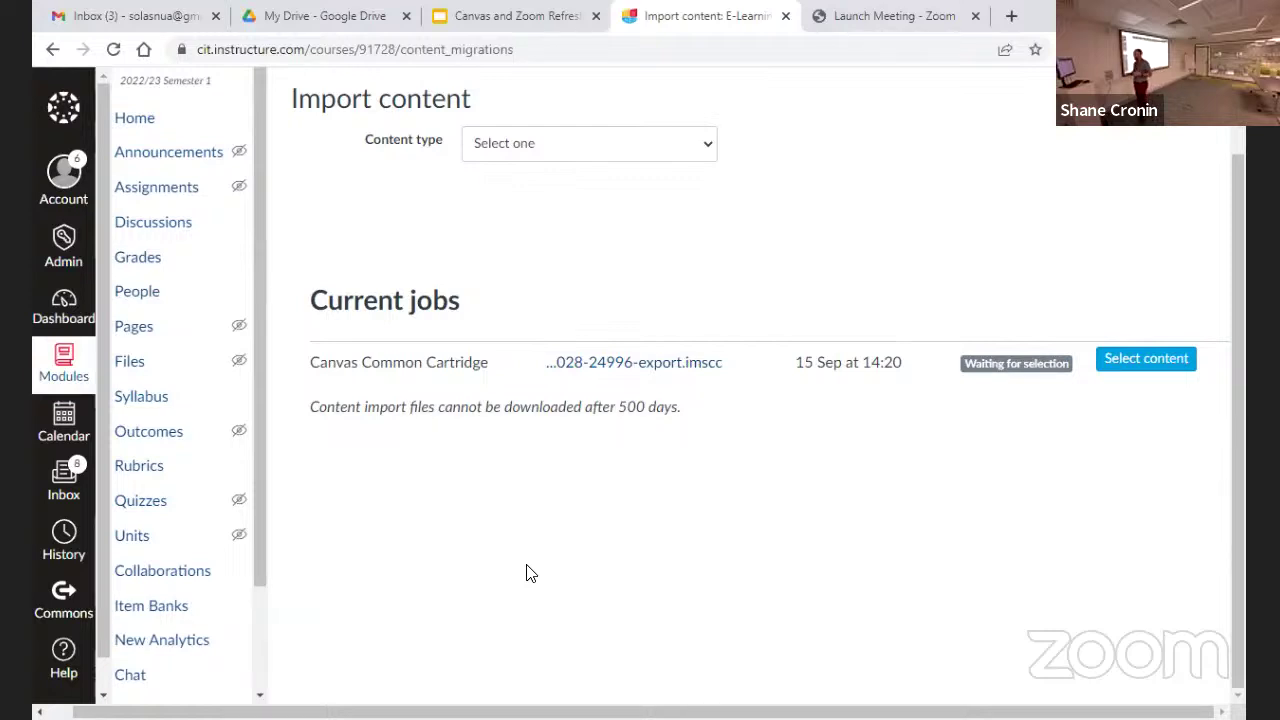
pyautogui.click(1144, 357)
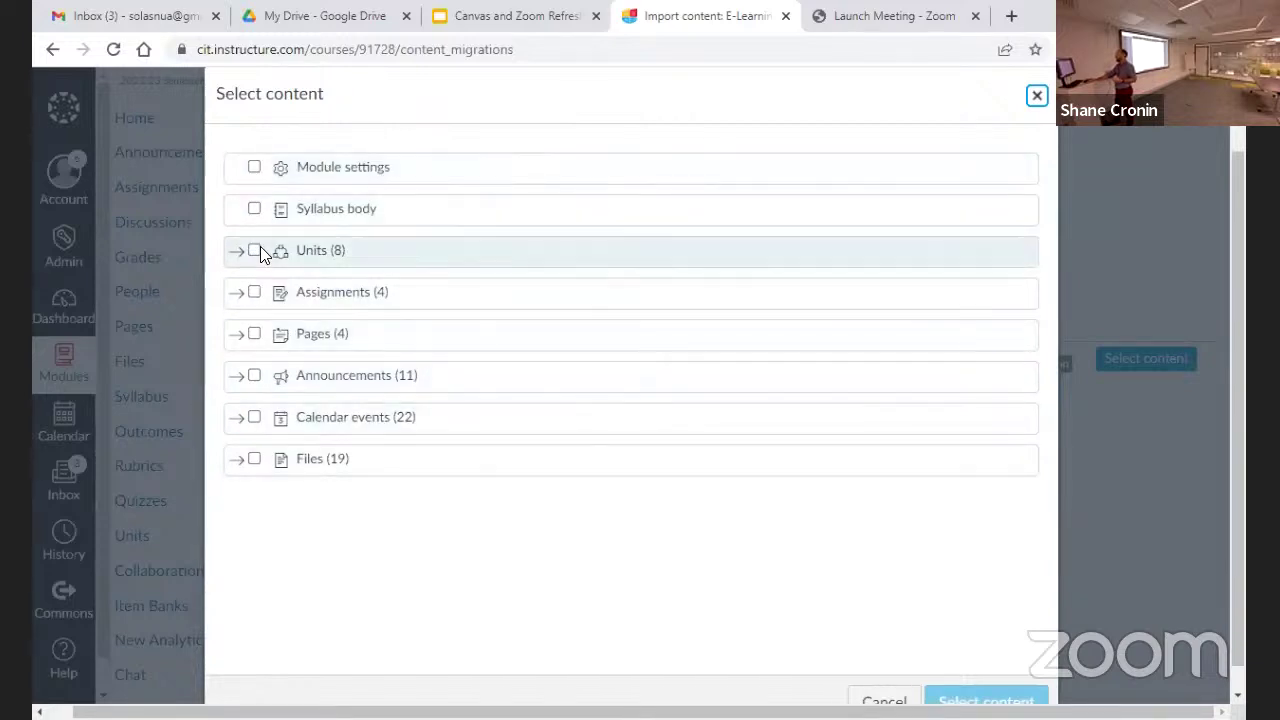
pyautogui.click(252, 168)
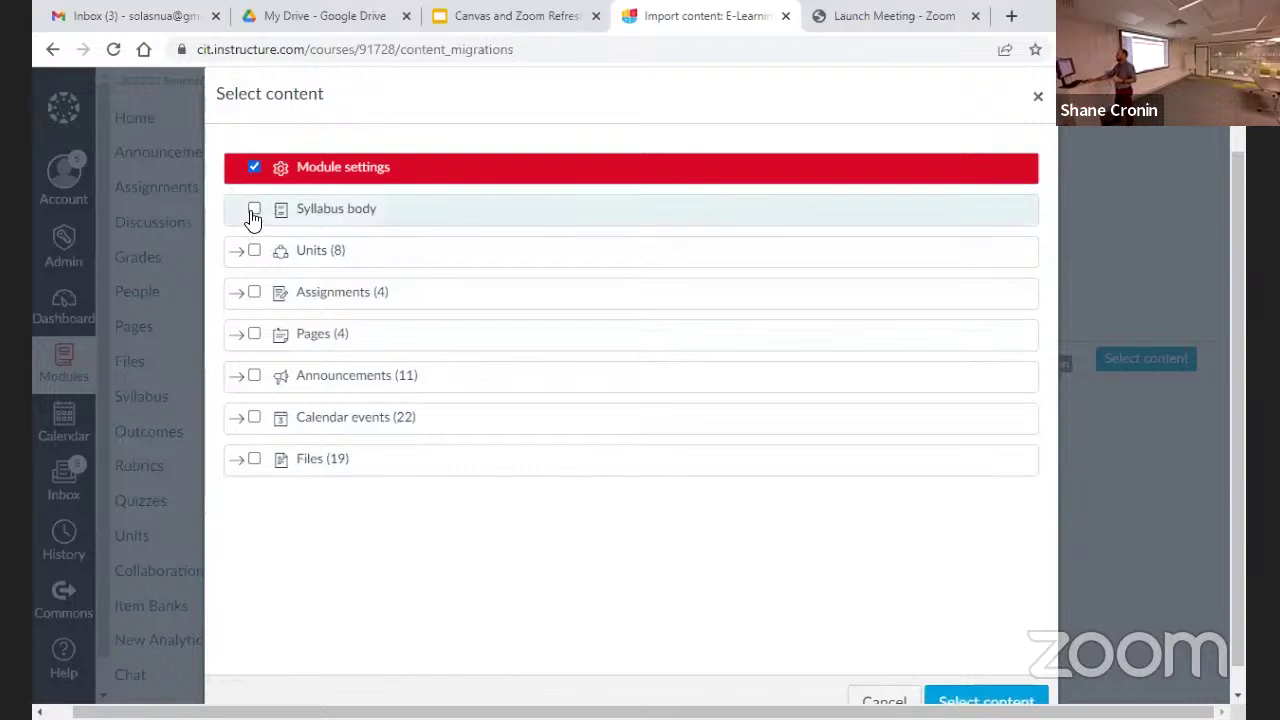
pyautogui.click(254, 212)
pyautogui.click(254, 251)
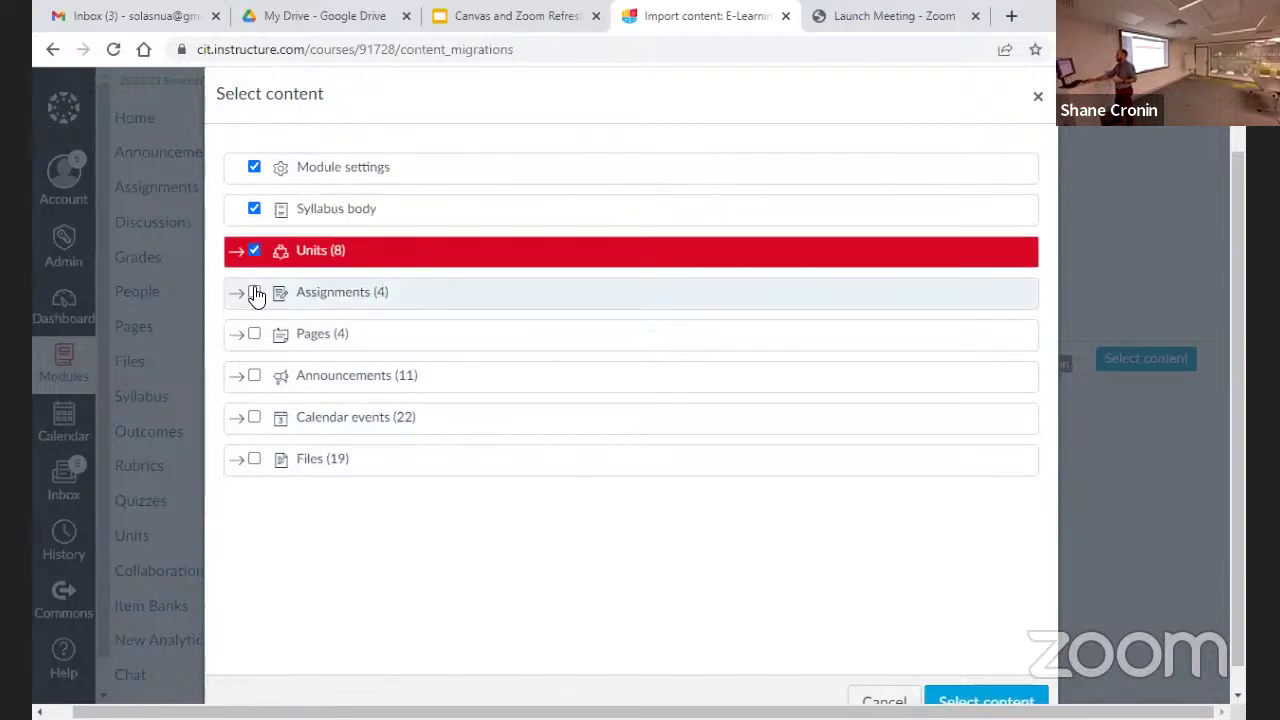
pyautogui.click(254, 293)
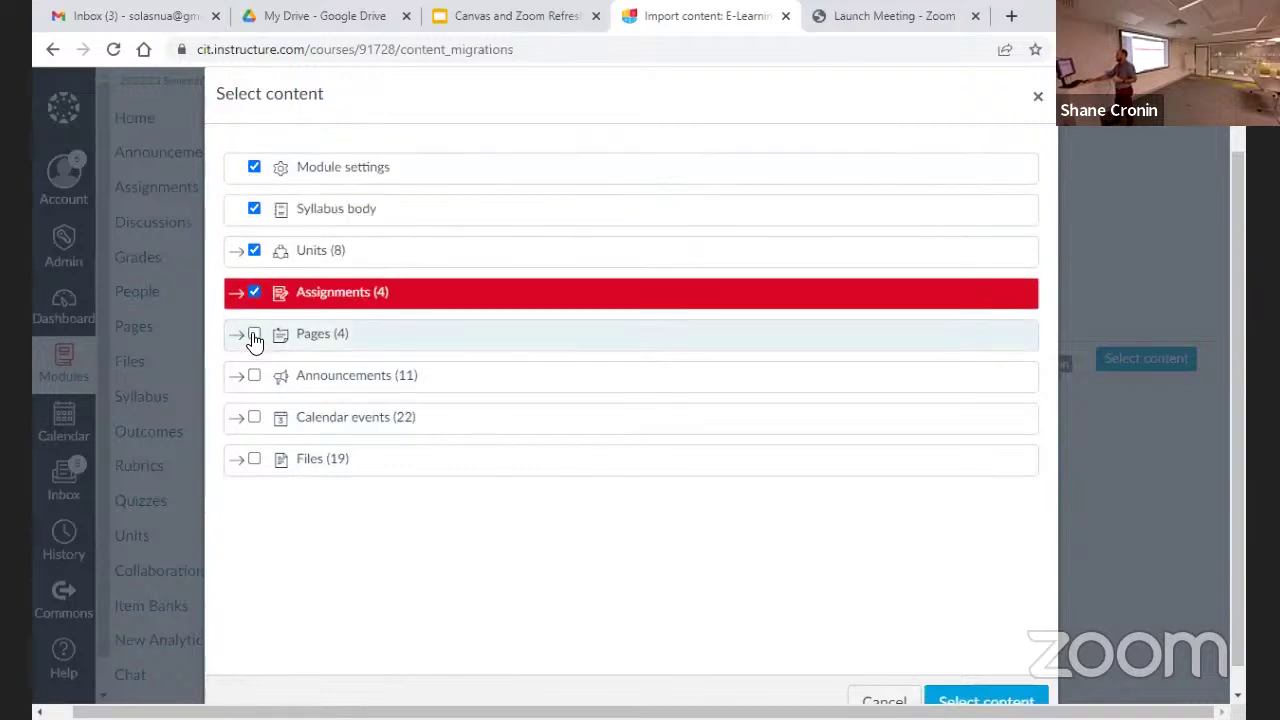
pyautogui.click(254, 337)
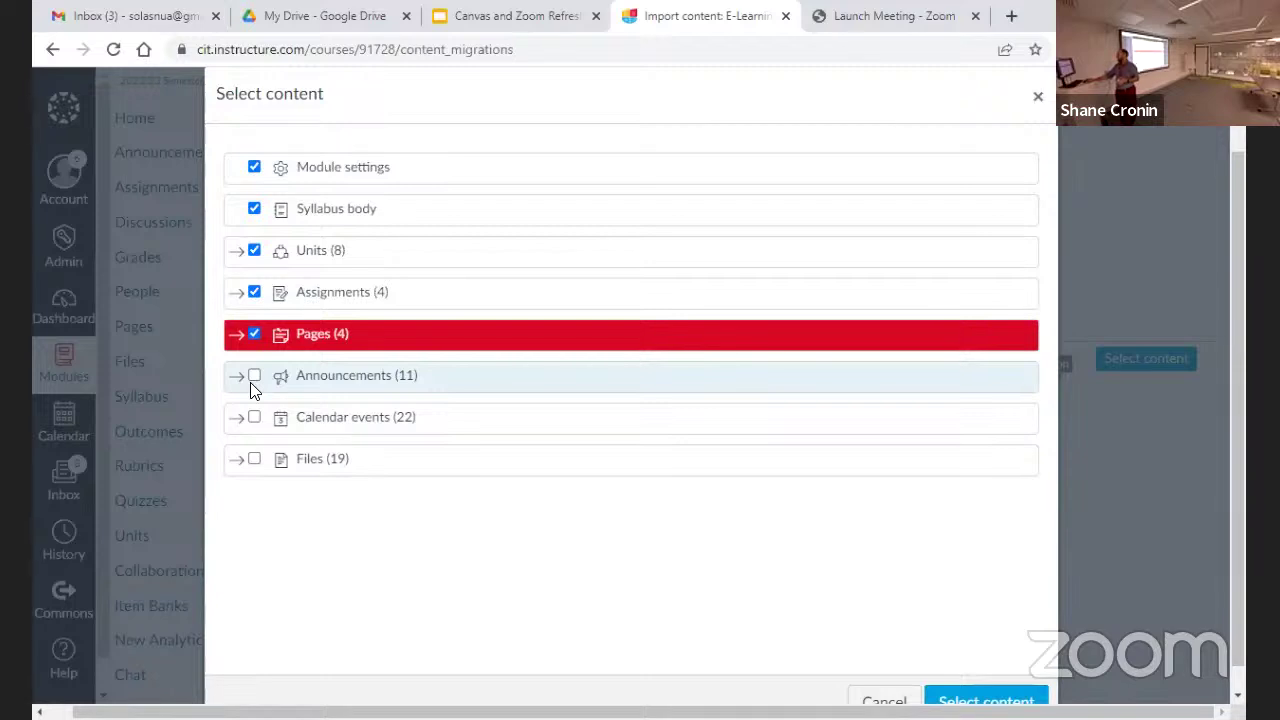
pyautogui.click(254, 419)
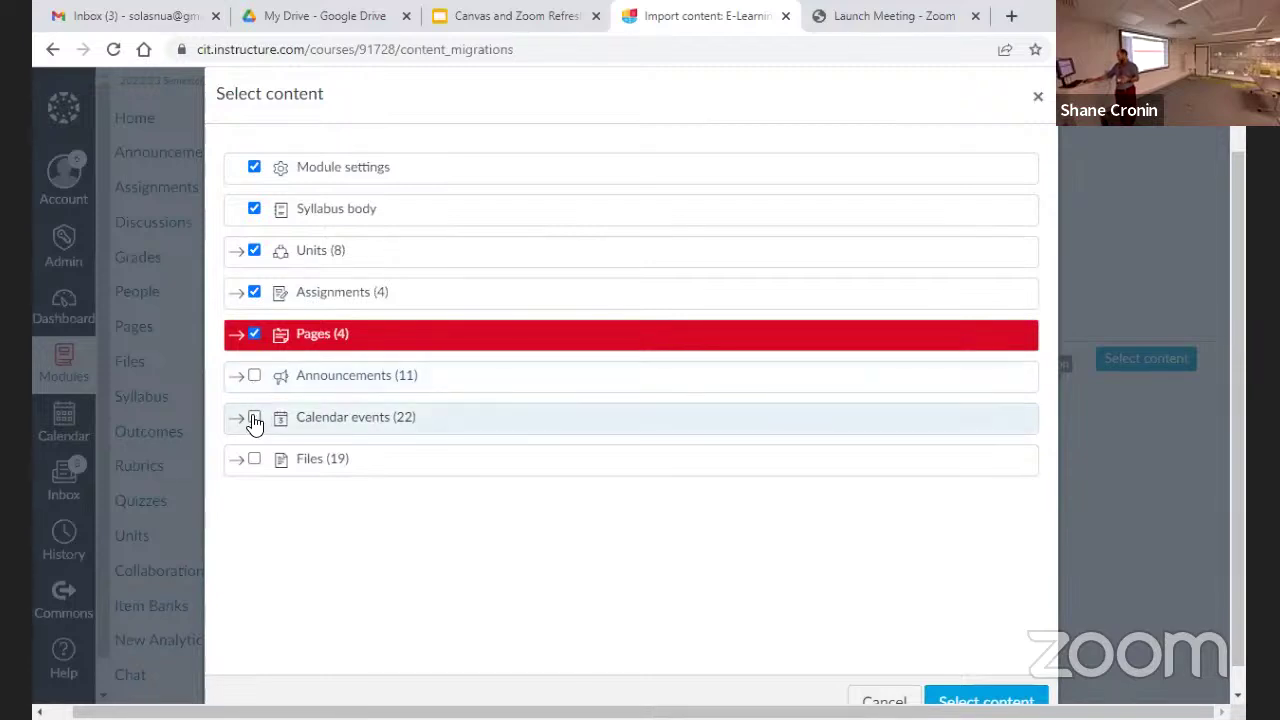
pyautogui.click(254, 460)
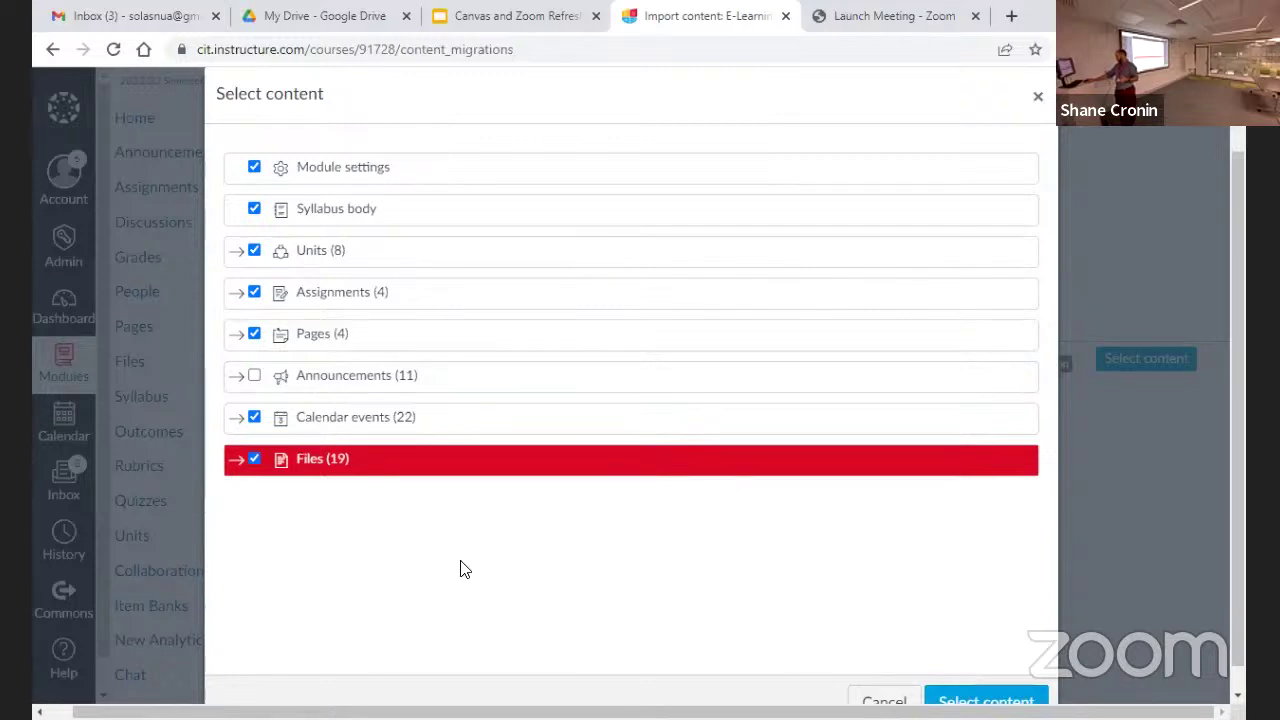
pyautogui.click(986, 700)
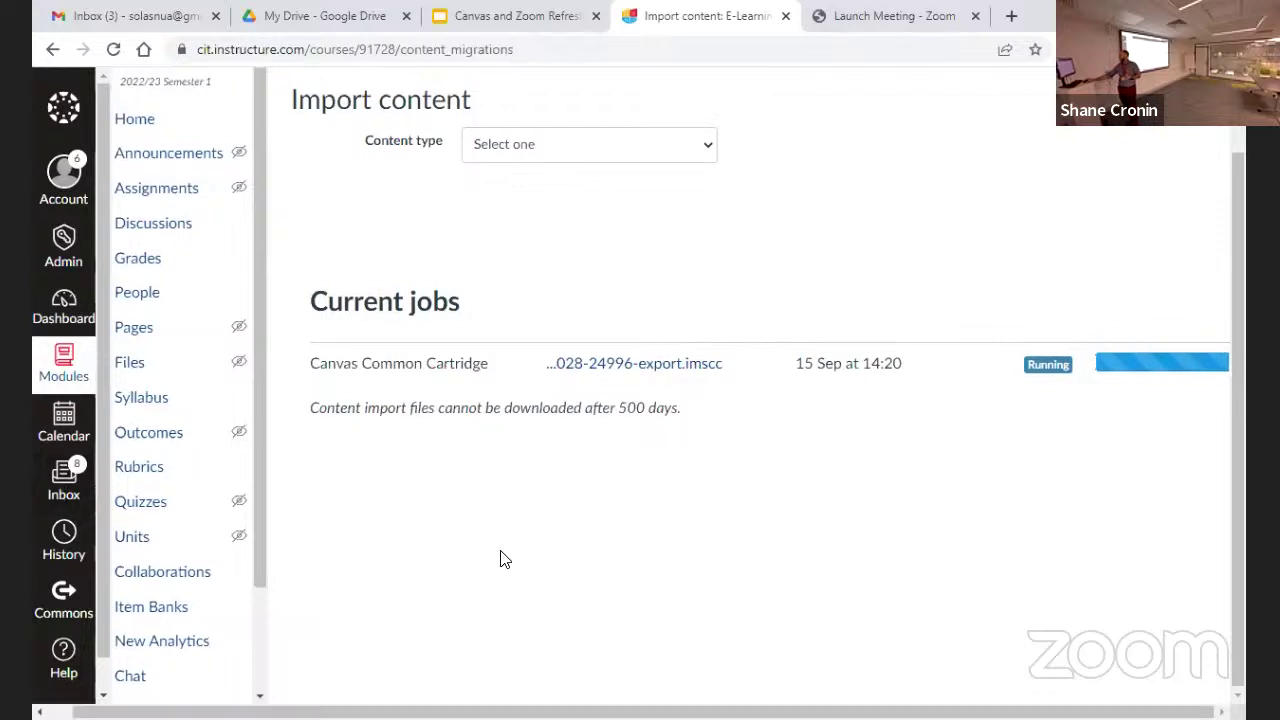
# Check the import job's progress, open the E-Learning Authoring module's home page and look through the imported weekly units.
pyautogui.scroll(1, 500, 557)
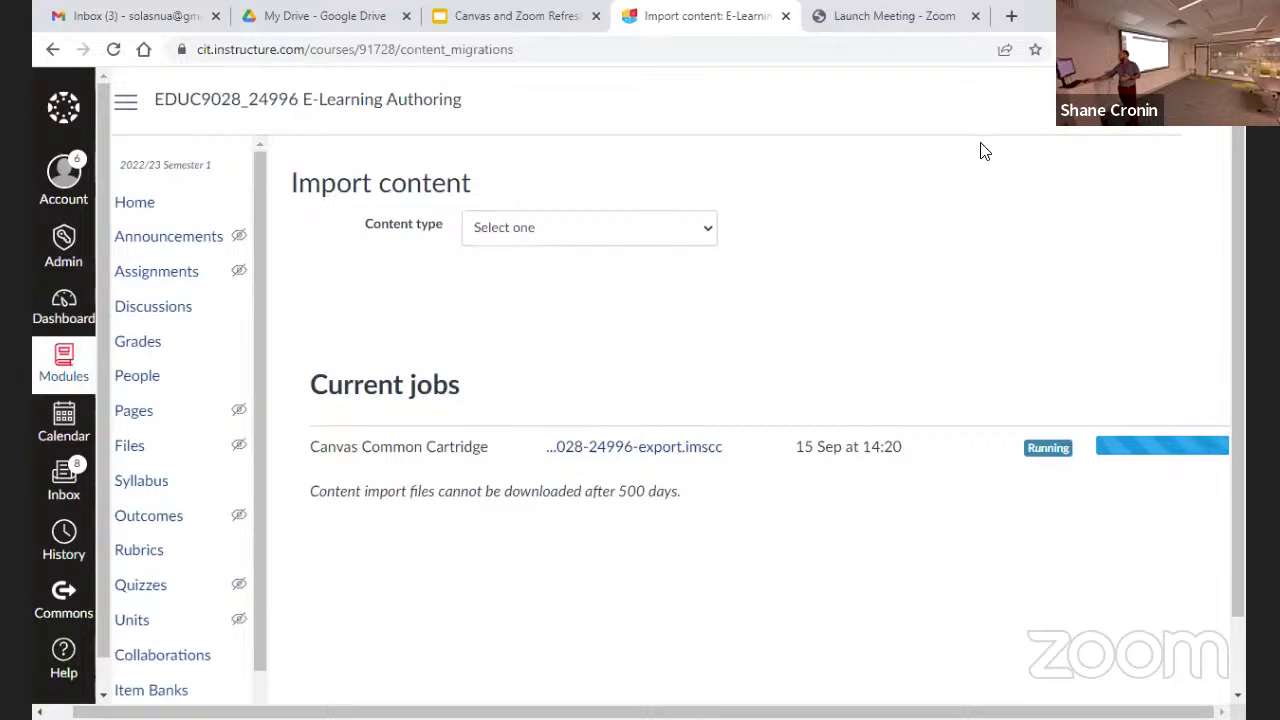
pyautogui.click(500, 16)
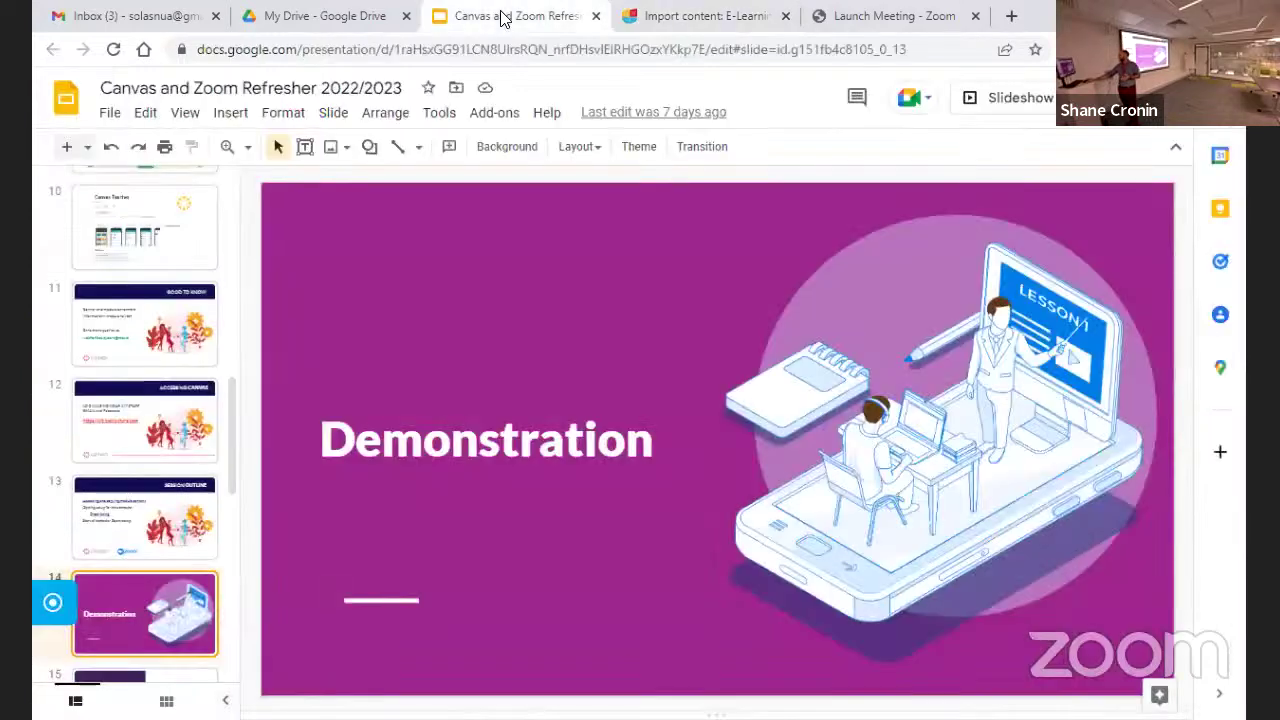
pyautogui.click(740, 16)
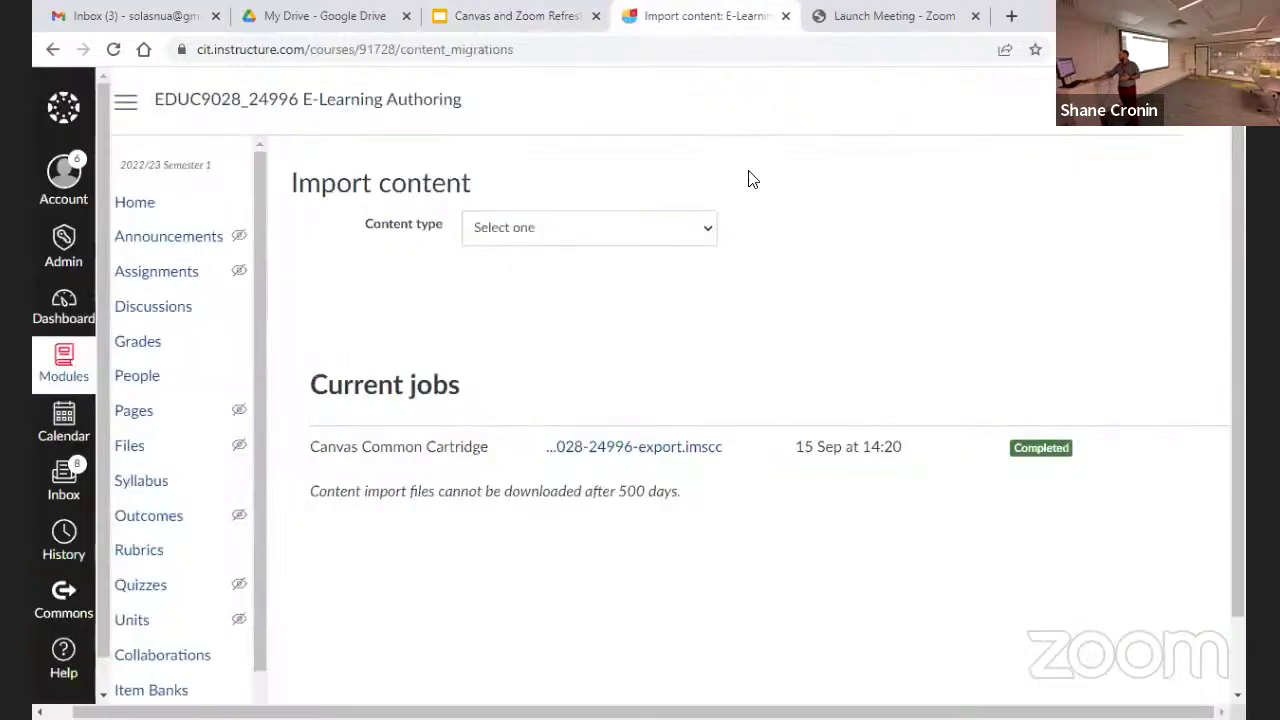
pyautogui.click(131, 203)
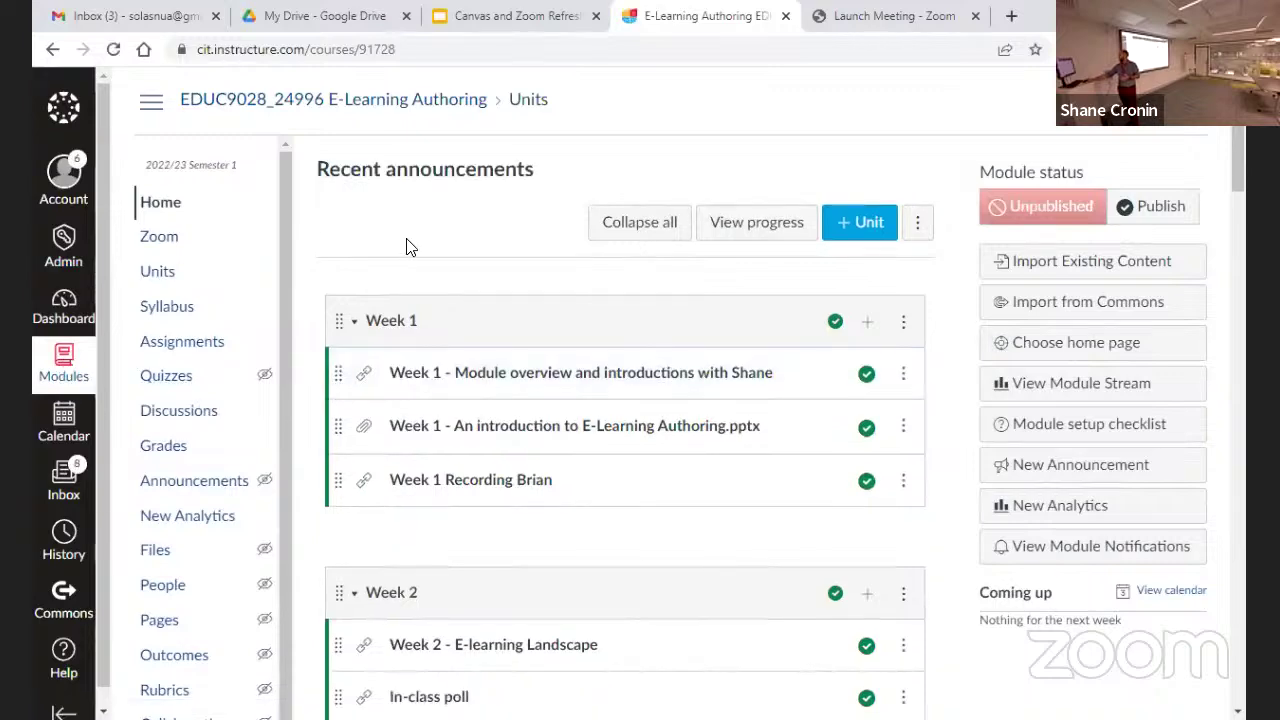
pyautogui.scroll(-10, 408, 250)
pyautogui.scroll(-20, 408, 354)
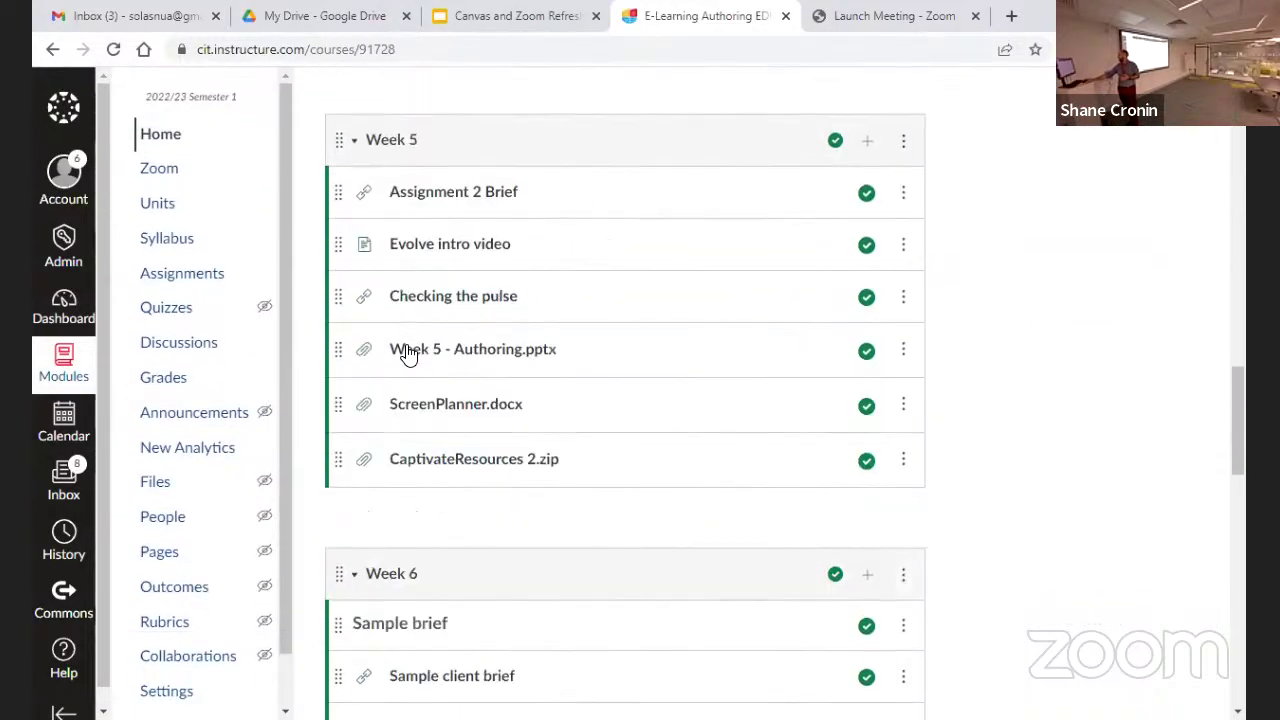
pyautogui.scroll(20, 402, 404)
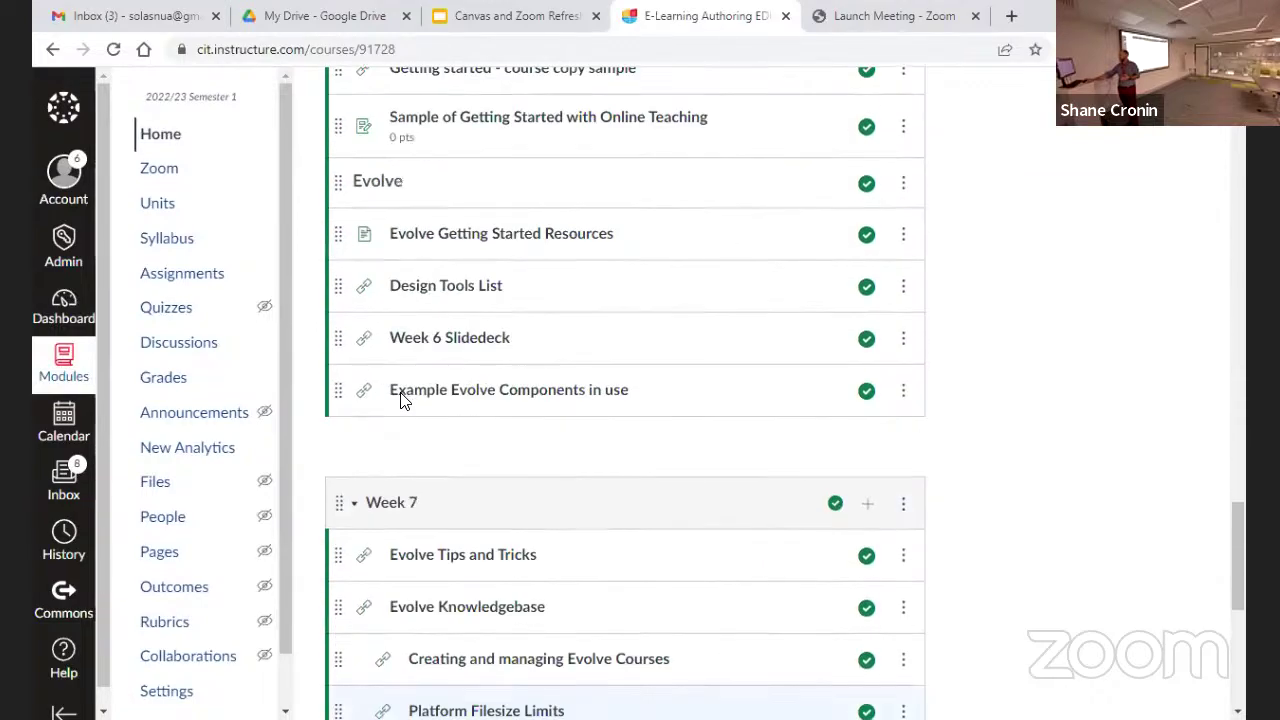
pyautogui.scroll(8, 405, 408)
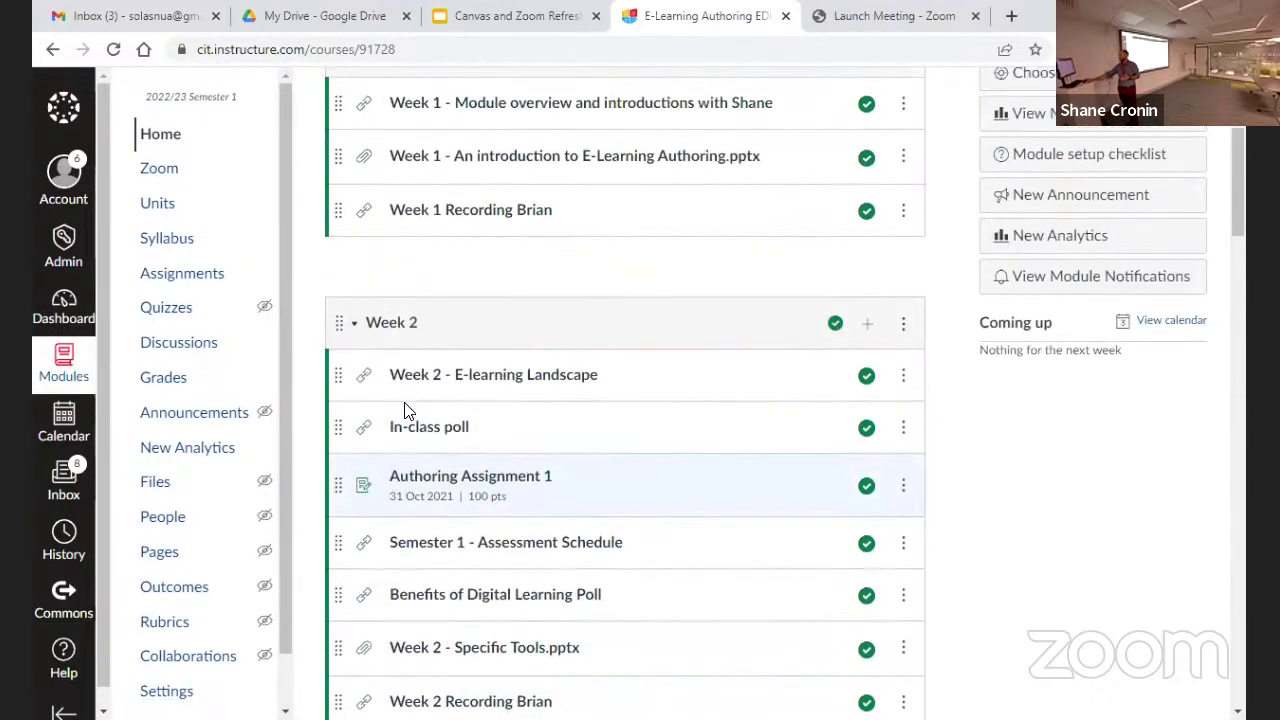
# Set the due date of Assignment 2 - Deliverable 1 to 10 November 2022 at 11:00 and save the assignment.
pyautogui.click(183, 344)
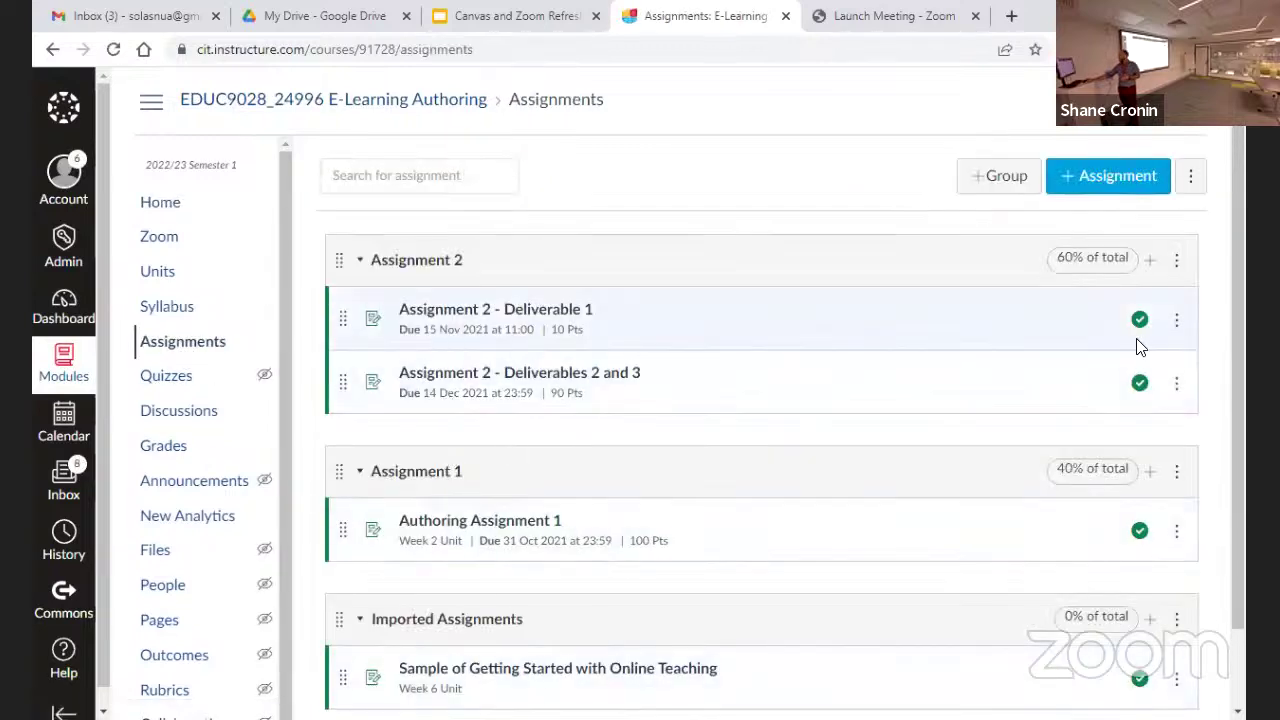
pyautogui.click(1176, 320)
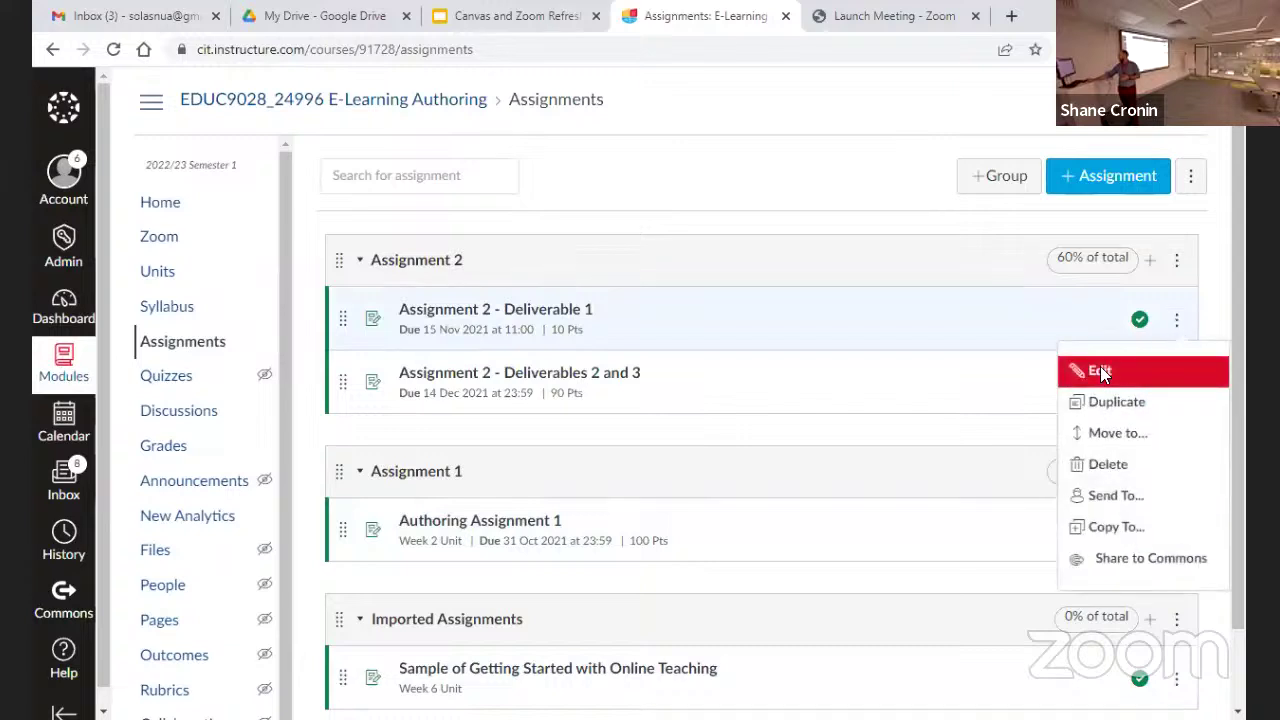
pyautogui.click(1100, 370)
pyautogui.click(766, 368)
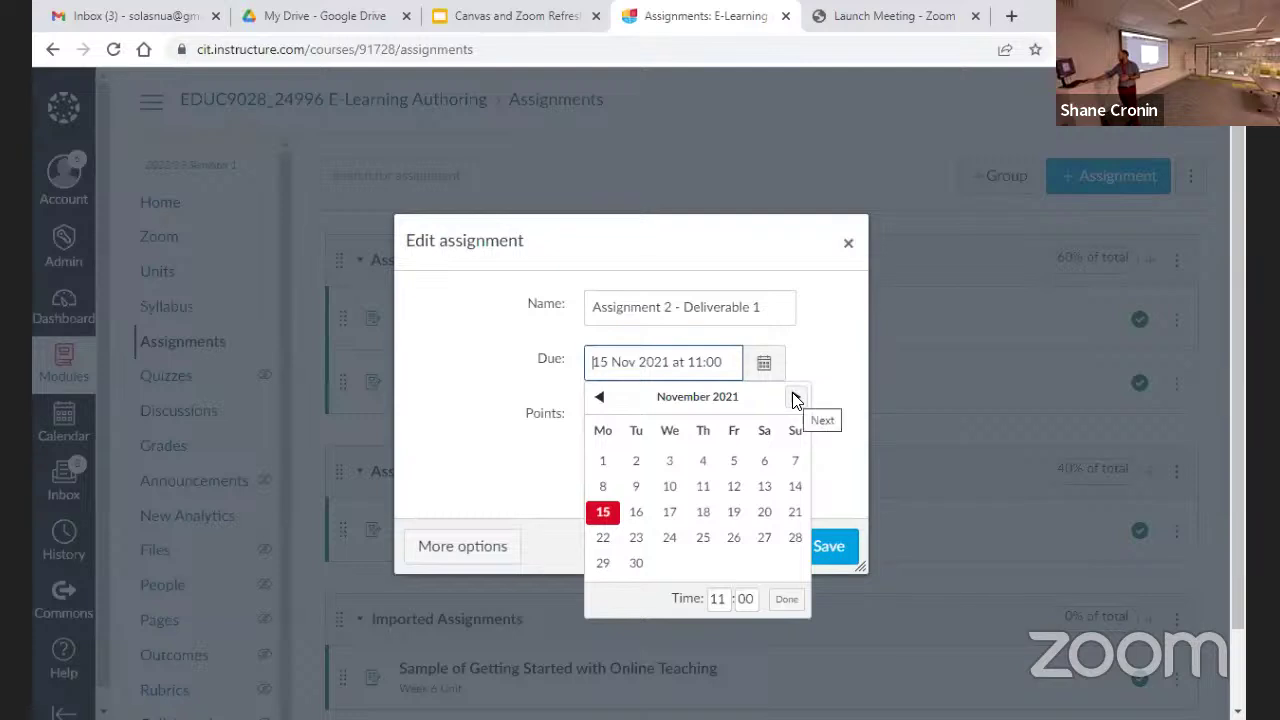
pyautogui.click(796, 399)
pyautogui.click(796, 399)
pyautogui.click(796, 399)
pyautogui.click(796, 399)
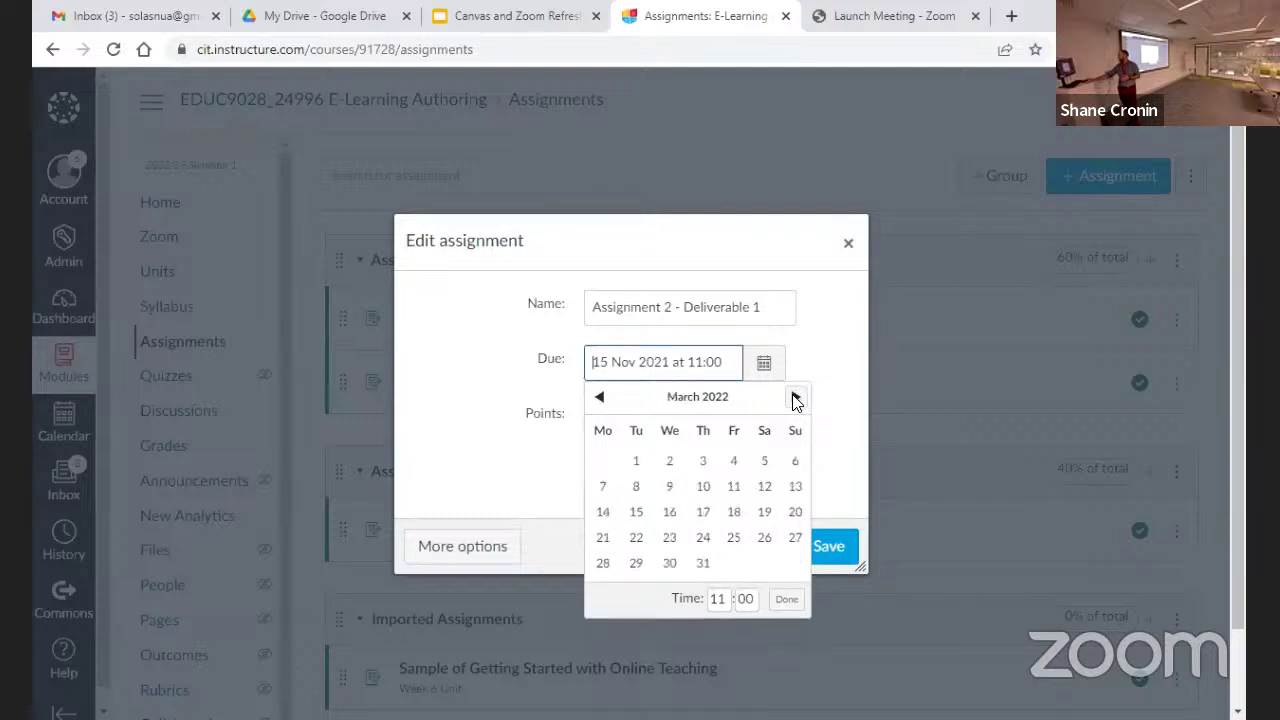
pyautogui.click(796, 399)
pyautogui.click(796, 399)
pyautogui.click(796, 399)
pyautogui.click(796, 399)
pyautogui.click(796, 399)
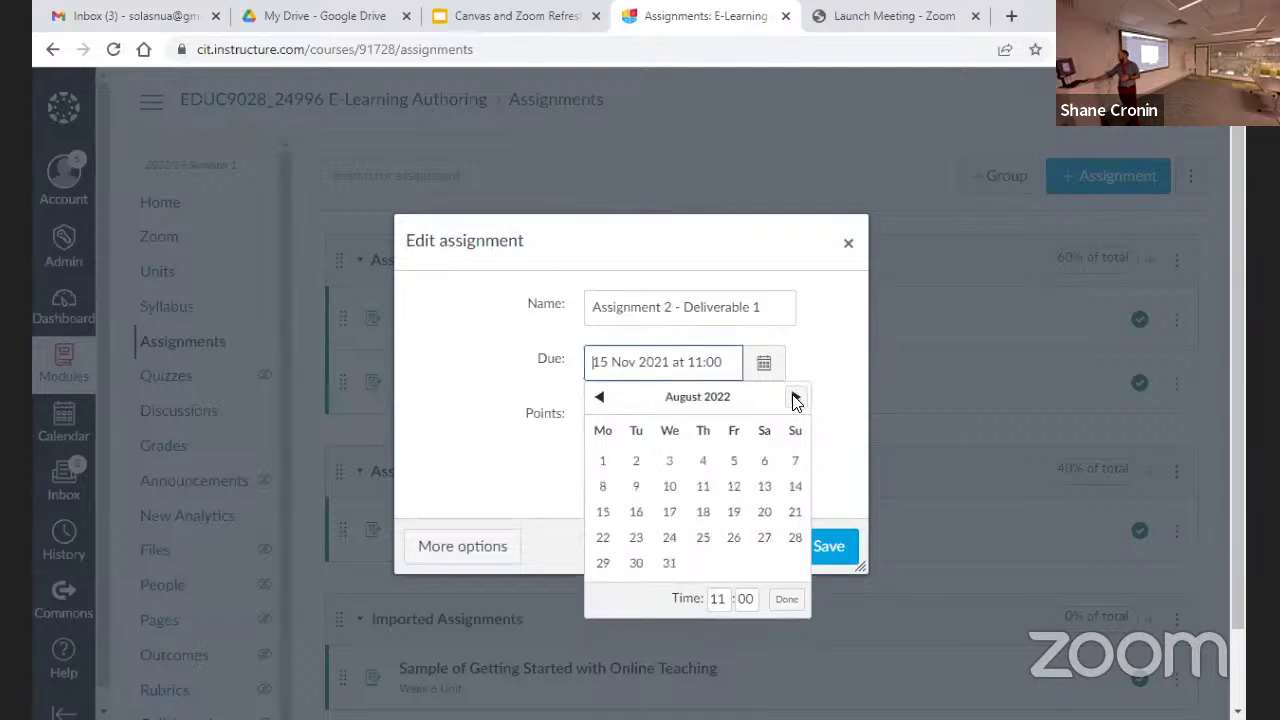
pyautogui.click(796, 399)
pyautogui.click(796, 399)
pyautogui.click(796, 399)
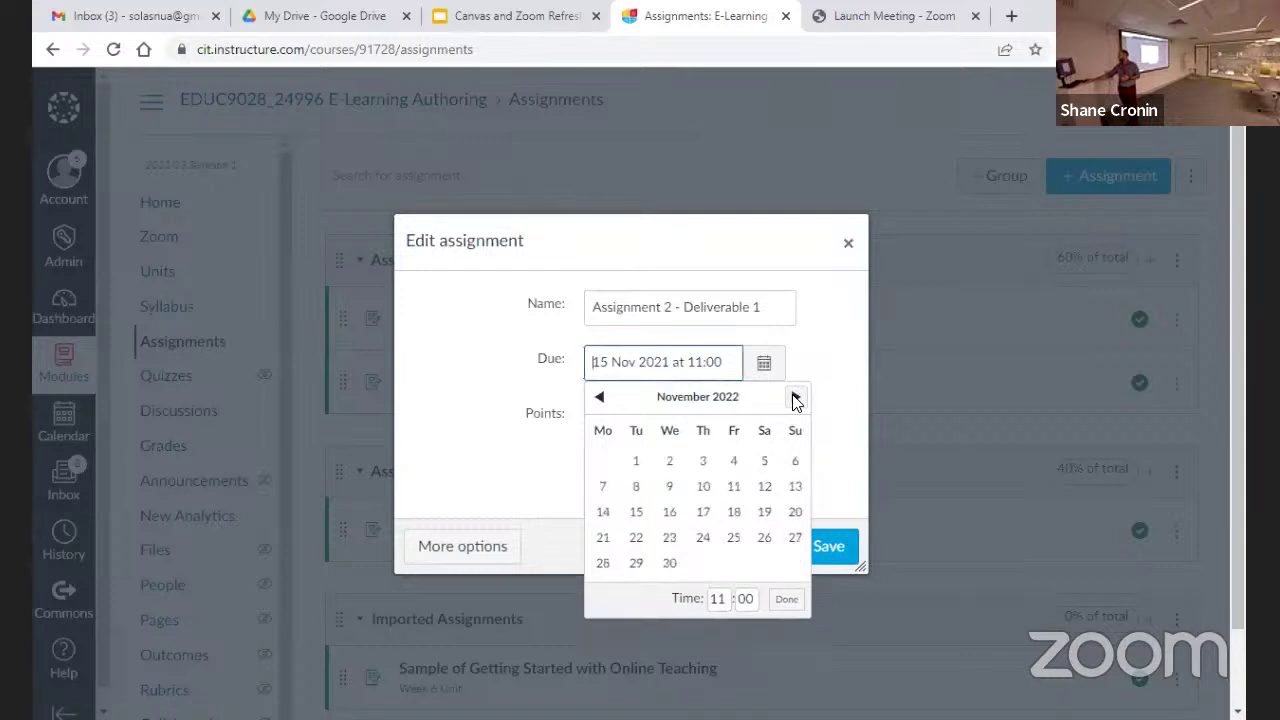
pyautogui.click(703, 486)
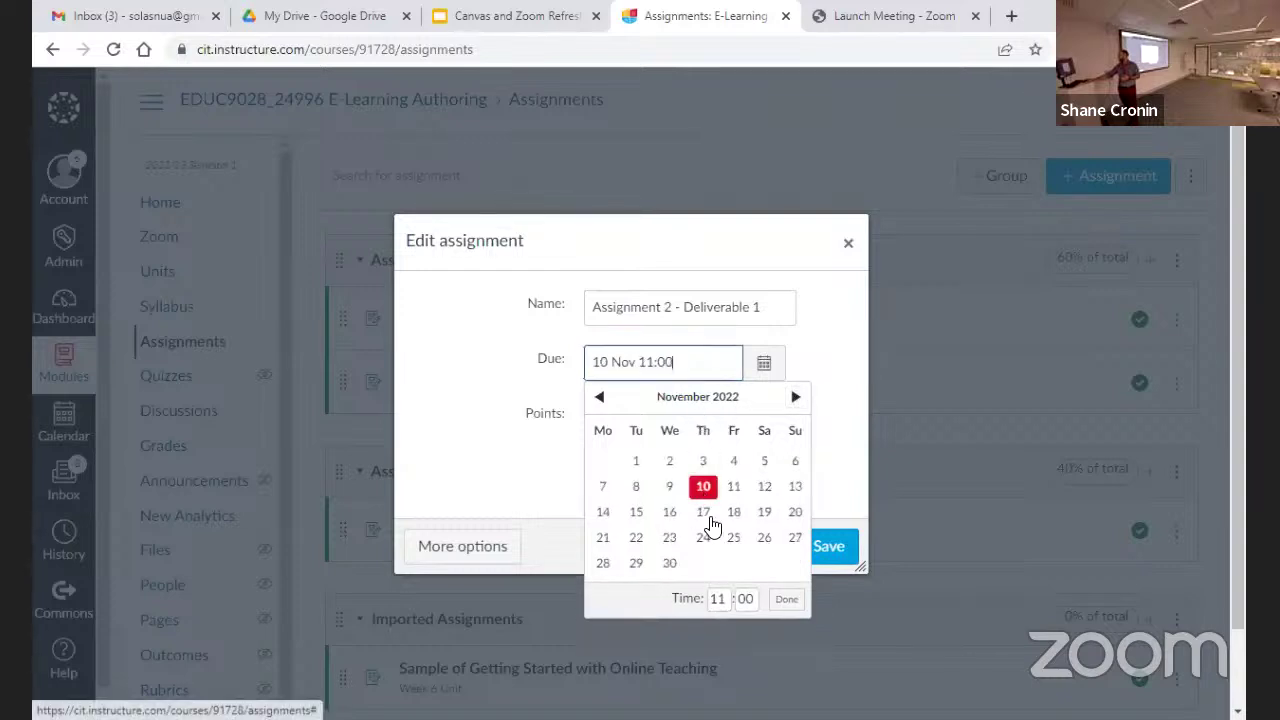
pyautogui.click(787, 601)
pyautogui.click(828, 547)
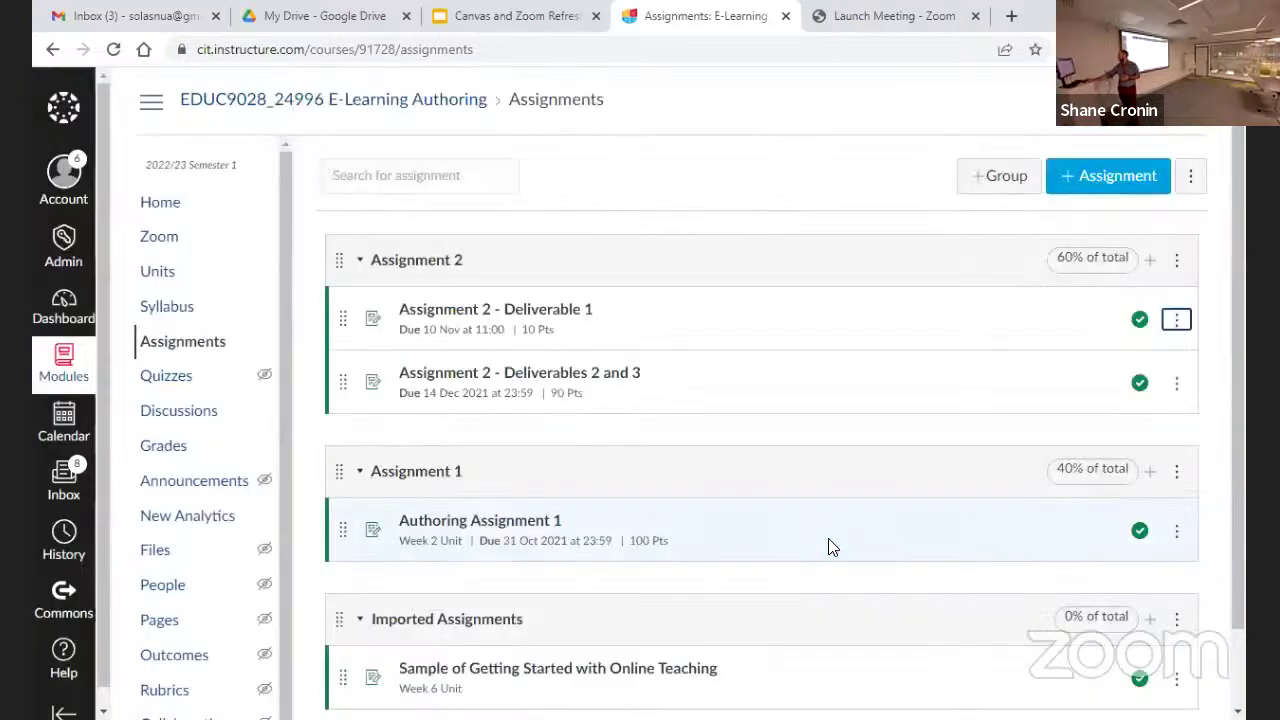
# View the Session Outline slide in the Canvas and Zoom Refresher 2022/2023 presentation and return to the Canvas module's home page.
pyautogui.click(158, 208)
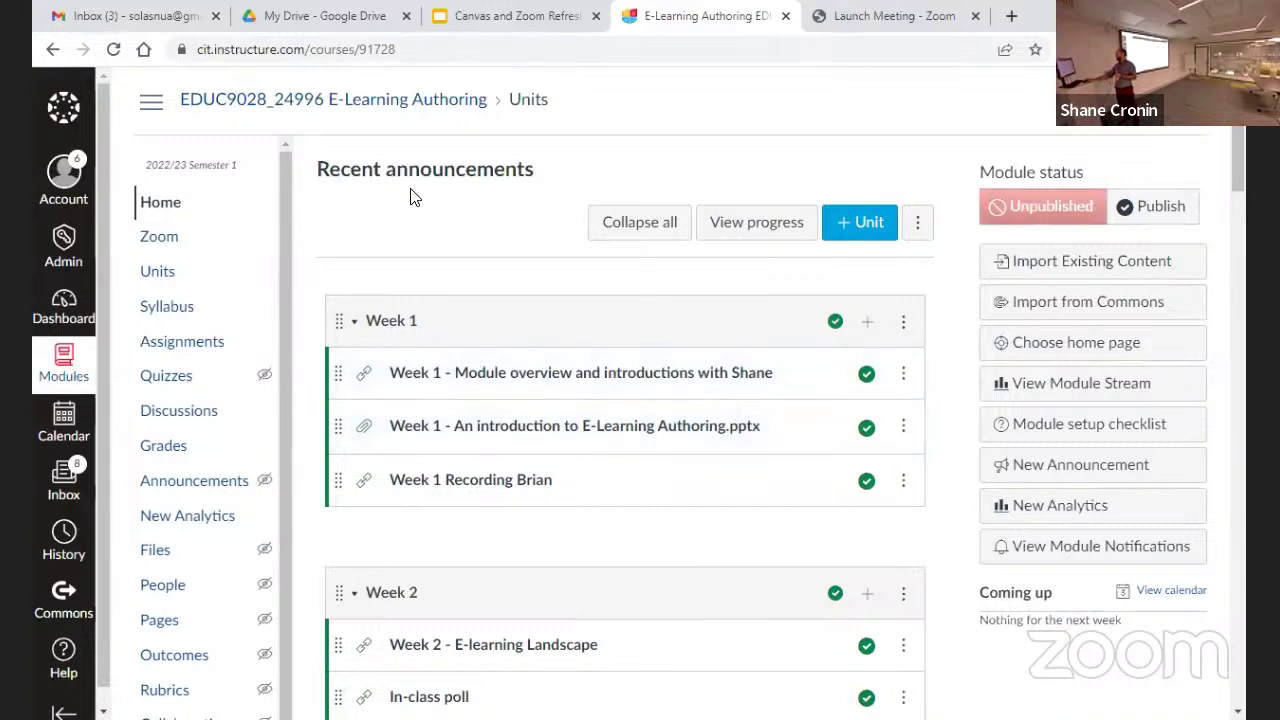
pyautogui.click(528, 16)
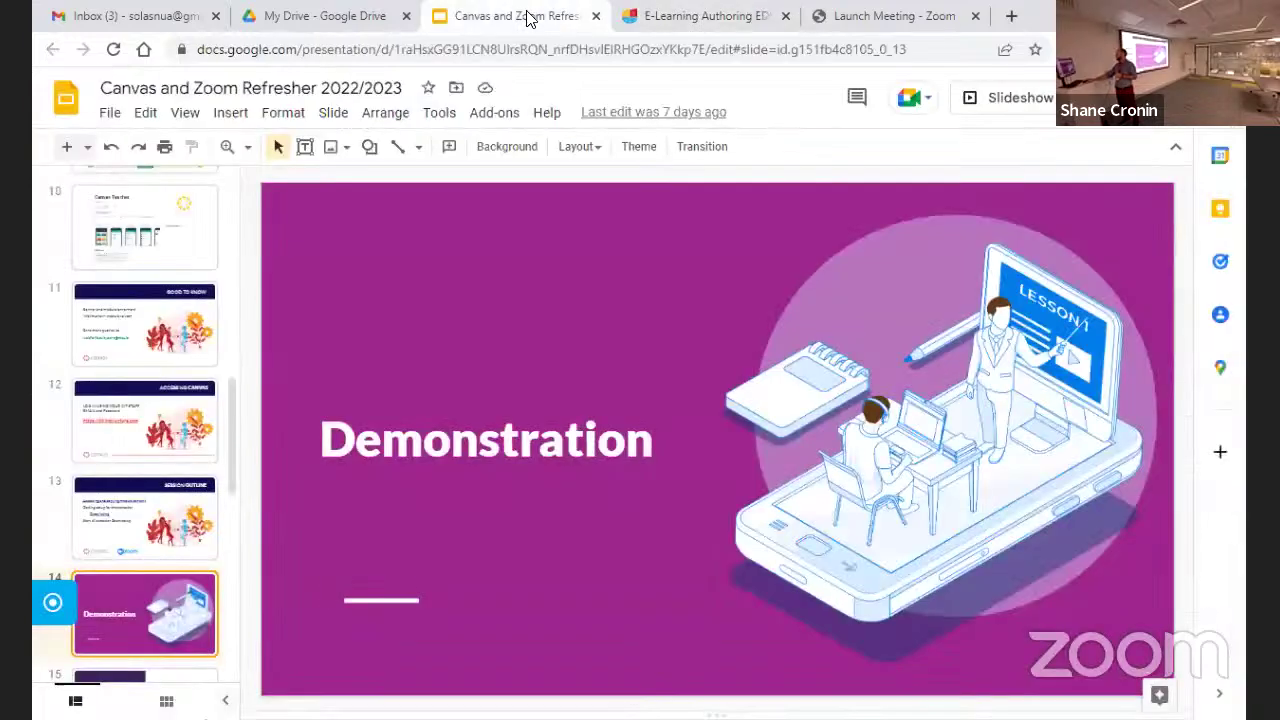
pyautogui.click(120, 532)
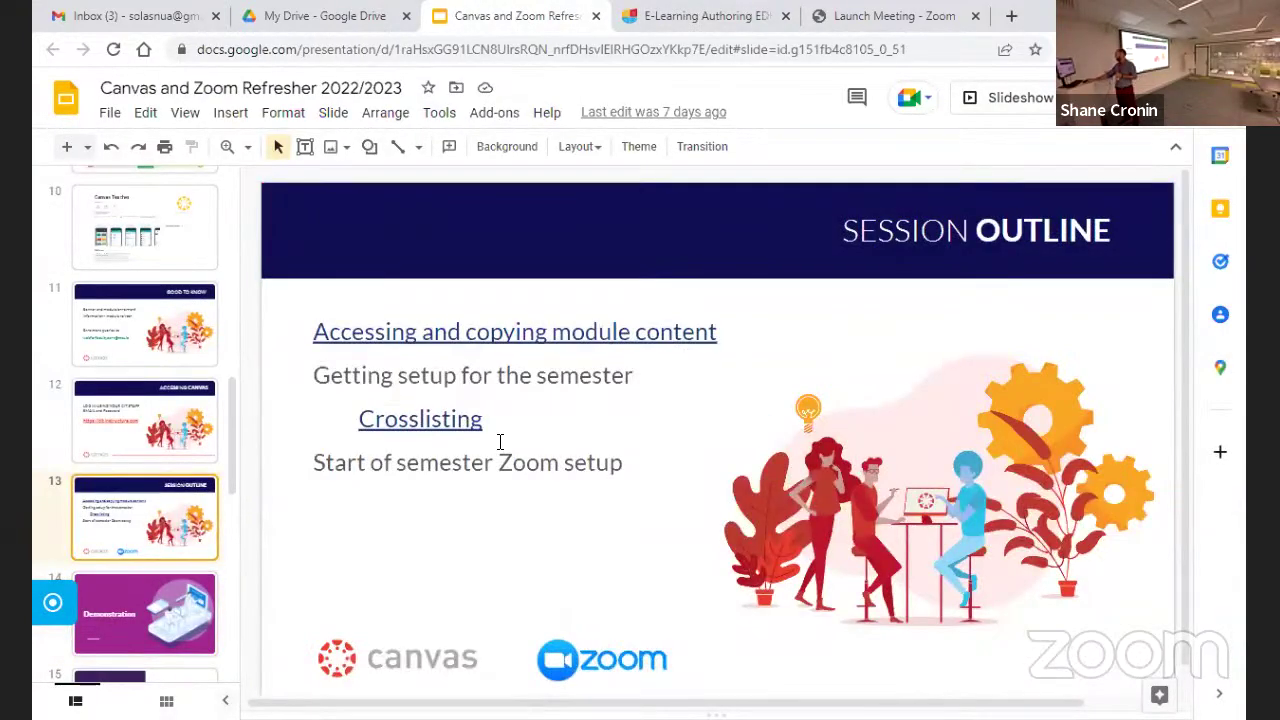
pyautogui.click(718, 22)
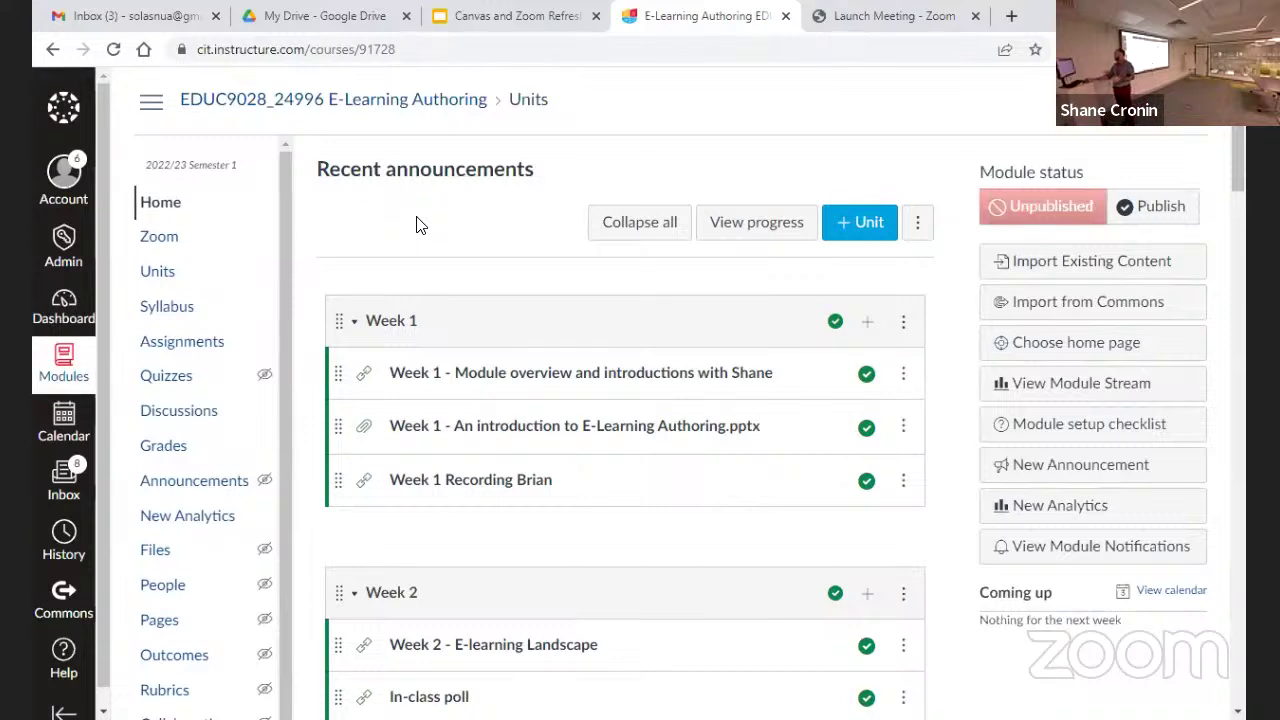
# Load tel.cit.ie in the Zoom Launch Meeting tab and open the Staff Help Articles from the self-guided support for staff.
pyautogui.click(886, 15)
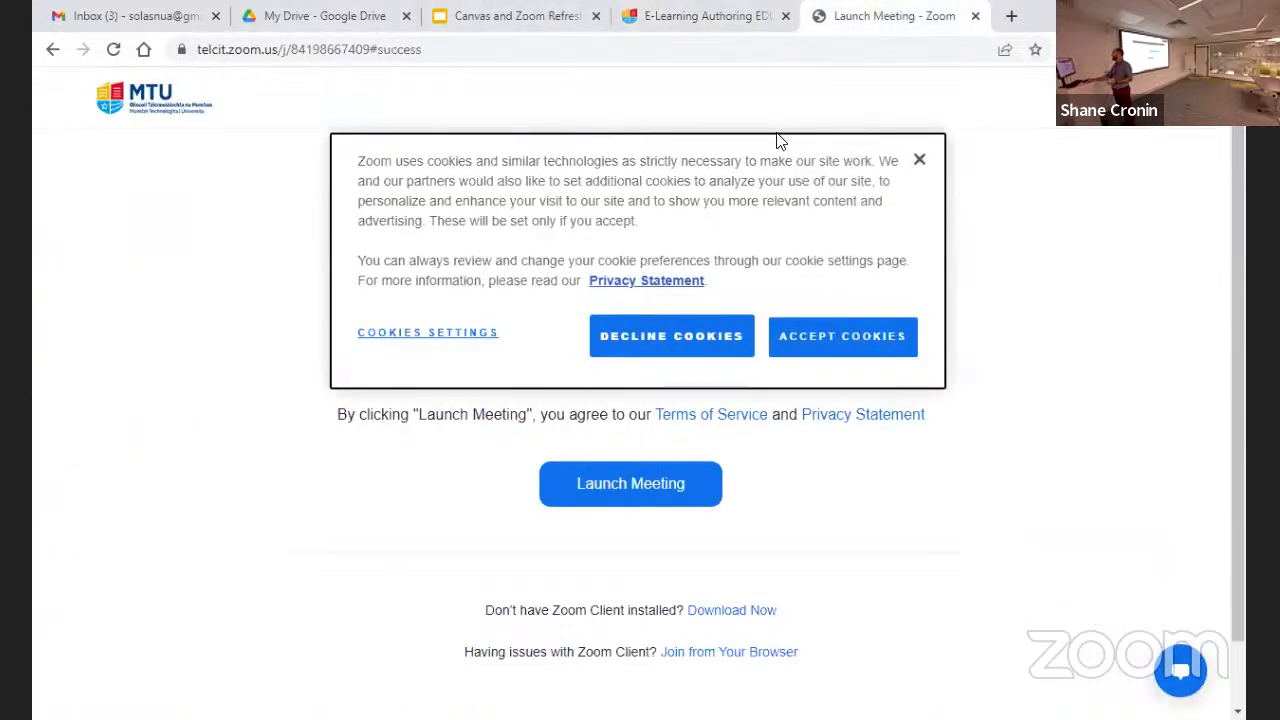
pyautogui.hotkey('ctrl', 'l')
pyautogui.write('tel.cit.ie')
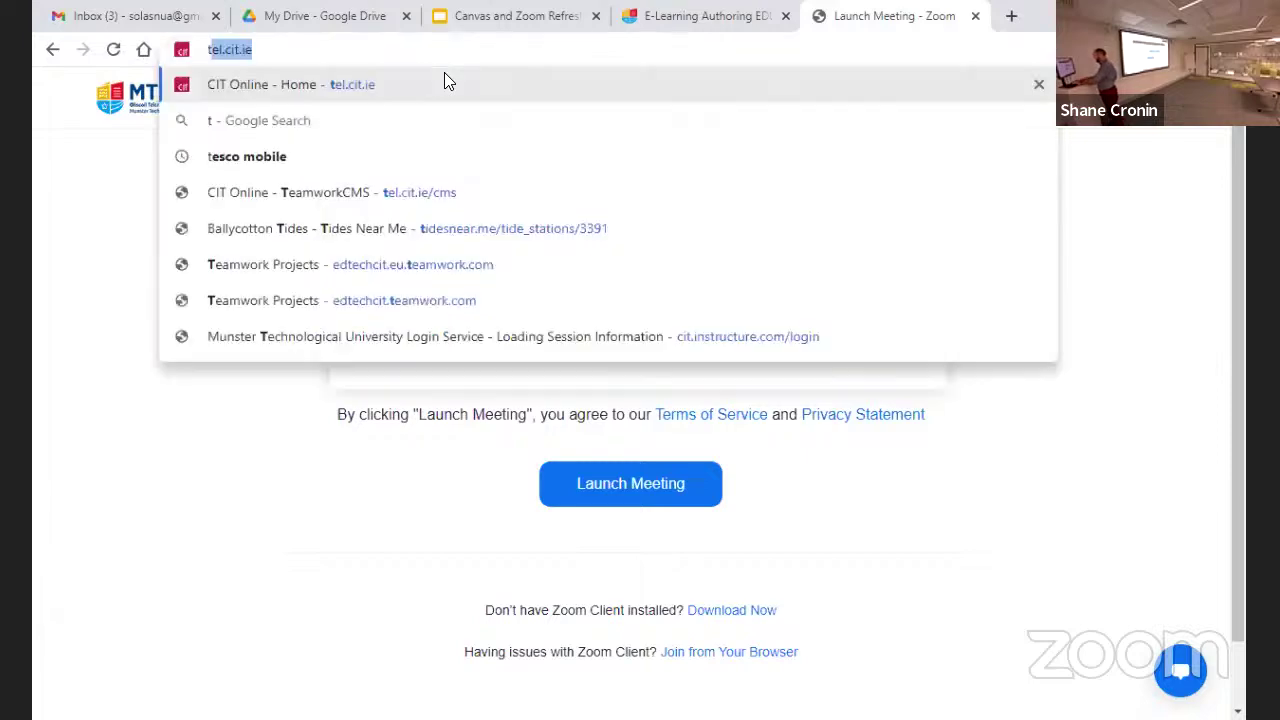
pyautogui.press('Return')
pyautogui.scroll(-1, 960, 506)
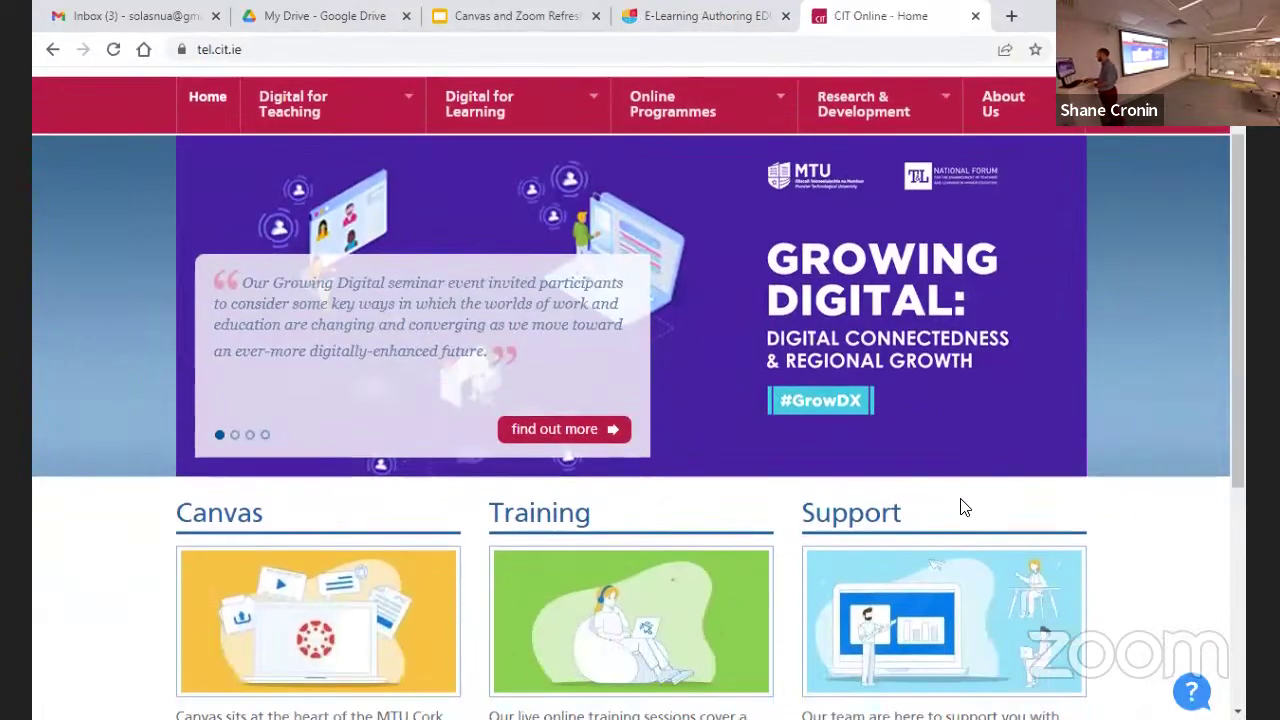
pyautogui.click(300, 612)
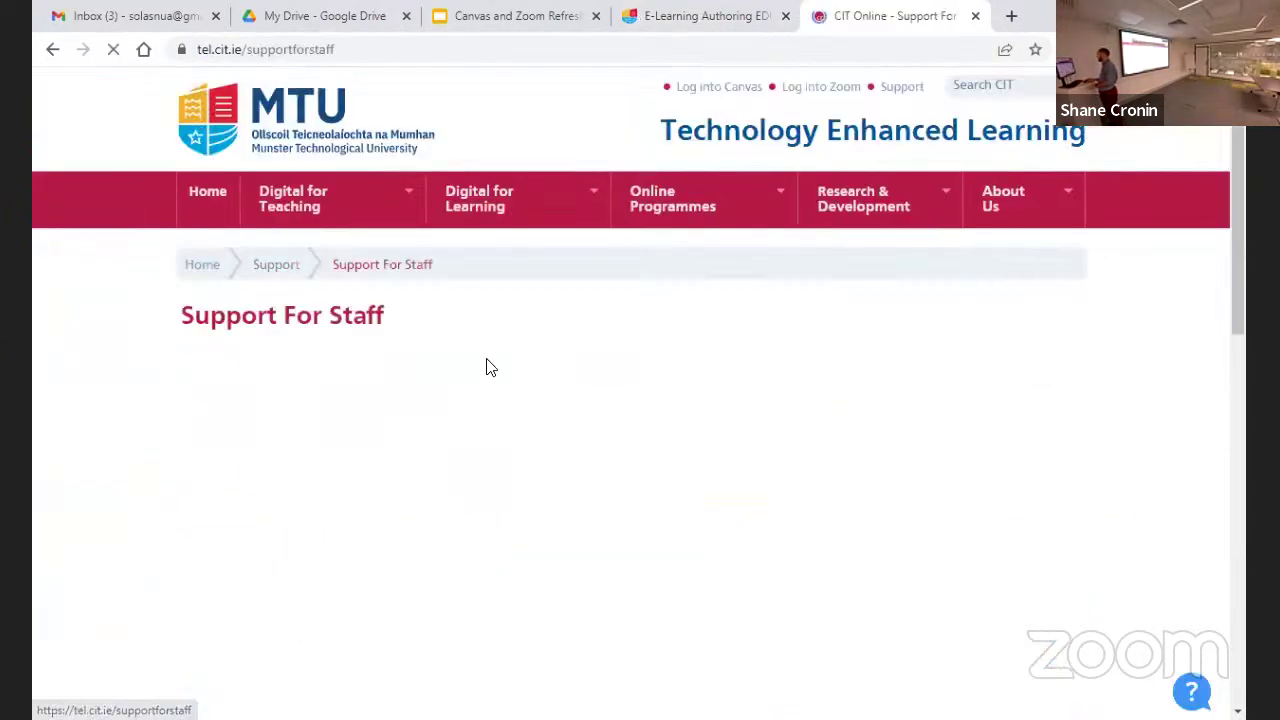
pyautogui.click(243, 395)
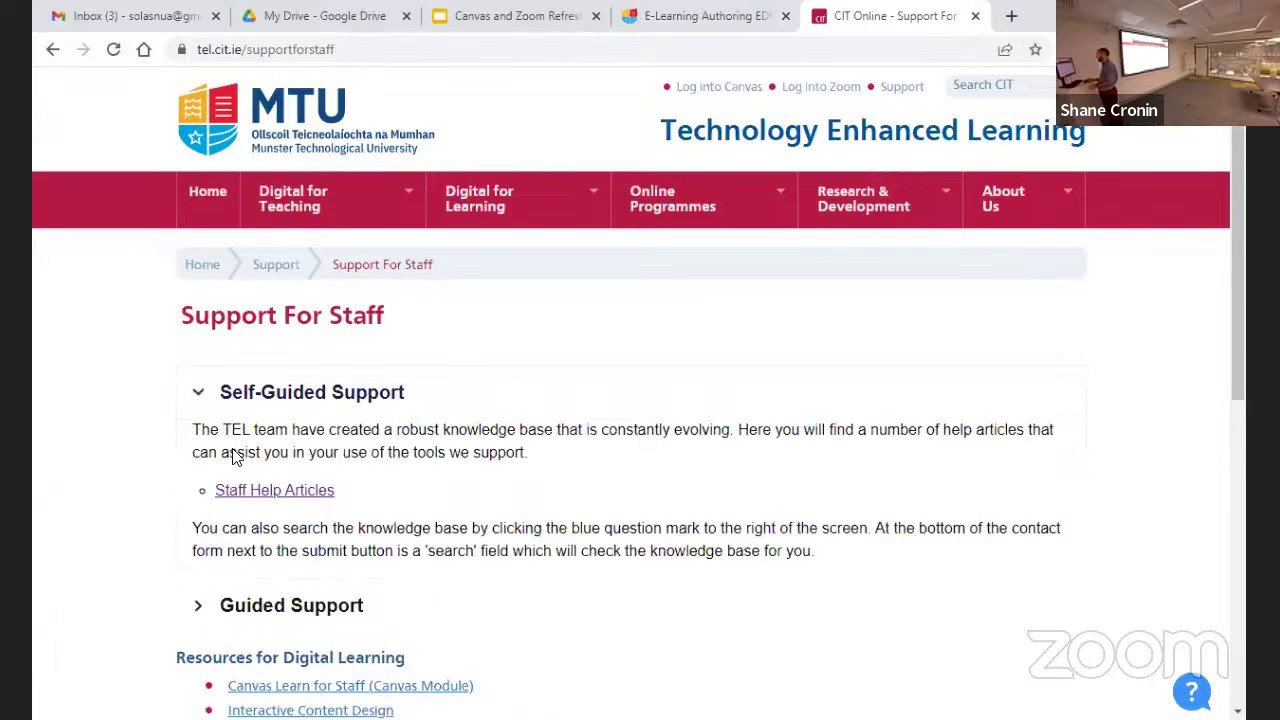
pyautogui.click(286, 490)
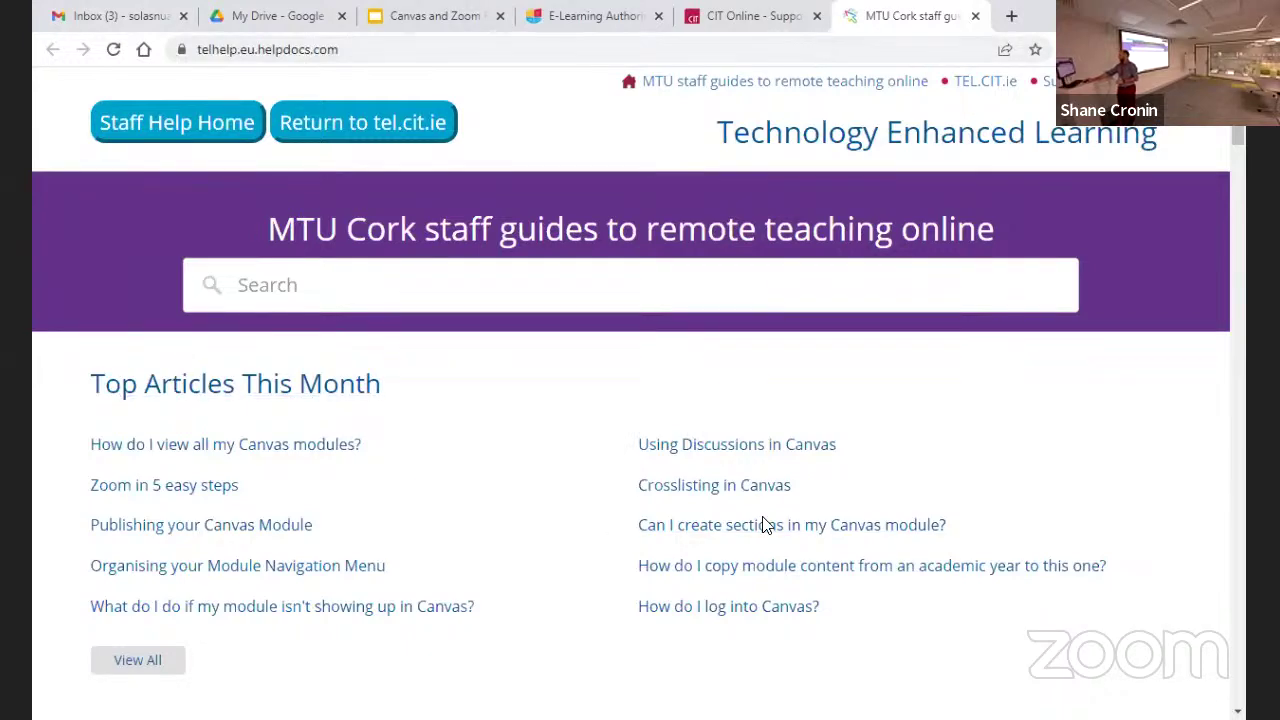
# Open the Crosslisting in Canvas guide and read how to request crosslisting, highlighting the SIS ID requirements for the parent and child modules.
pyautogui.click(728, 489)
pyautogui.scroll(-6, 276, 497)
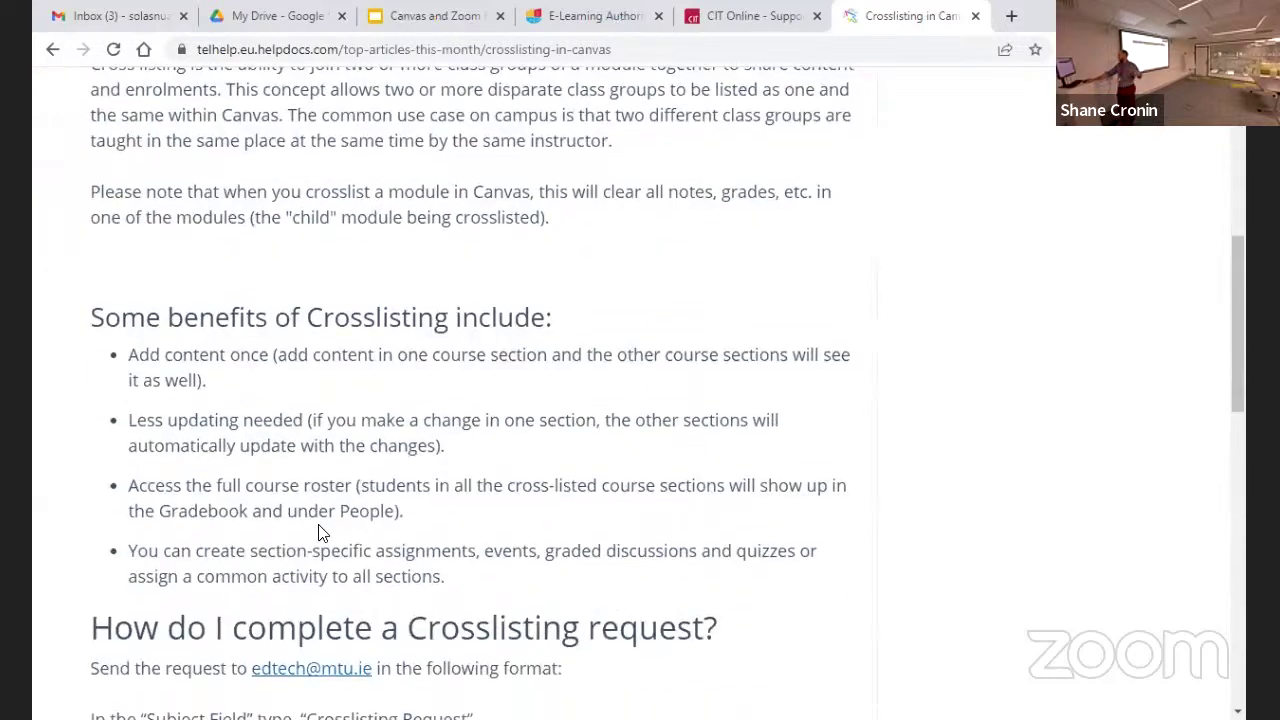
pyautogui.scroll(-3, 320, 533)
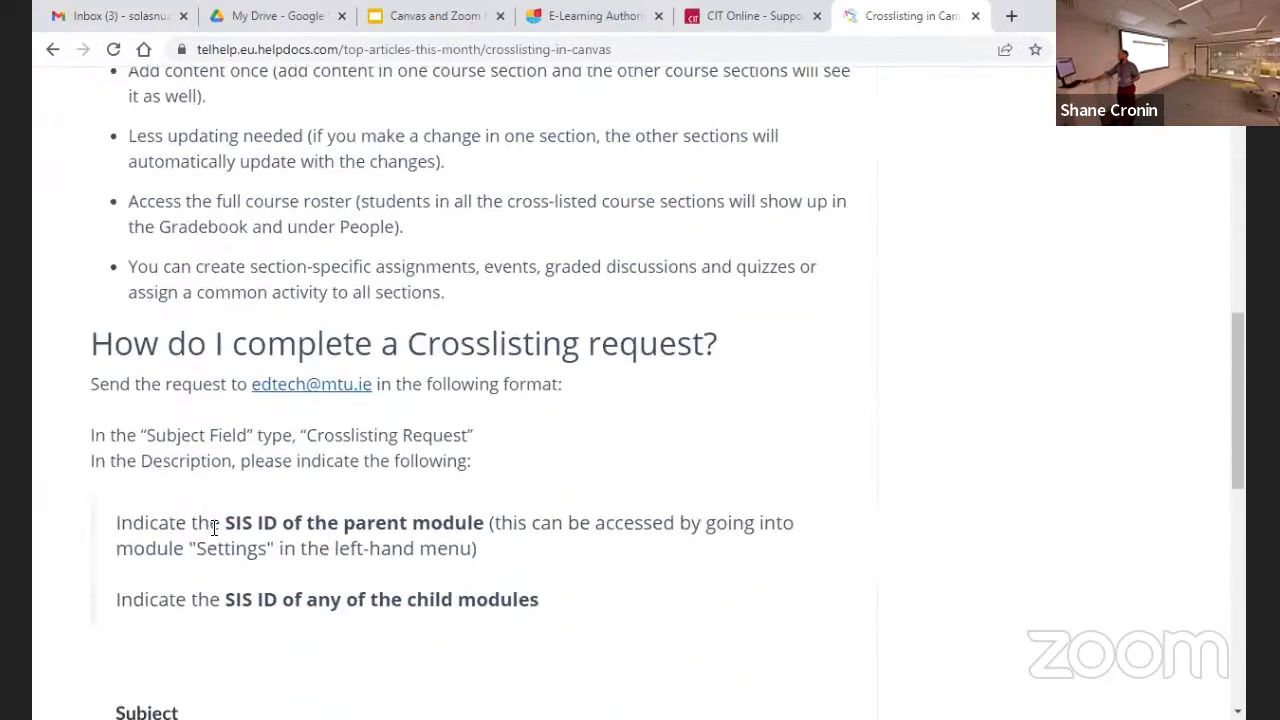
pyautogui.moveTo(221, 522); pyautogui.dragTo(484, 522)
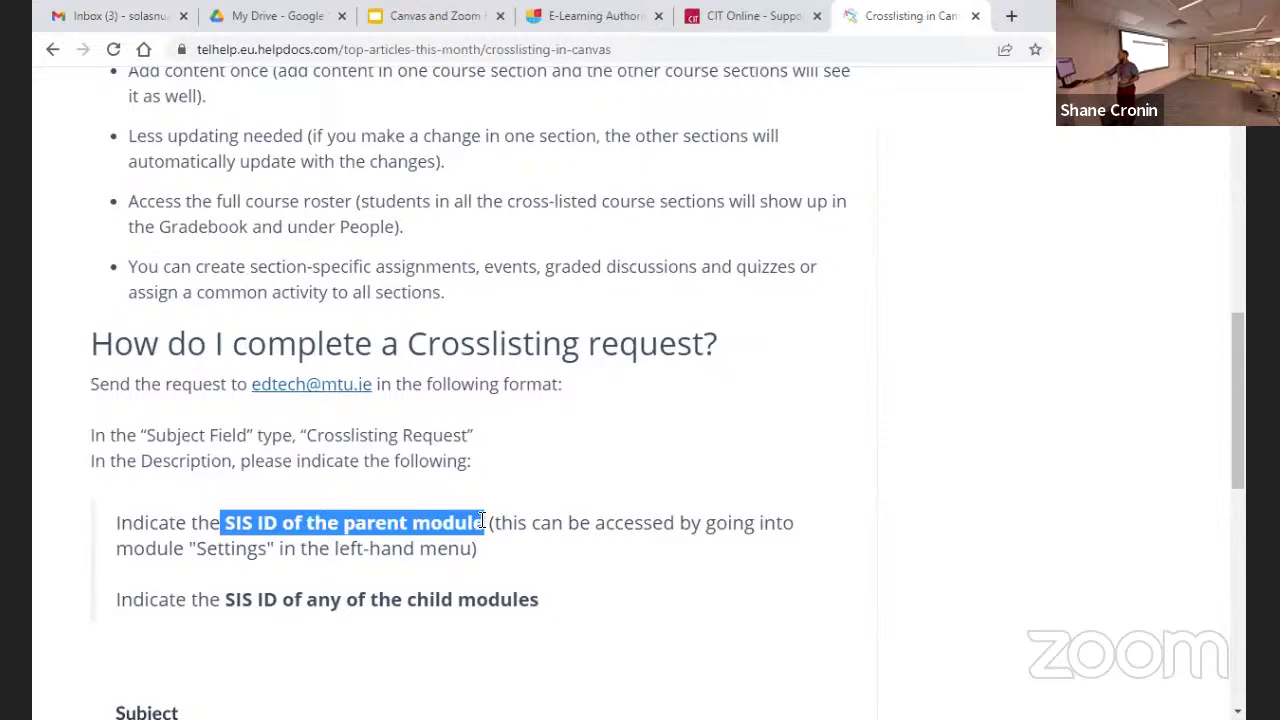
pyautogui.moveTo(227, 601); pyautogui.dragTo(556, 603)
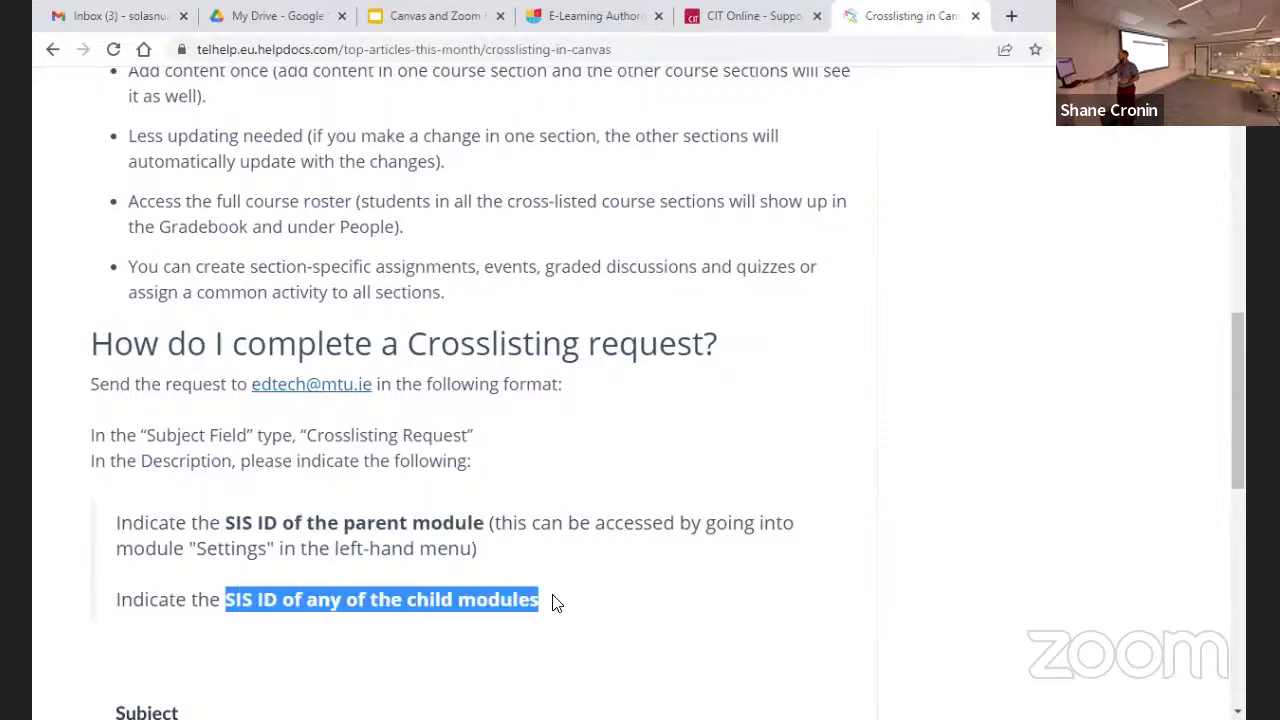
# Open the E-Learning Authoring module's settings in Canvas, highlight its SIS ID under the module details and return to the module's home page.
pyautogui.click(575, 15)
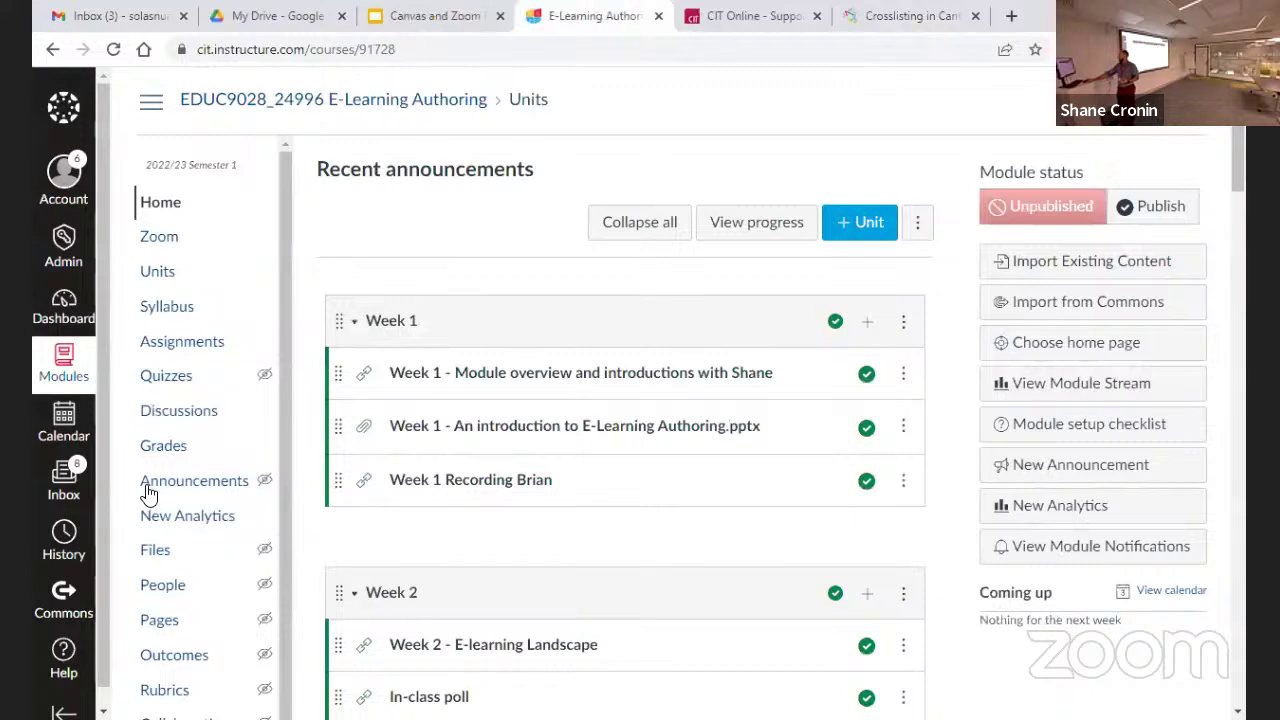
pyautogui.scroll(-1, 190, 690)
pyautogui.click(167, 702)
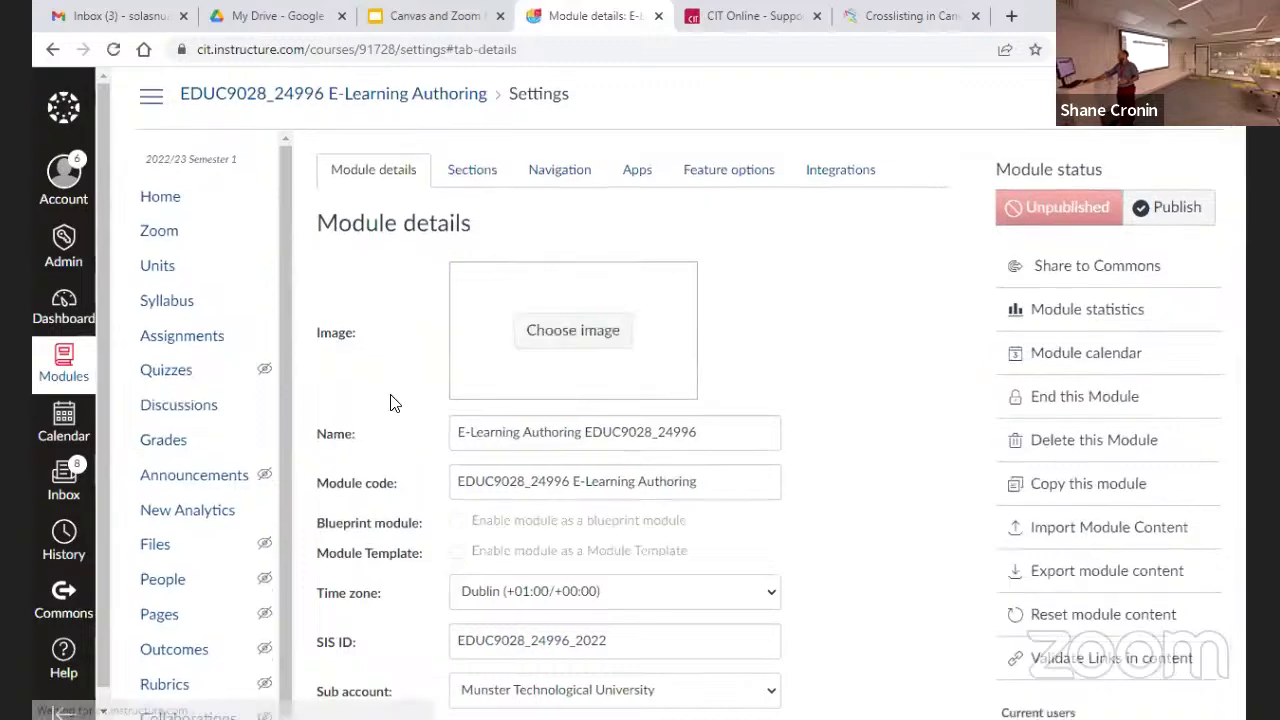
pyautogui.scroll(-3, 385, 398)
pyautogui.doubleClick(458, 364)
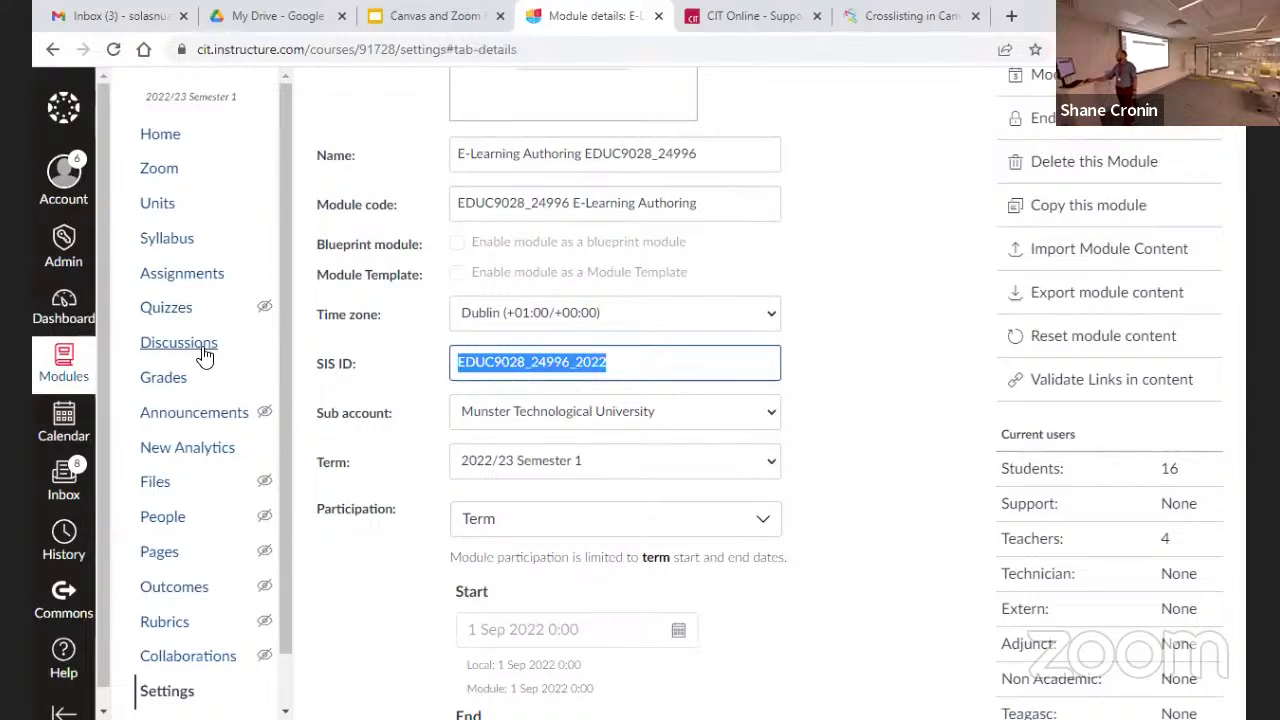
pyautogui.click(157, 133)
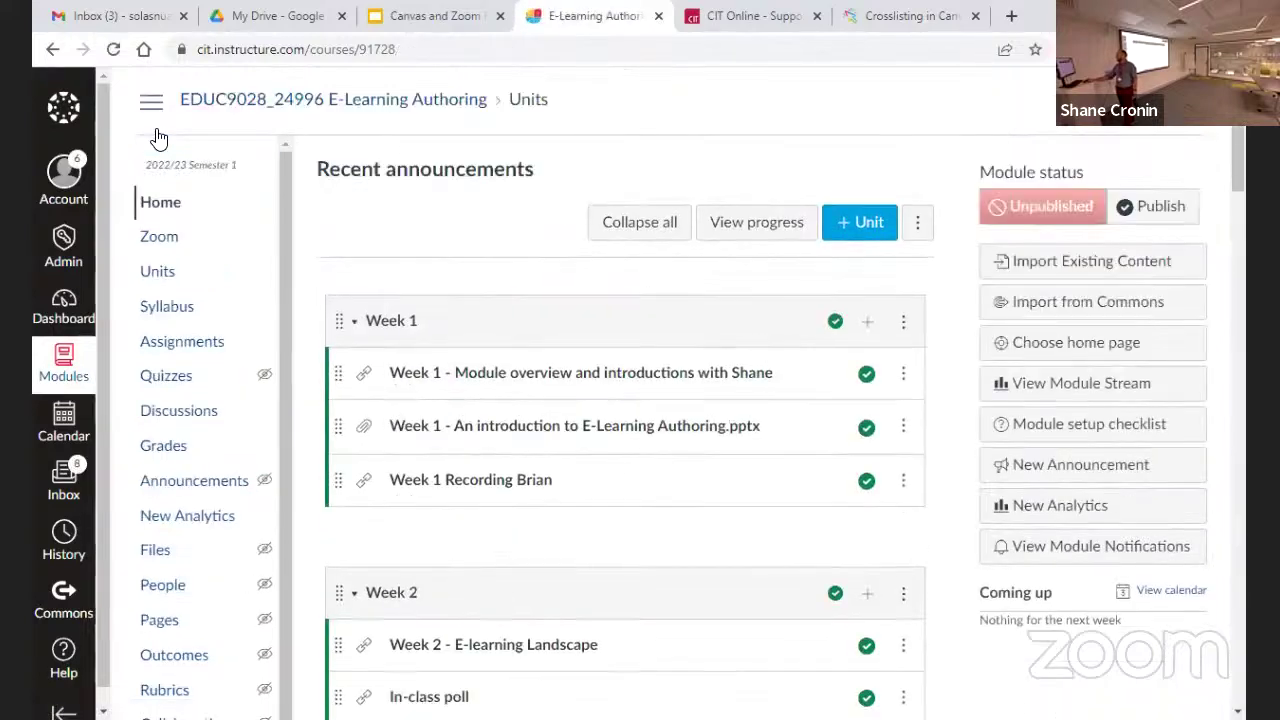
pyautogui.click(903, 376)
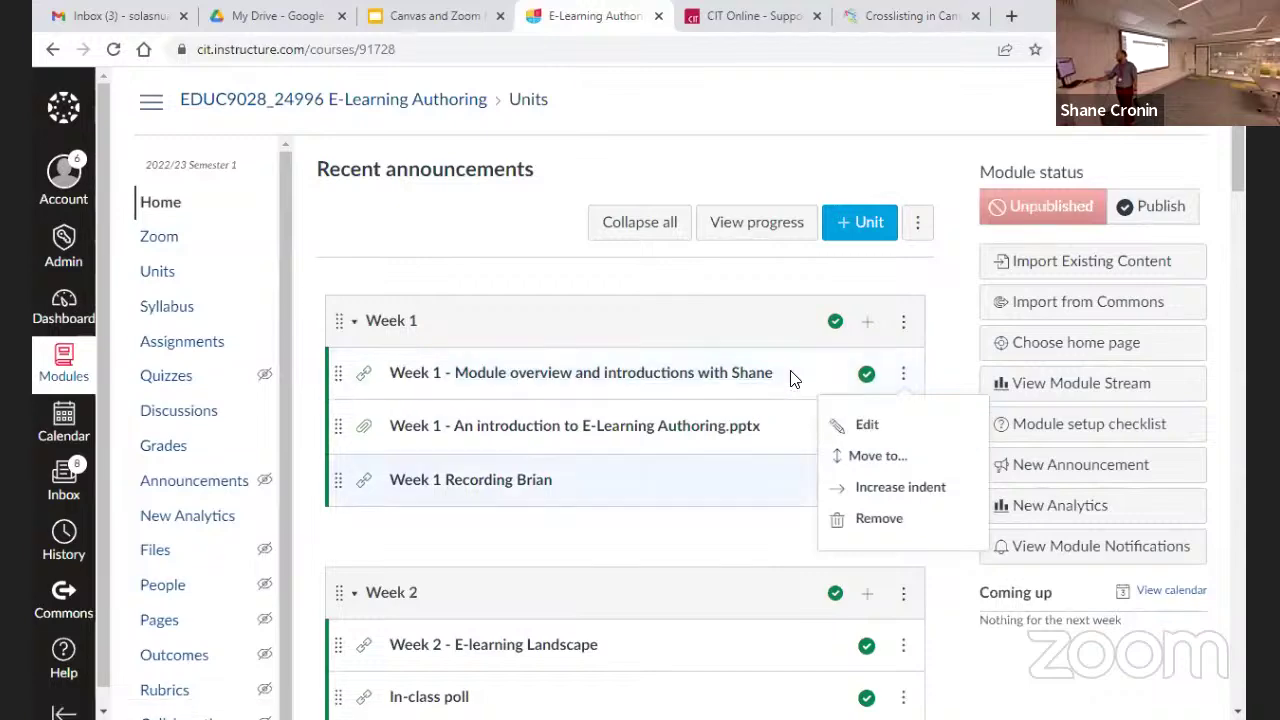
pyautogui.scroll(-2, 586, 491)
pyautogui.scroll(2, 279, 515)
# Delete Moodle-Tool-Guide-for-Teachers.pdf from the E-Learning Authoring module's files.
pyautogui.click(157, 552)
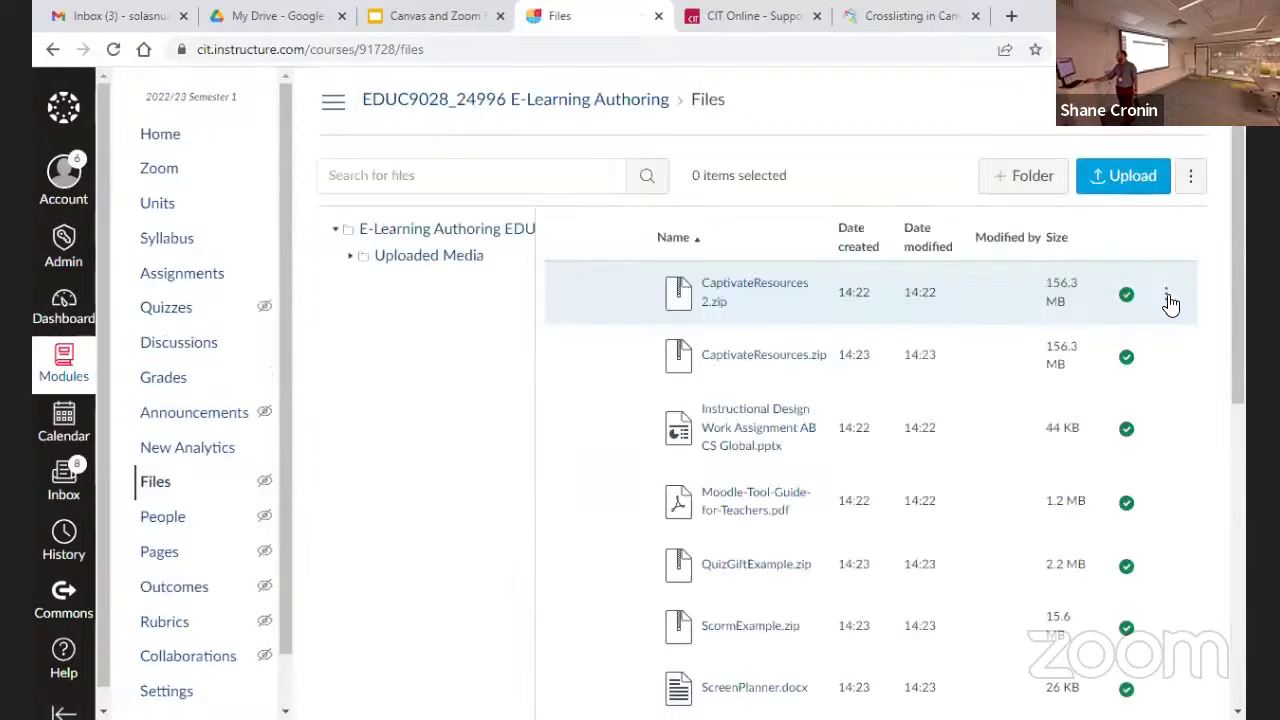
pyautogui.click(1170, 300)
pyautogui.click(582, 424)
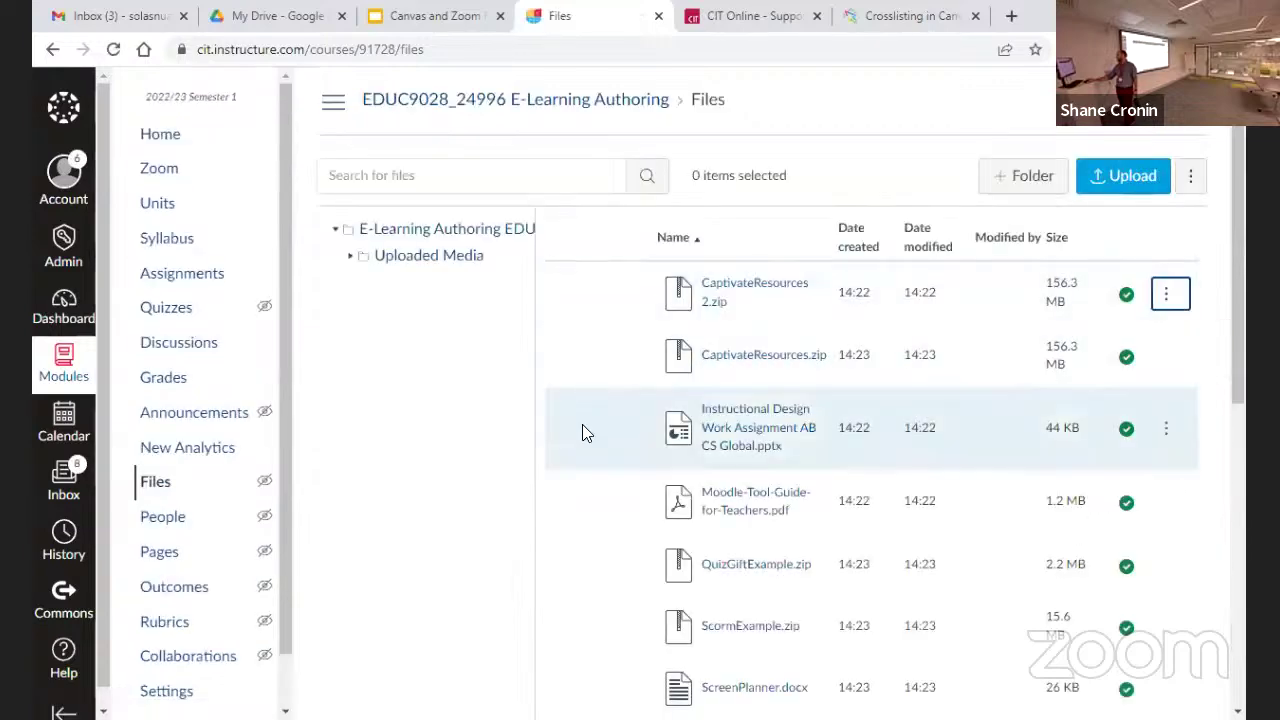
pyautogui.click(586, 425)
pyautogui.click(1166, 501)
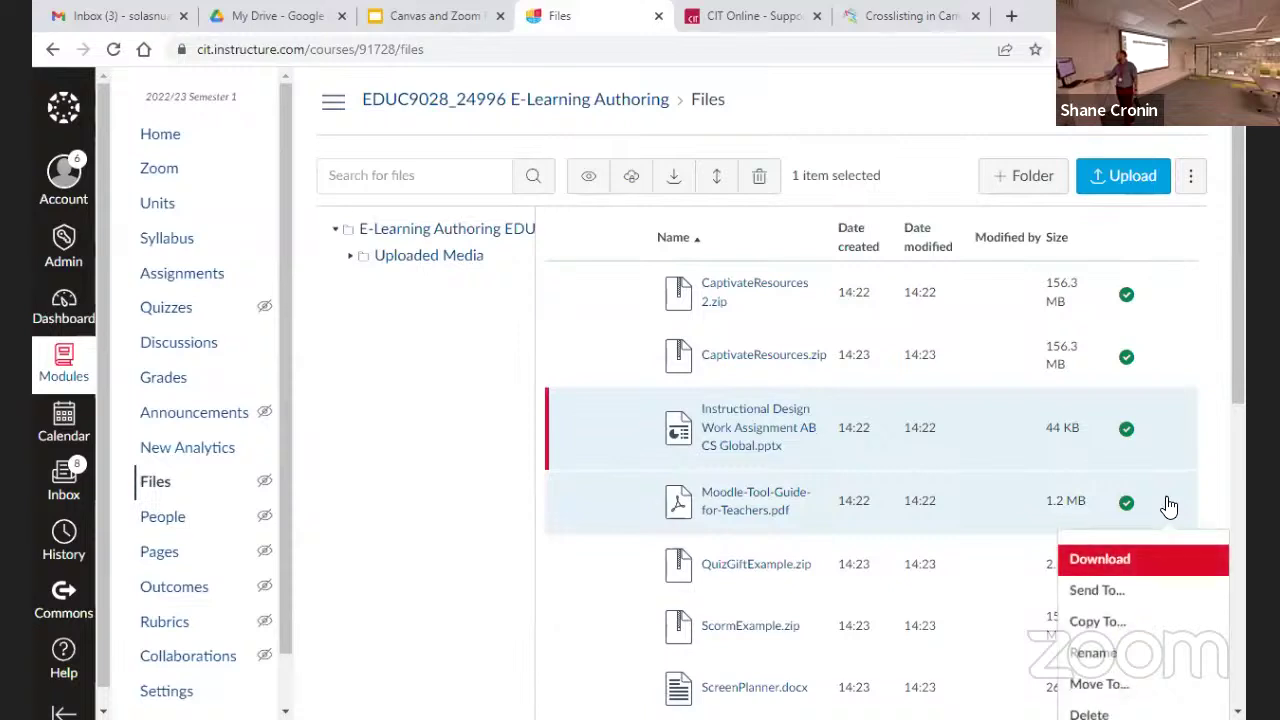
pyautogui.click(1089, 713)
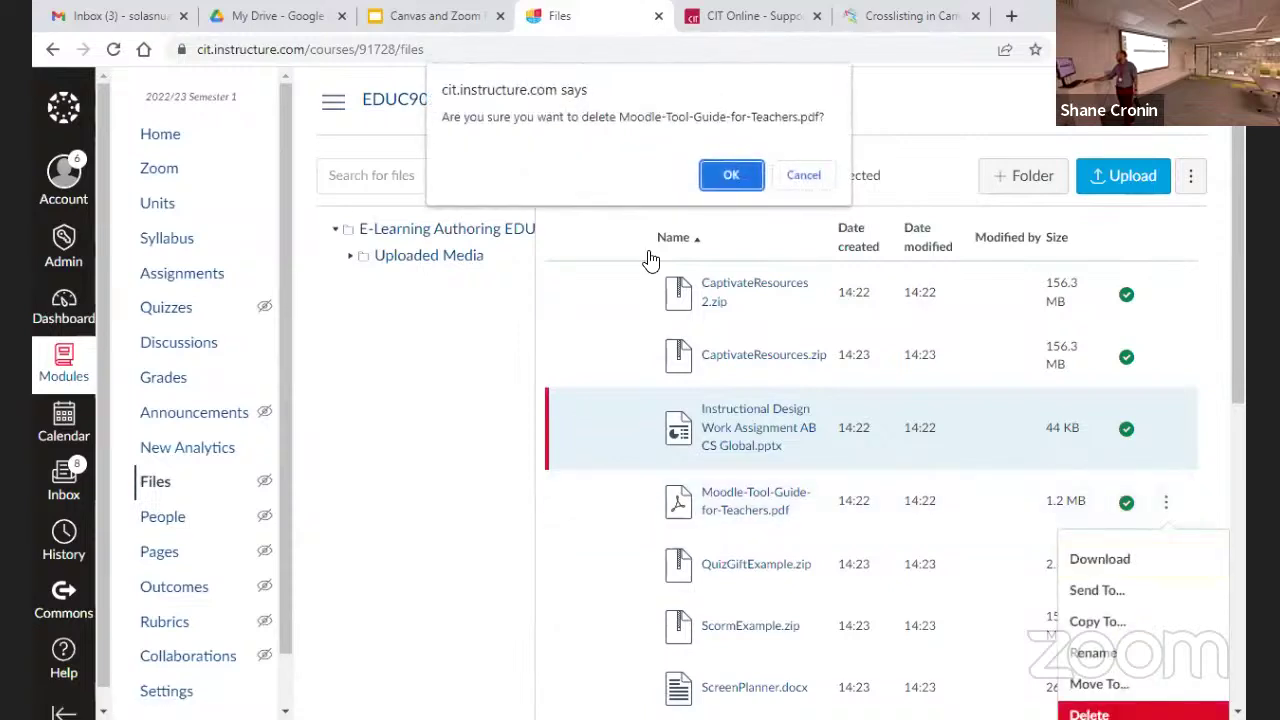
pyautogui.click(731, 175)
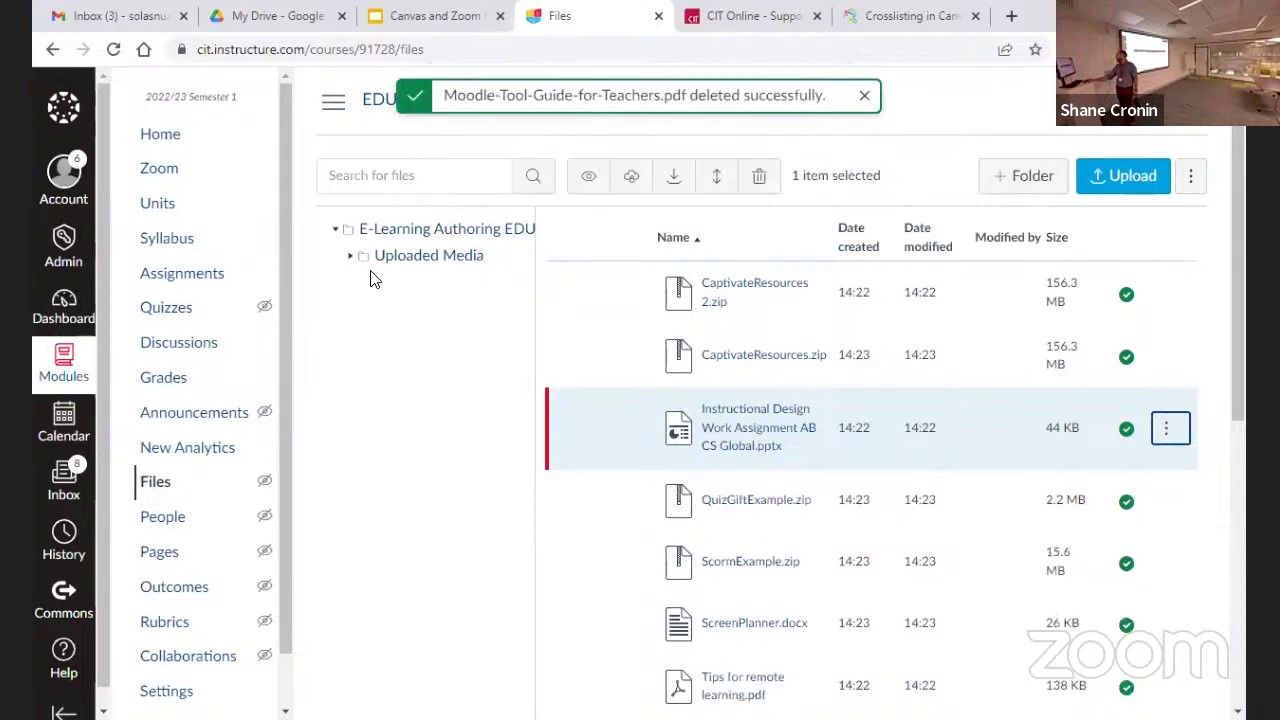
# Load the module's Restore deleted items page by adding /undelete to its home page address and restore Moodle-Tool-Guide-for-Teachers.pdf.
pyautogui.click(161, 138)
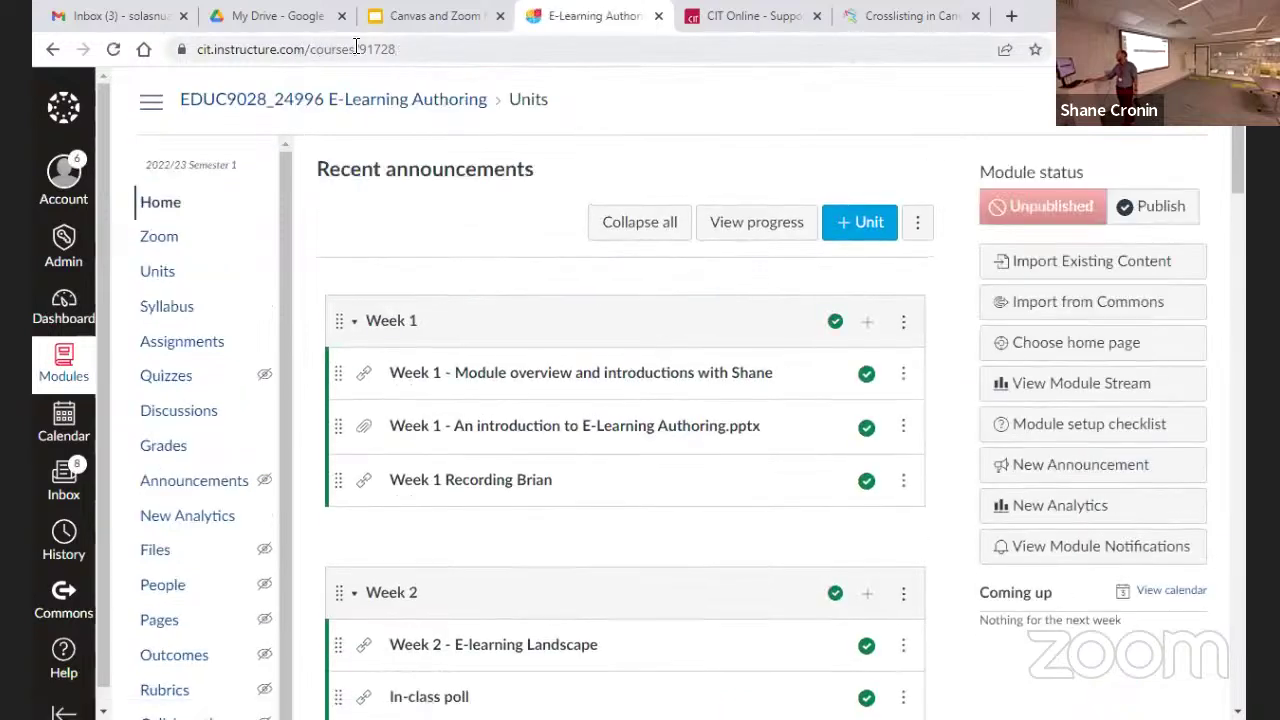
pyautogui.click(390, 49)
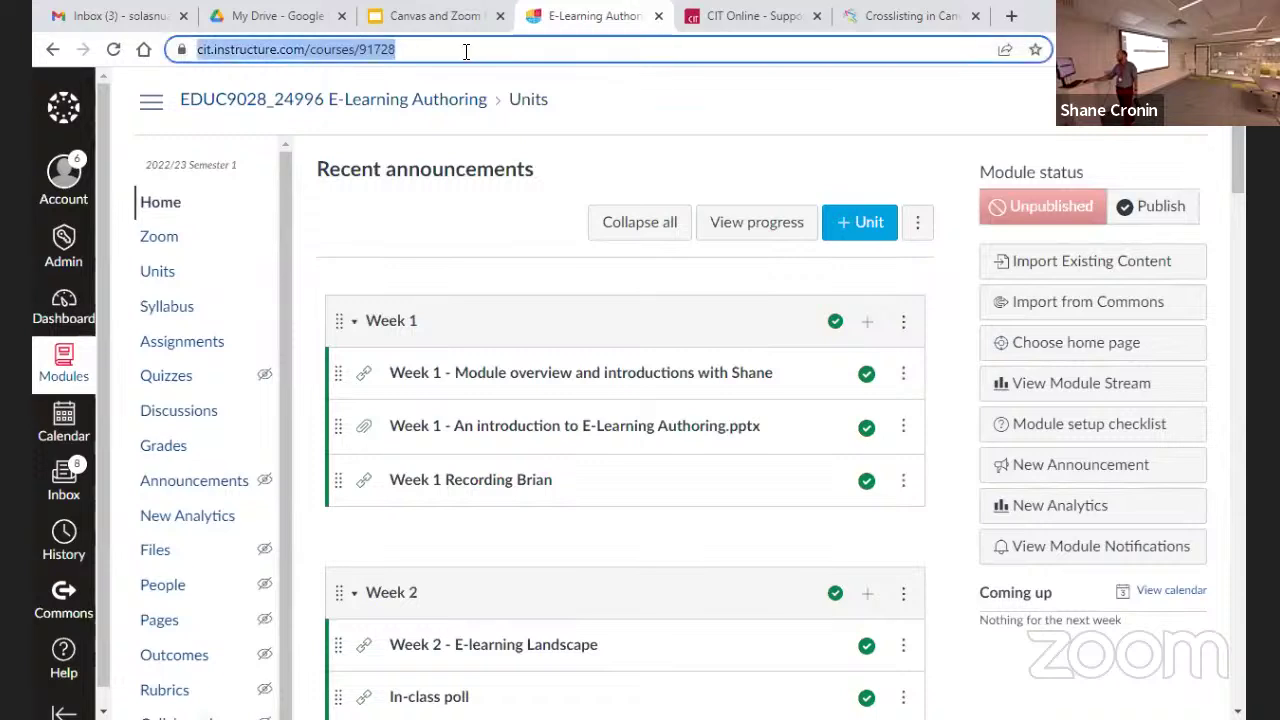
pyautogui.click(465, 50)
pyautogui.write('//')
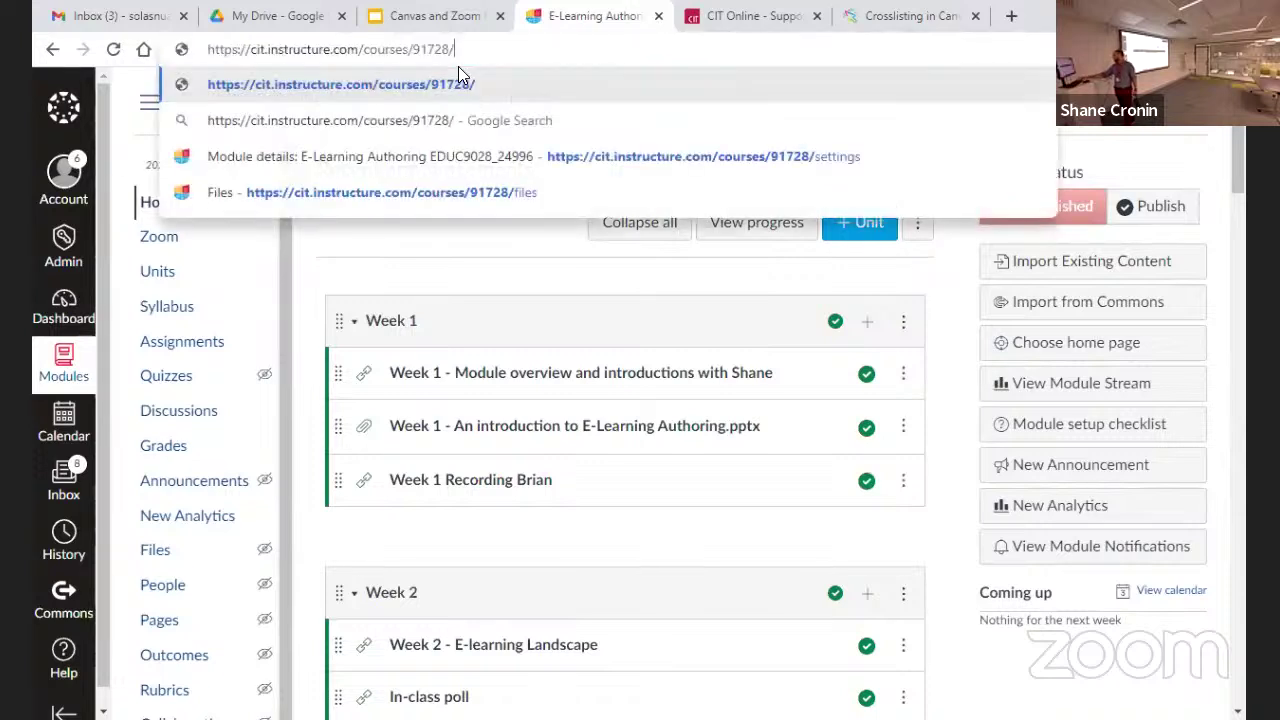
pyautogui.write('u')
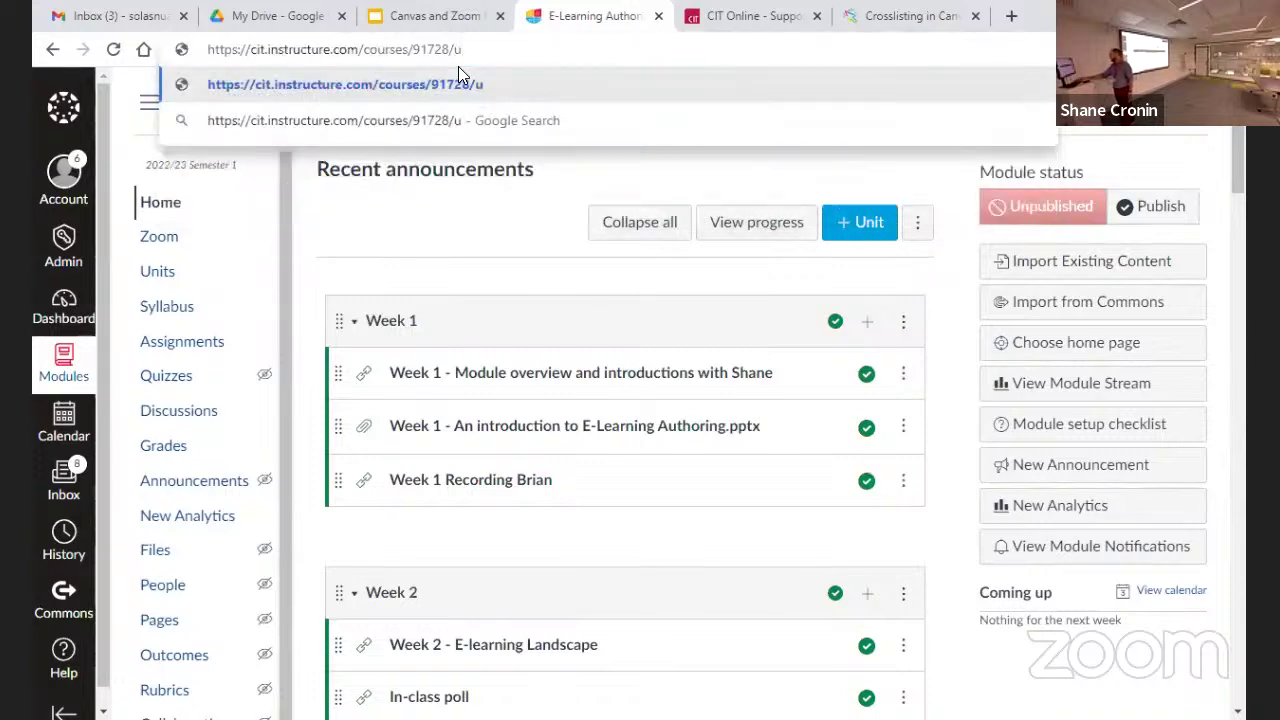
pyautogui.write('ndel')
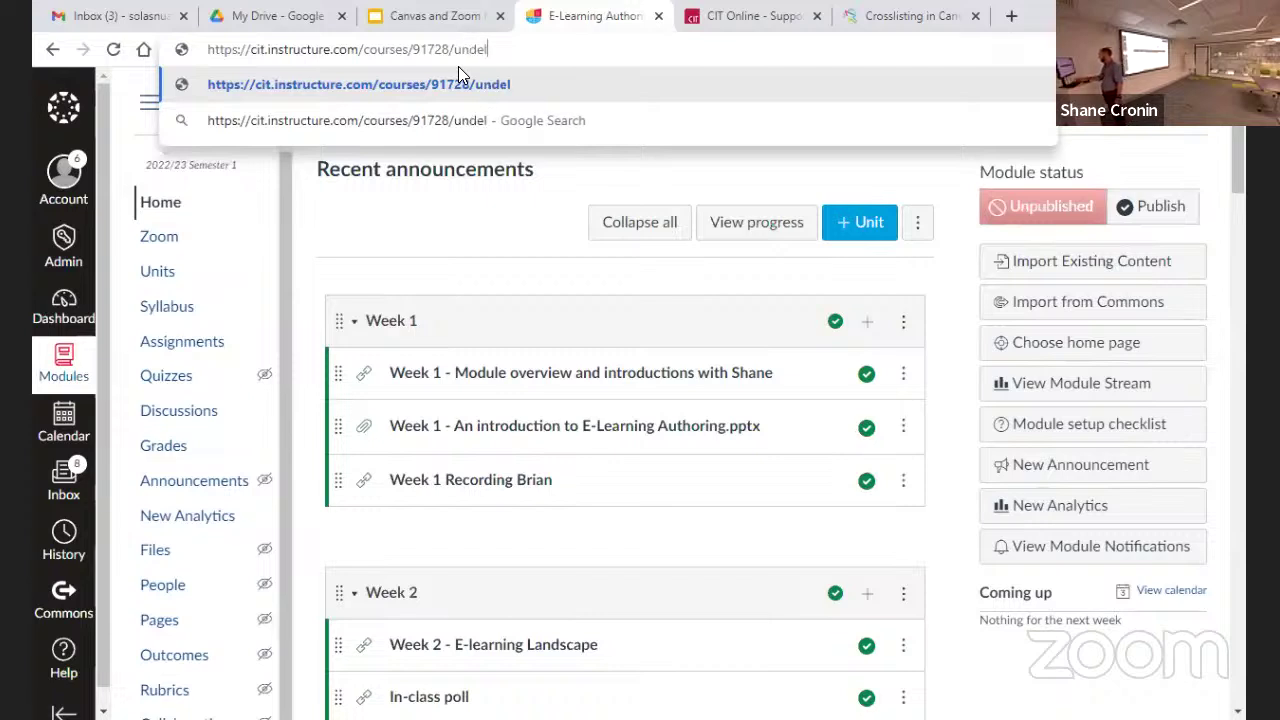
pyautogui.write('ete')
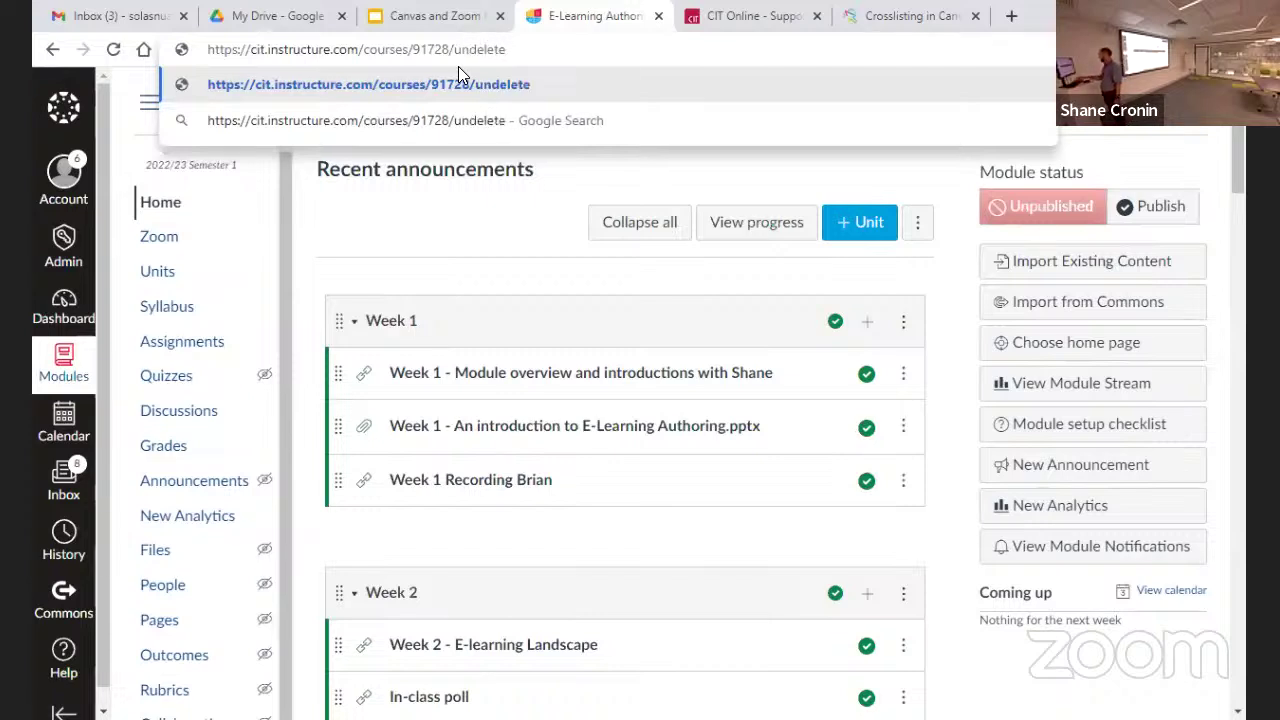
pyautogui.press('Return')
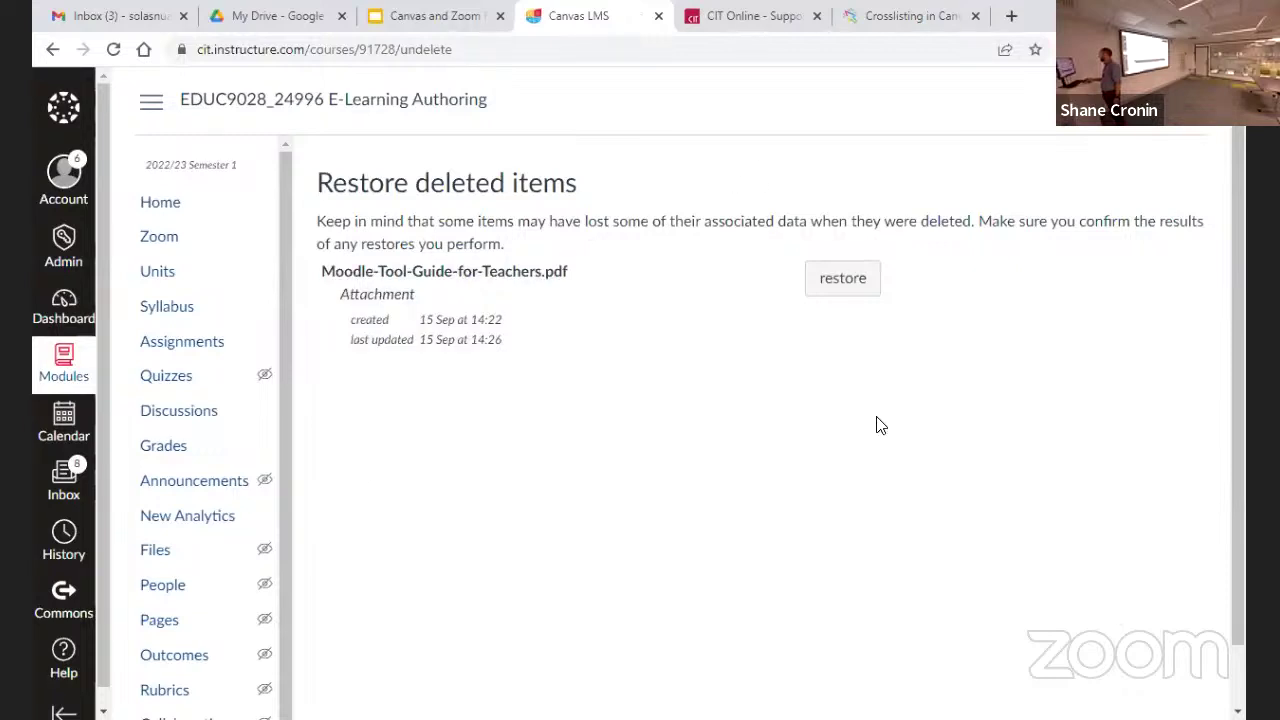
pyautogui.click(848, 278)
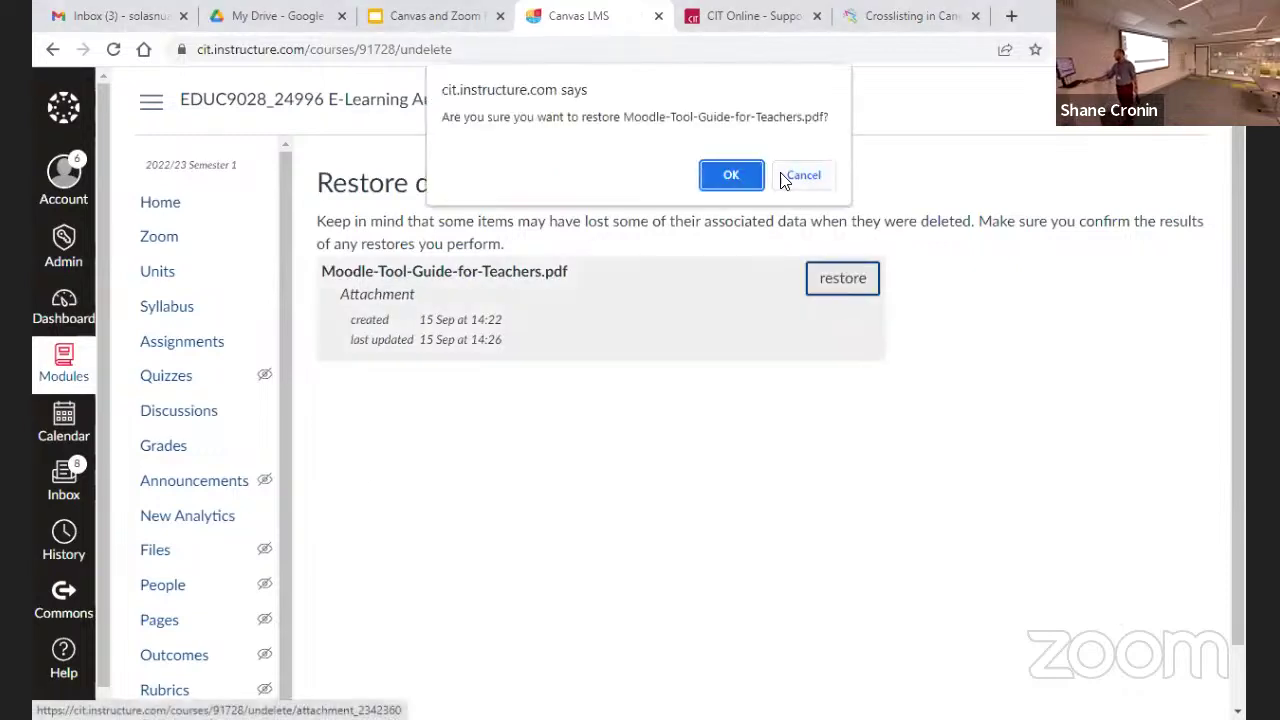
pyautogui.click(722, 179)
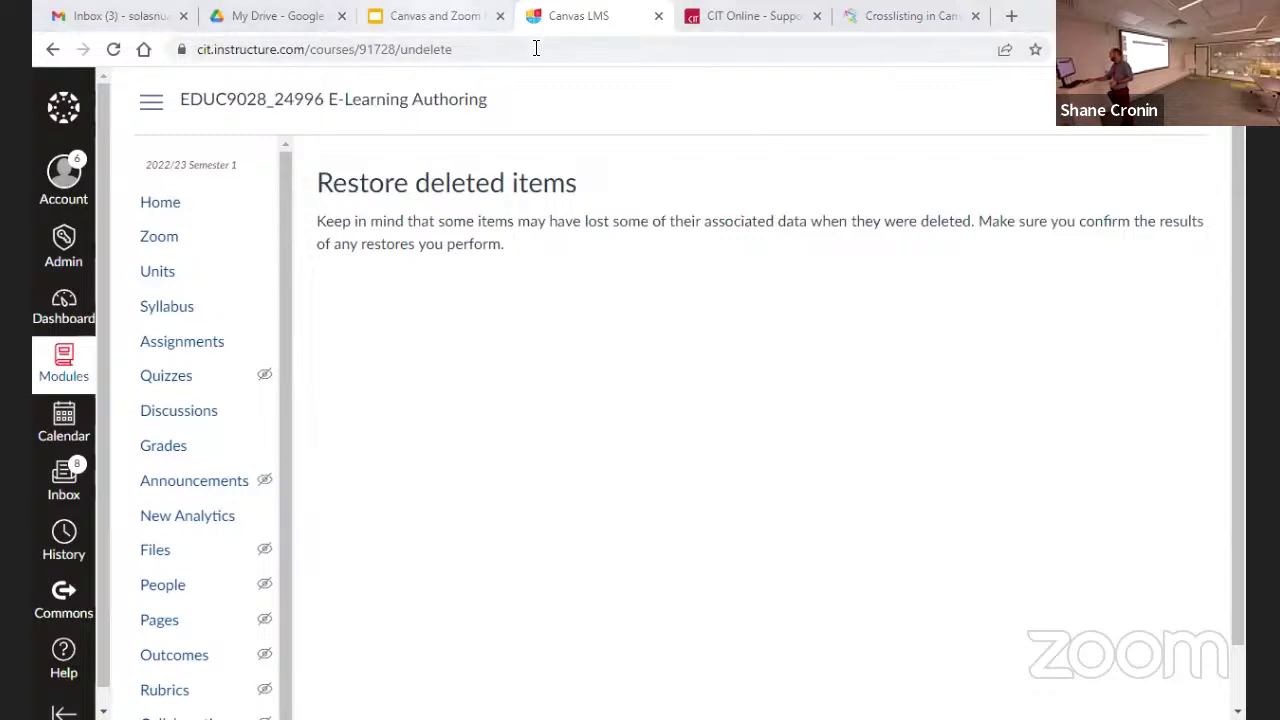
# Check the Session Outline slide in the Canvas and Zoom Refresher 2022/2023 presentation and return to the Canvas module's home page.
pyautogui.hotkey('ctrl', 'shift', 'Tab')
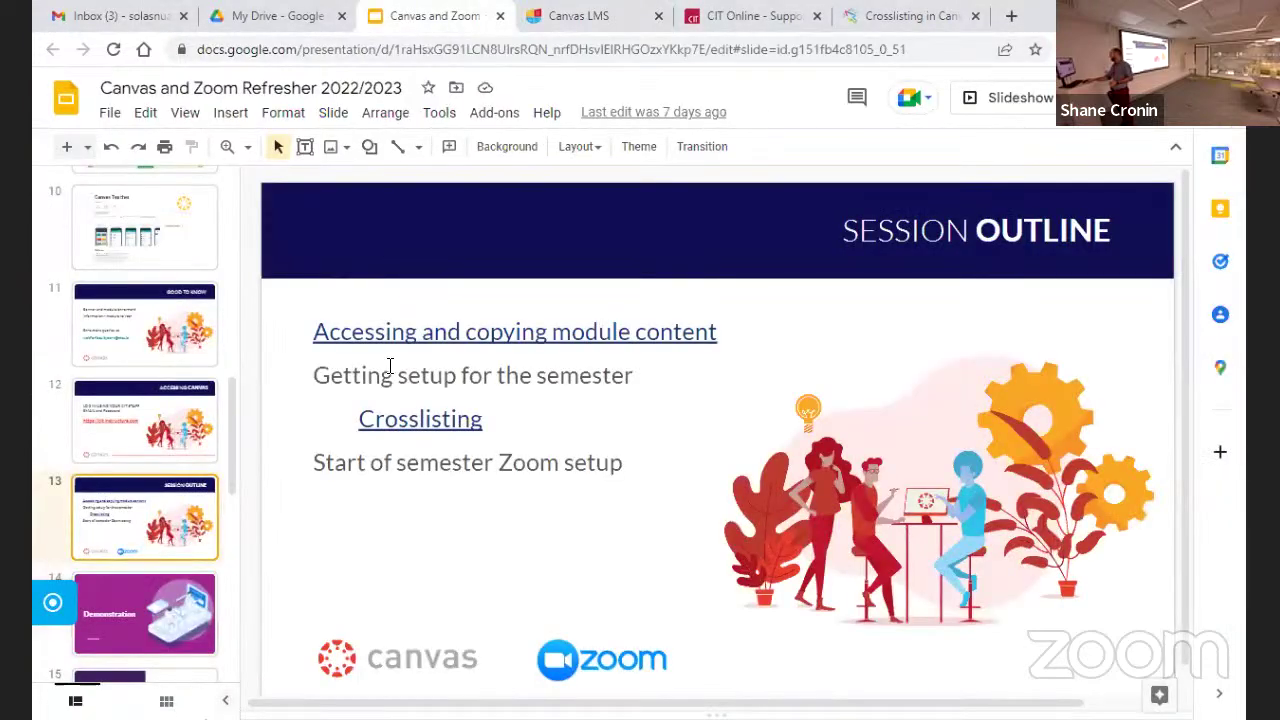
pyautogui.click(598, 18)
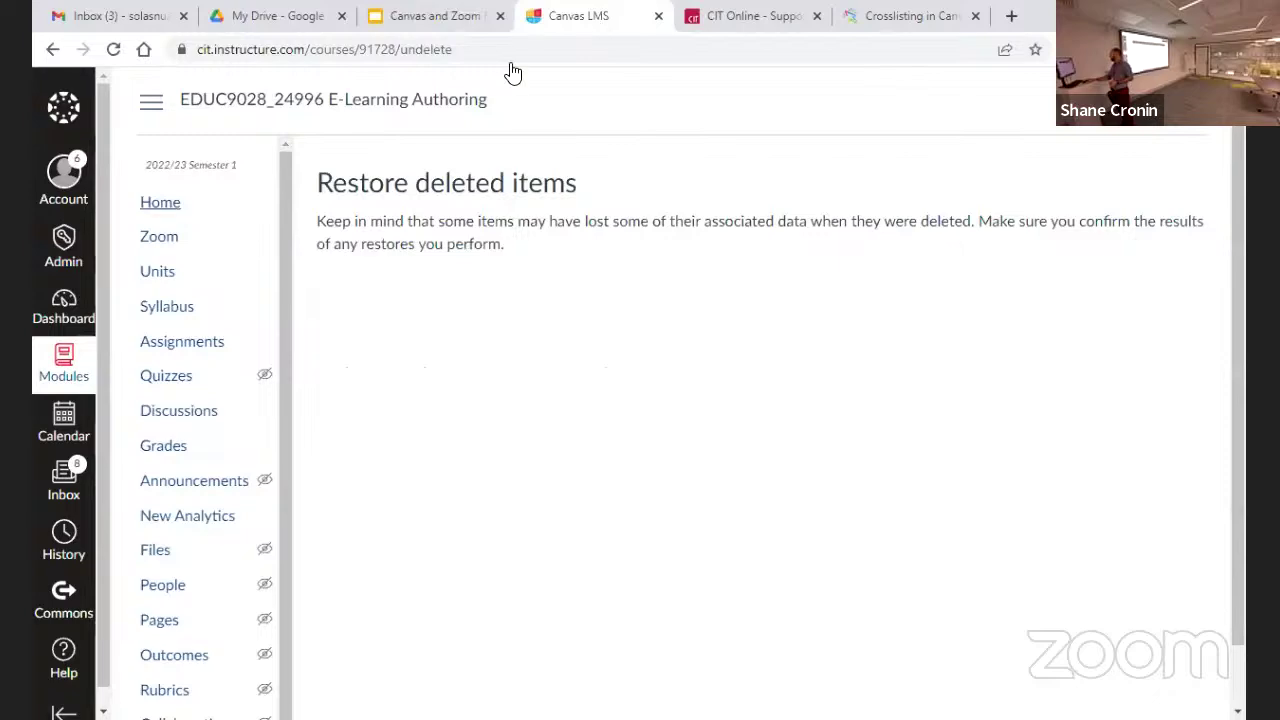
pyautogui.click(160, 203)
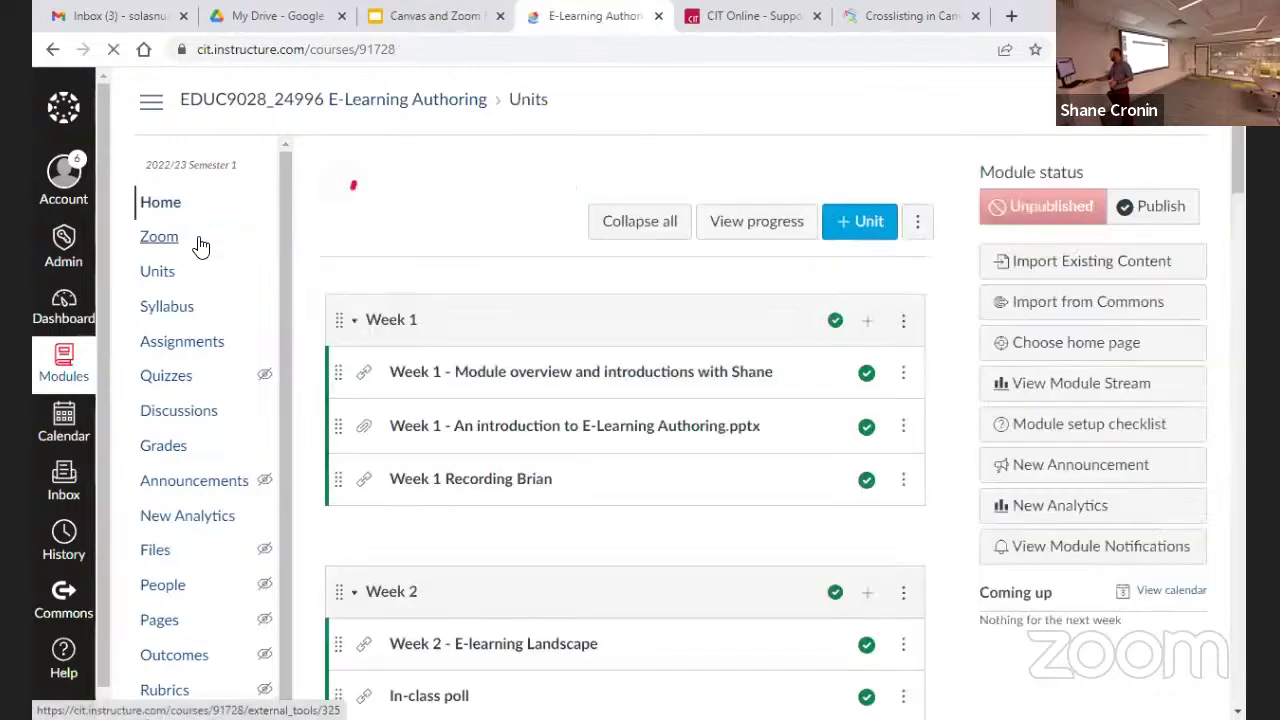
# Open the module's syllabus and examine the dates of the events and assignments listed in the module summary.
pyautogui.click(188, 309)
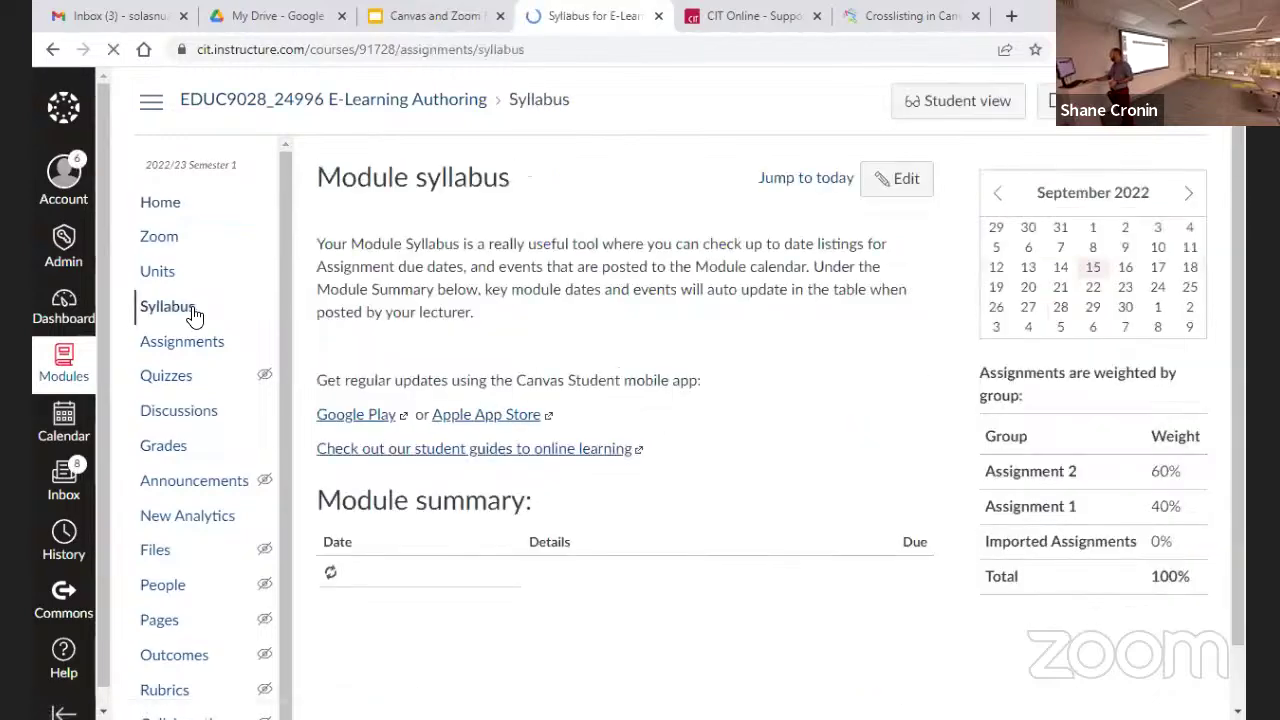
pyautogui.scroll(-12, 592, 452)
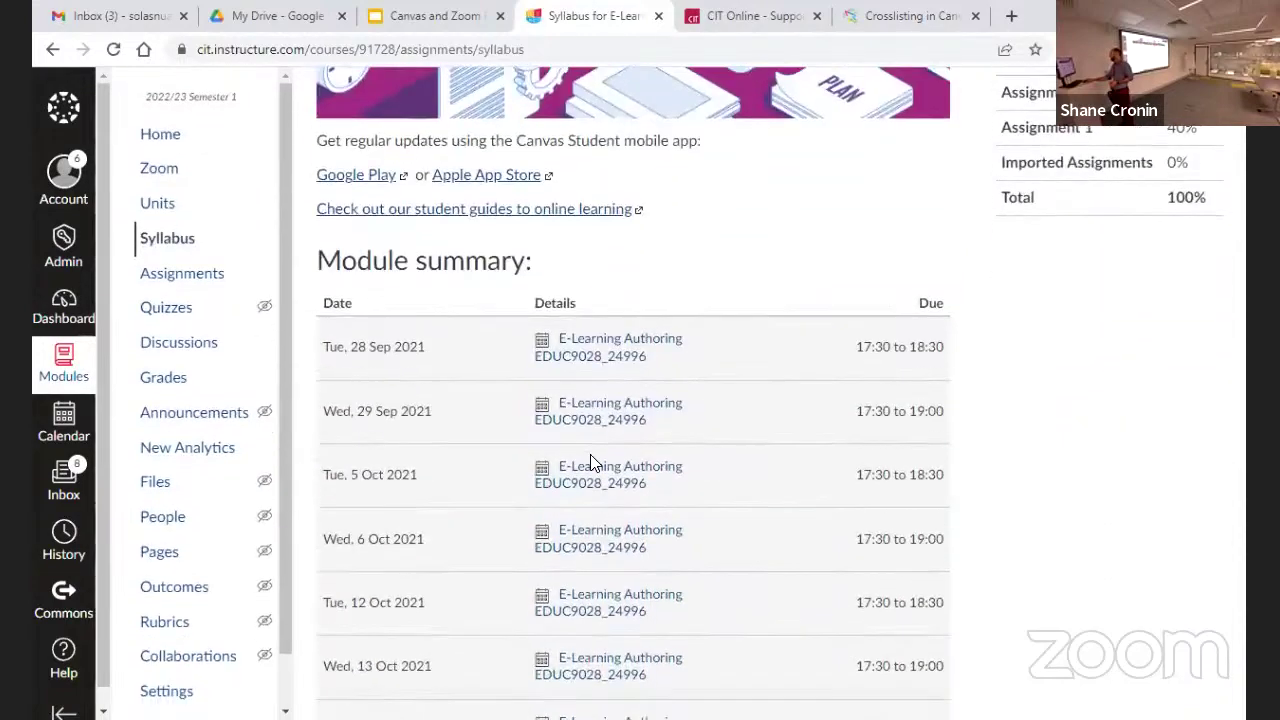
pyautogui.scroll(15, 588, 476)
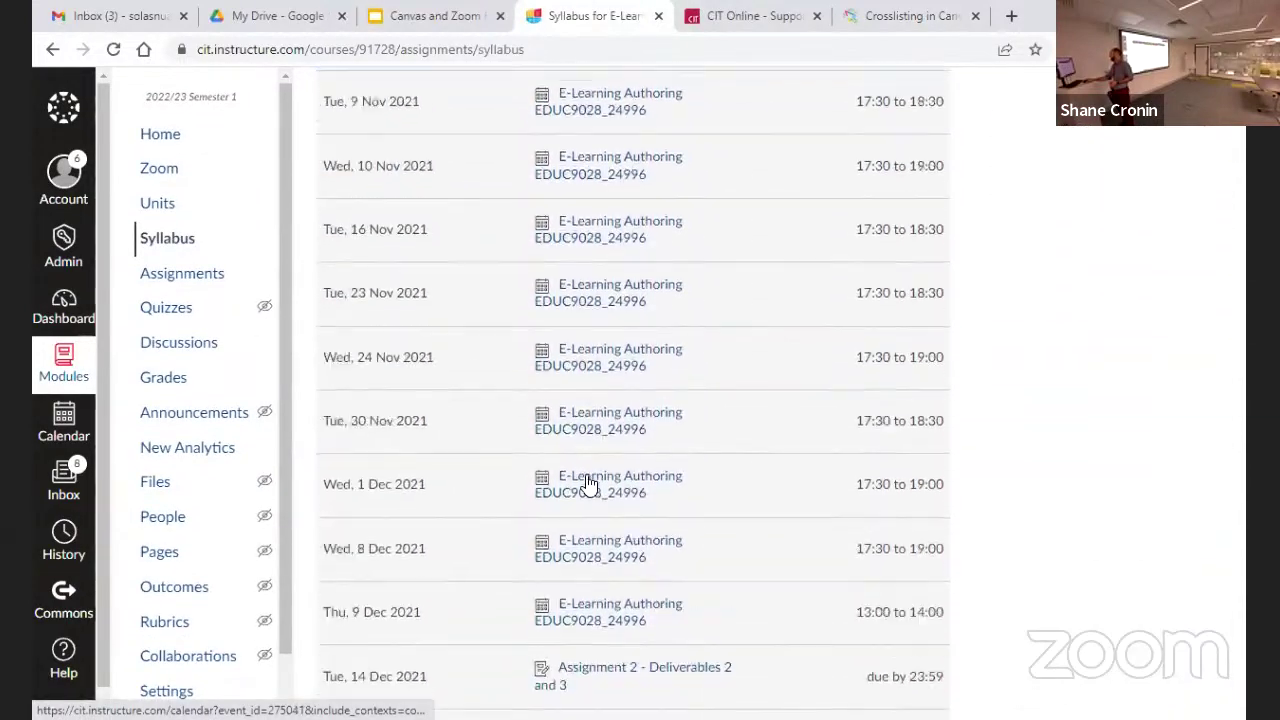
pyautogui.scroll(-3, 582, 462)
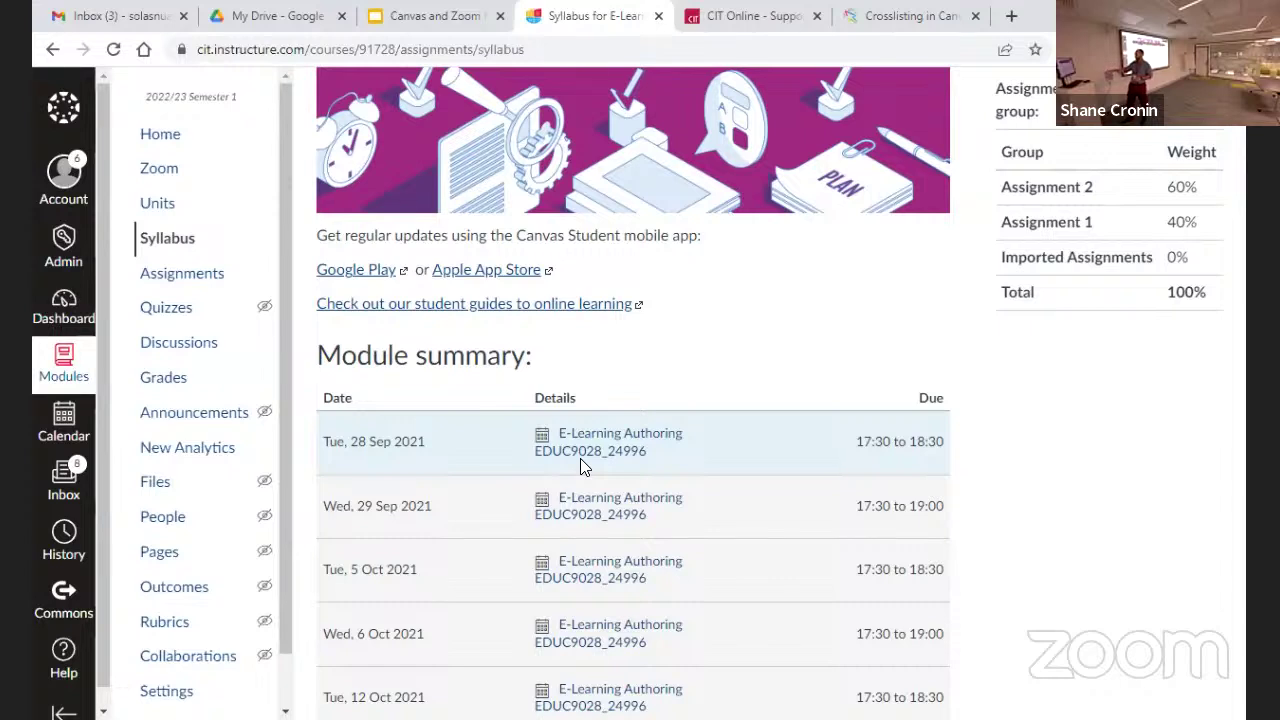
pyautogui.scroll(-3, 546, 418)
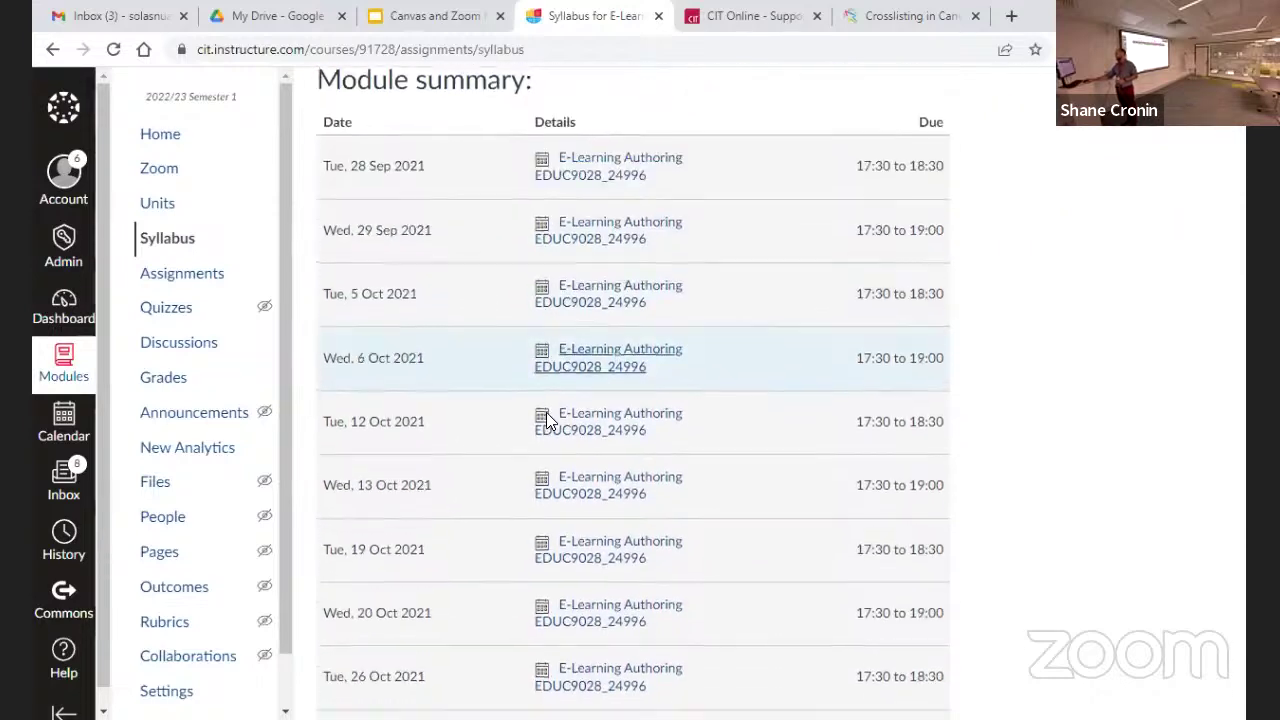
pyautogui.scroll(-12, 547, 418)
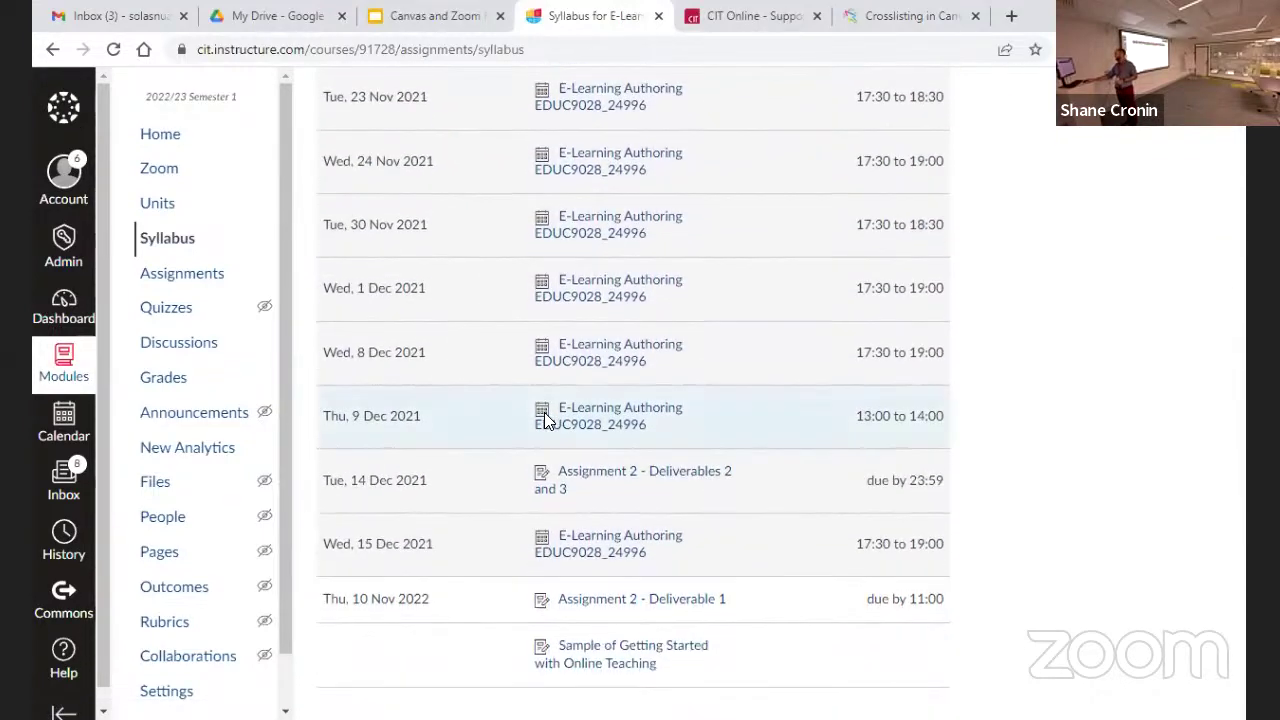
pyautogui.scroll(15, 520, 515)
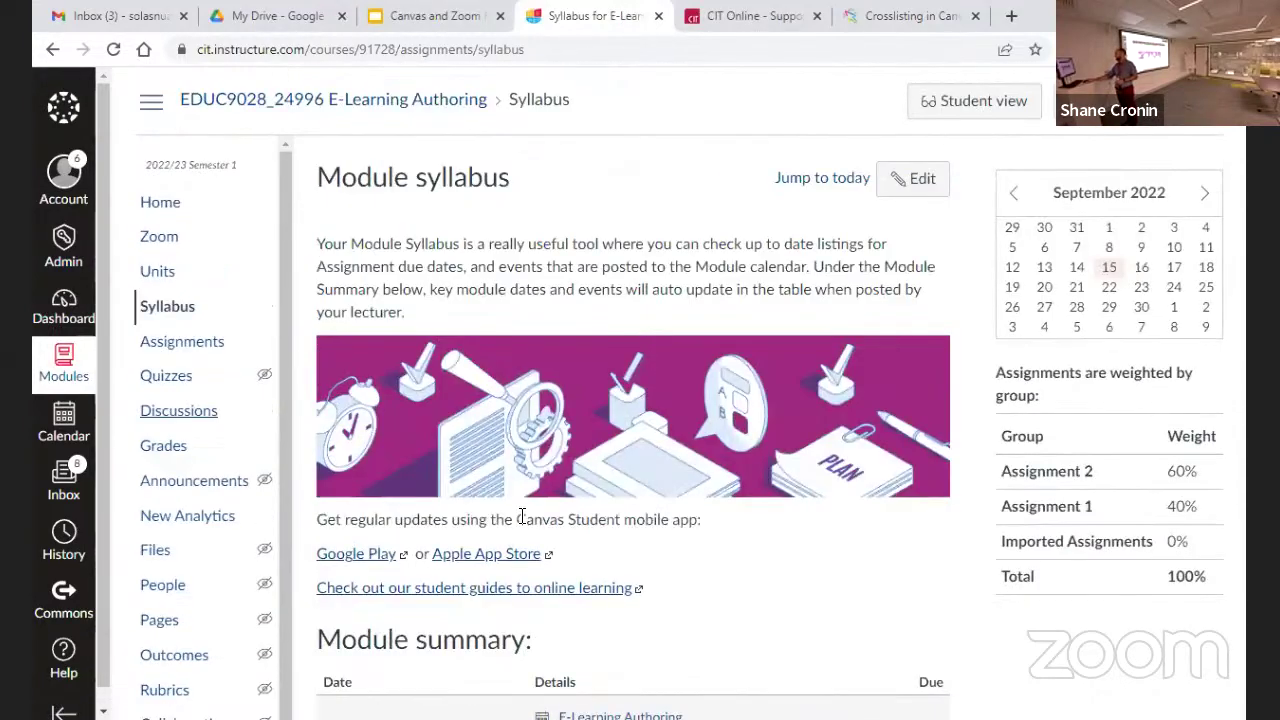
# Open the New Analytics page of the E-Learning Authoring module.
pyautogui.click(180, 518)
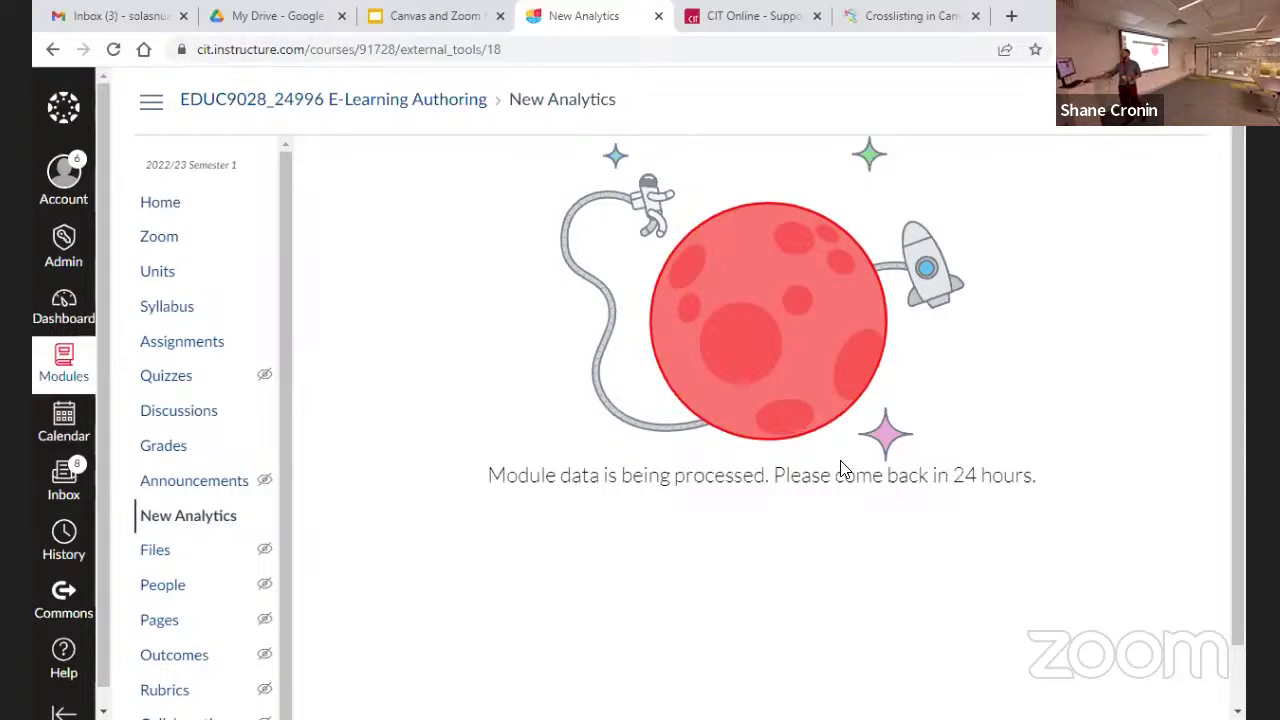
pyautogui.scroll(-1, 138, 488)
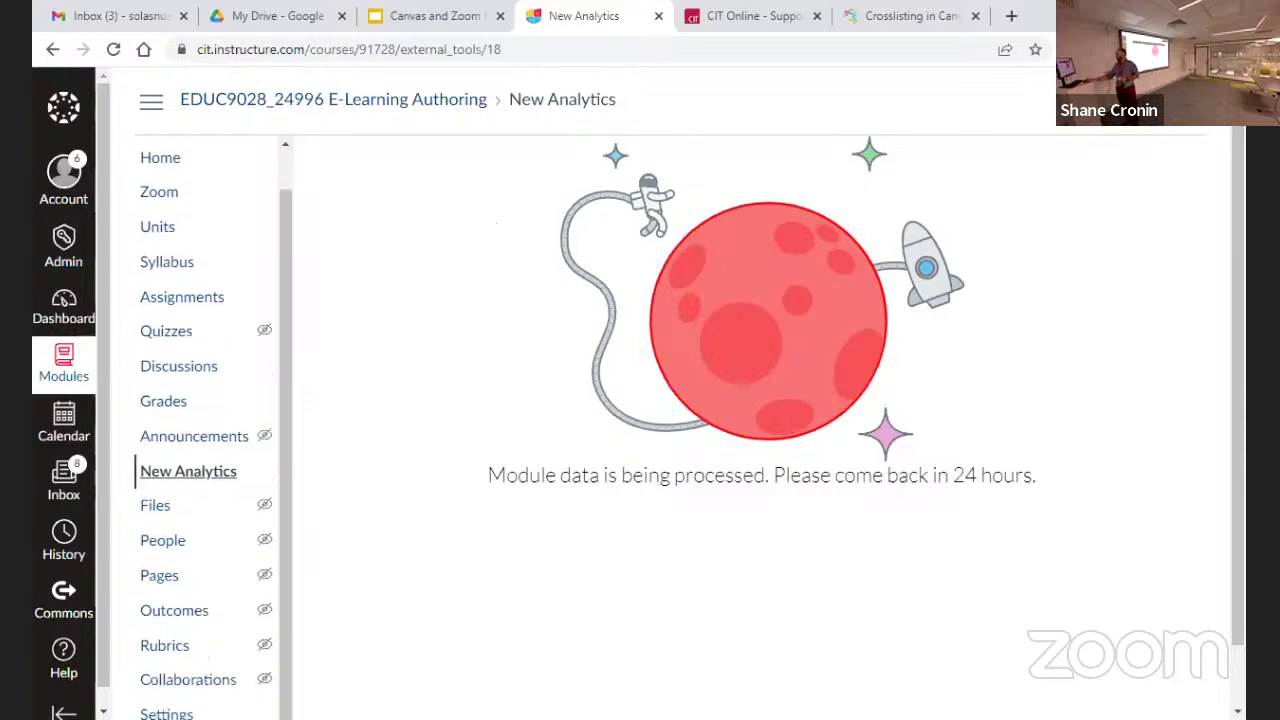
# Enable Qwickly directly below Zoom in the module's navigation and save the module's navigation settings.
pyautogui.scroll(-1, 138, 490)
pyautogui.click(166, 702)
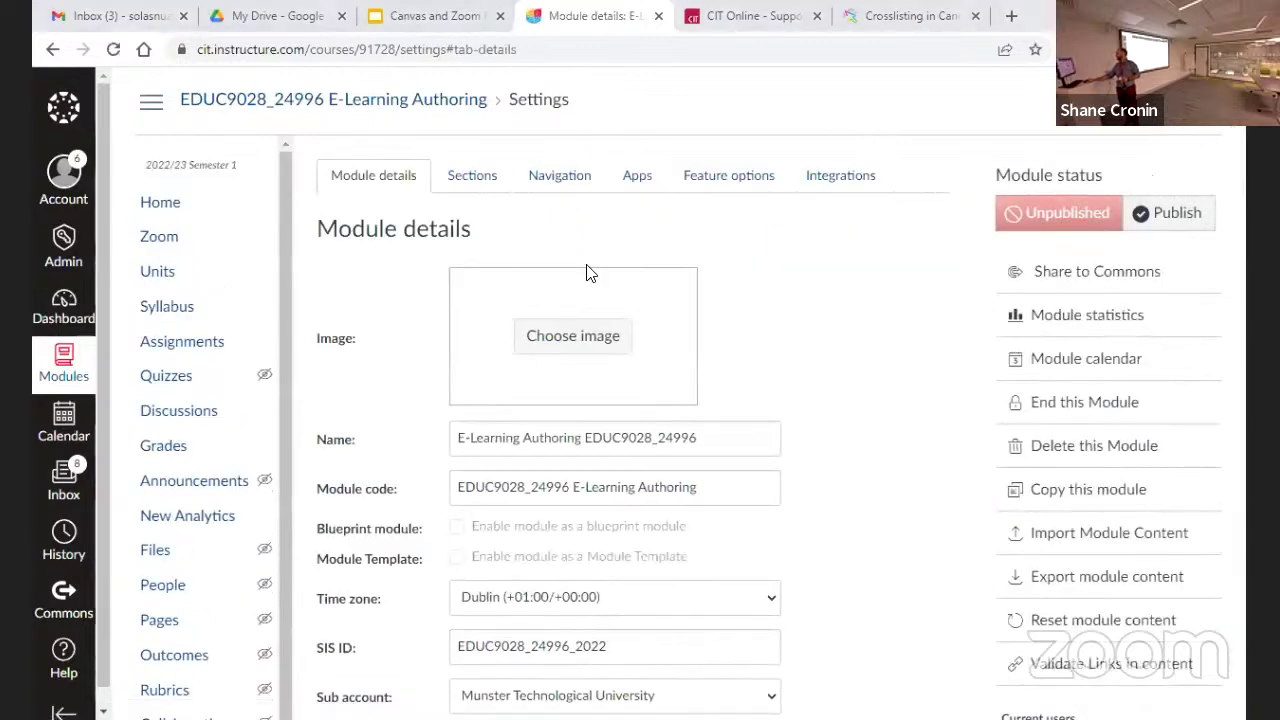
pyautogui.click(527, 175)
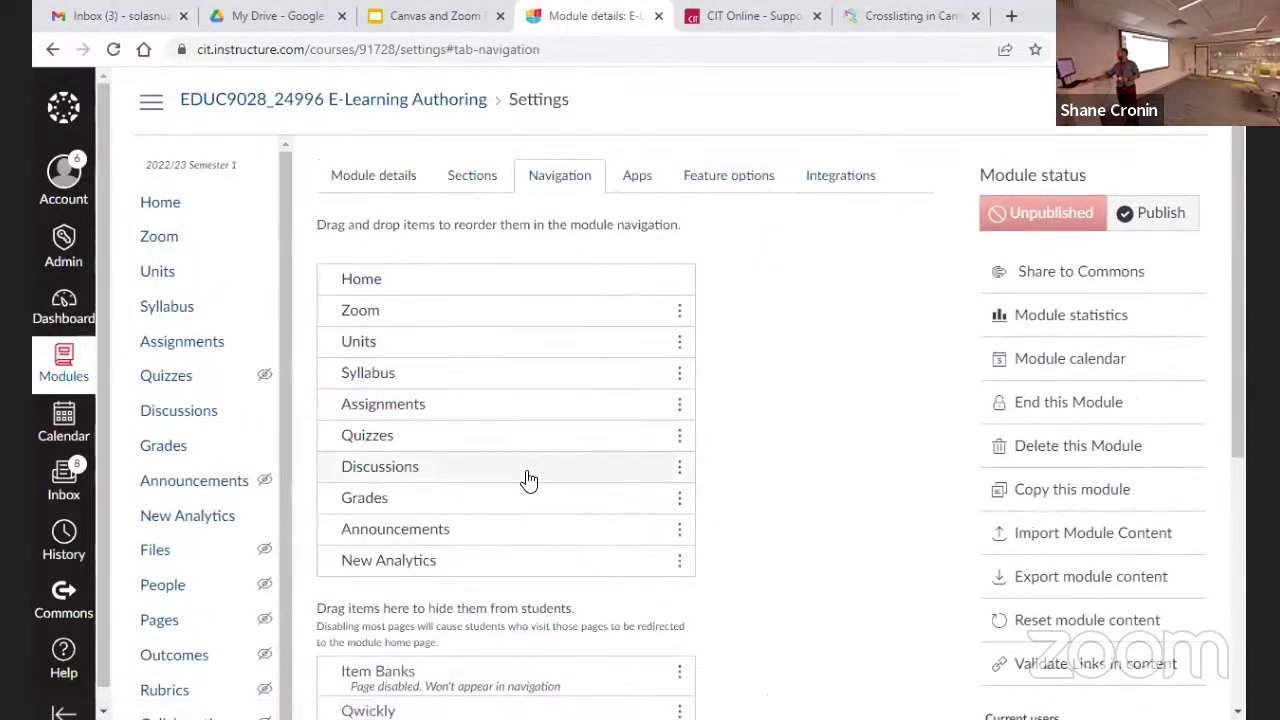
pyautogui.scroll(-2, 330, 540)
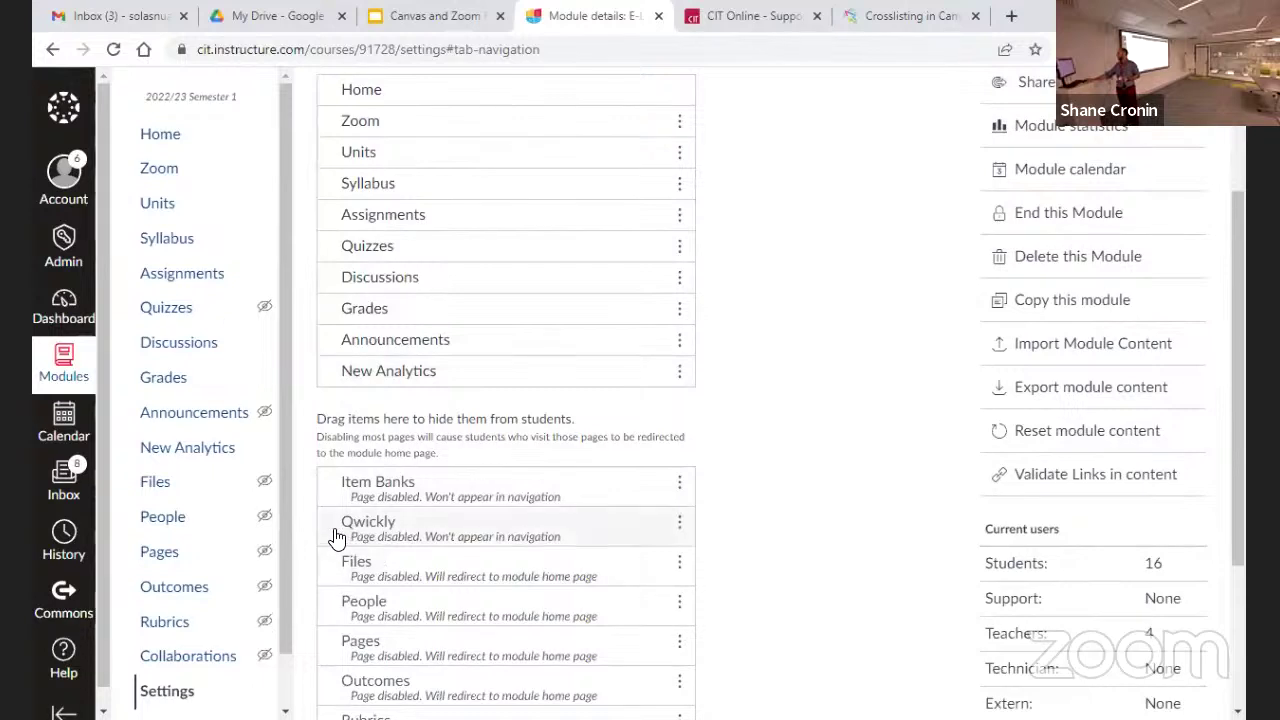
pyautogui.moveTo(337, 531); pyautogui.dragTo(403, 160)
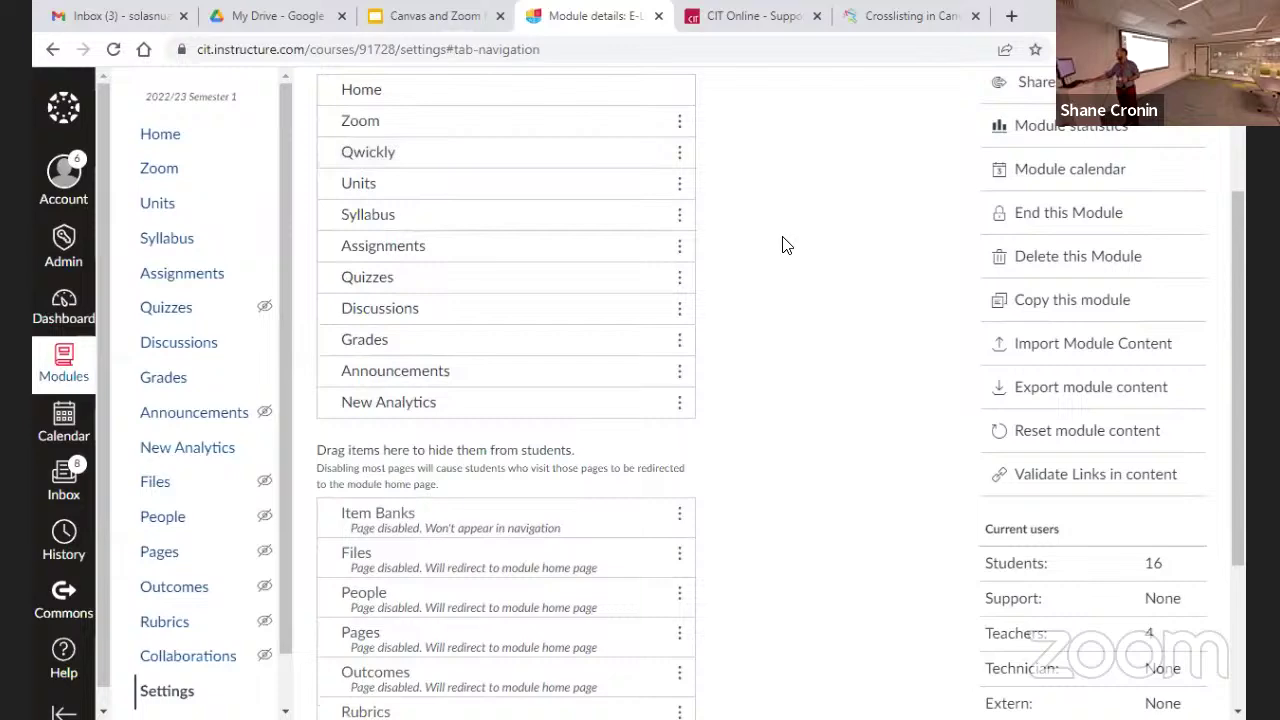
pyautogui.scroll(-3, 785, 245)
pyautogui.click(336, 656)
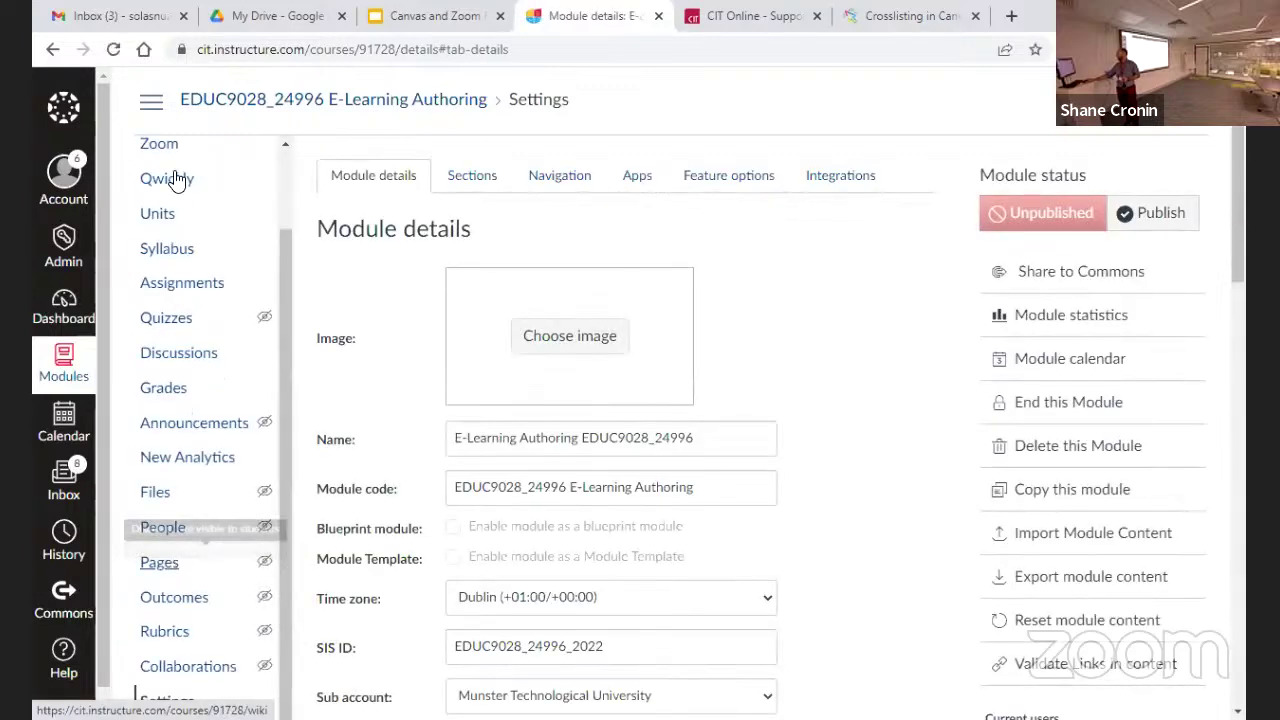
# Open Qwickly from the module's navigation to view its access request and return to the module's settings without authorising it.
pyautogui.click(176, 180)
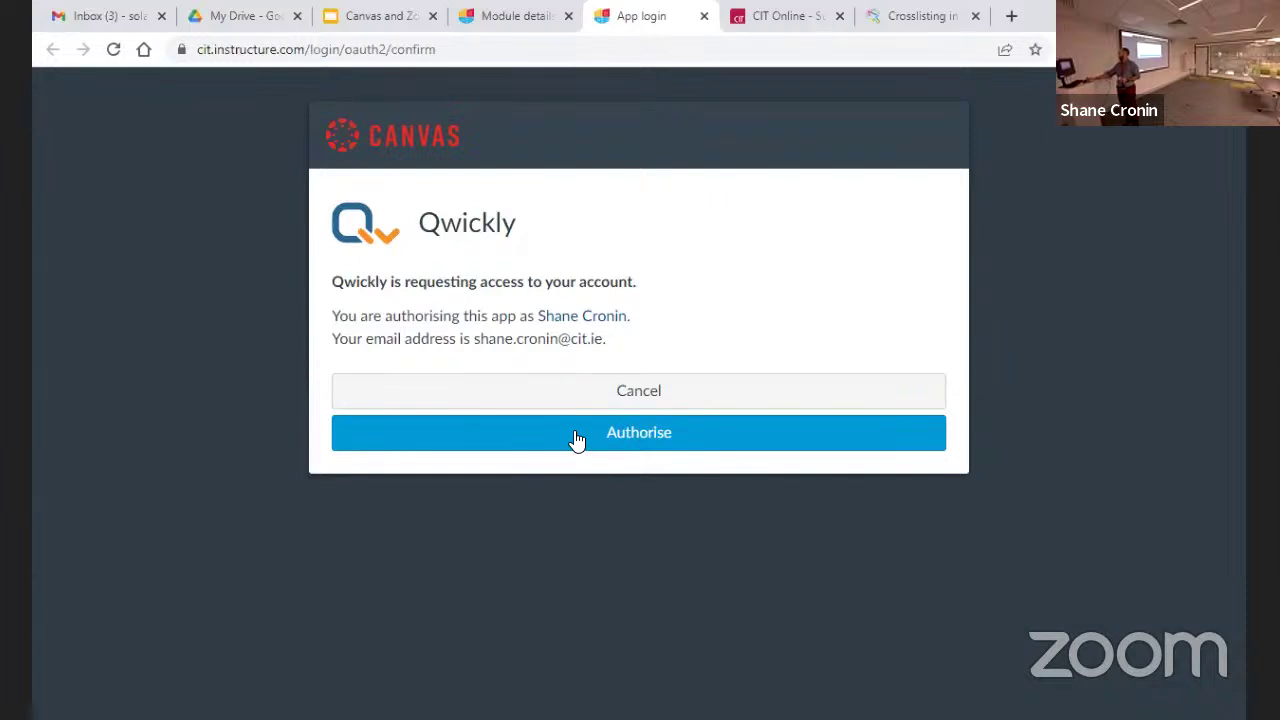
pyautogui.click(523, 17)
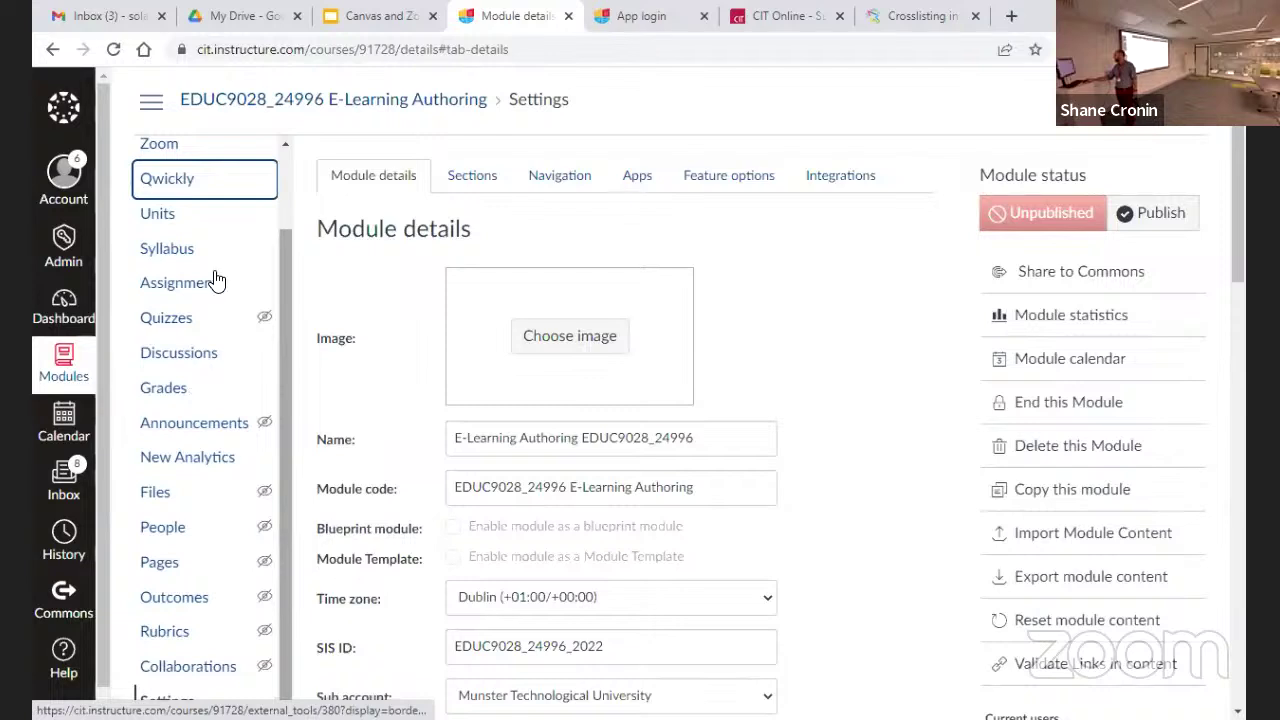
pyautogui.scroll(2, 172, 248)
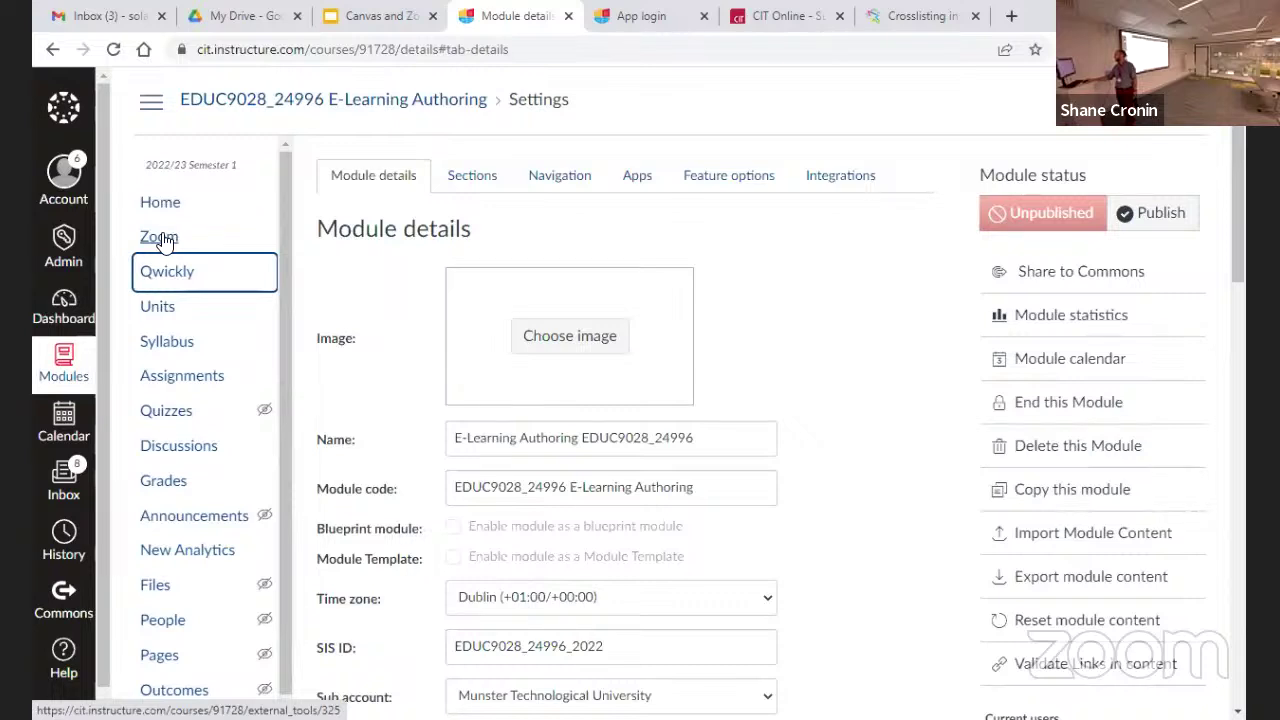
# Open the Zoom page of the TLNM_22_23 module and start scheduling a new meeting.
pyautogui.click(160, 238)
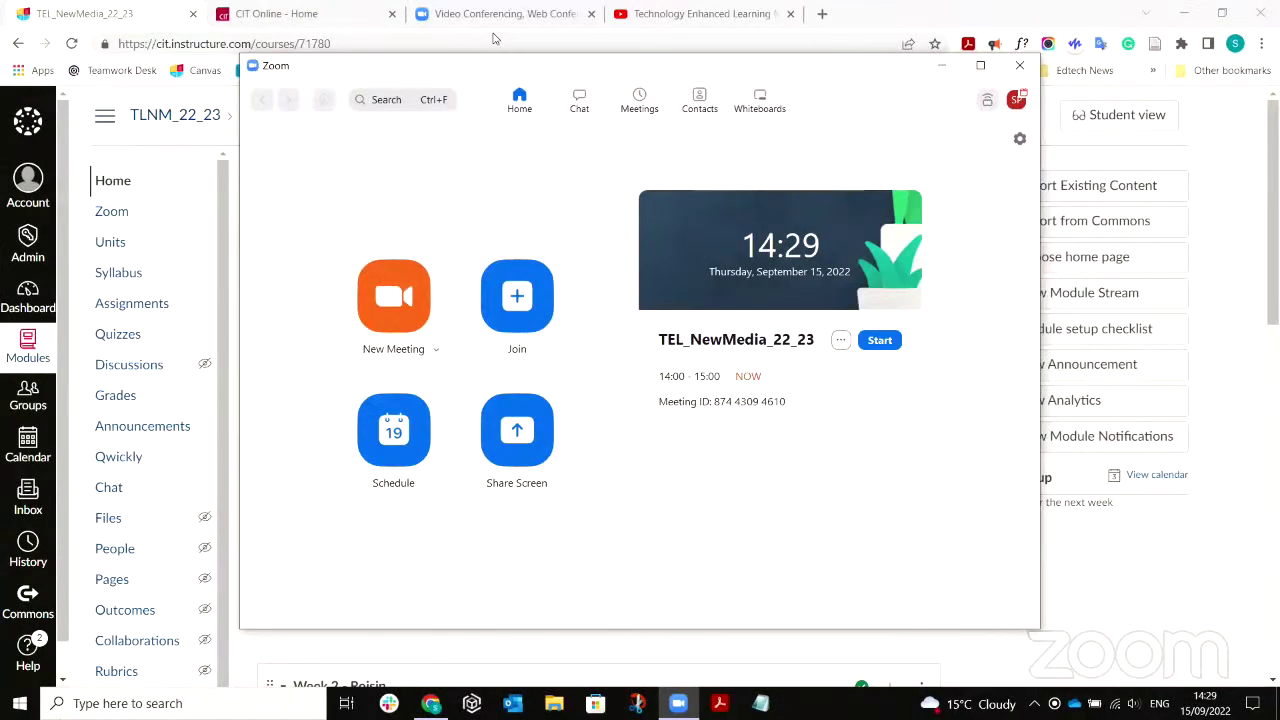
pyautogui.click(941, 65)
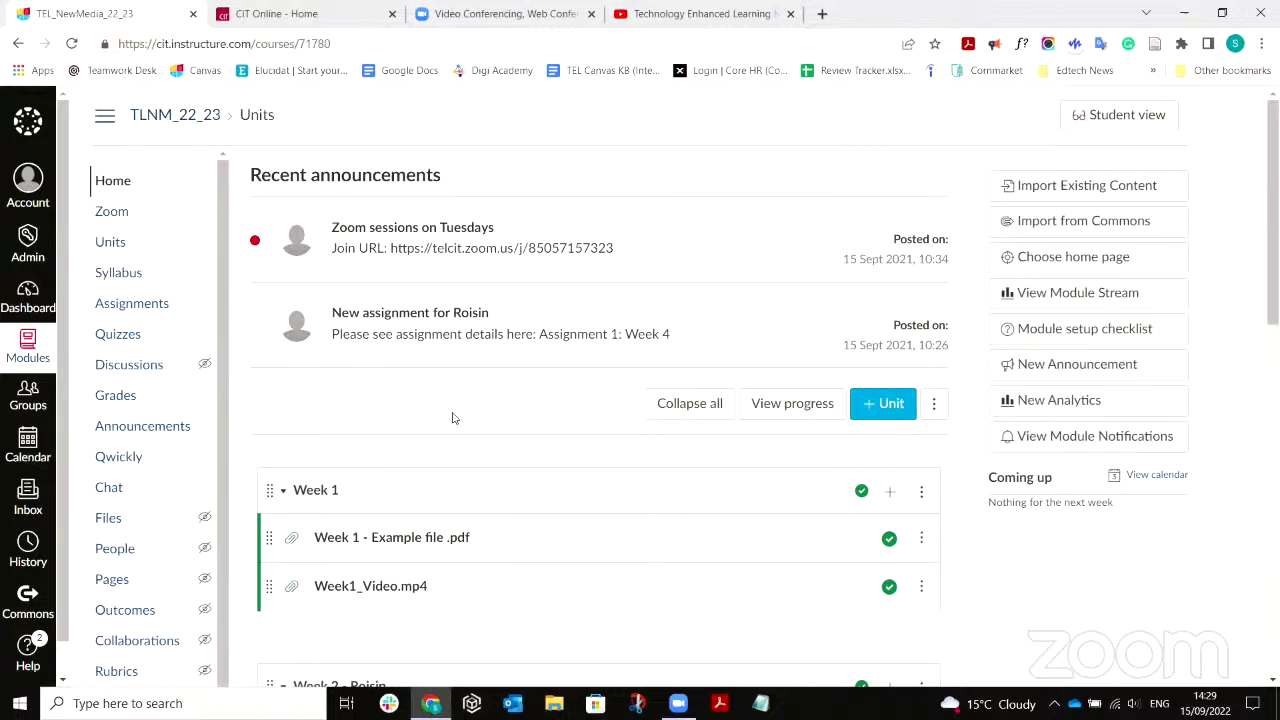
pyautogui.click(112, 213)
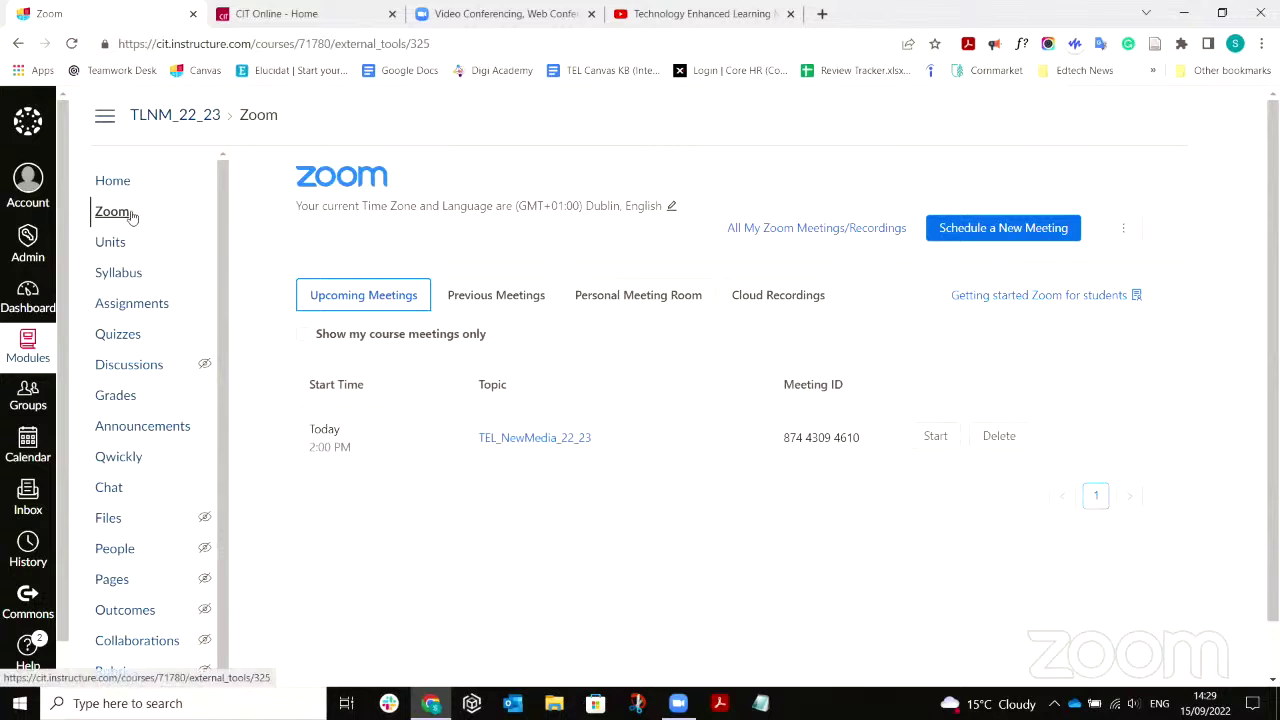
pyautogui.click(961, 233)
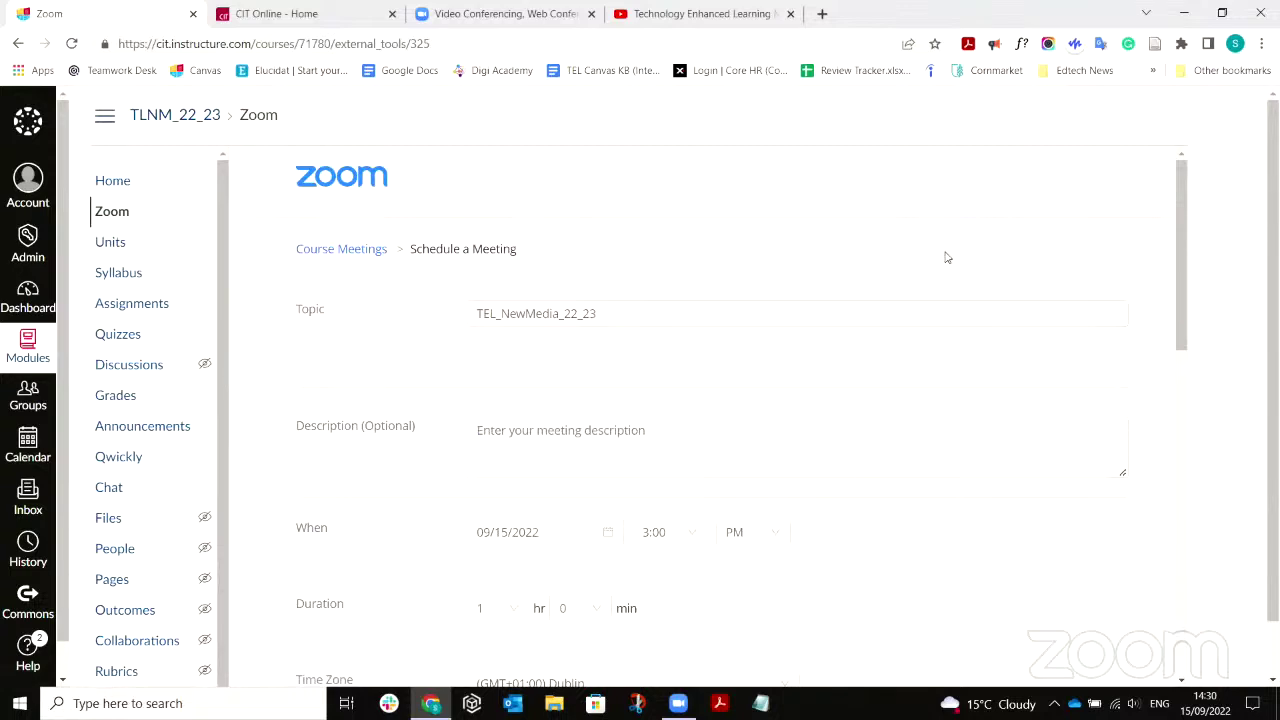
# Try a weekly recurrence on Thursdays for the new meeting and switch the recurring option off again.
pyautogui.scroll(-1, 1170, 232)
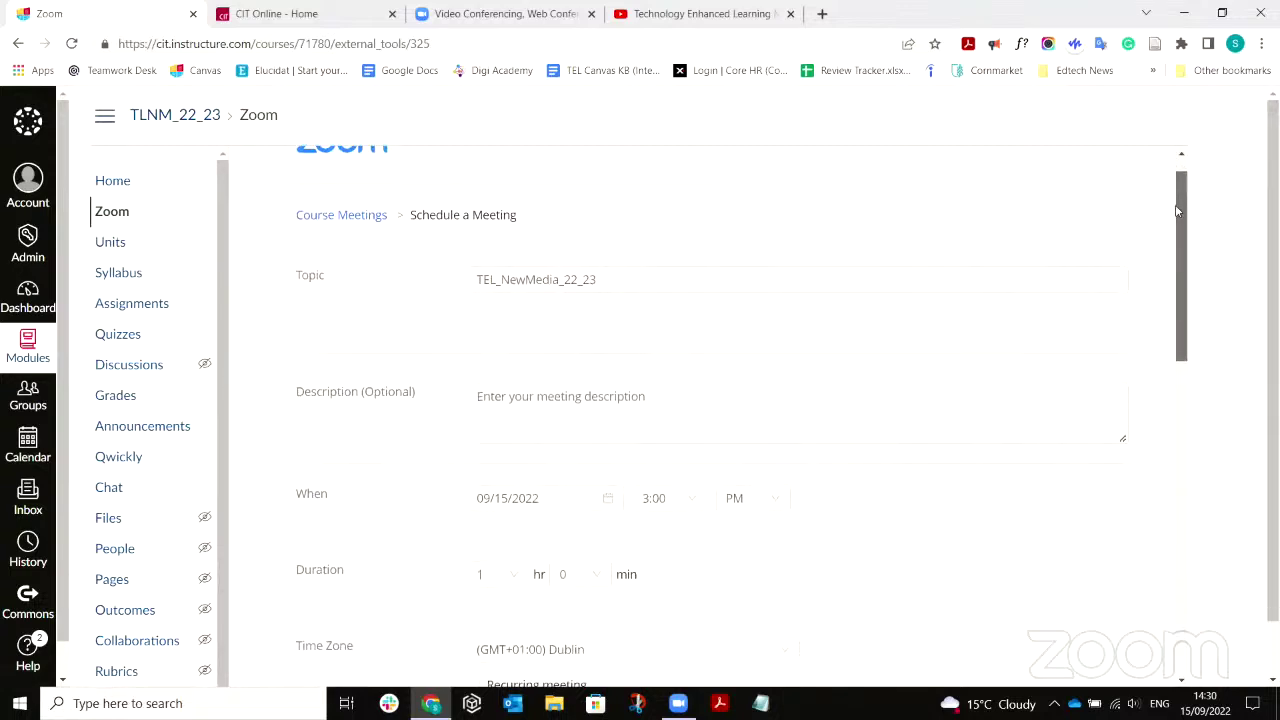
pyautogui.click(602, 328)
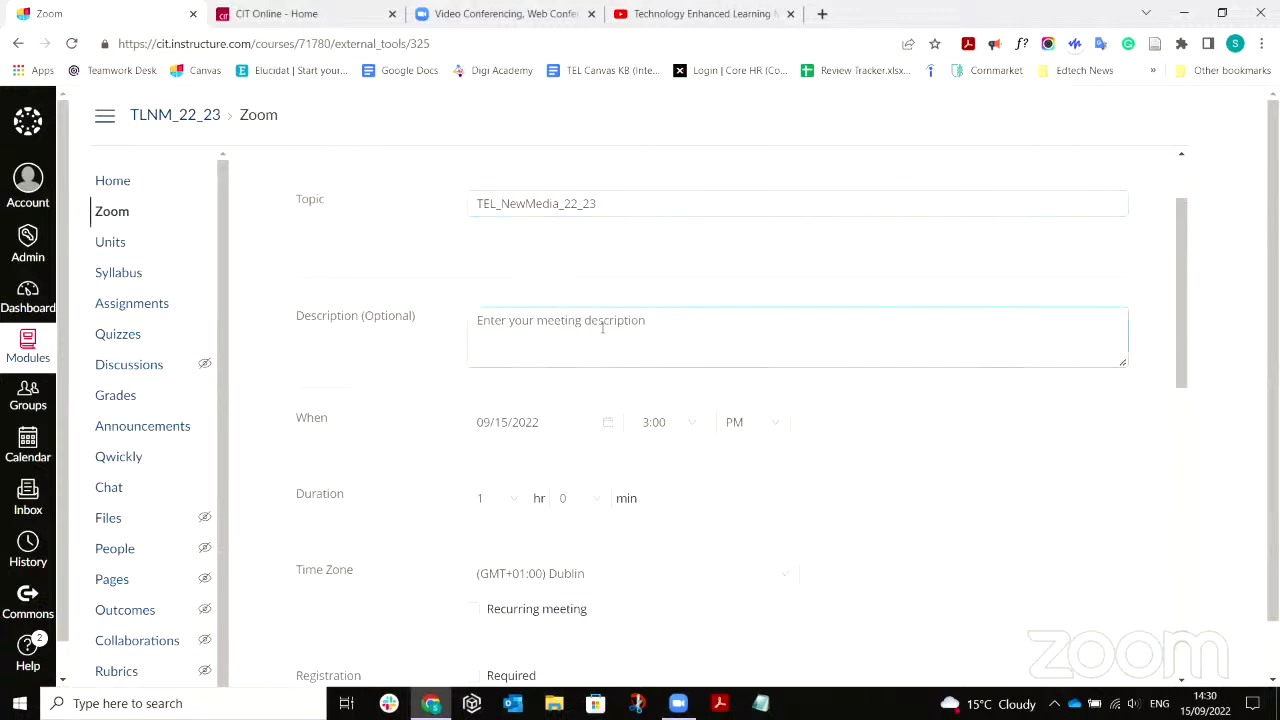
pyautogui.scroll(-1, 630, 425)
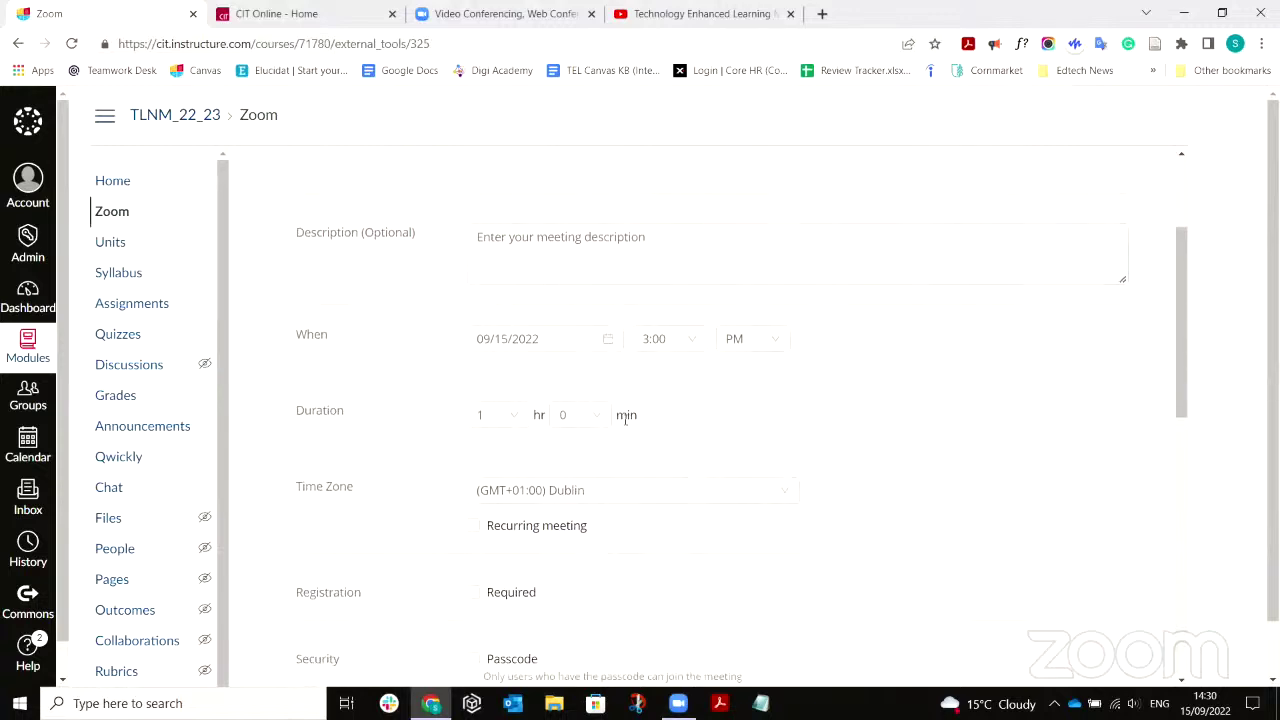
pyautogui.scroll(-1, 510, 449)
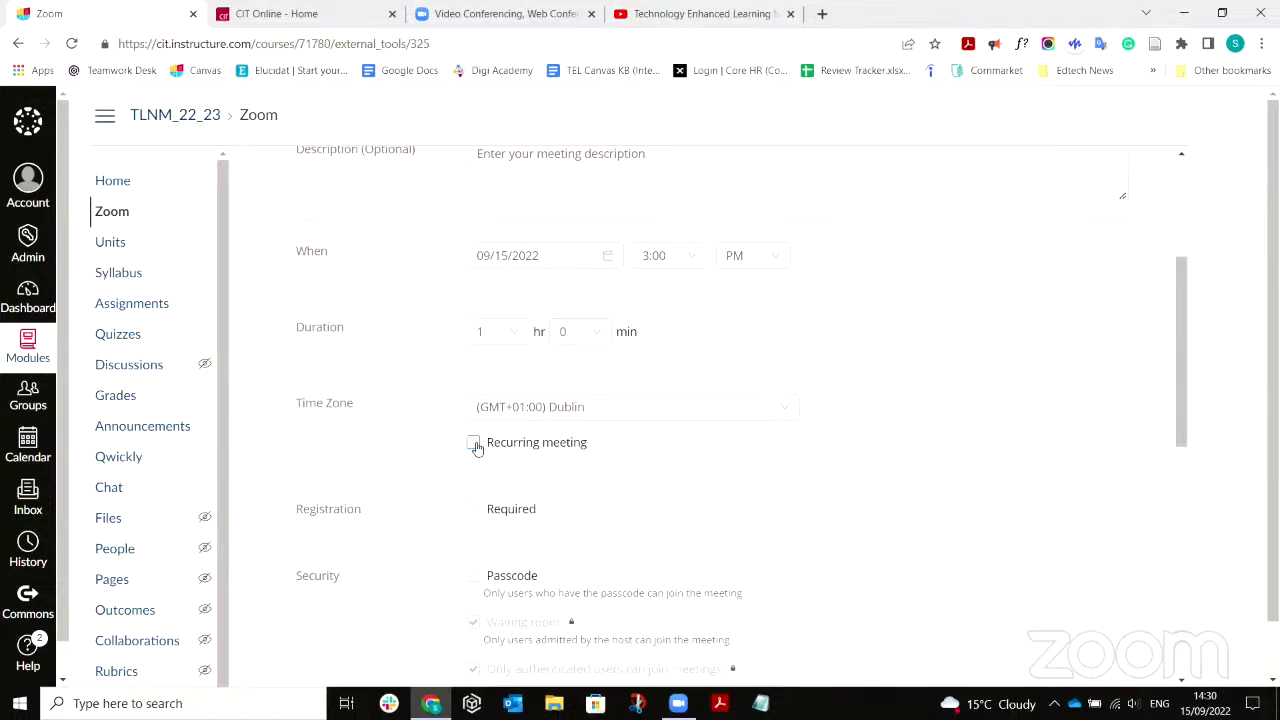
pyautogui.click(474, 443)
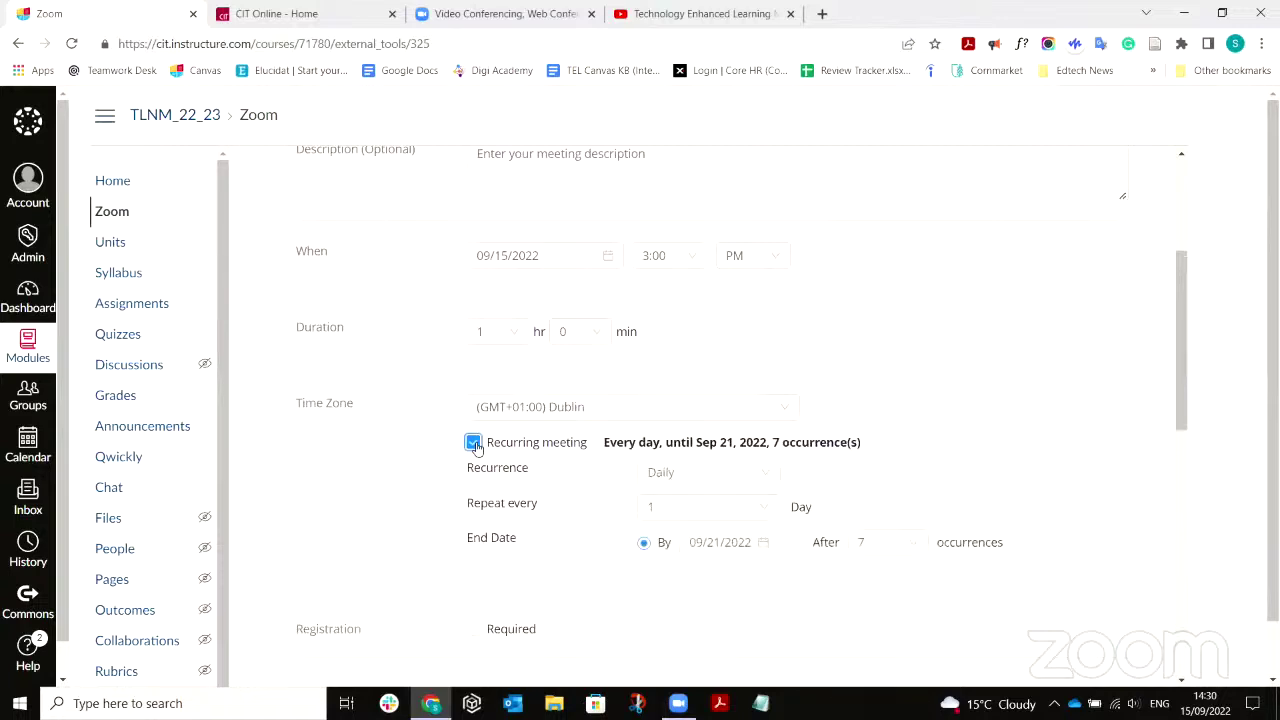
pyautogui.click(725, 514)
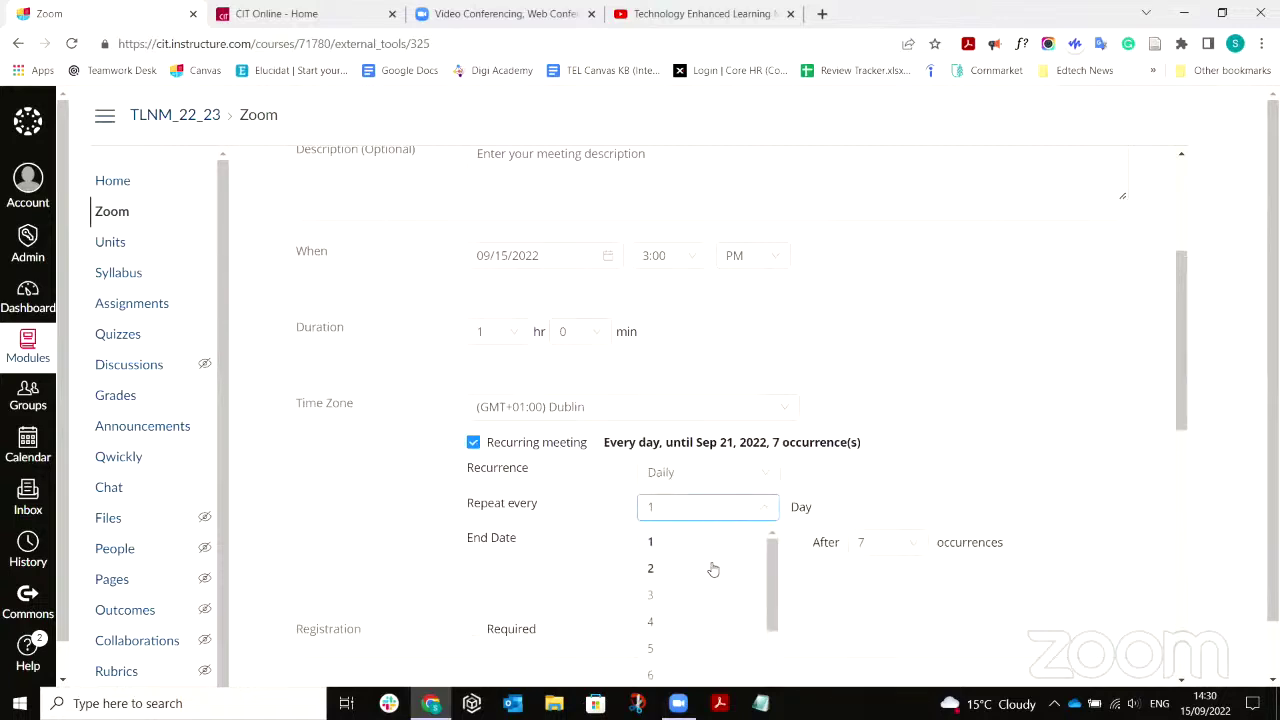
pyautogui.click(720, 516)
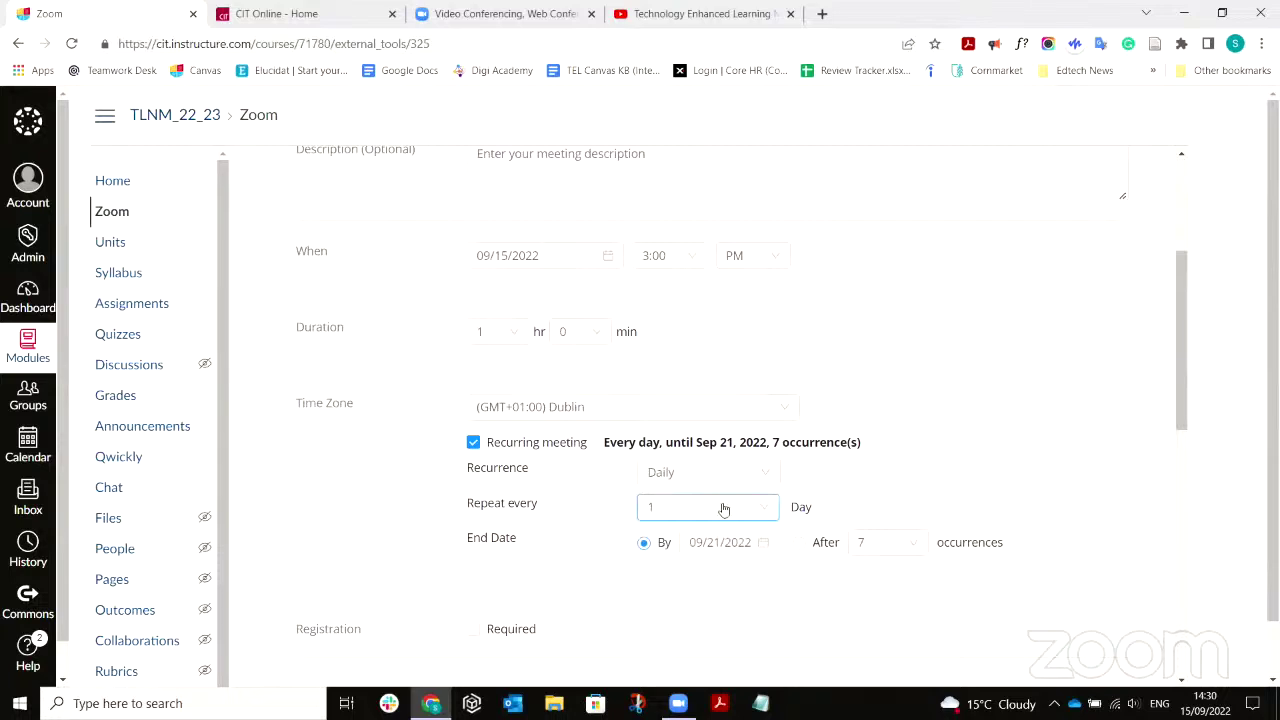
pyautogui.click(703, 476)
pyautogui.click(703, 531)
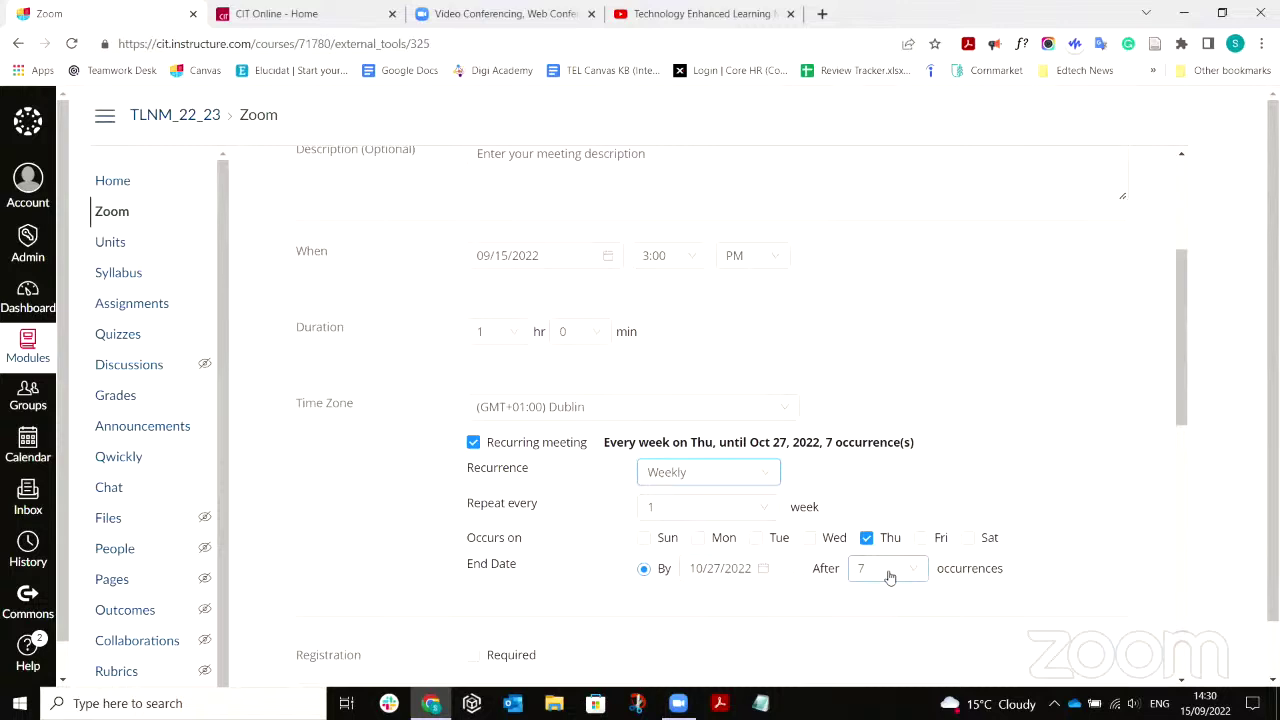
pyautogui.click(473, 442)
# Set the meeting's security to let all authenticated users, including external speakers, join.
pyautogui.scroll(-1, 660, 394)
pyautogui.scroll(-3, 663, 398)
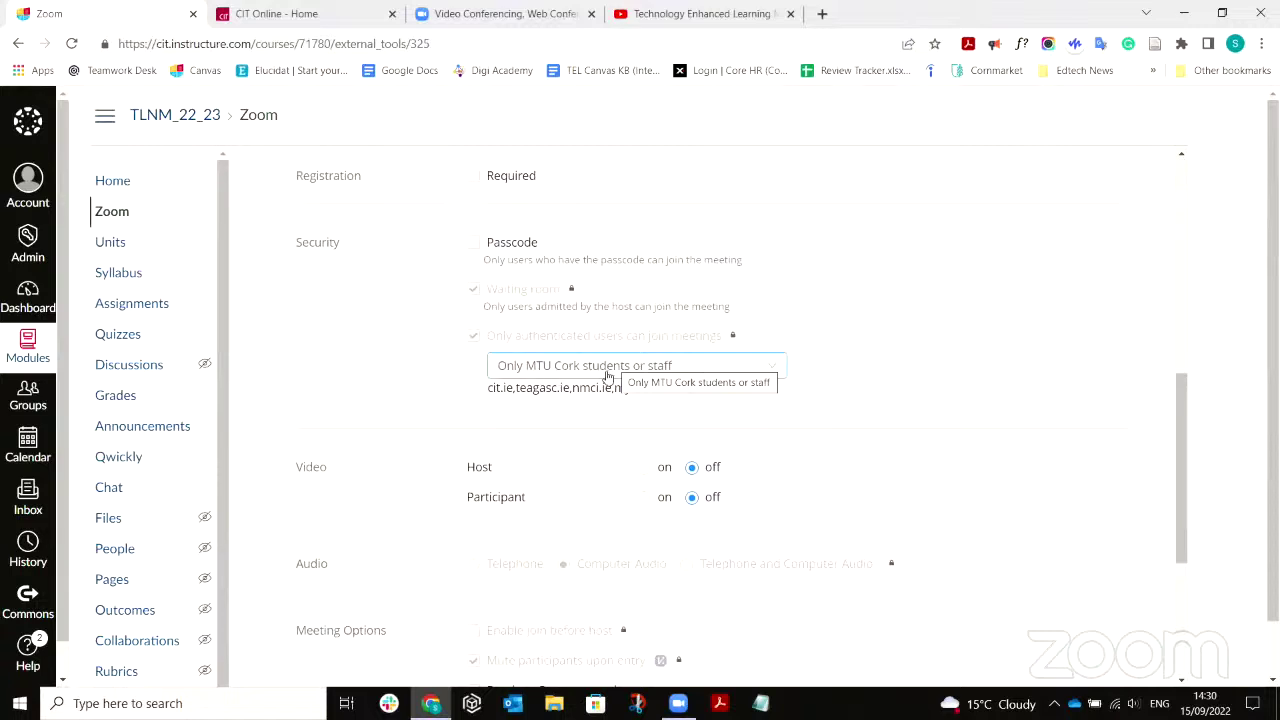
pyautogui.click(492, 377)
pyautogui.click(513, 427)
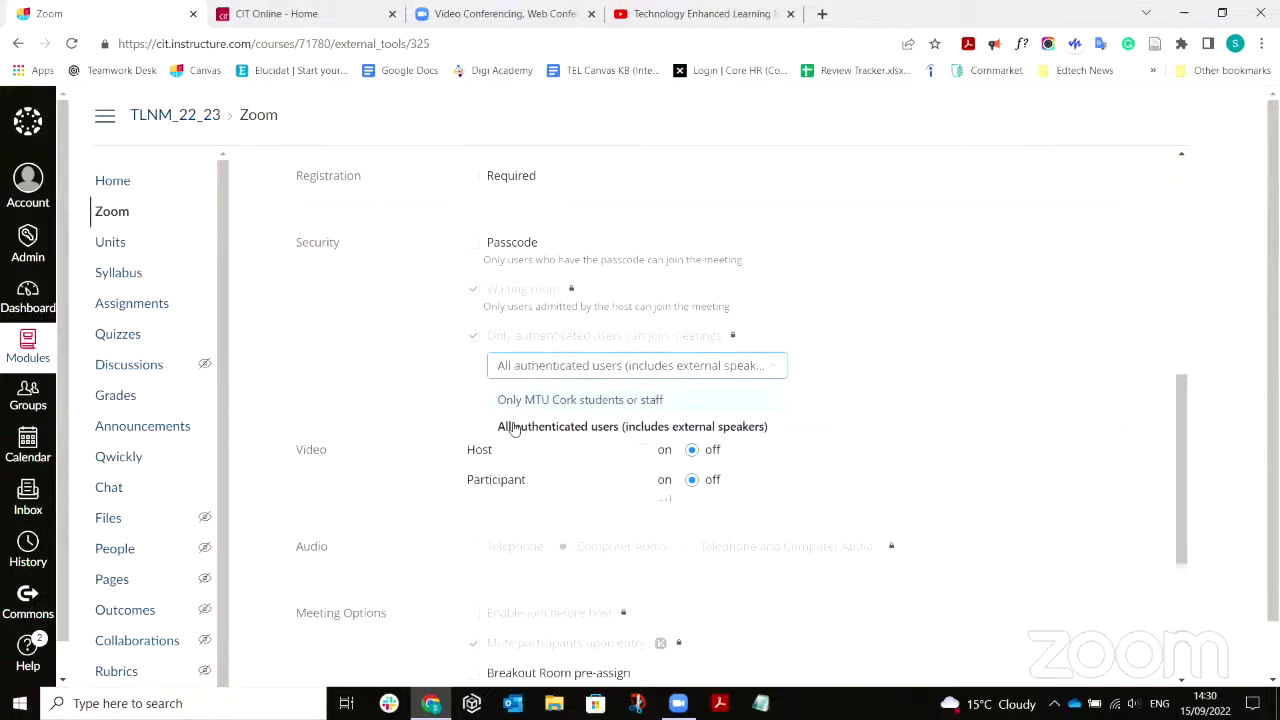
pyautogui.scroll(1, 501, 425)
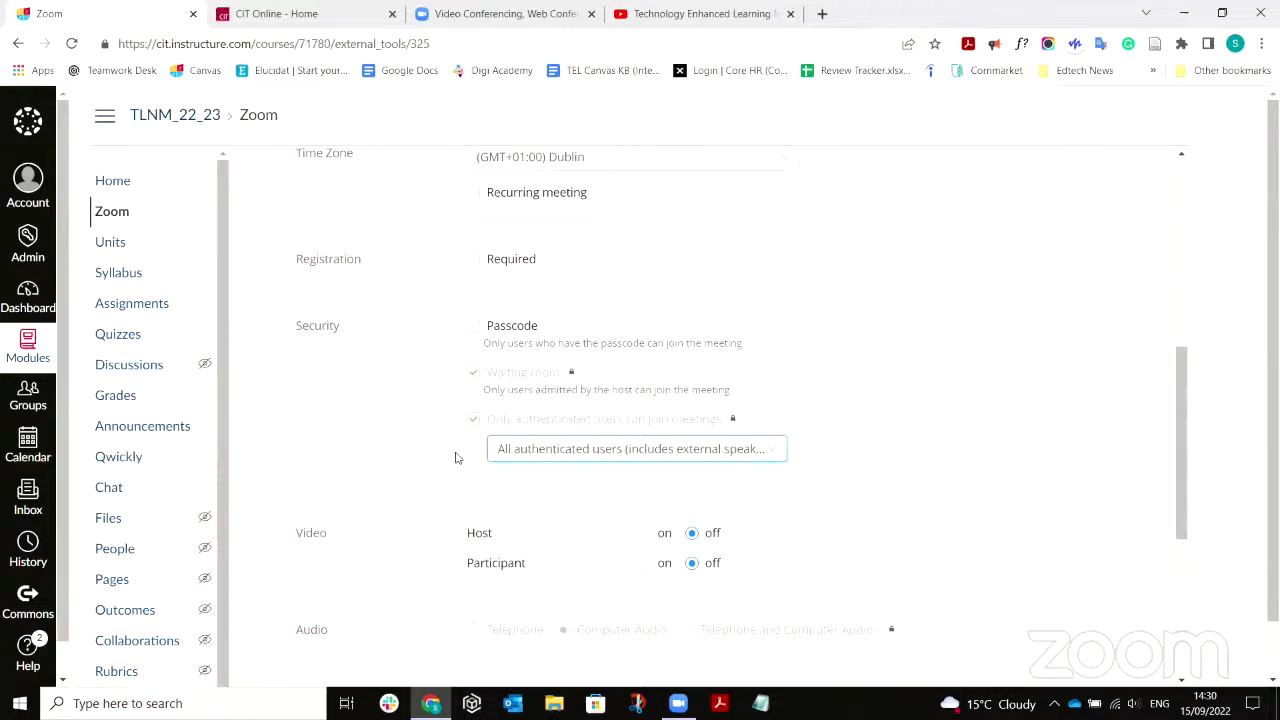
pyautogui.scroll(-1, 459, 459)
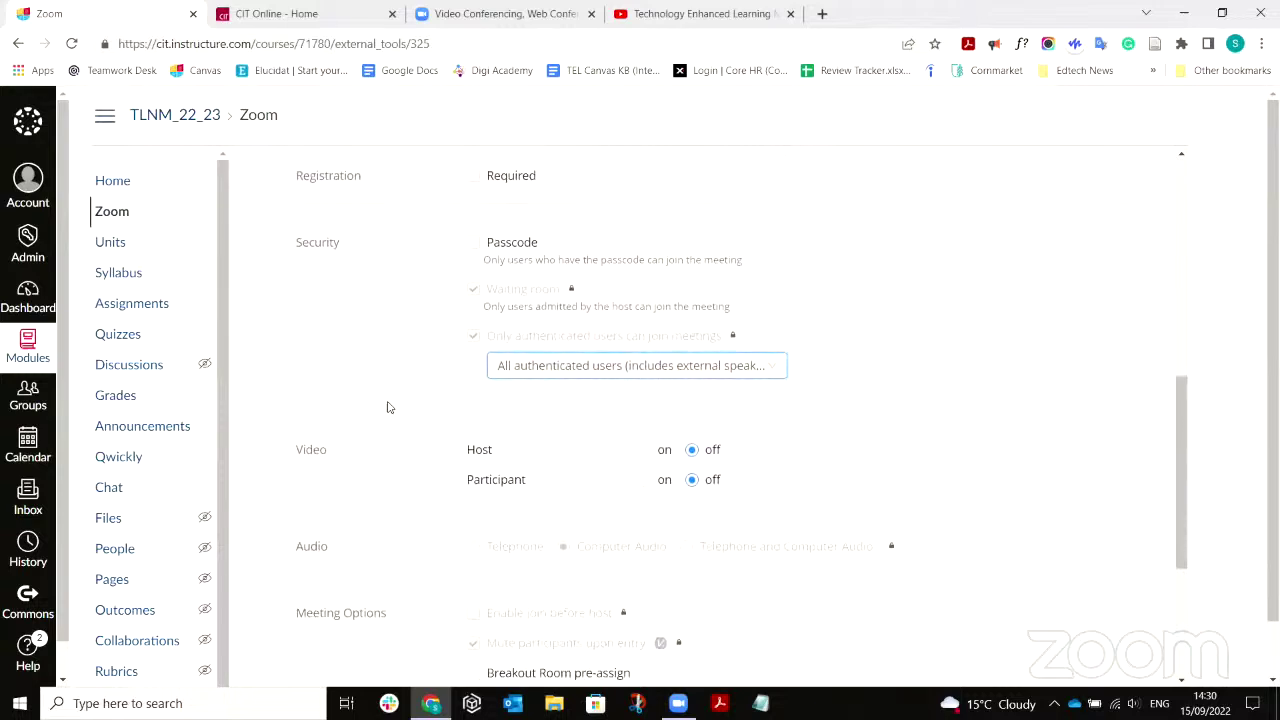
pyautogui.click(535, 372)
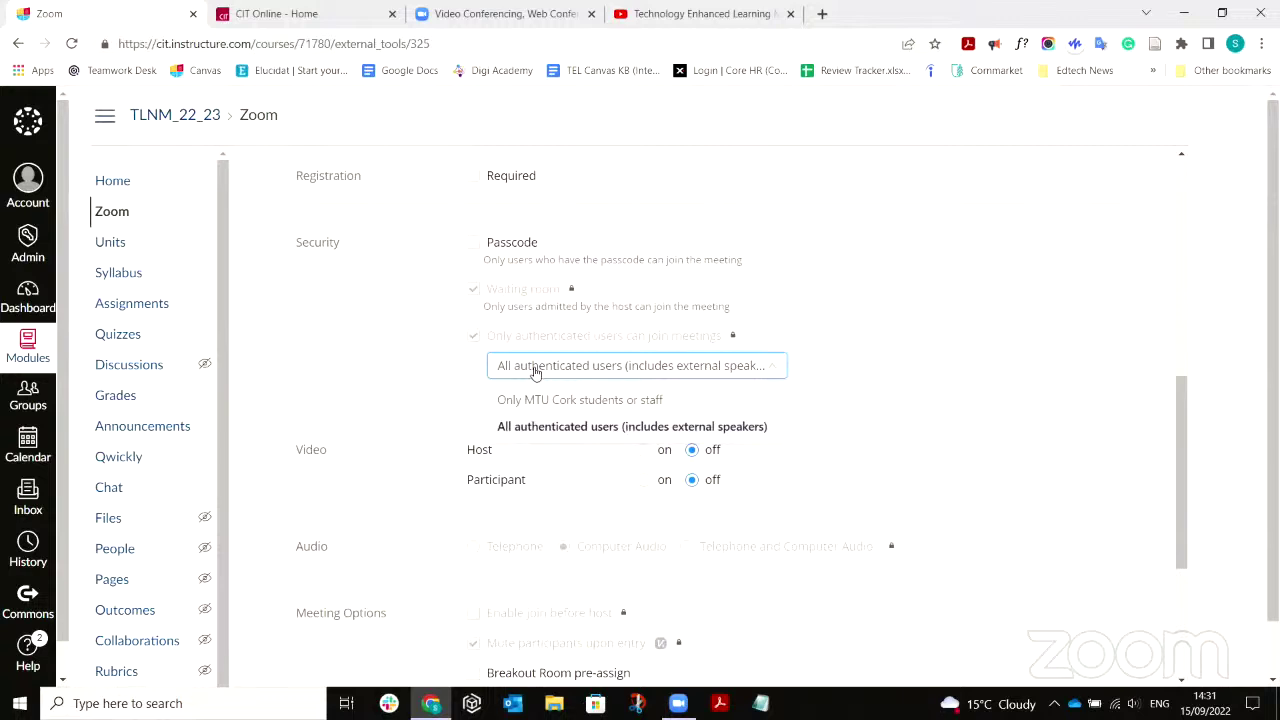
pyautogui.click(535, 372)
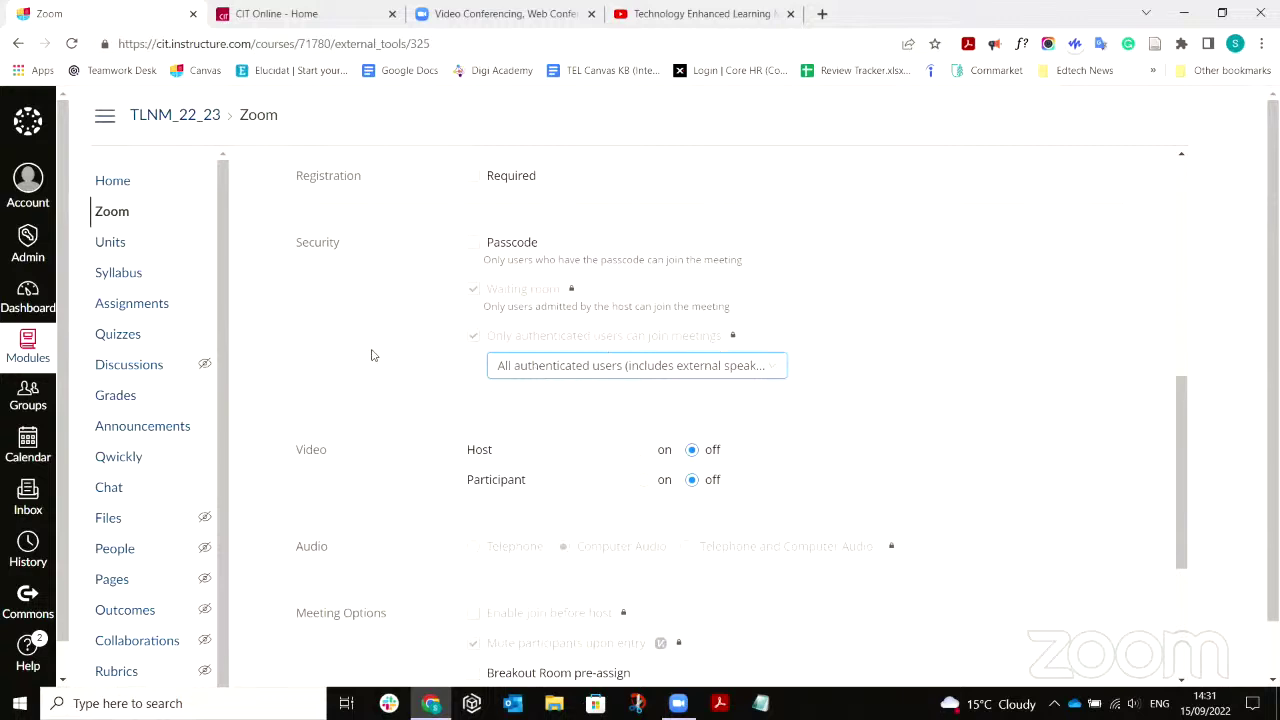
# Turn on Breakout Room pre-assign in the meeting options to show its room creation choices and turn it off again.
pyautogui.scroll(-3, 371, 355)
pyautogui.scroll(-2, 371, 355)
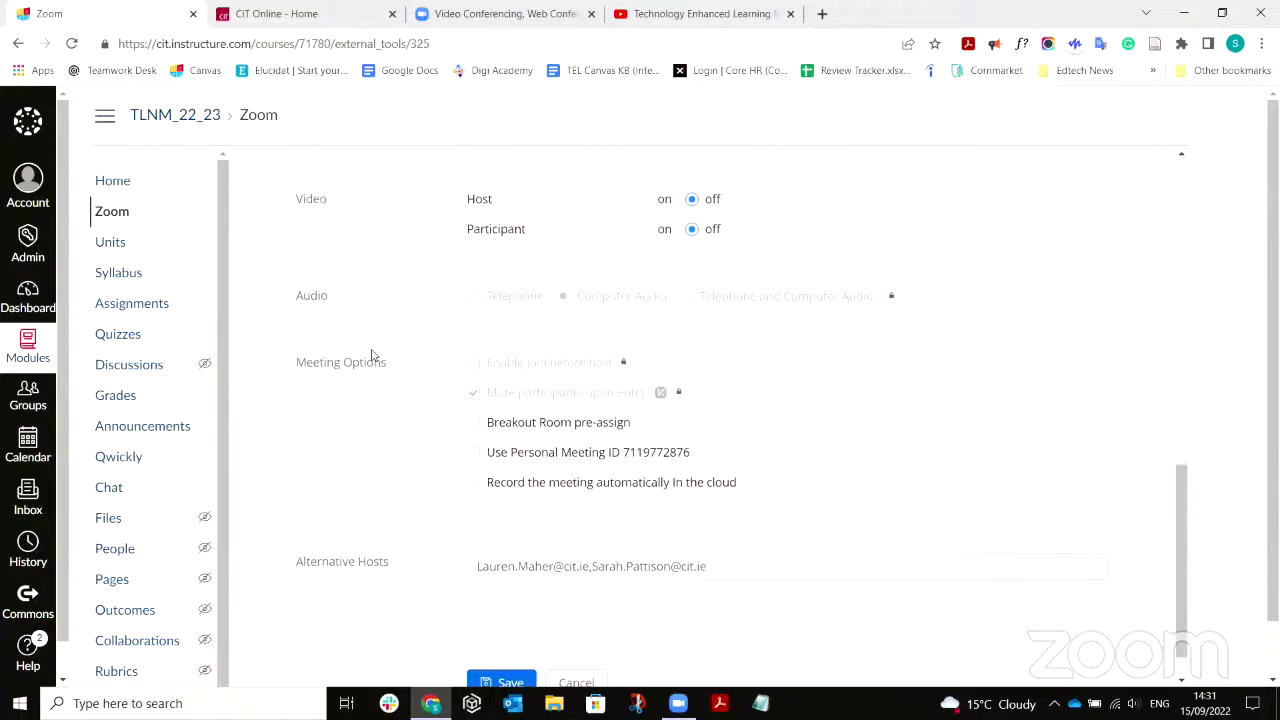
pyautogui.scroll(-1, 371, 355)
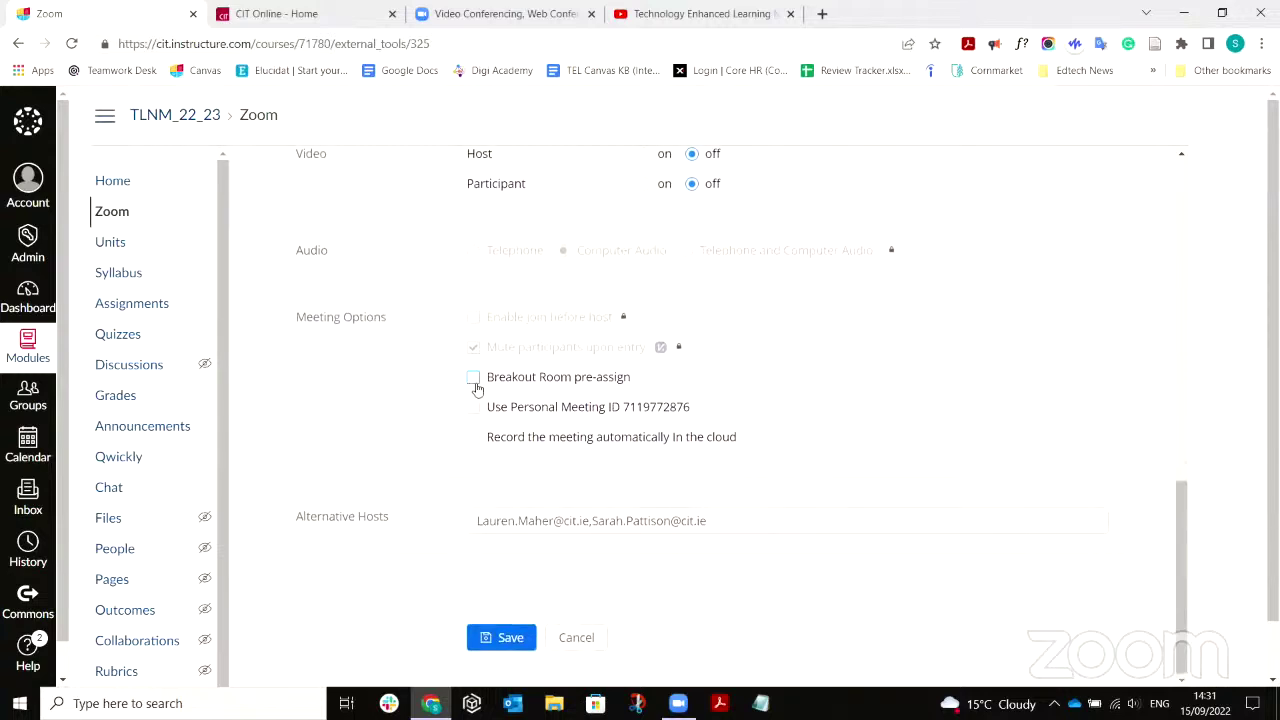
pyautogui.click(474, 378)
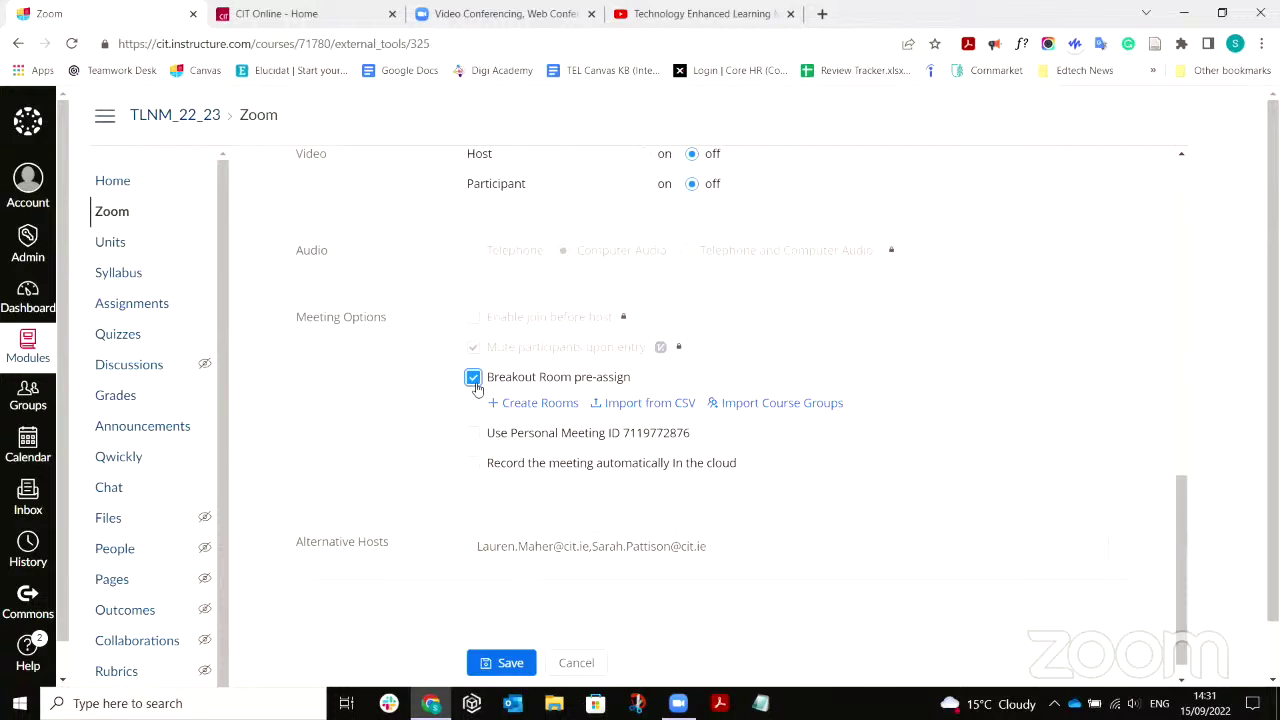
pyautogui.click(474, 380)
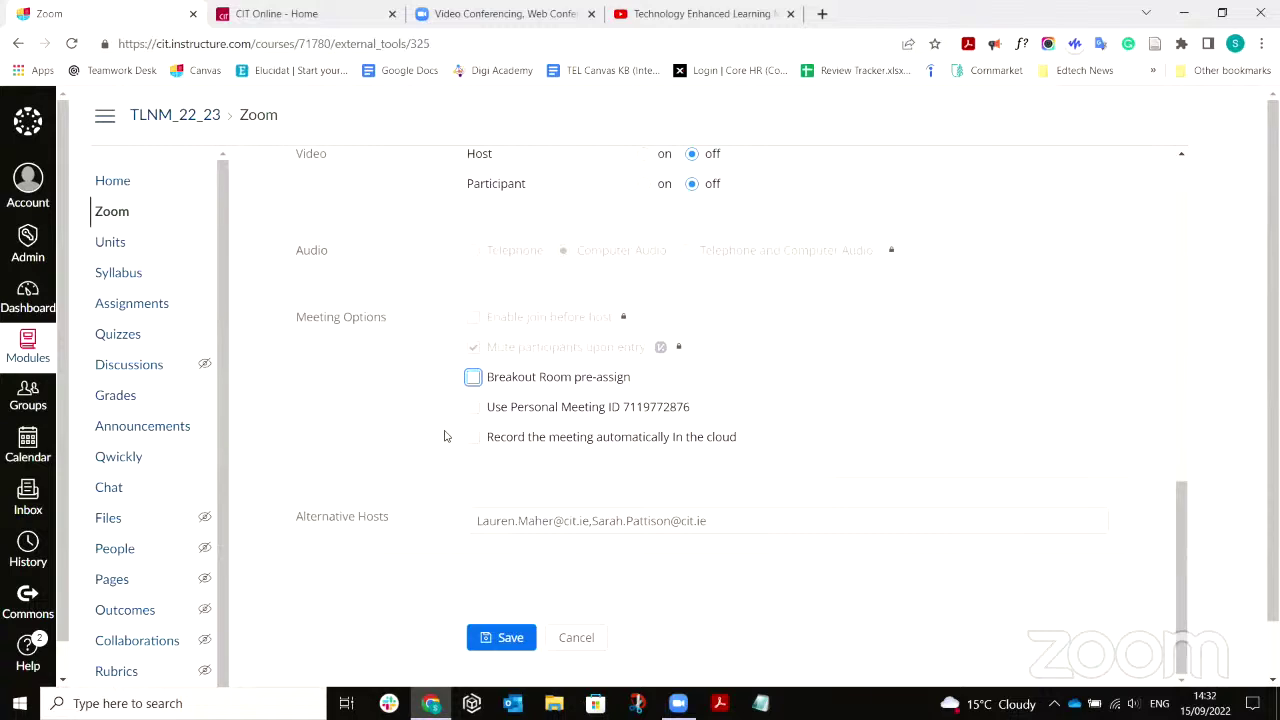
# Check the remaining meeting options and alternative hosts and cancel scheduling the new meeting.
pyautogui.scroll(1, 446, 436)
pyautogui.click(498, 464)
pyautogui.scroll(-1, 560, 460)
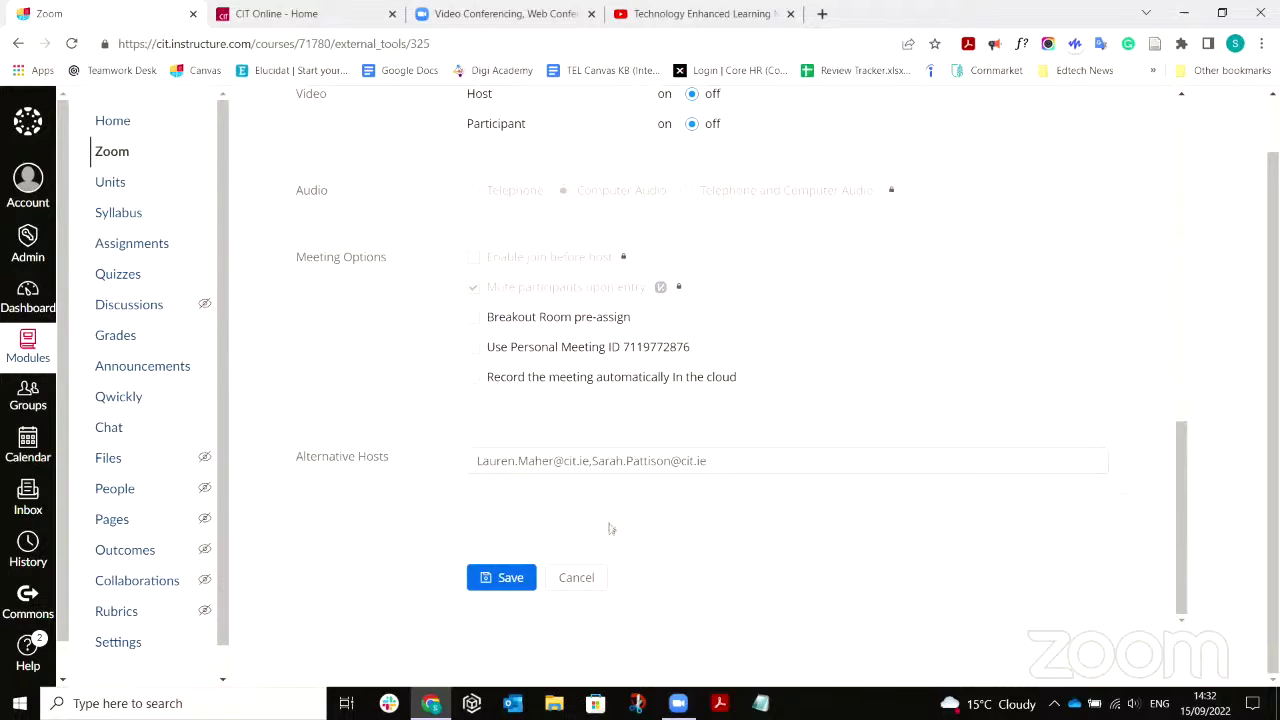
pyautogui.click(580, 577)
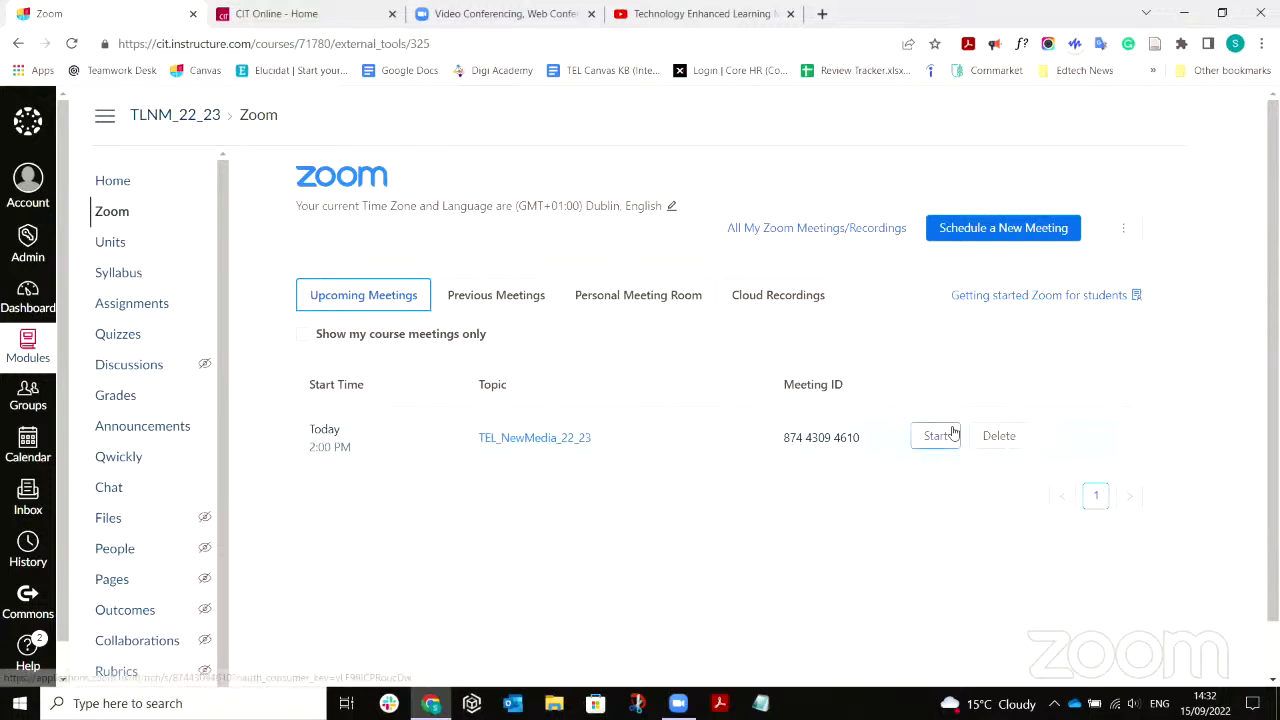
# Start today's TEL_NewMedia_22_23 meeting in the Zoom app and maximise the meeting window.
pyautogui.click(940, 436)
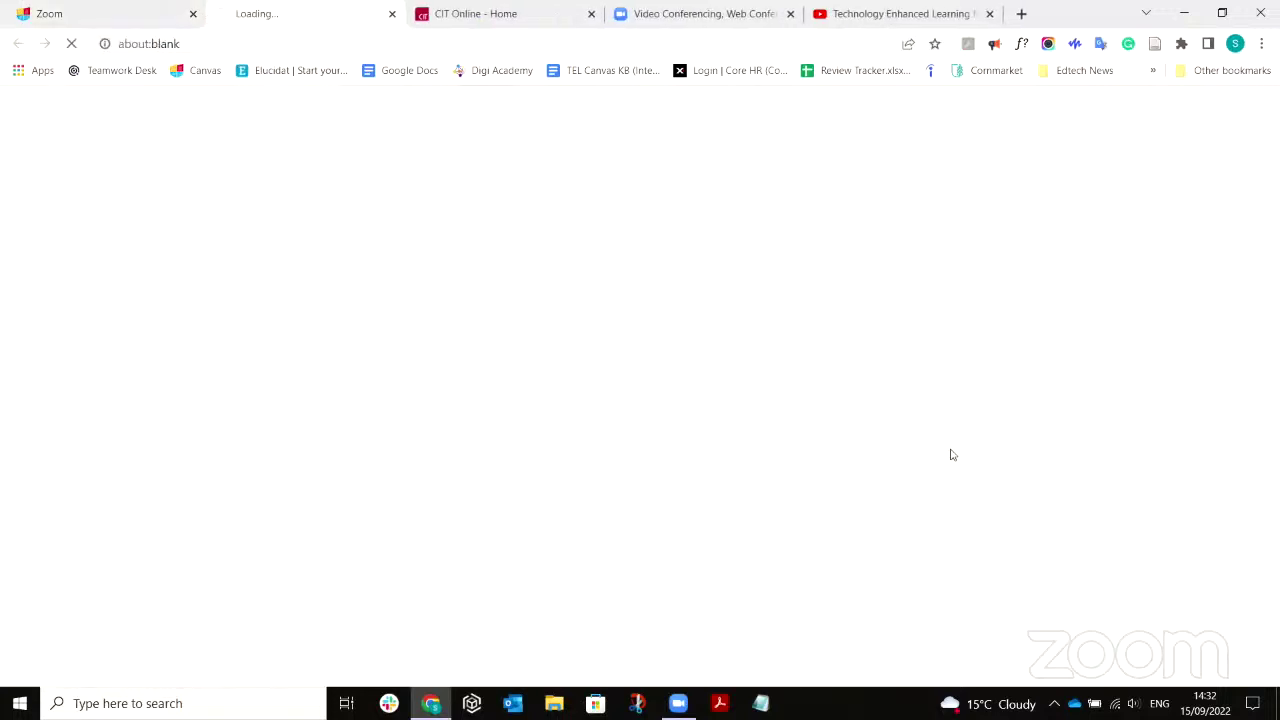
pyautogui.click(720, 187)
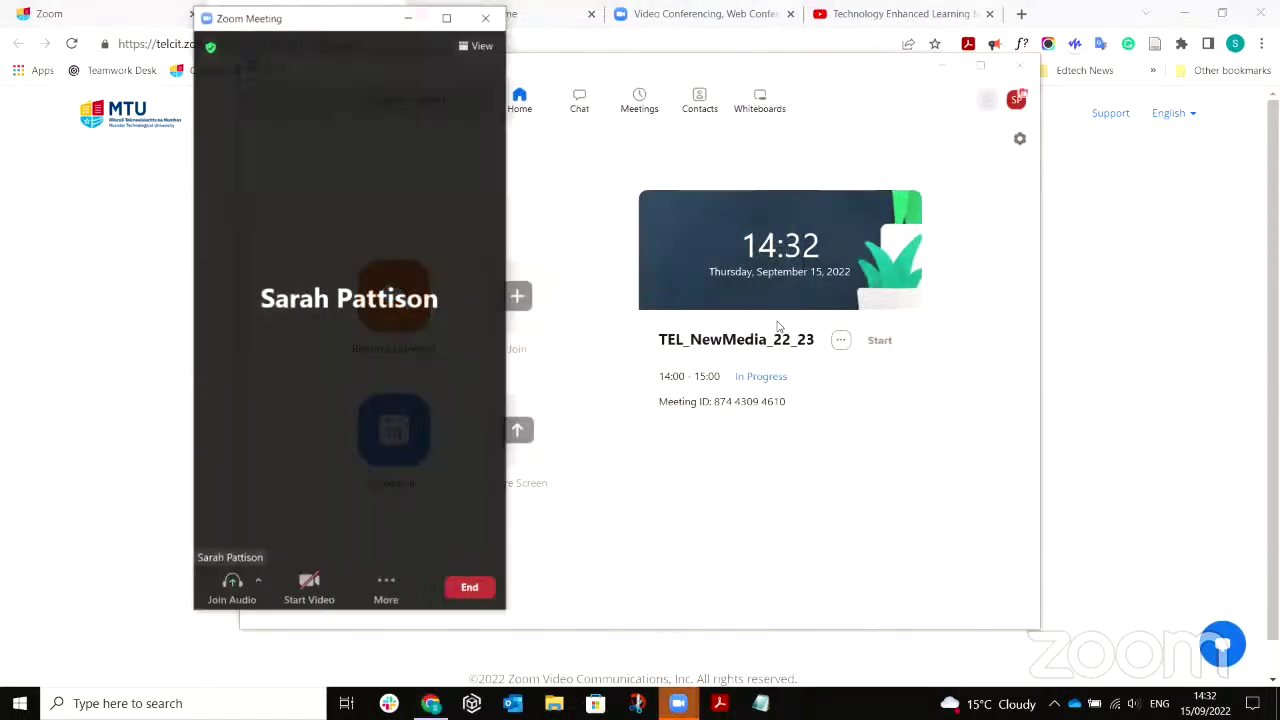
pyautogui.click(447, 16)
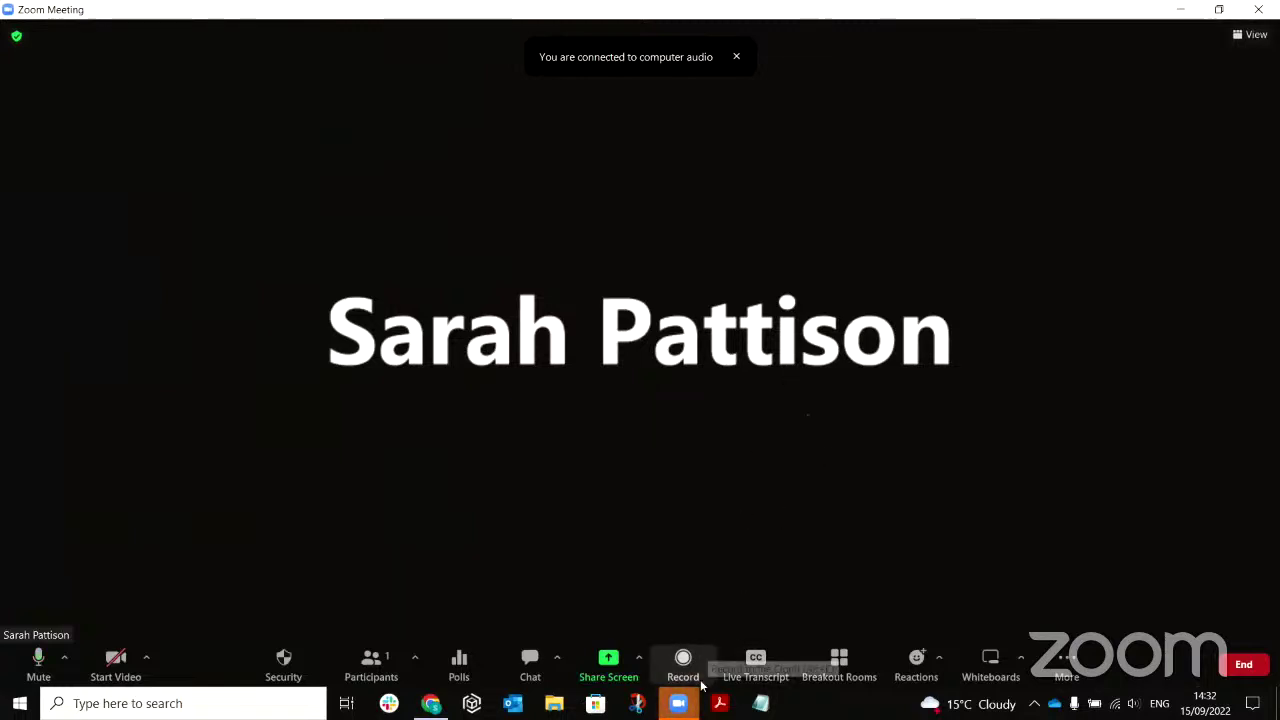
# Show the meeting's participants list and open the audio settings.
pyautogui.click(376, 660)
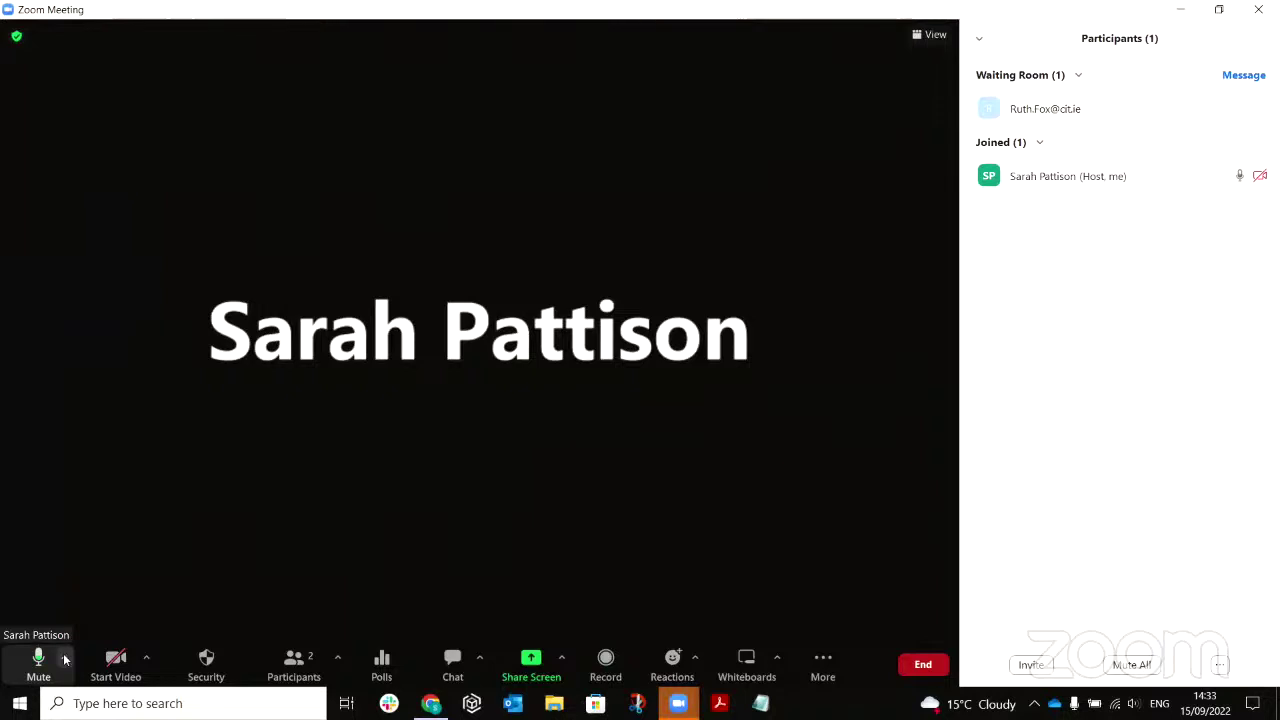
pyautogui.click(64, 658)
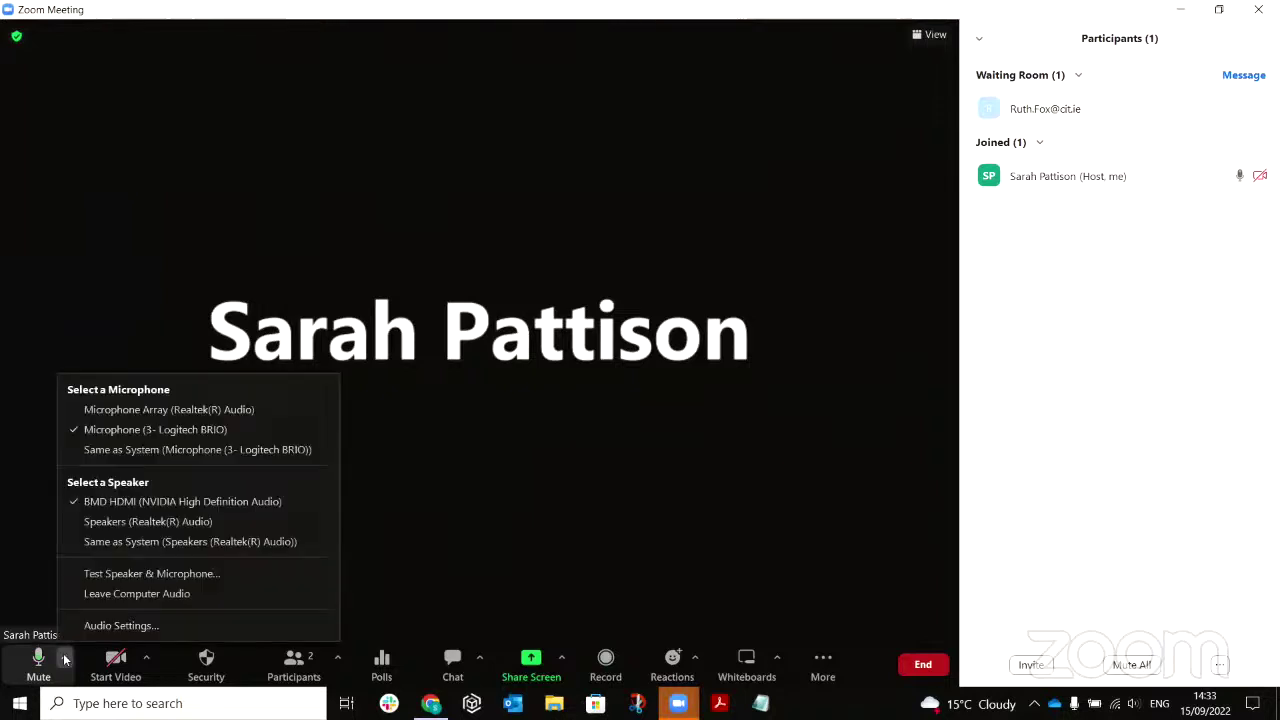
pyautogui.click(99, 626)
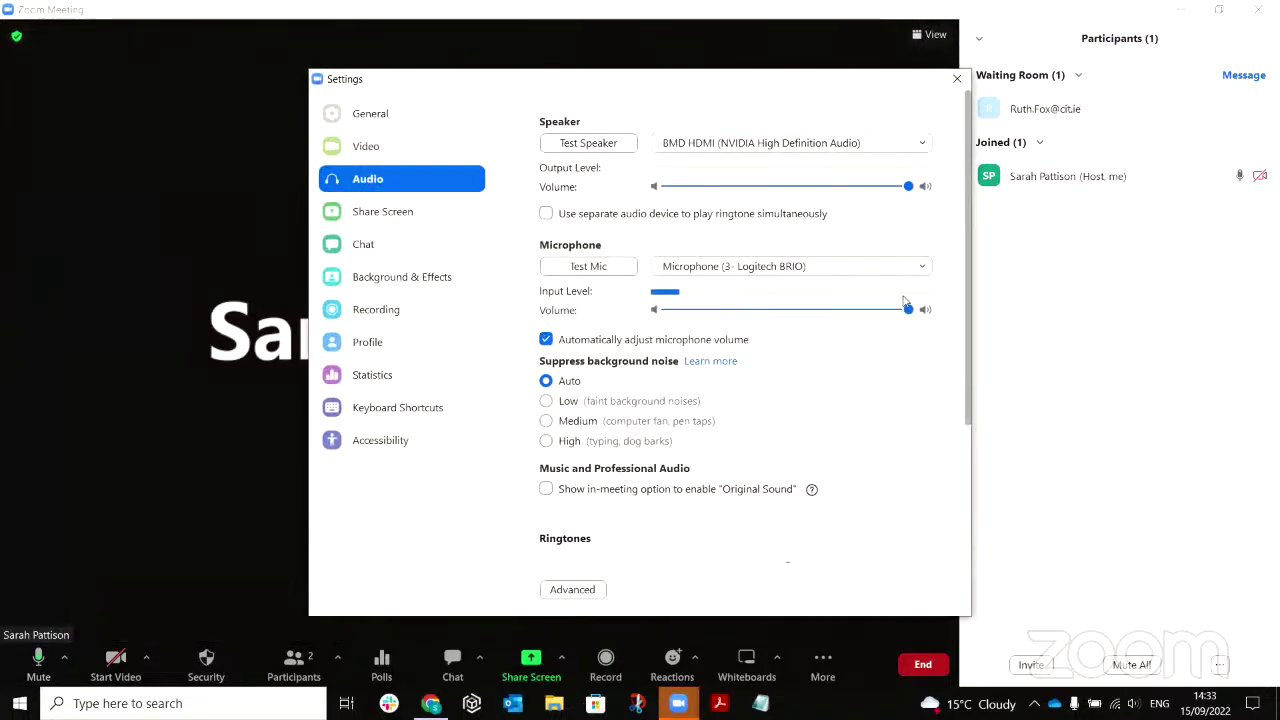
# Set the microphone to Microphone Array (Realtek(R) Audio) and test it.
pyautogui.click(789, 268)
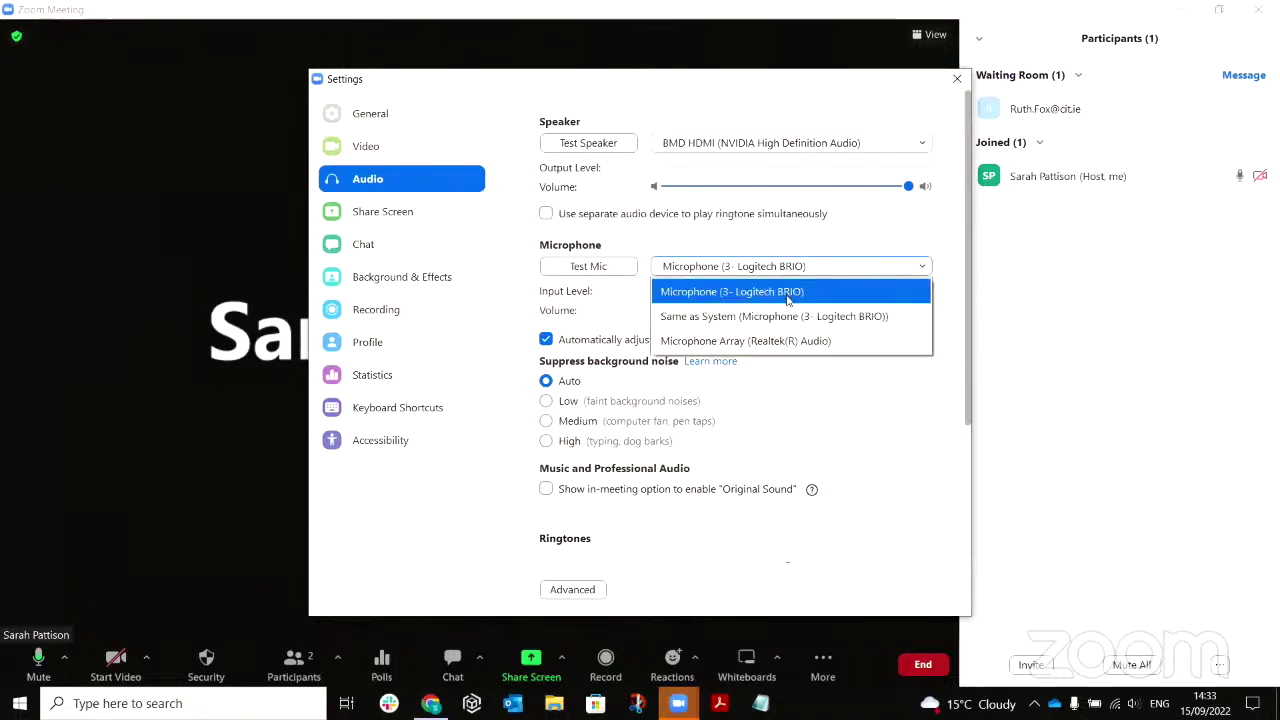
pyautogui.click(793, 316)
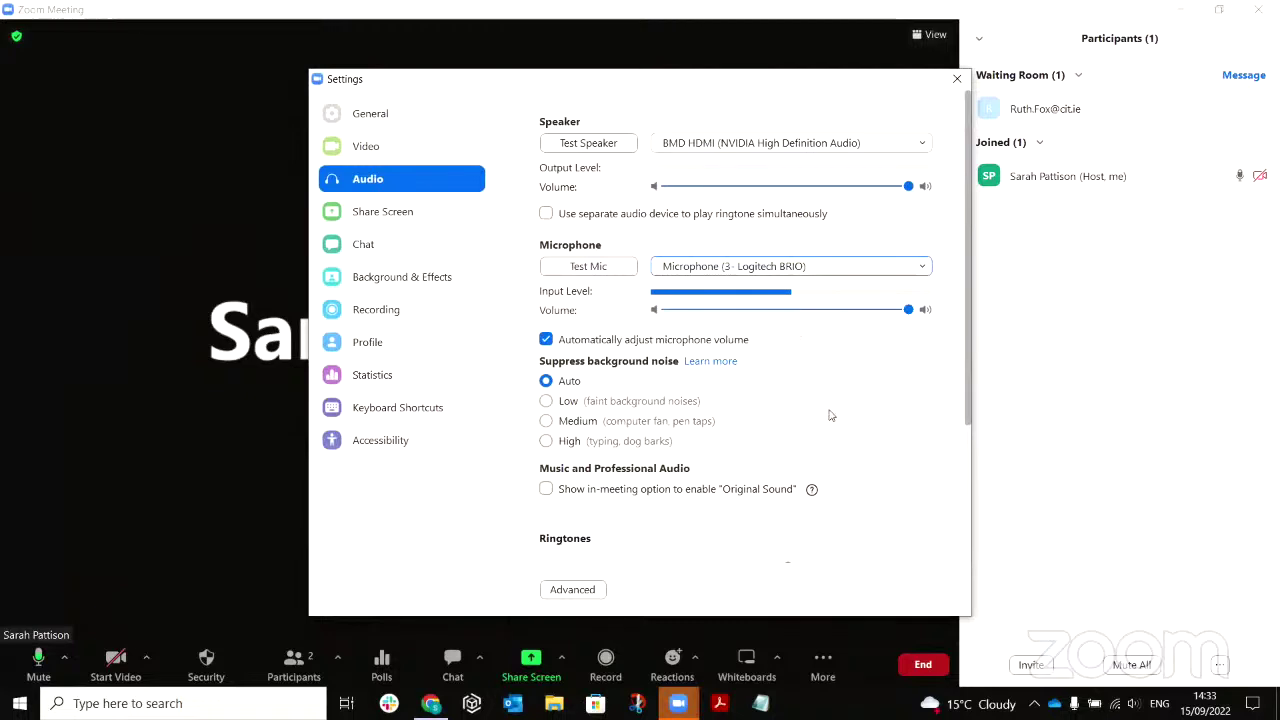
pyautogui.click(798, 268)
pyautogui.click(803, 340)
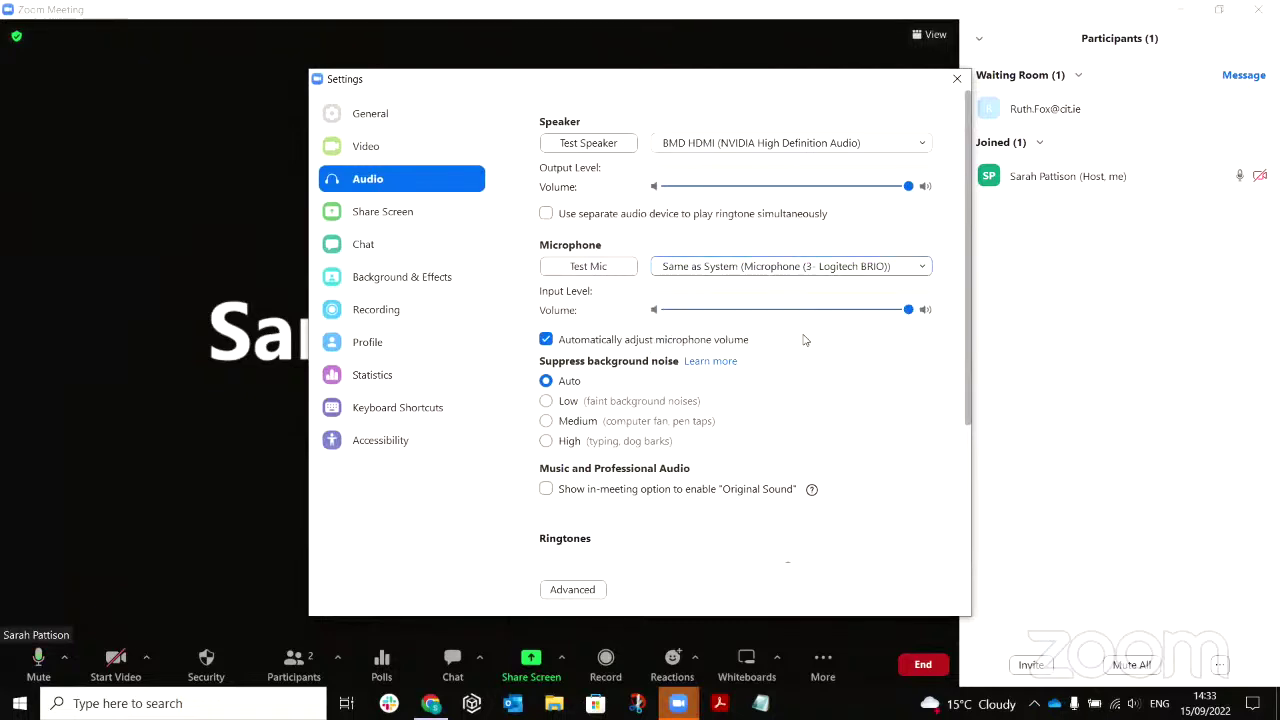
pyautogui.click(799, 267)
pyautogui.click(783, 291)
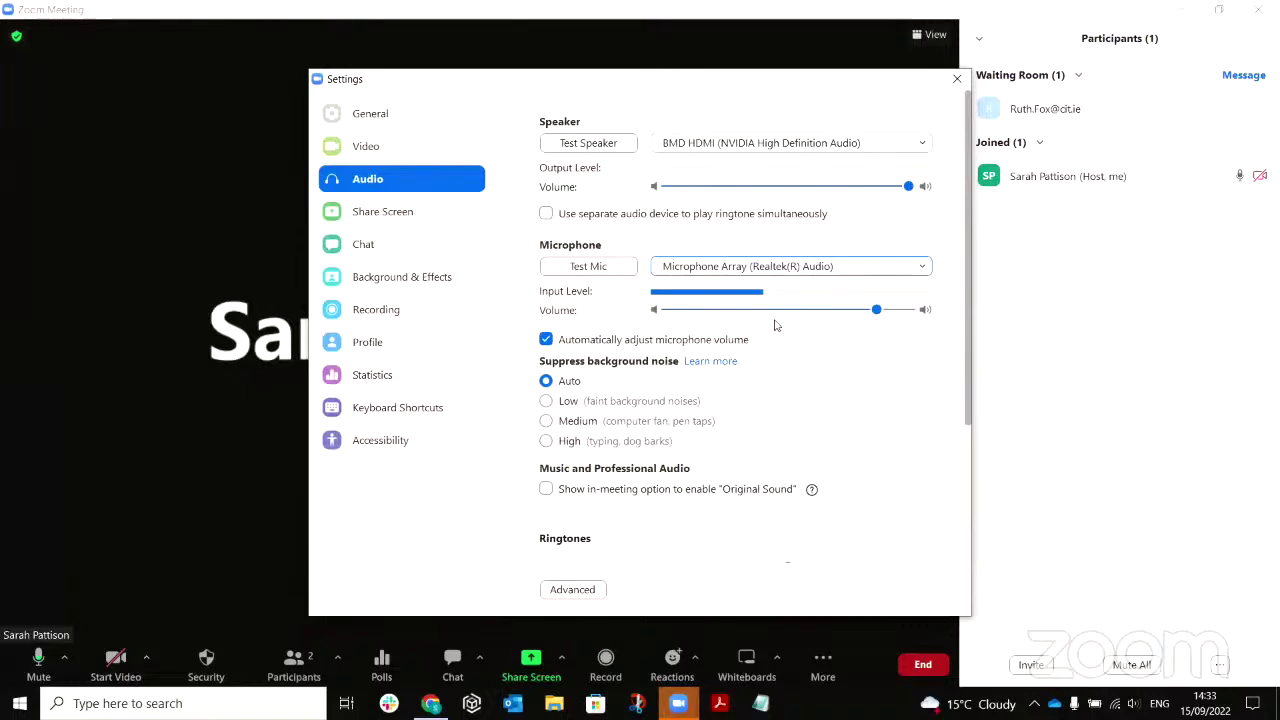
pyautogui.click(588, 266)
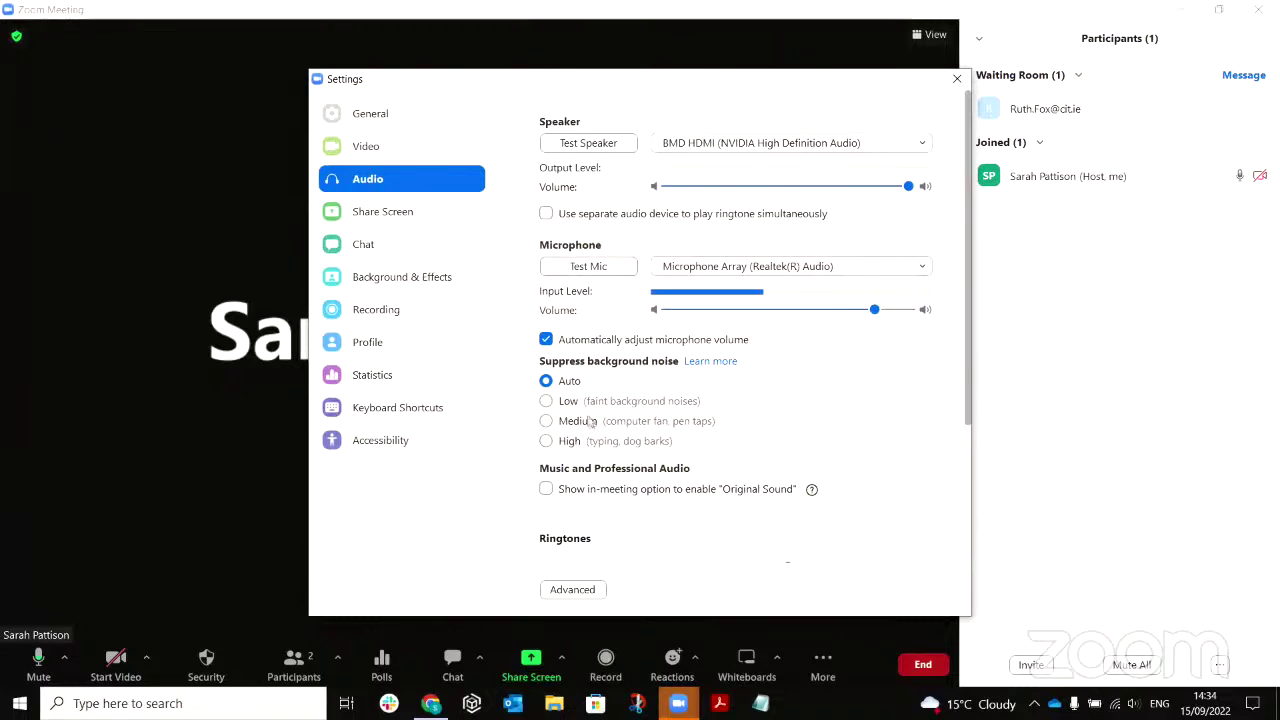
# Try the Medium, High and Low levels of background noise suppression and return it to Auto.
pyautogui.click(549, 422)
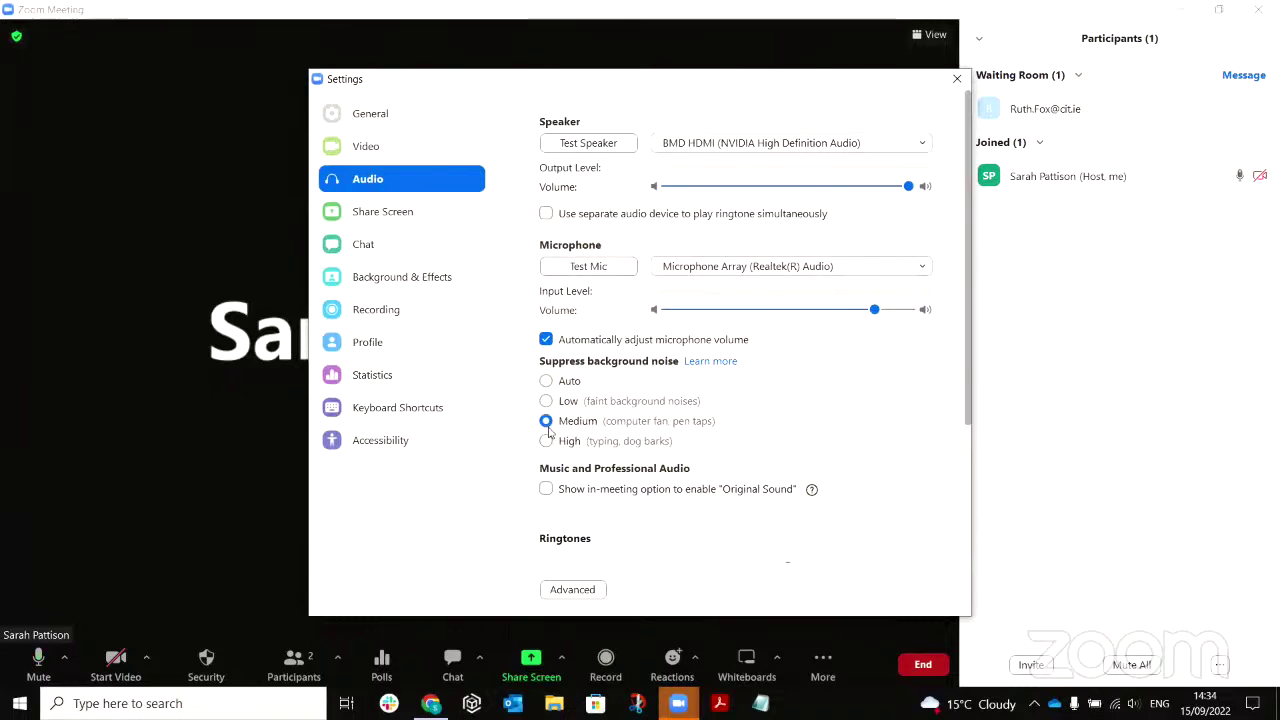
pyautogui.click(547, 443)
pyautogui.click(546, 401)
pyautogui.click(546, 381)
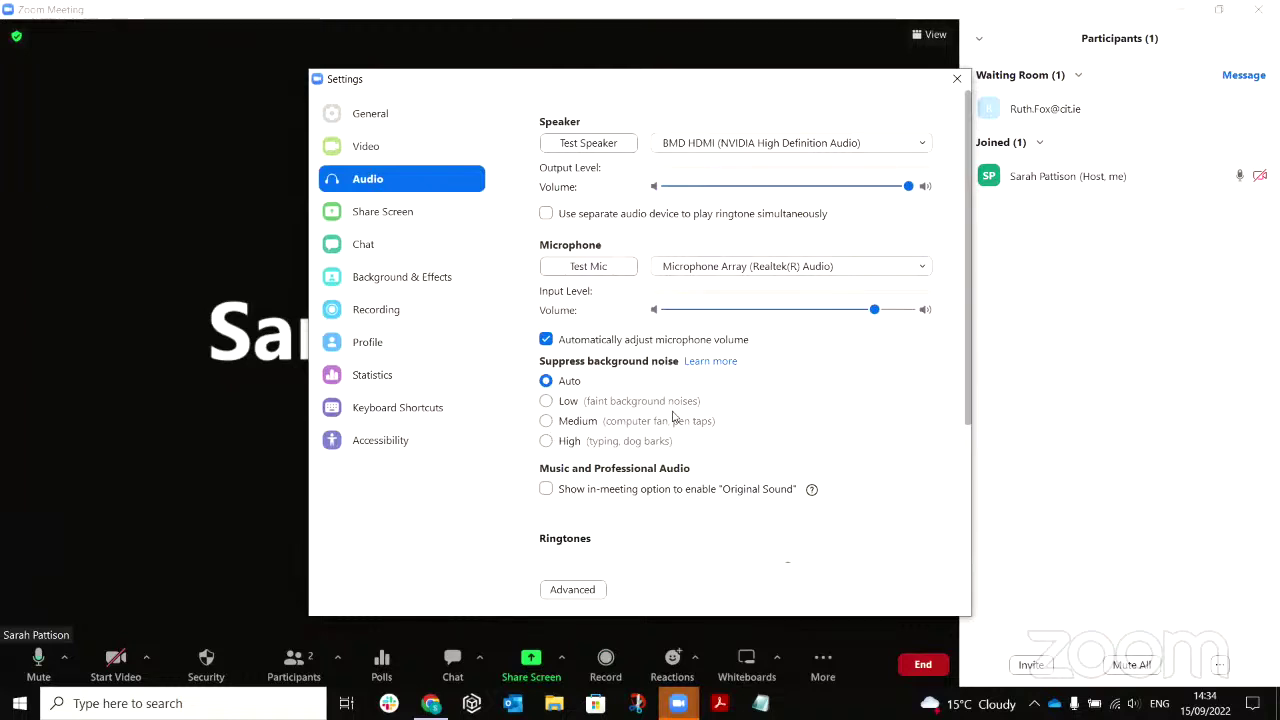
# Set the speaker to Same as System (Speakers (Realtek(R) Audio)) and play the test sound, stopping it again.
pyautogui.click(706, 145)
pyautogui.click(706, 145)
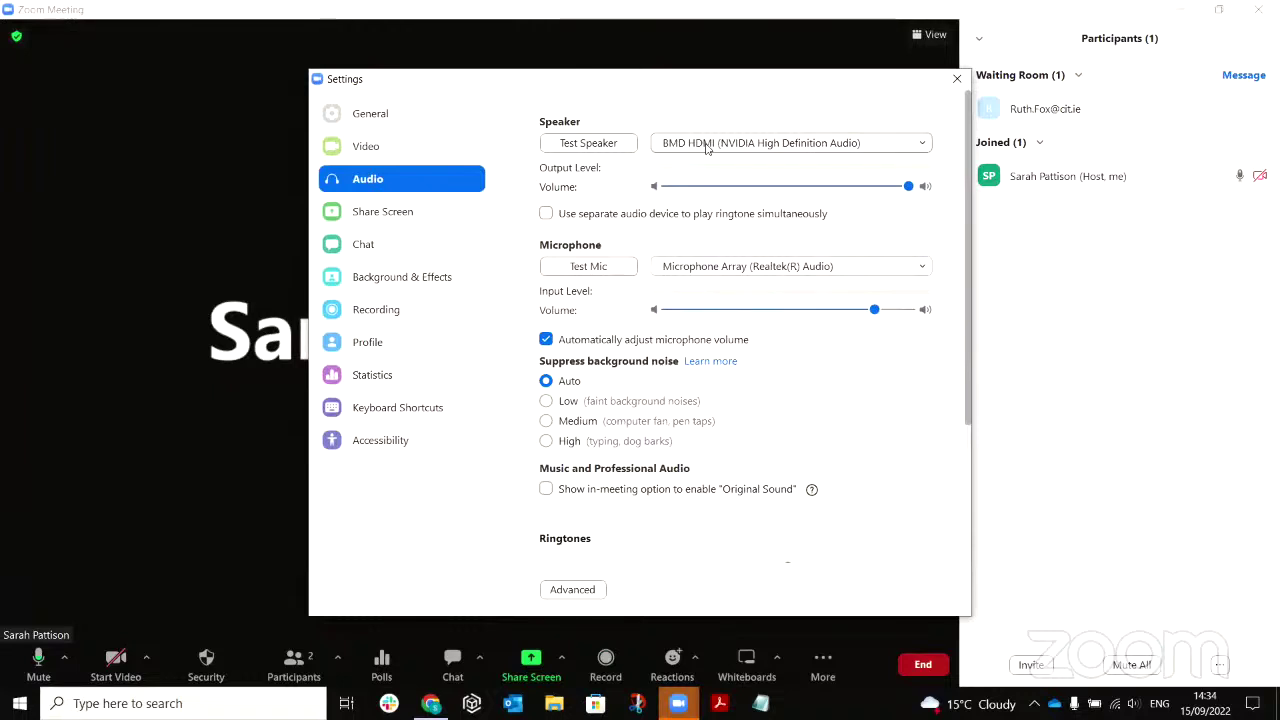
pyautogui.click(706, 145)
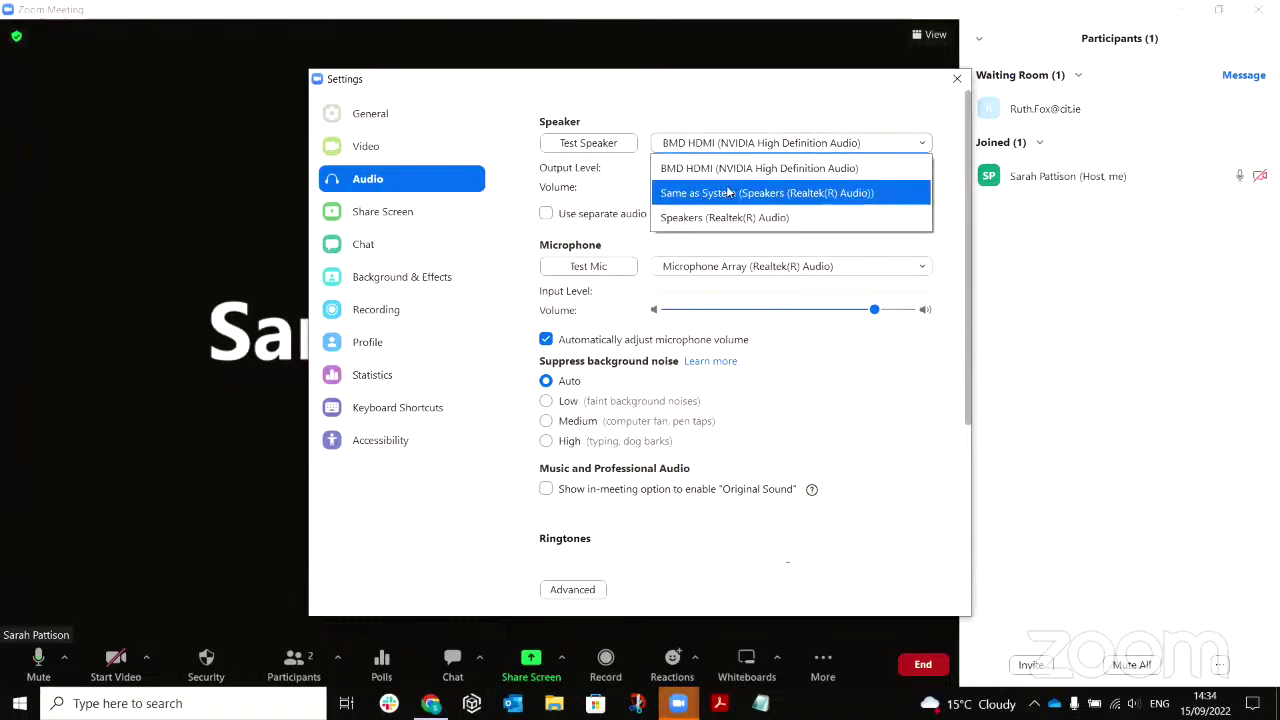
pyautogui.click(620, 185)
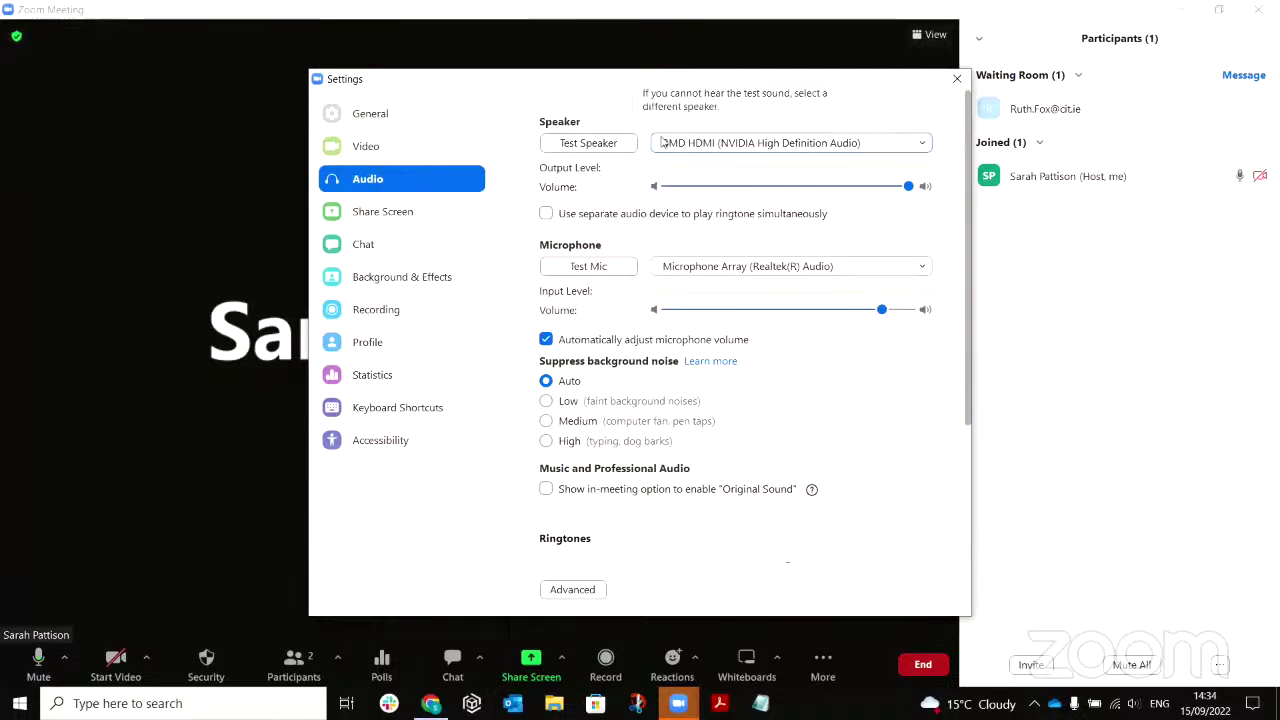
pyautogui.click(720, 143)
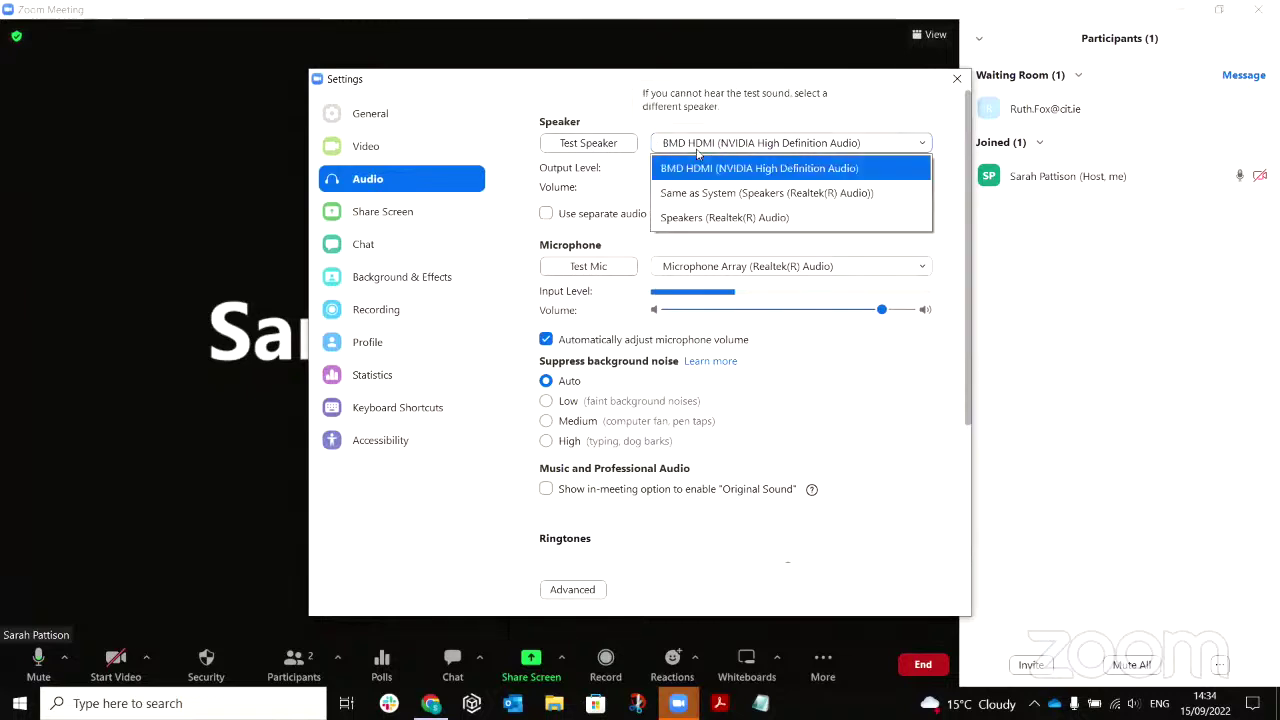
pyautogui.click(740, 191)
pyautogui.click(620, 143)
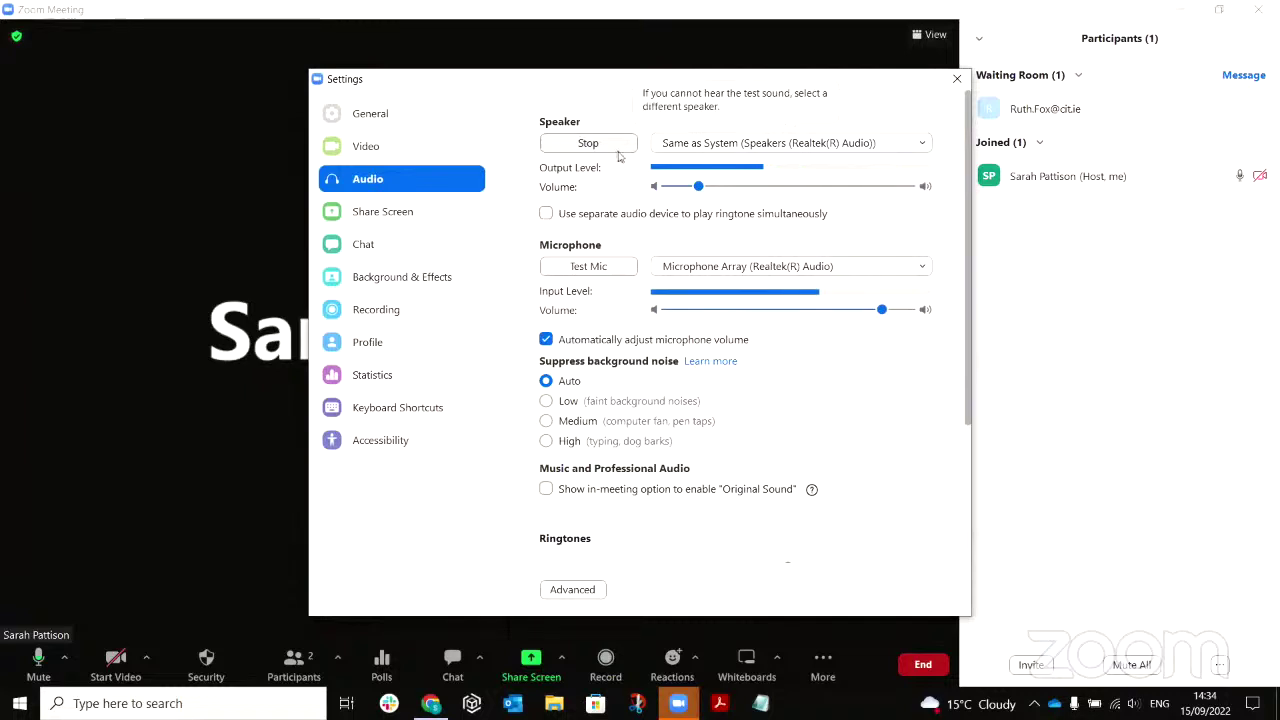
pyautogui.click(590, 146)
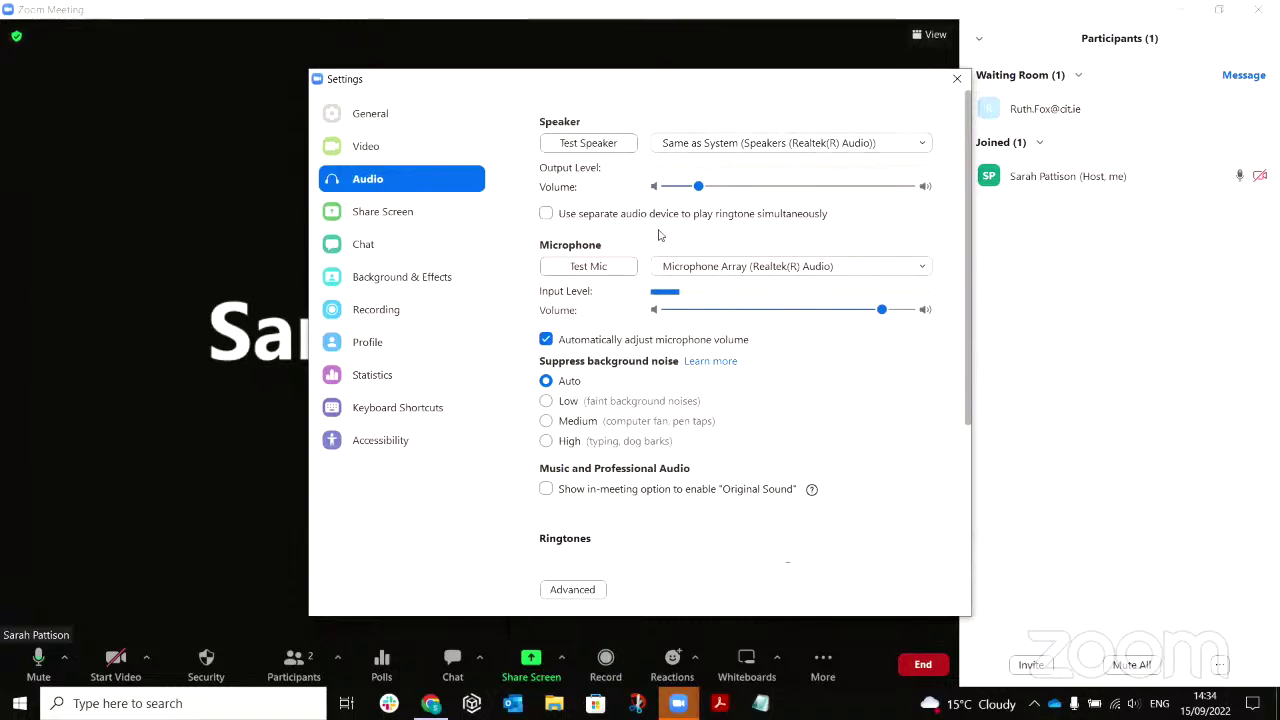
# Preview the Integrated Webcam in the video settings and switch the camera back to Logitech BRIO.
pyautogui.click(439, 150)
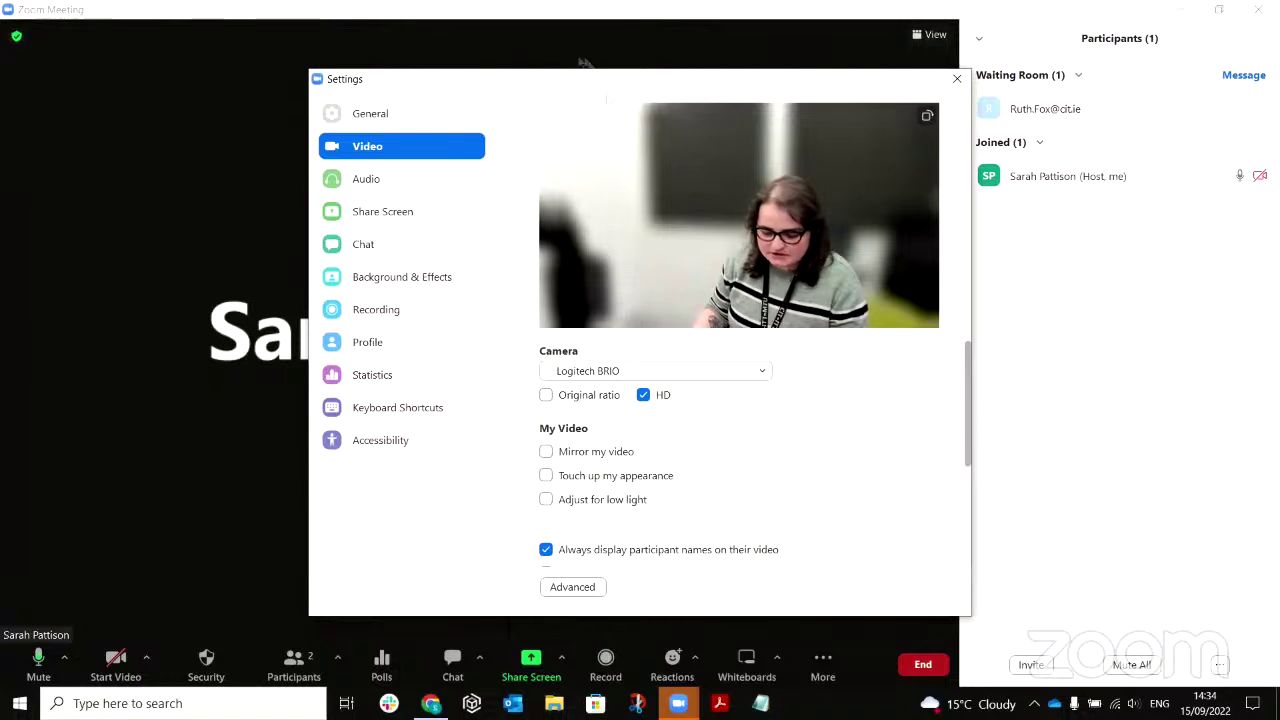
pyautogui.click(617, 371)
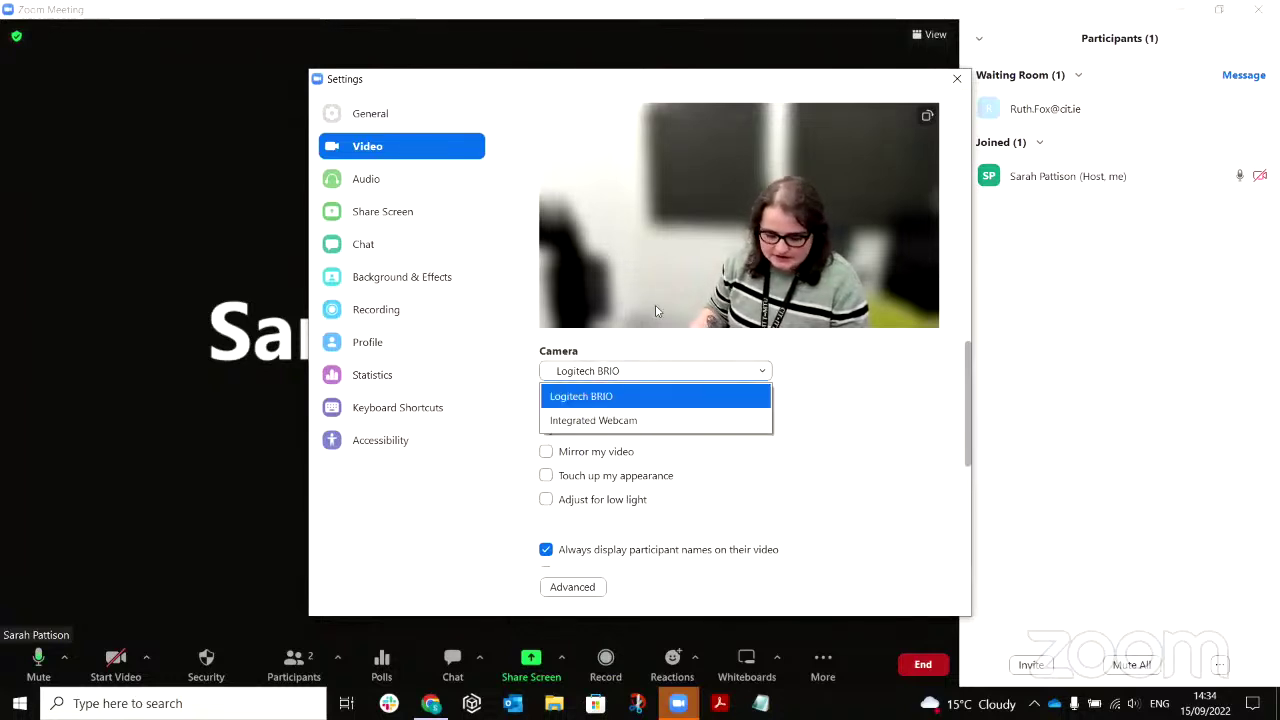
pyautogui.click(436, 158)
pyautogui.click(673, 371)
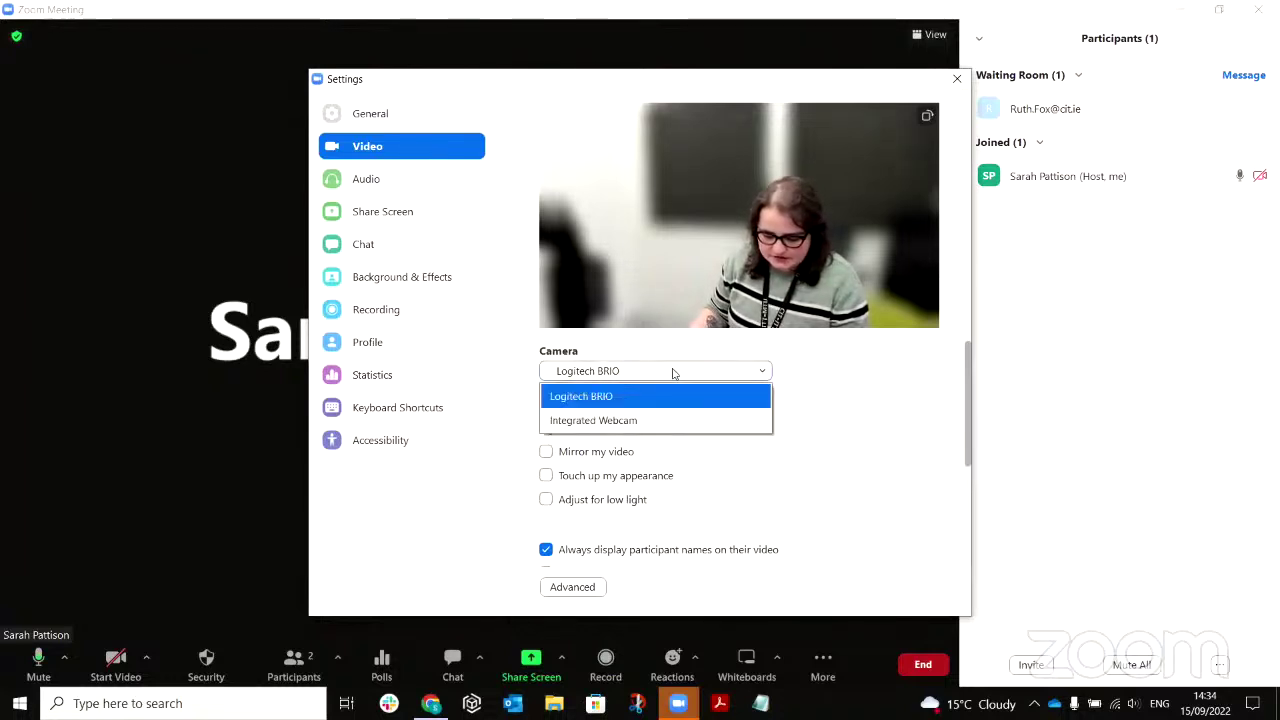
pyautogui.click(709, 418)
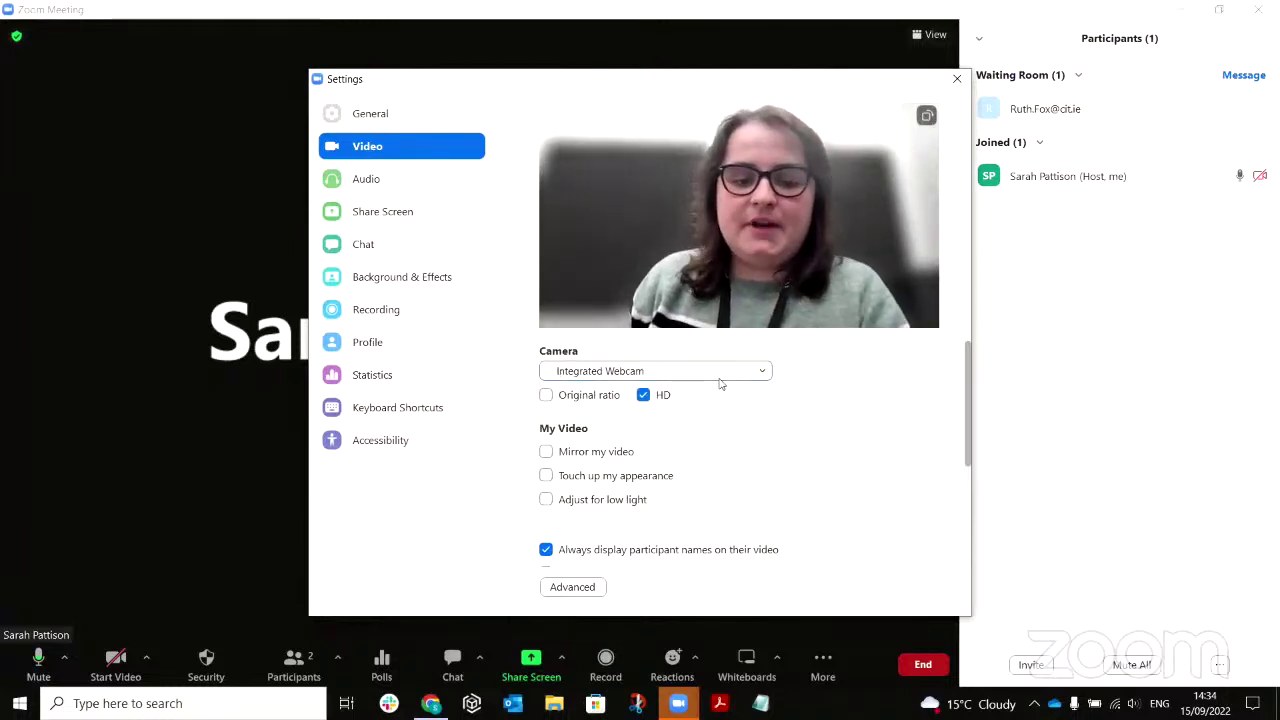
pyautogui.click(714, 374)
pyautogui.click(712, 420)
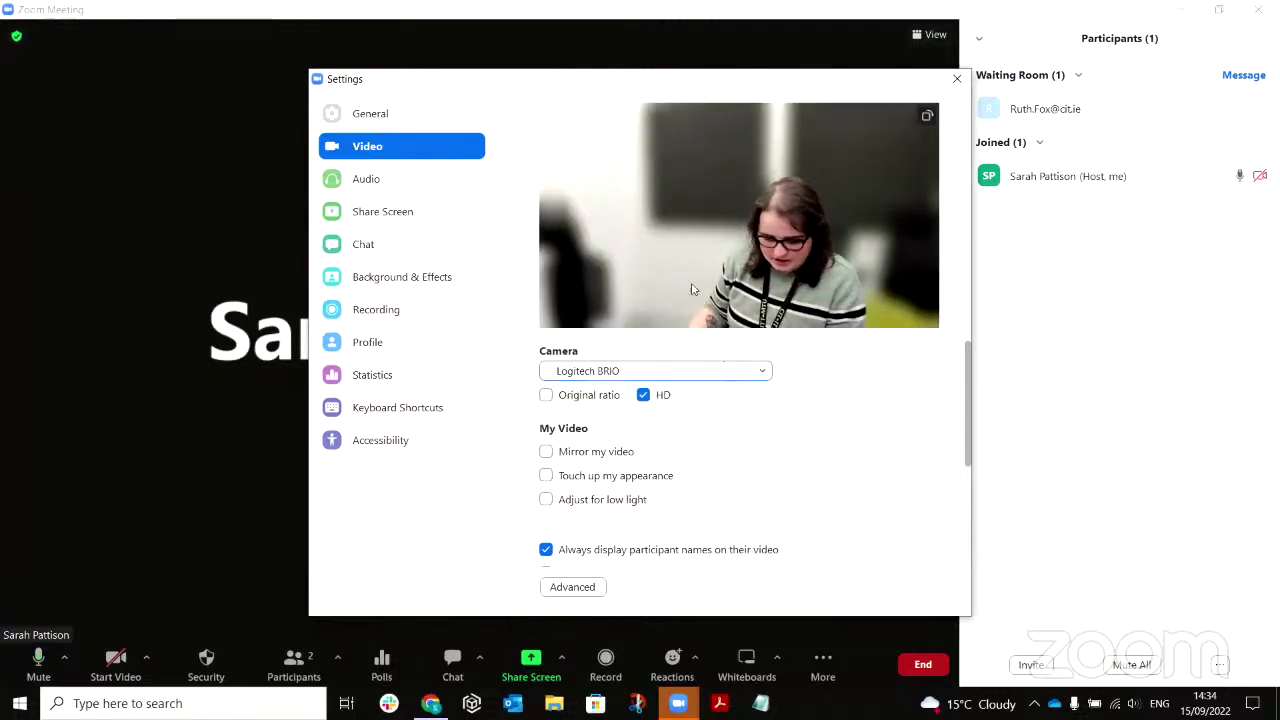
# Turn HD video off and on again, and try mirroring the video before turning mirroring off.
pyautogui.click(645, 400)
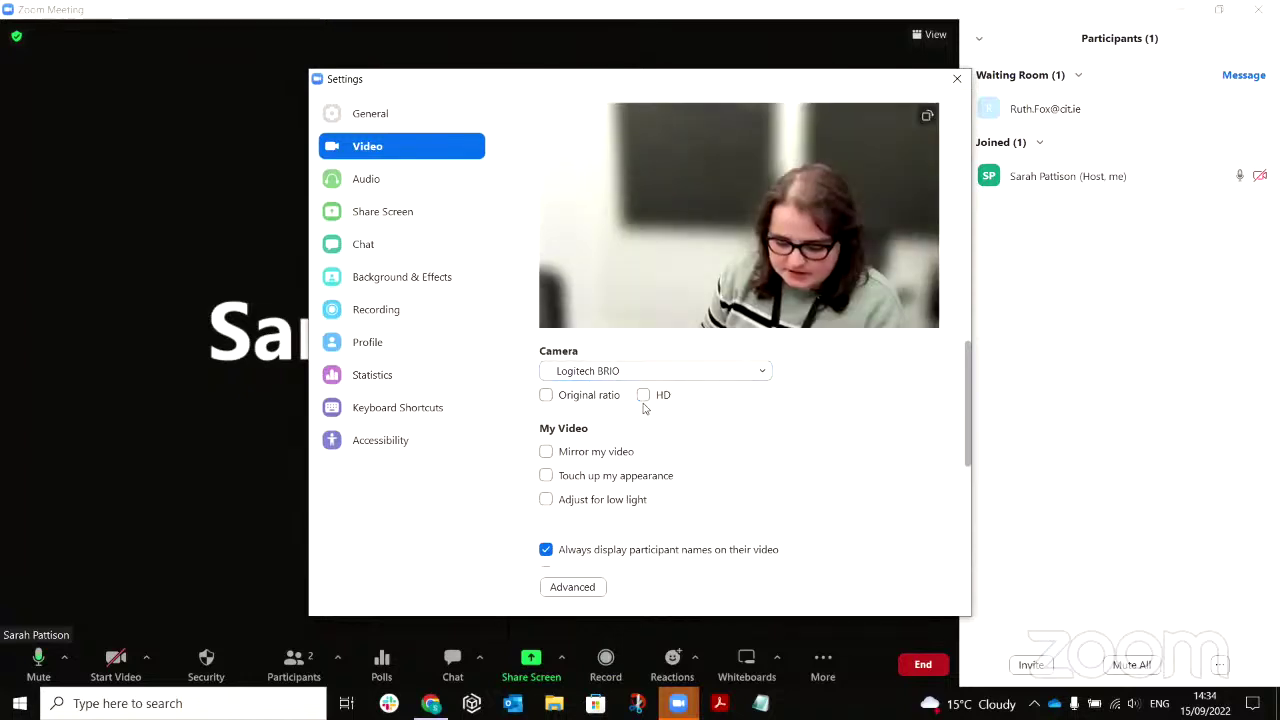
pyautogui.click(645, 397)
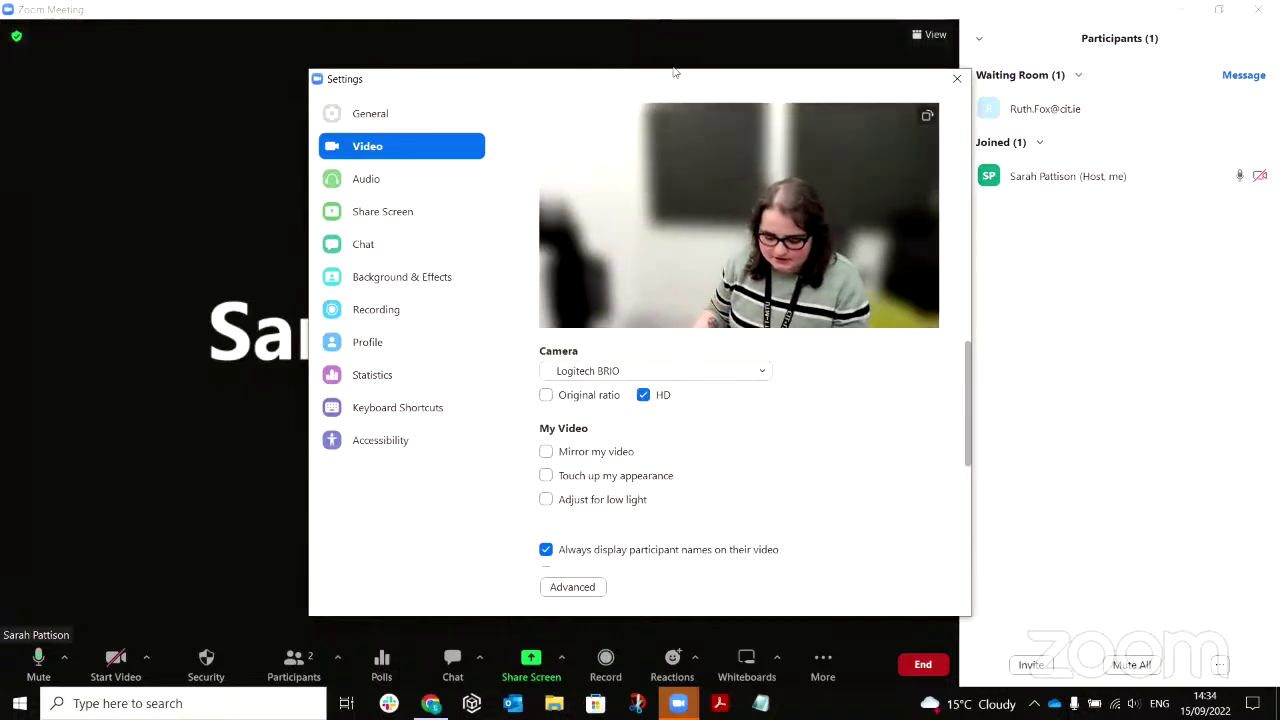
pyautogui.click(547, 453)
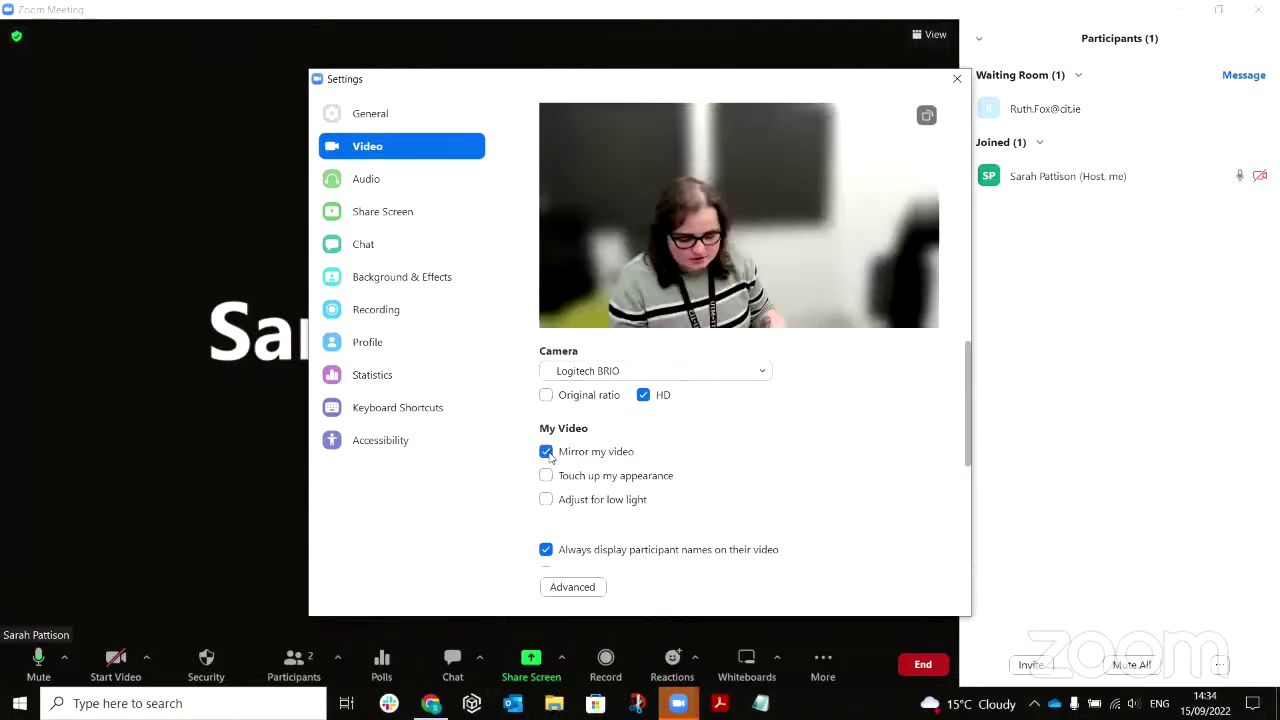
pyautogui.click(547, 453)
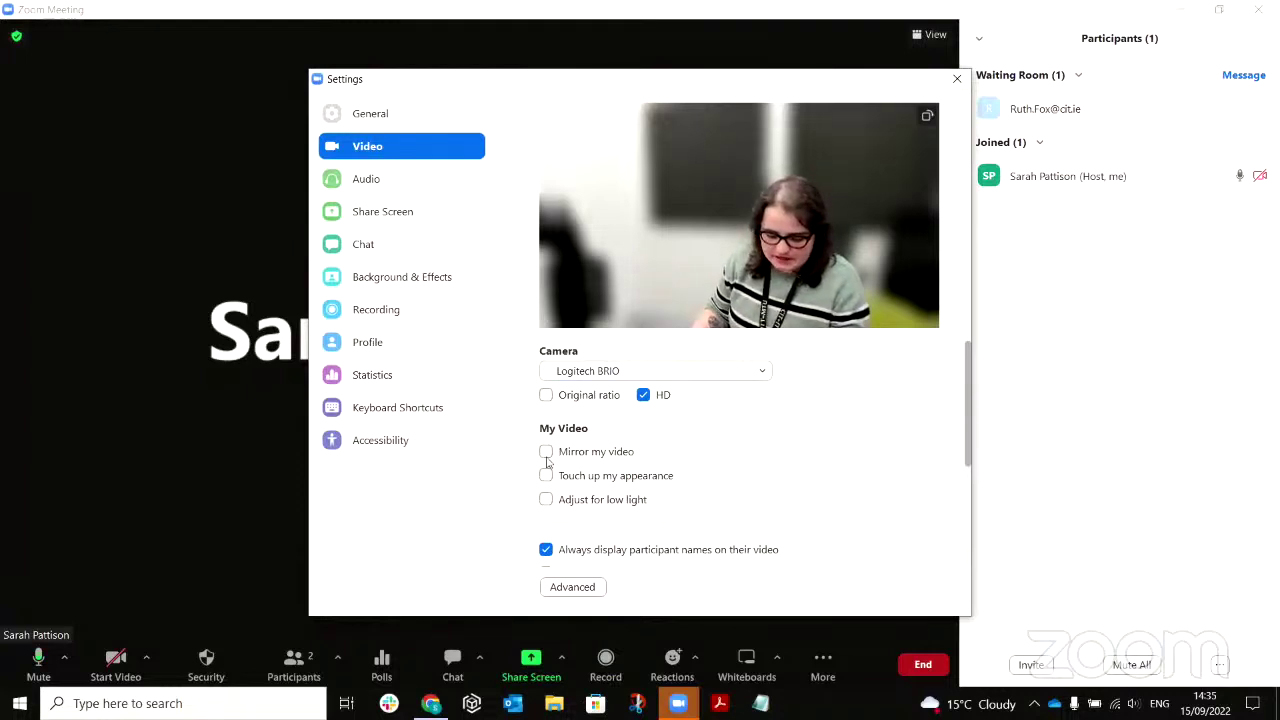
pyautogui.click(546, 453)
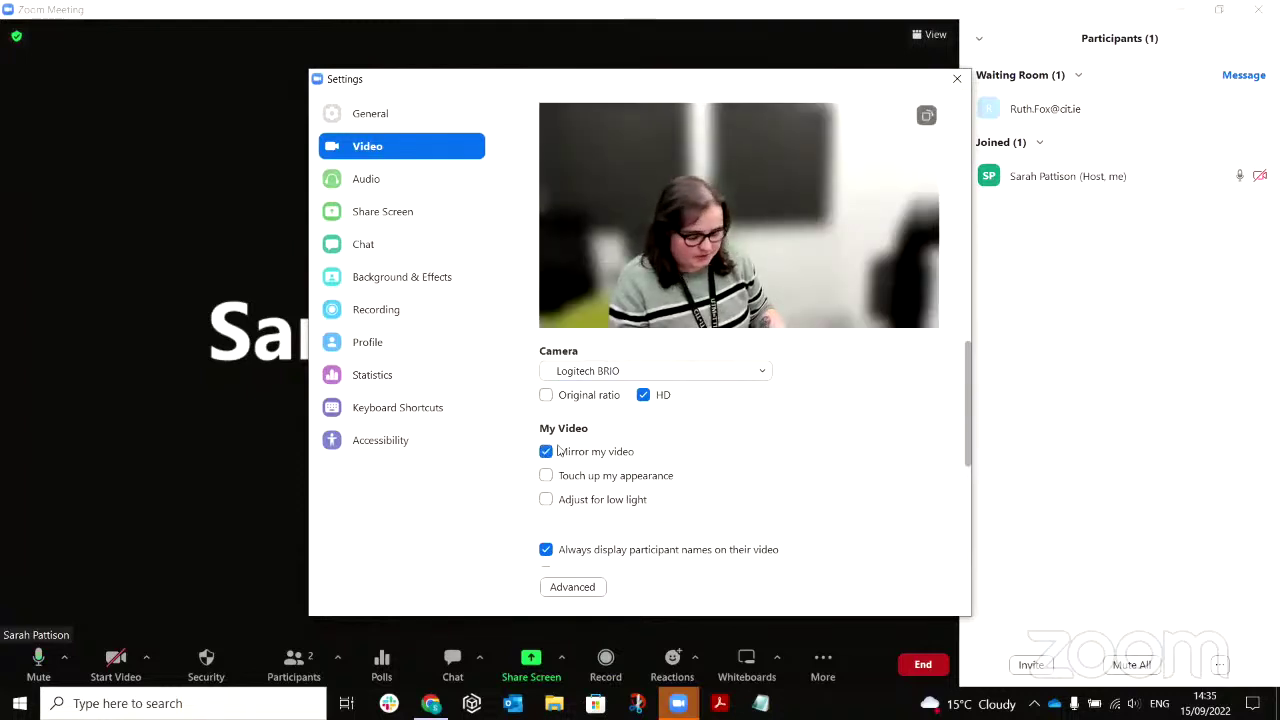
pyautogui.click(557, 451)
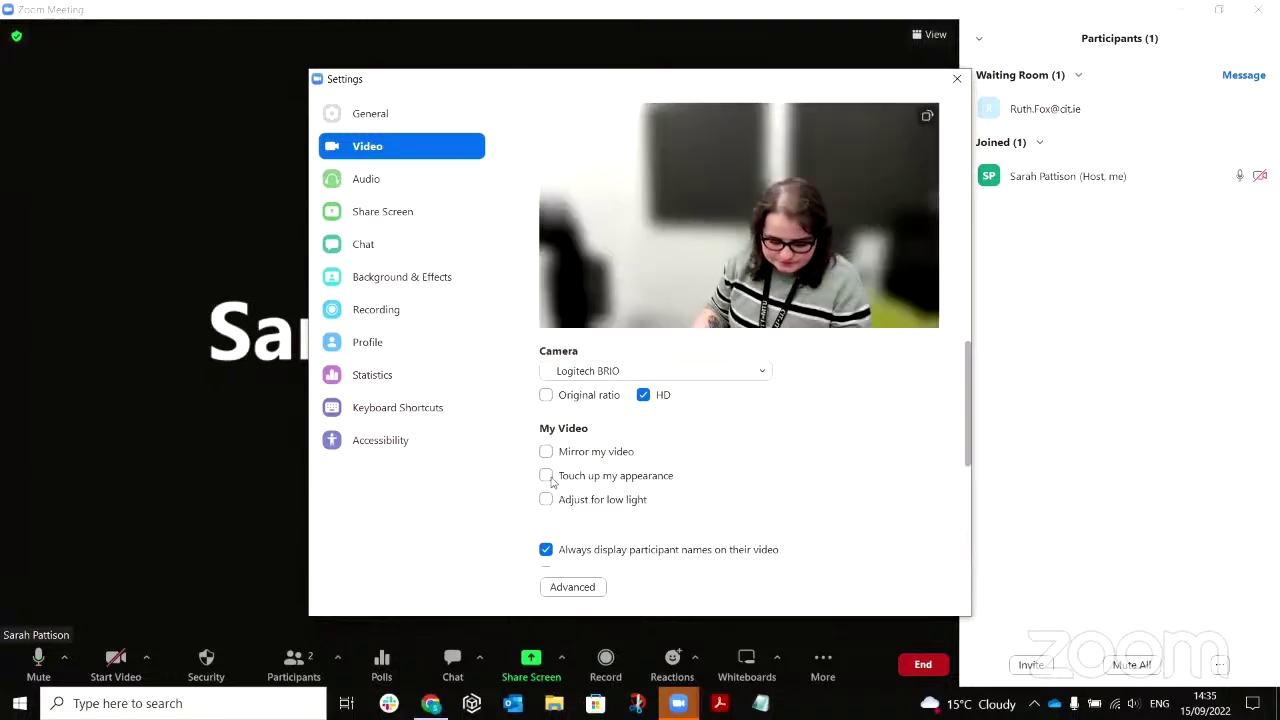
# Turn on Touch up my appearance, adjust its strength and turn it off again.
pyautogui.click(547, 477)
pyautogui.moveTo(738, 480); pyautogui.dragTo(811, 486)
pyautogui.click(554, 478)
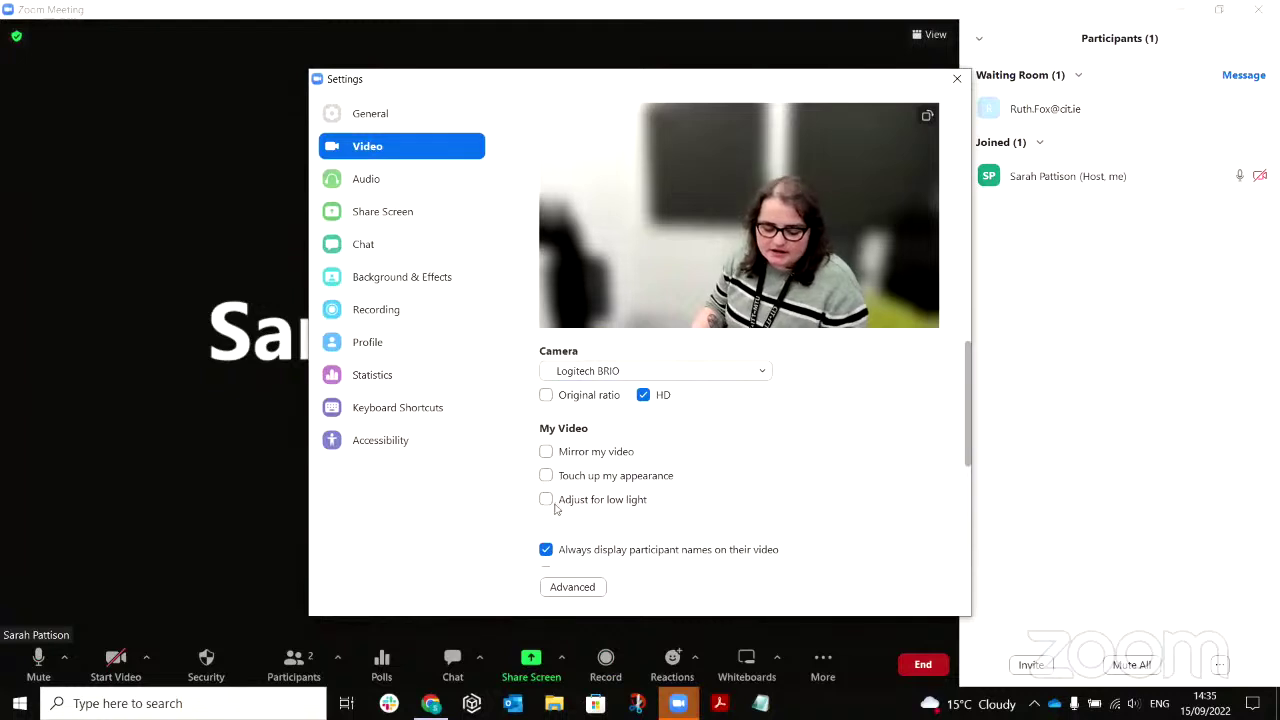
# Turn on Adjust for low light, check its Auto and Manual modes and turn it off again.
pyautogui.click(546, 500)
pyautogui.click(546, 501)
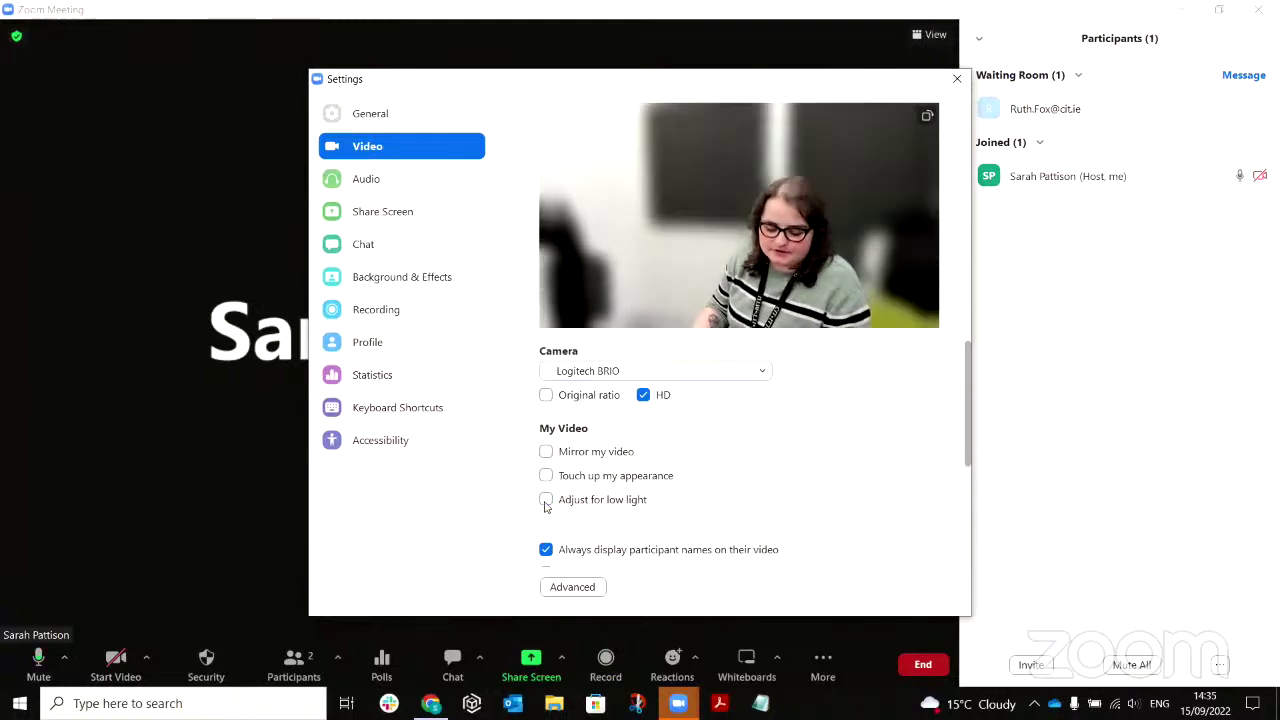
pyautogui.click(546, 500)
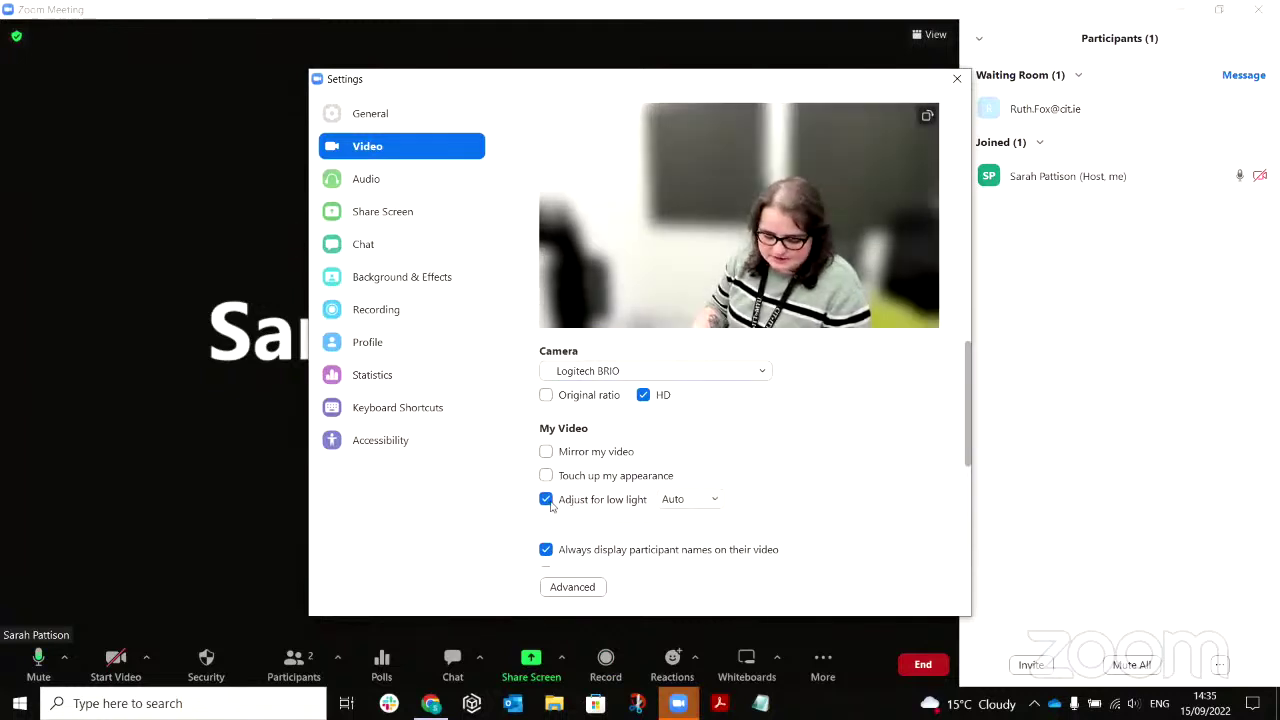
pyautogui.click(705, 500)
pyautogui.click(705, 500)
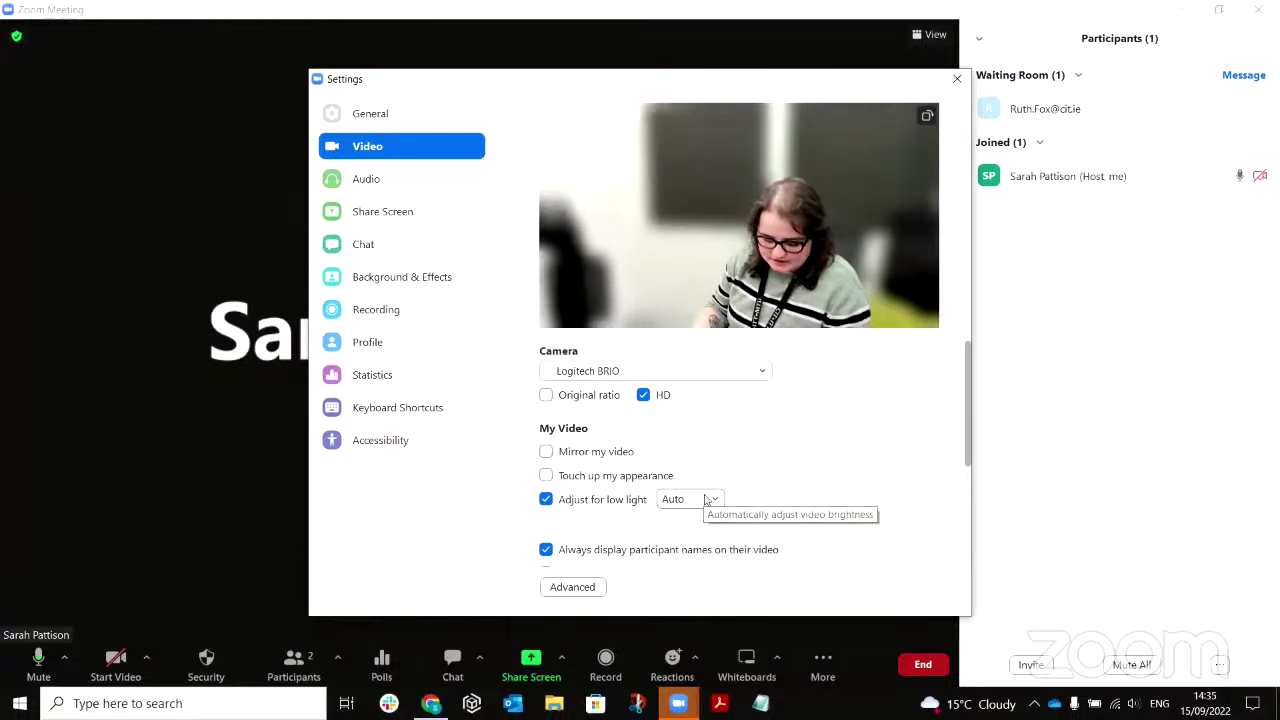
pyautogui.click(546, 501)
pyautogui.click(546, 500)
pyautogui.click(690, 499)
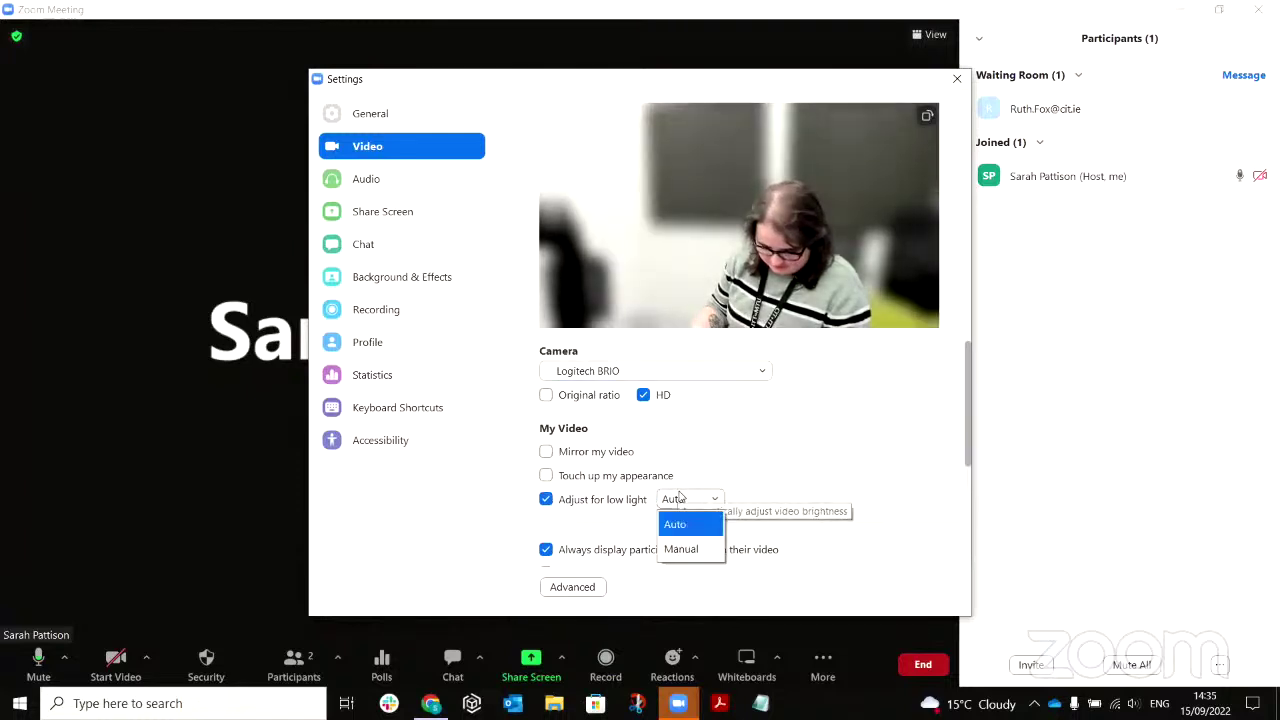
pyautogui.click(680, 523)
pyautogui.click(546, 500)
# Look through the remaining video options and open the Background & Effects settings.
pyautogui.scroll(-2, 590, 486)
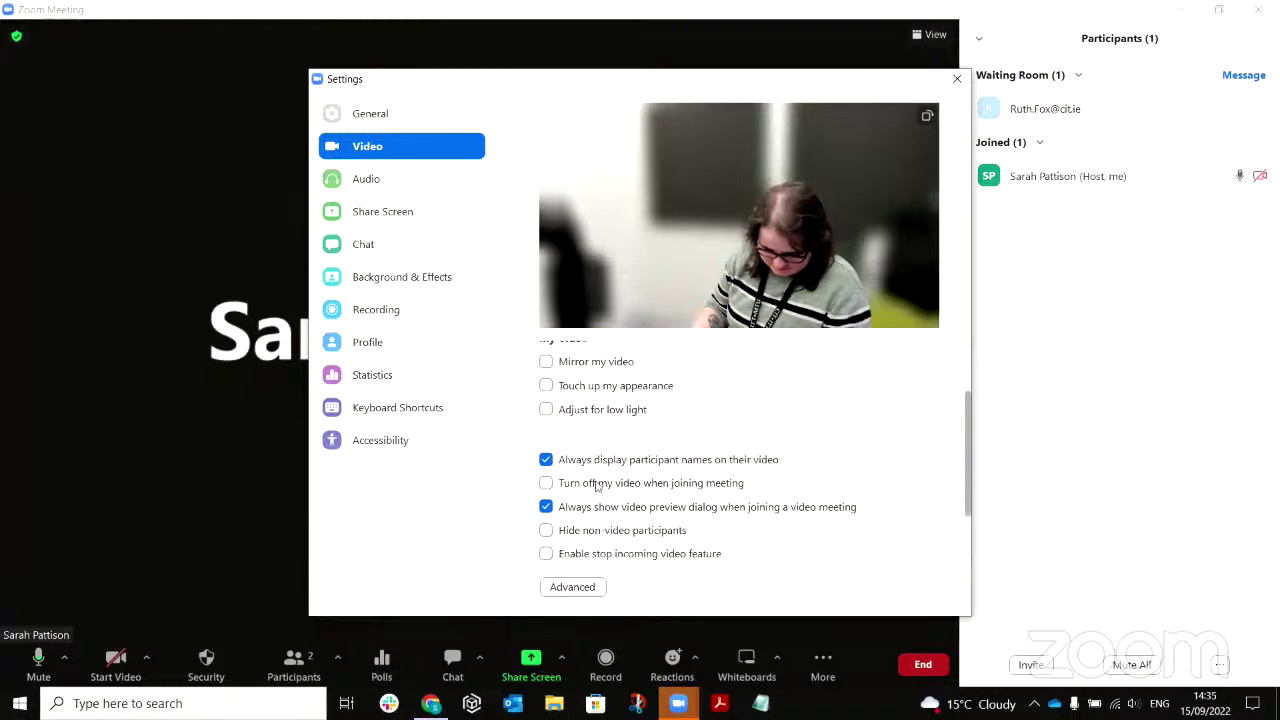
pyautogui.scroll(-2, 577, 437)
pyautogui.scroll(4, 577, 437)
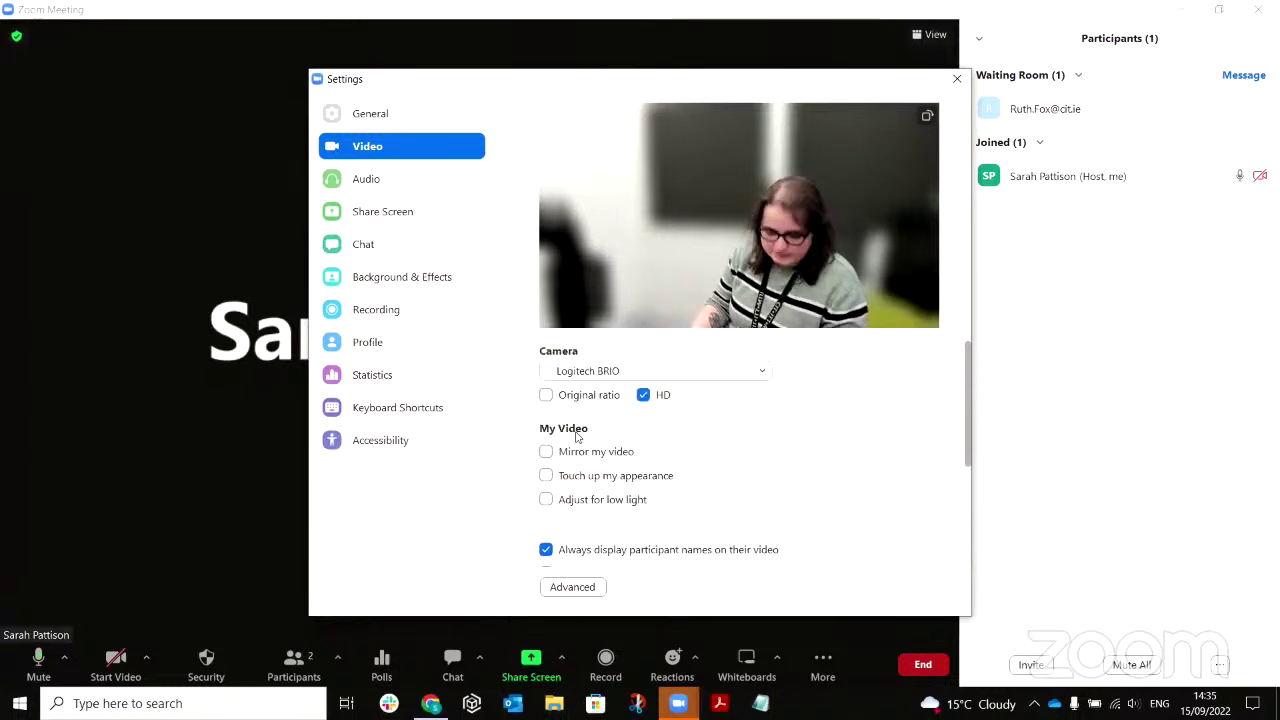
pyautogui.click(395, 272)
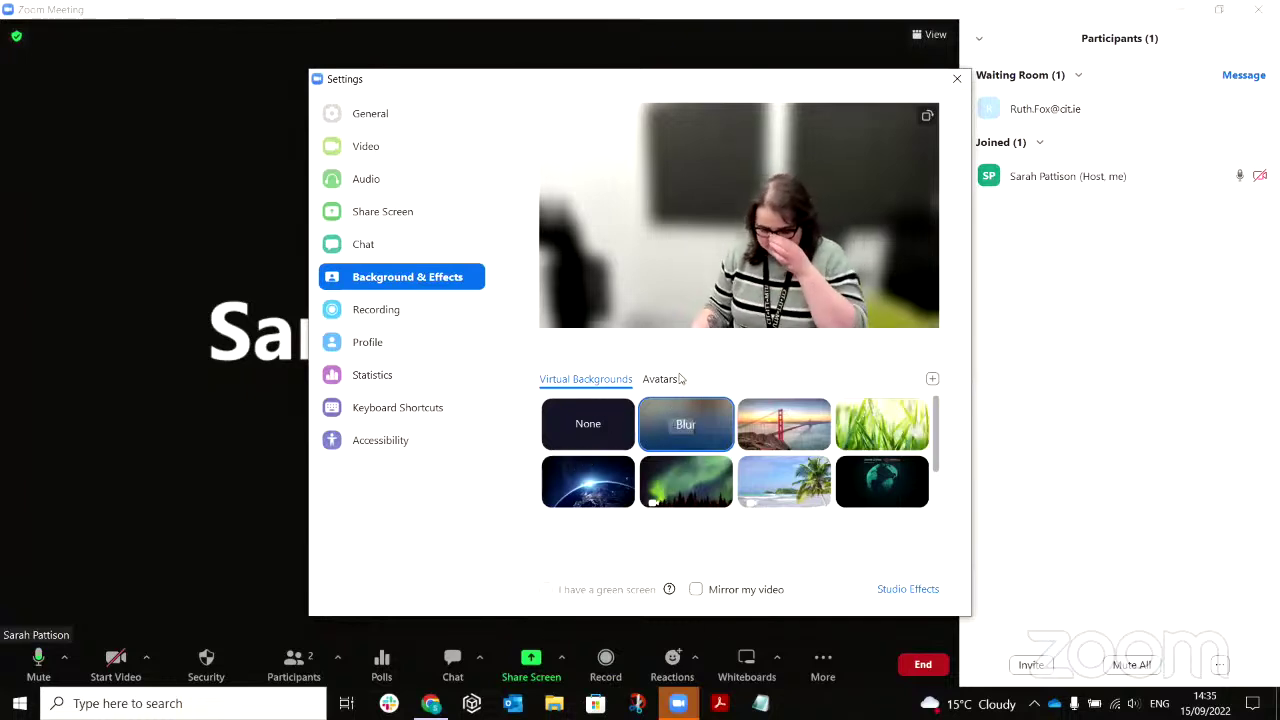
# Apply the MTU-branded virtual background, check the choices for adding an own image or video background, and close the settings.
pyautogui.click(625, 437)
pyautogui.click(656, 437)
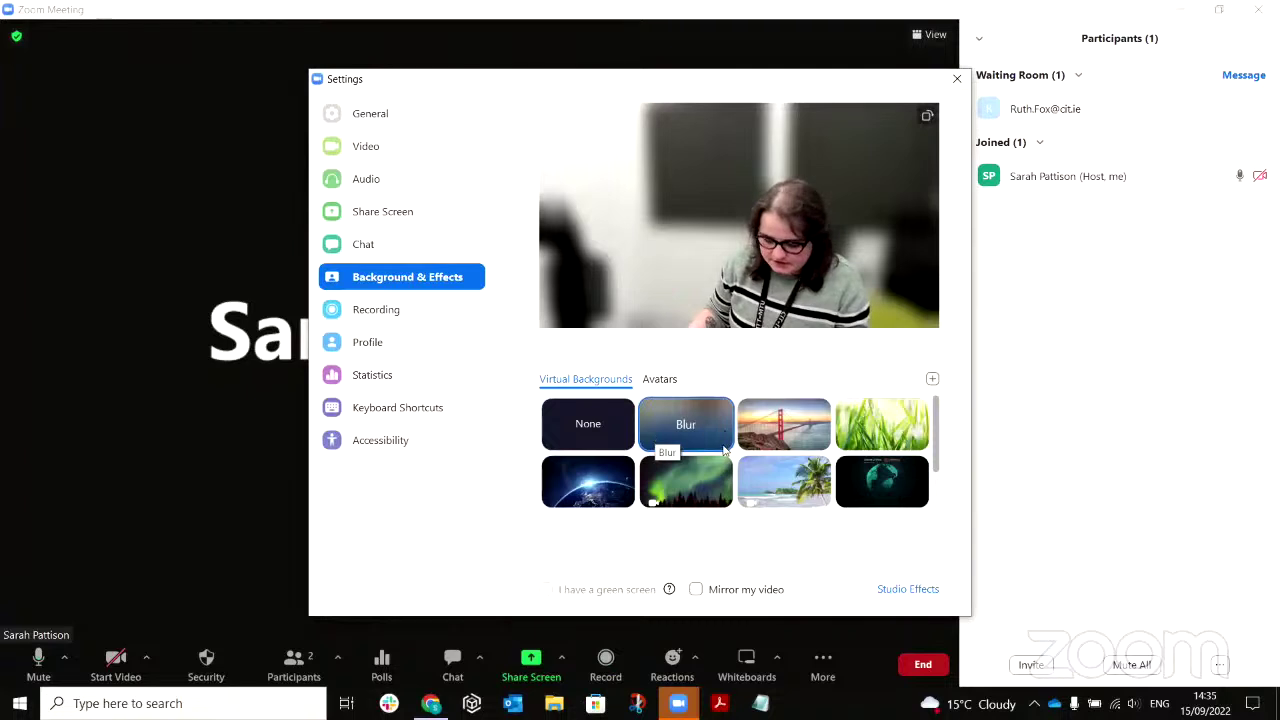
pyautogui.scroll(-1, 724, 451)
pyautogui.scroll(1, 687, 430)
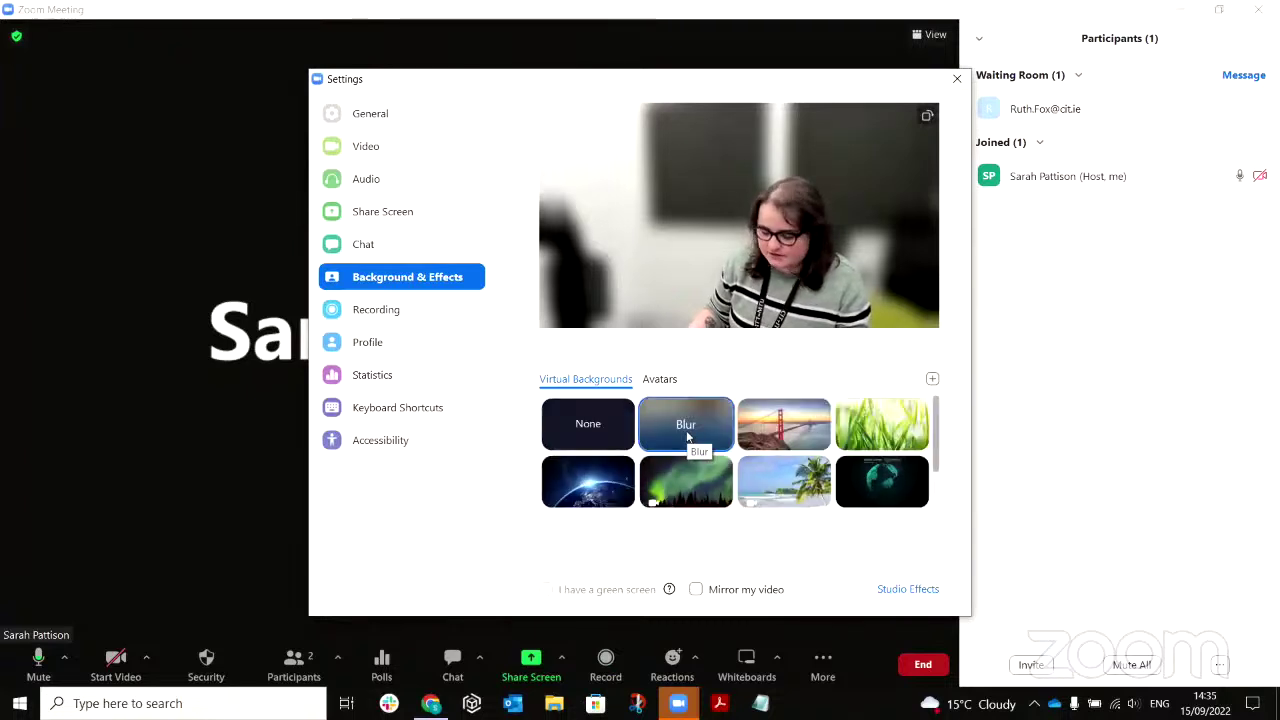
pyautogui.scroll(-1, 686, 425)
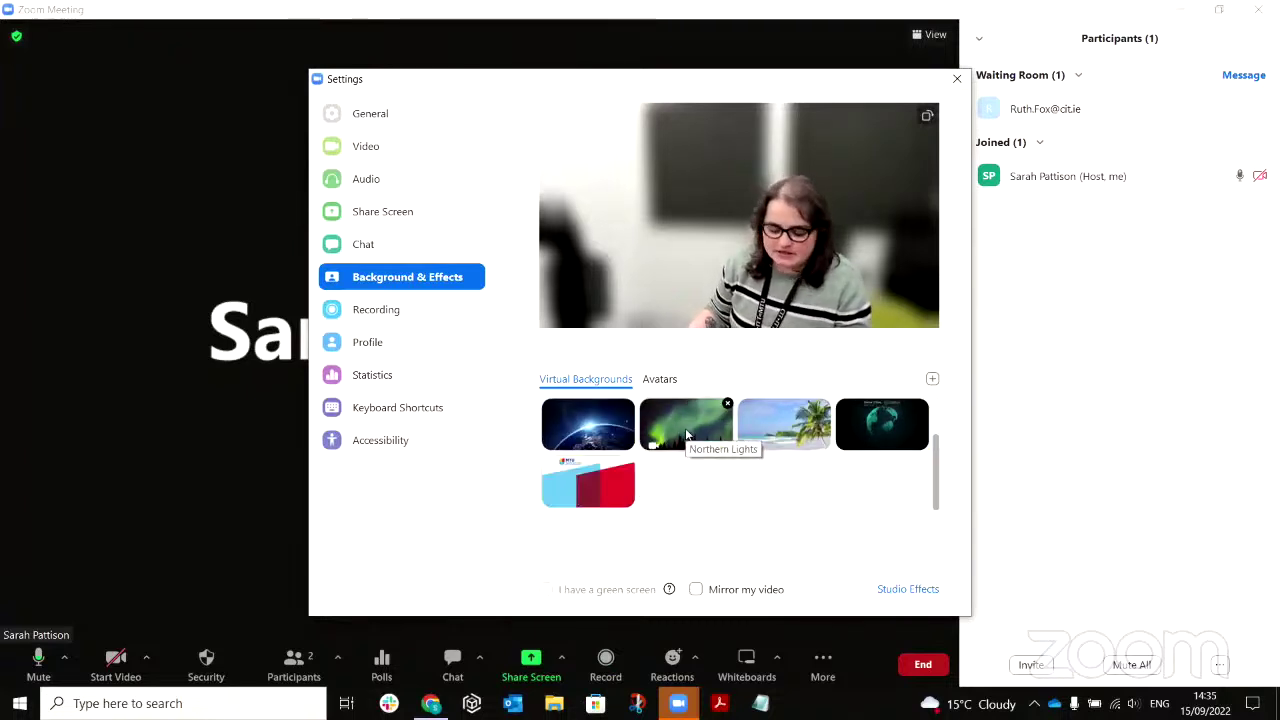
pyautogui.click(599, 483)
pyautogui.scroll(1, 599, 483)
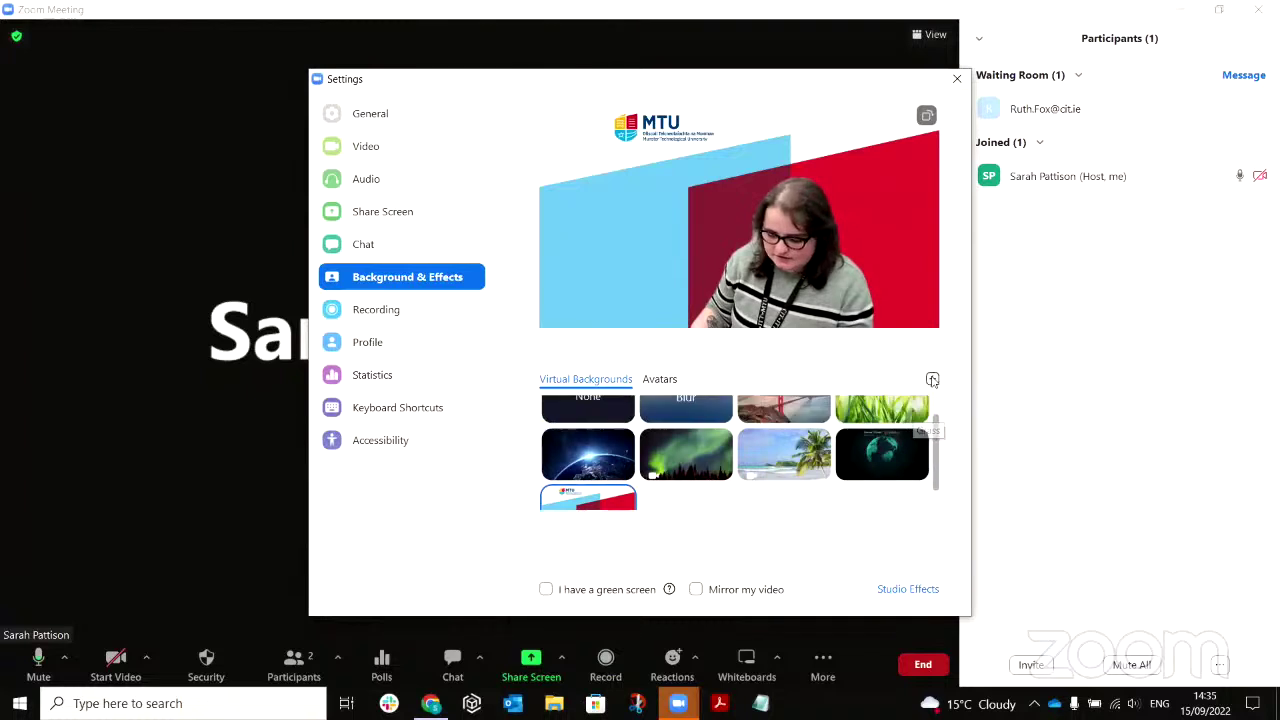
pyautogui.click(932, 379)
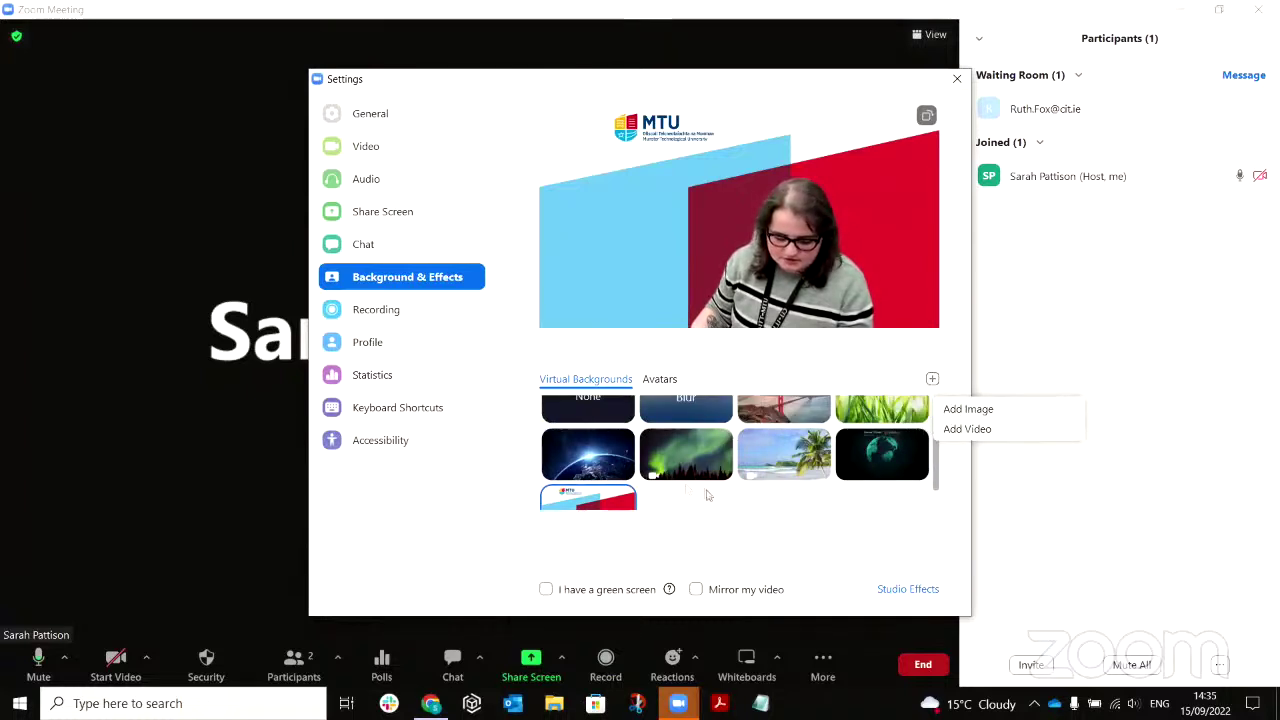
pyautogui.click(957, 78)
# Start the meeting video and admit the waiting participant from the waiting room.
pyautogui.click(147, 662)
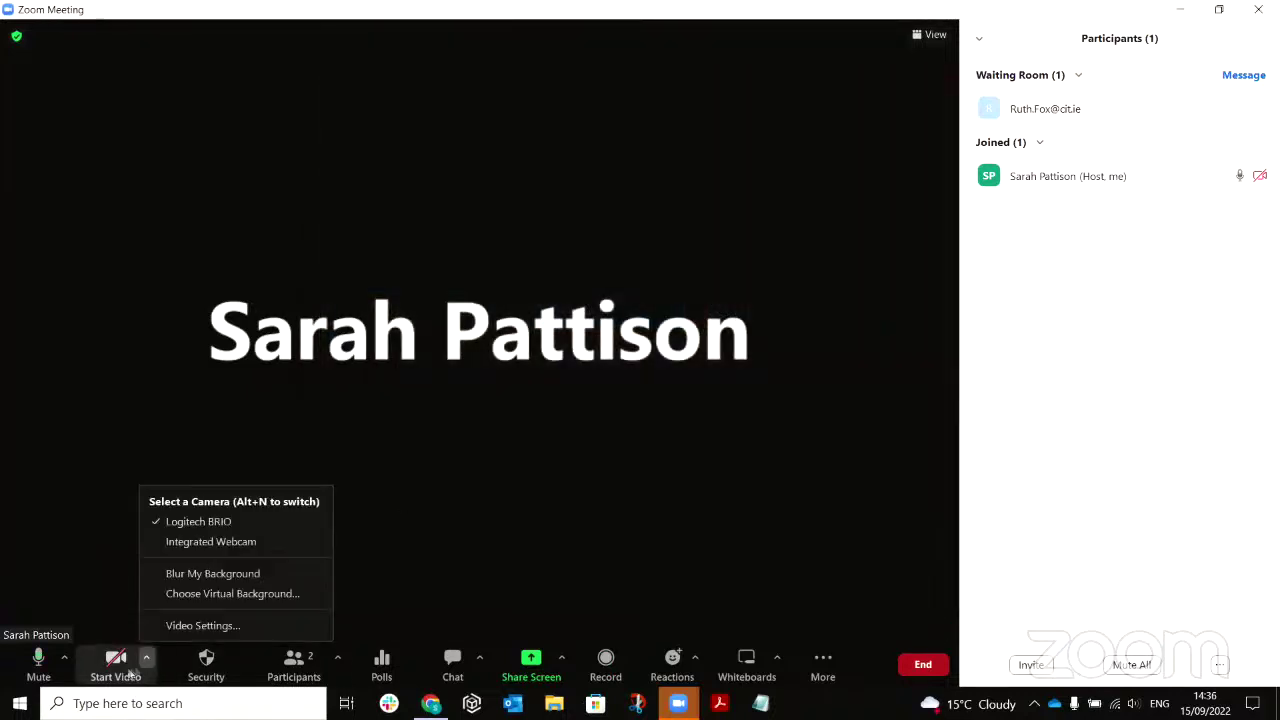
pyautogui.click(128, 667)
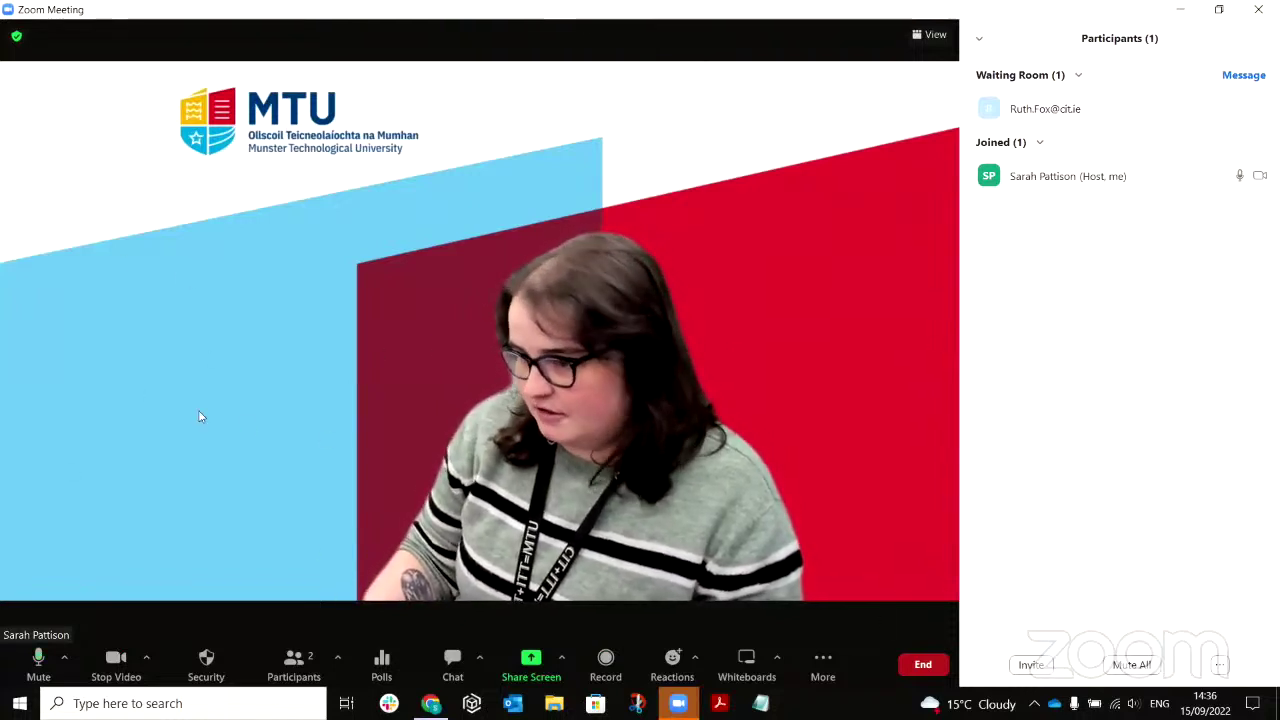
pyautogui.moveTo(1145, 128)
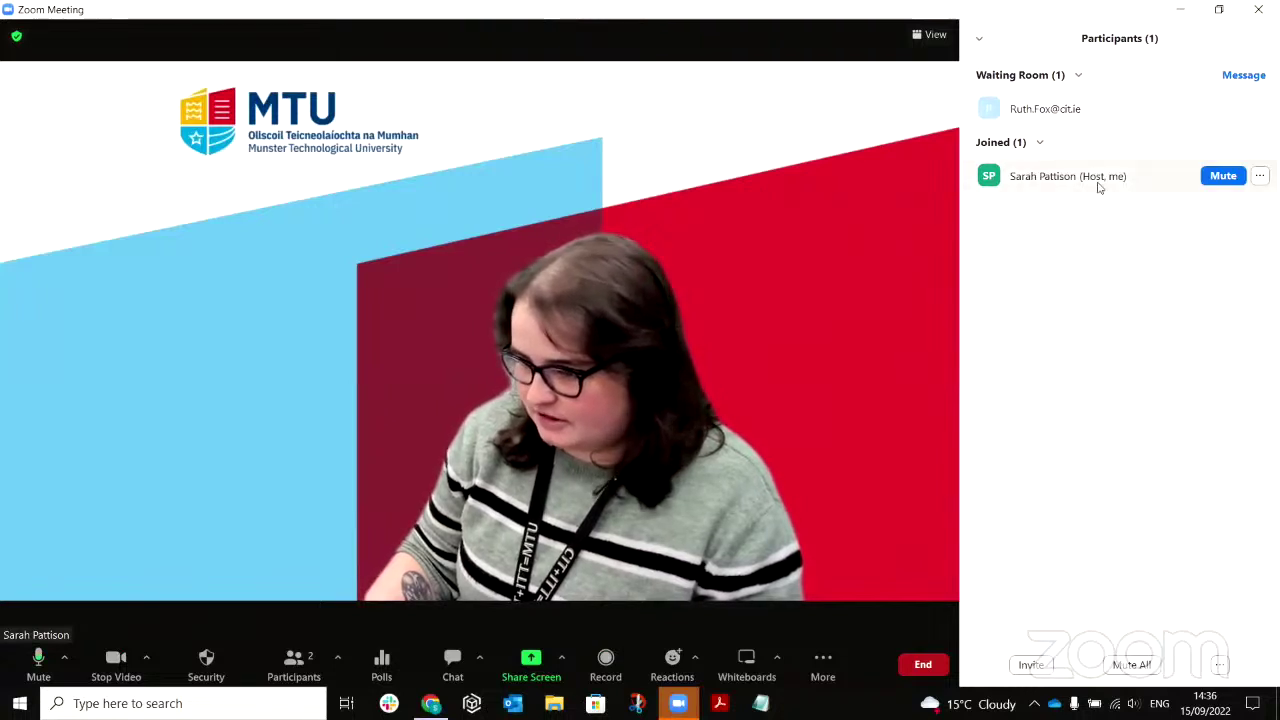
pyautogui.click(1170, 109)
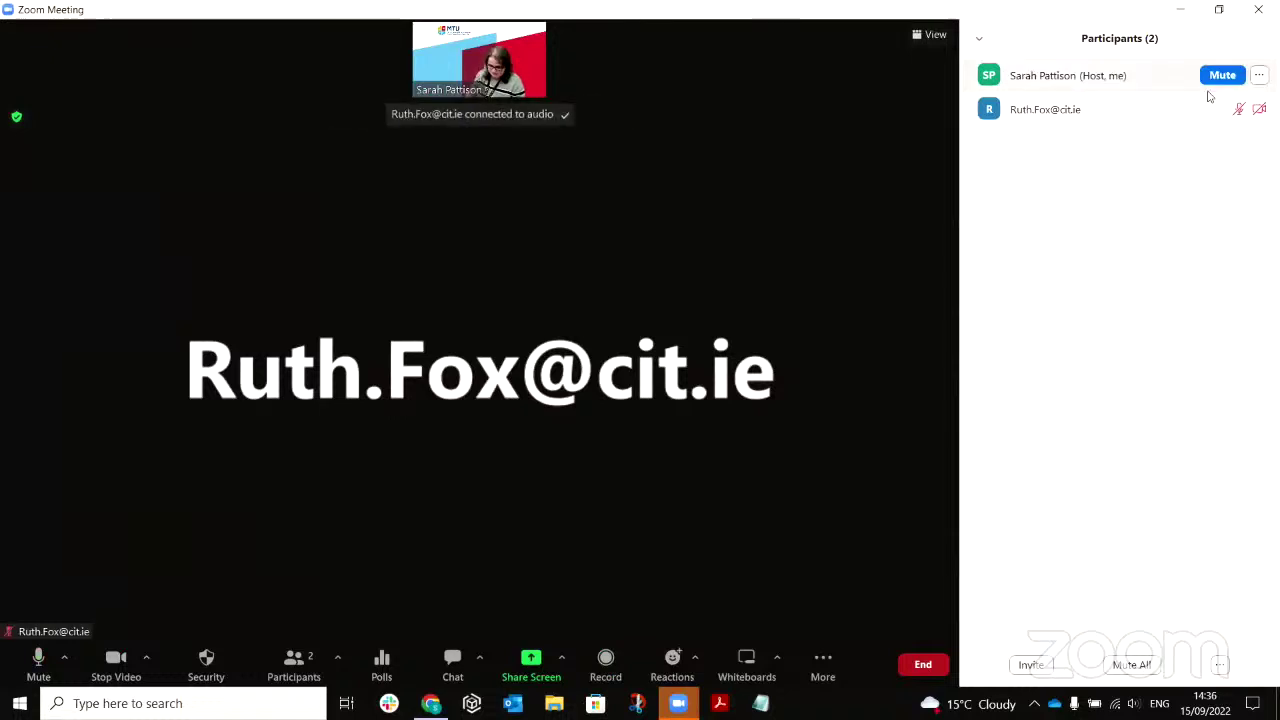
pyautogui.moveTo(1205, 117)
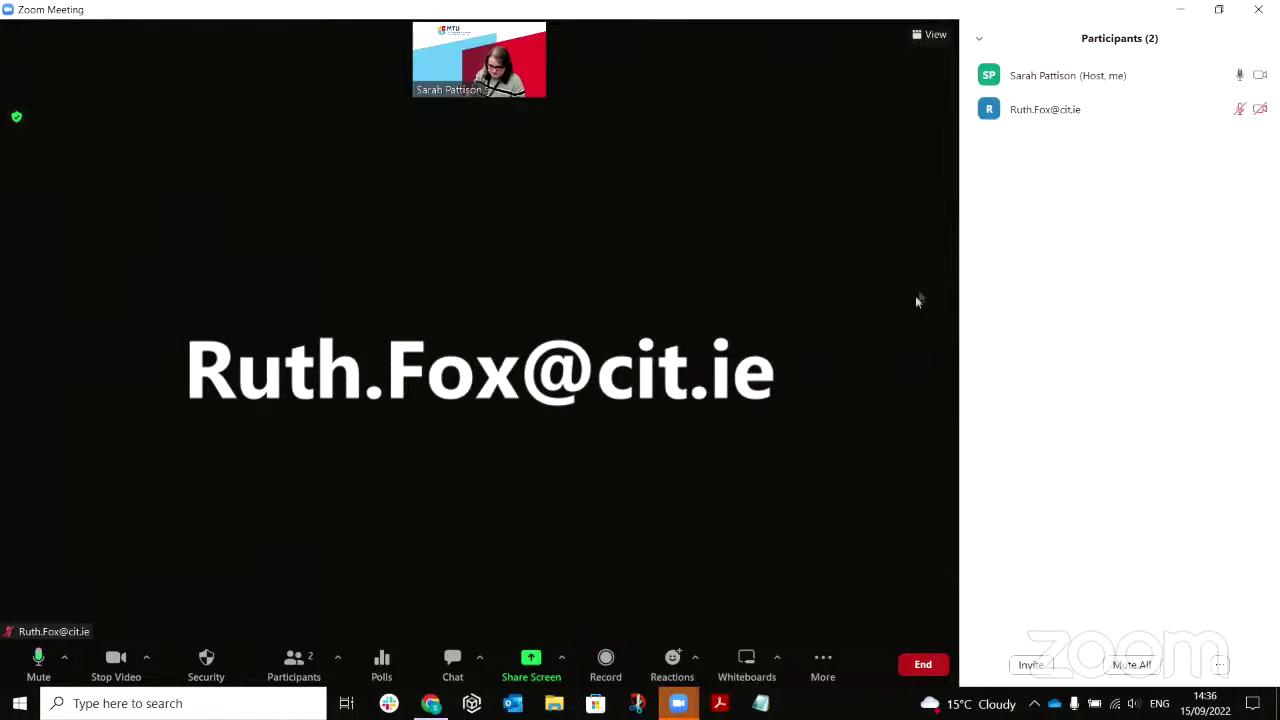
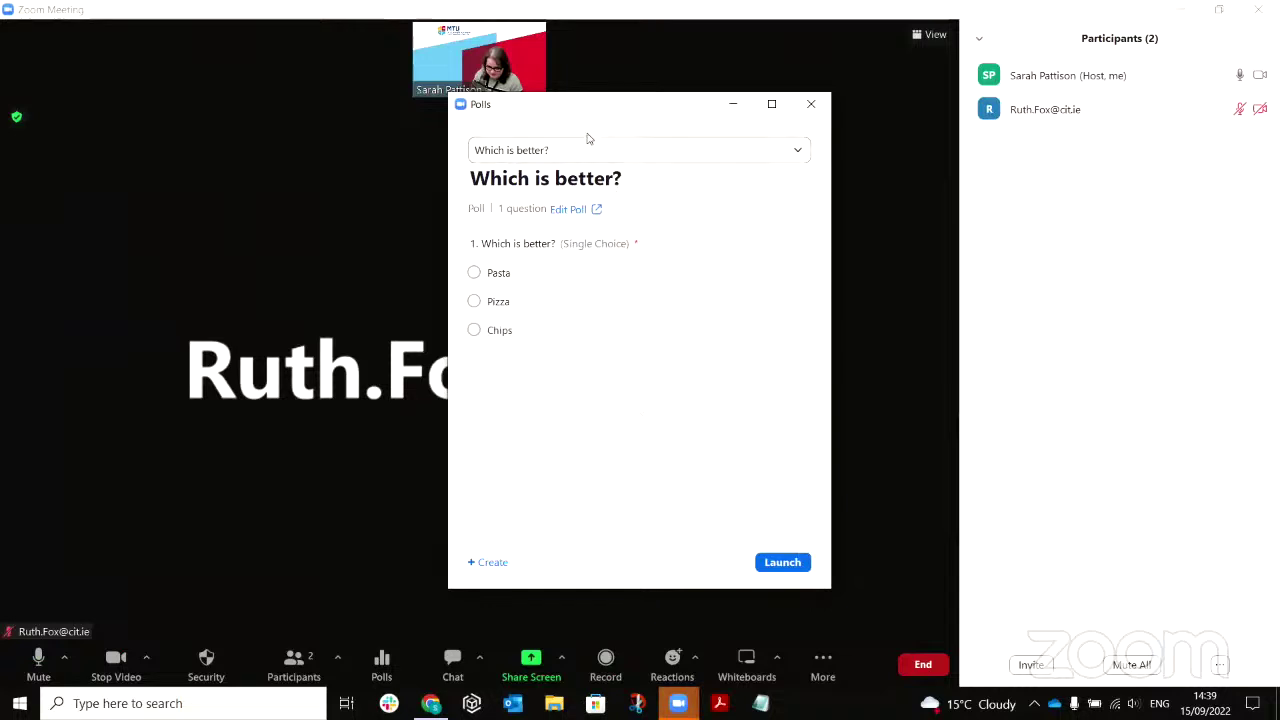
# Launch and end the "Which is better?" poll, and switch to the "Quiz question" quiz.
pyautogui.click(784, 565)
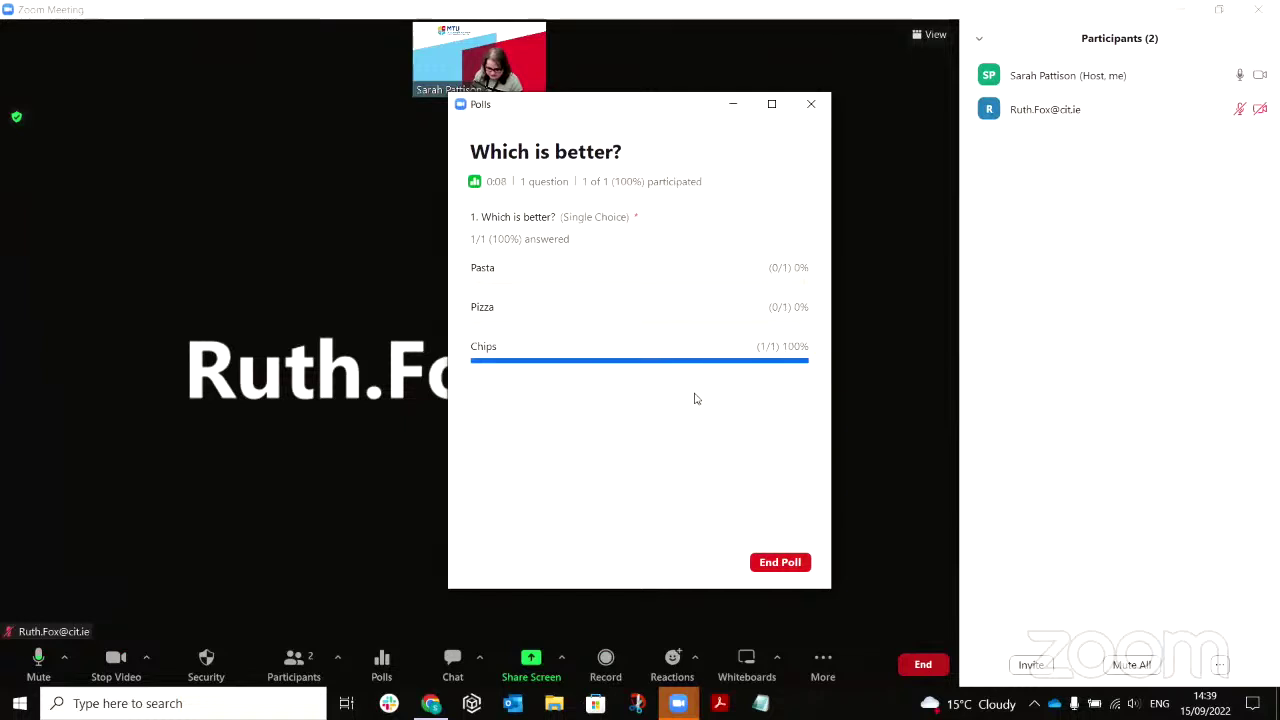
pyautogui.click(789, 566)
pyautogui.click(614, 152)
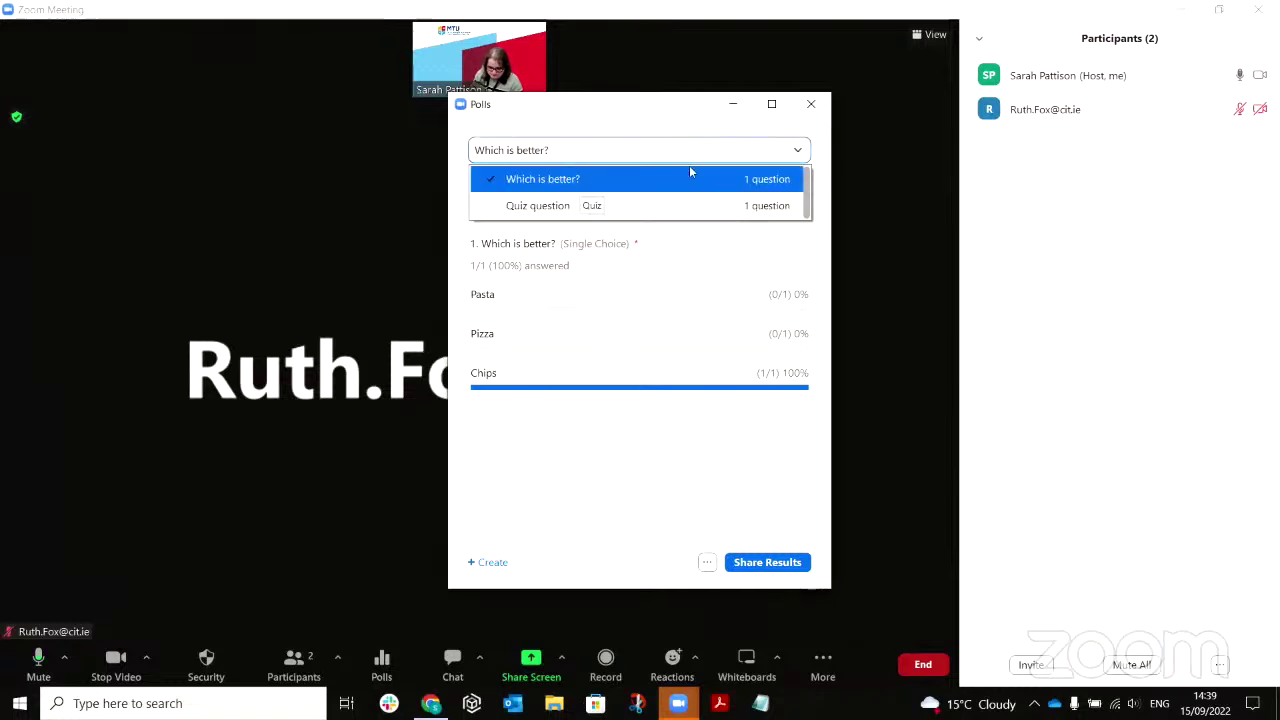
pyautogui.click(670, 207)
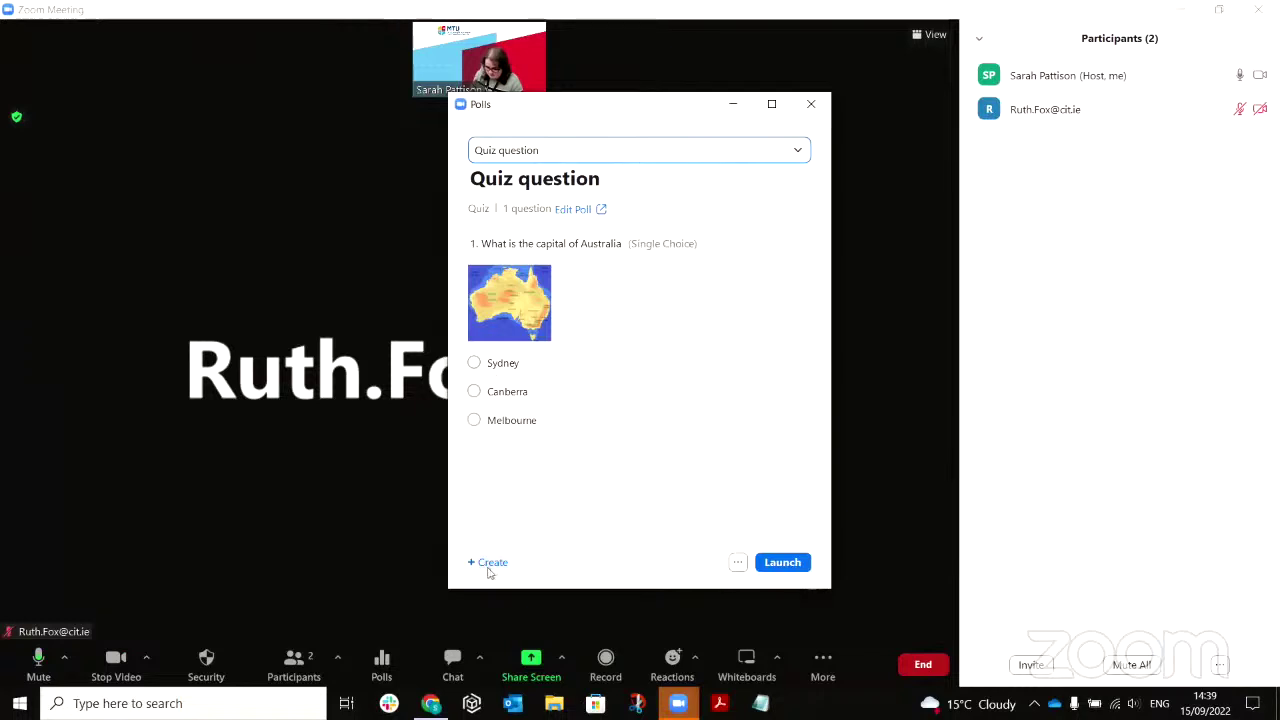
# Switch to Chrome and sign in to the MTU Cork Zoom site with the saved staff login.
pyautogui.click(432, 703)
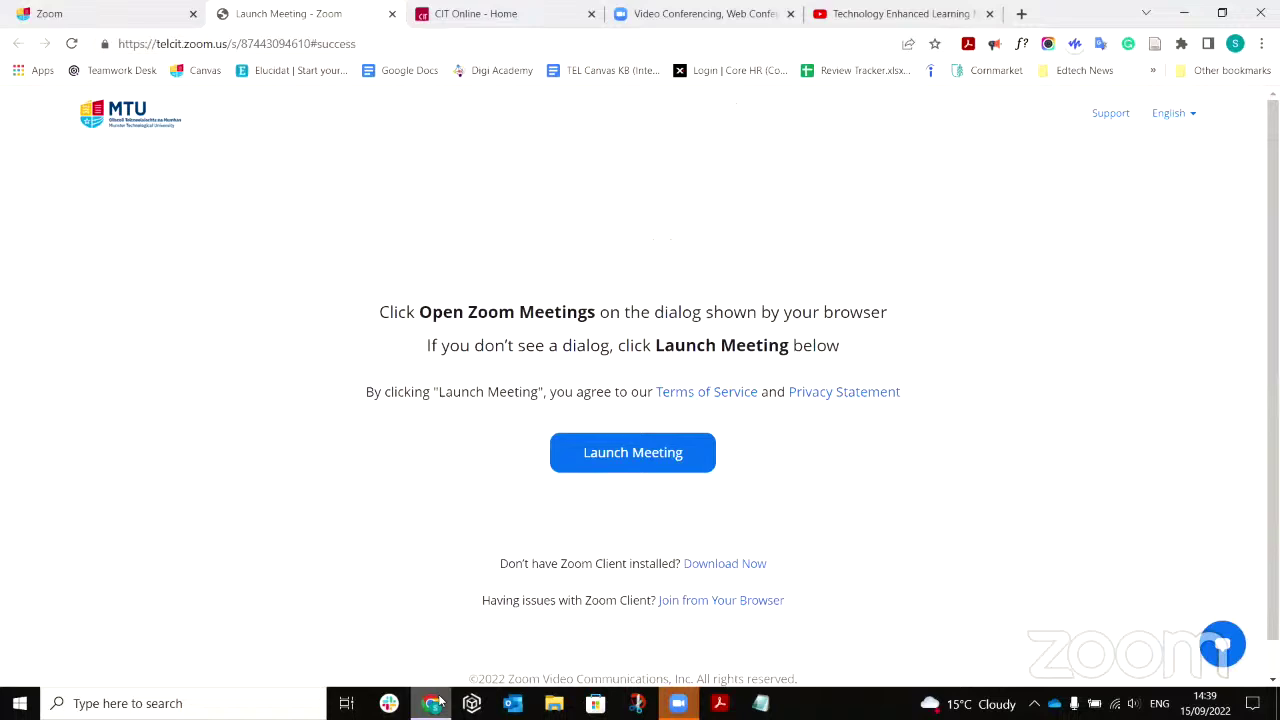
pyautogui.click(640, 22)
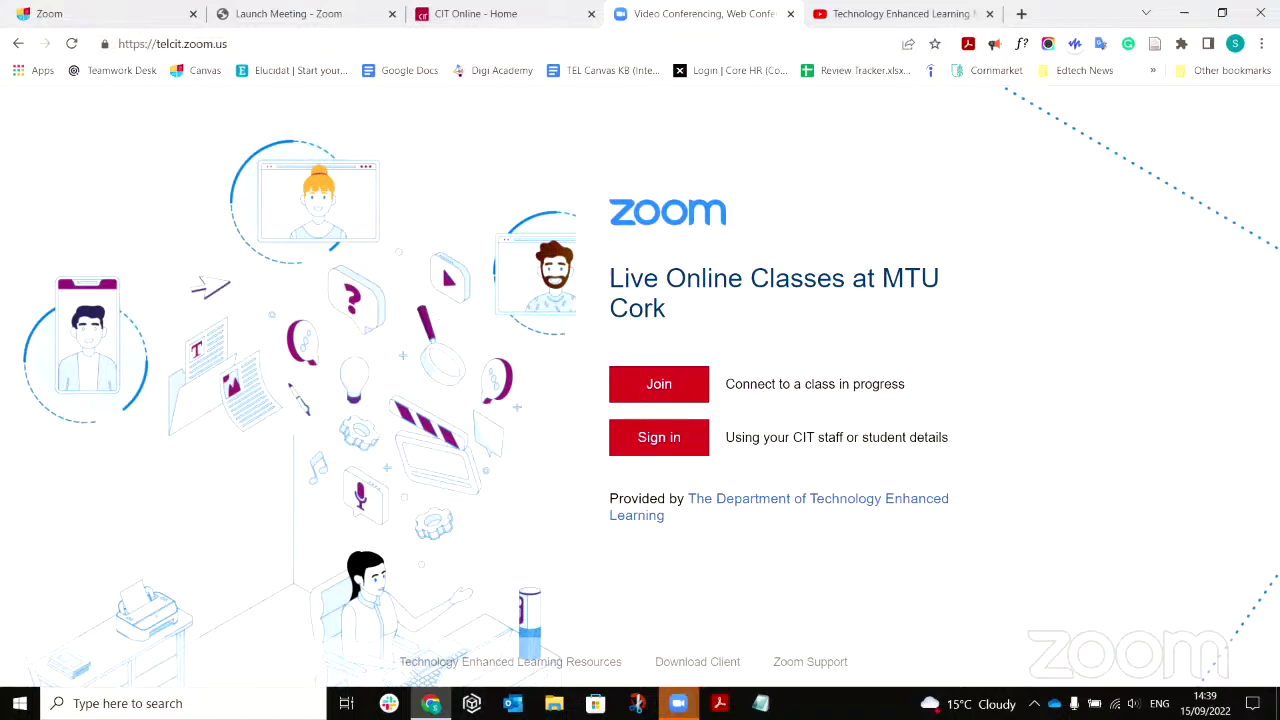
pyautogui.click(652, 450)
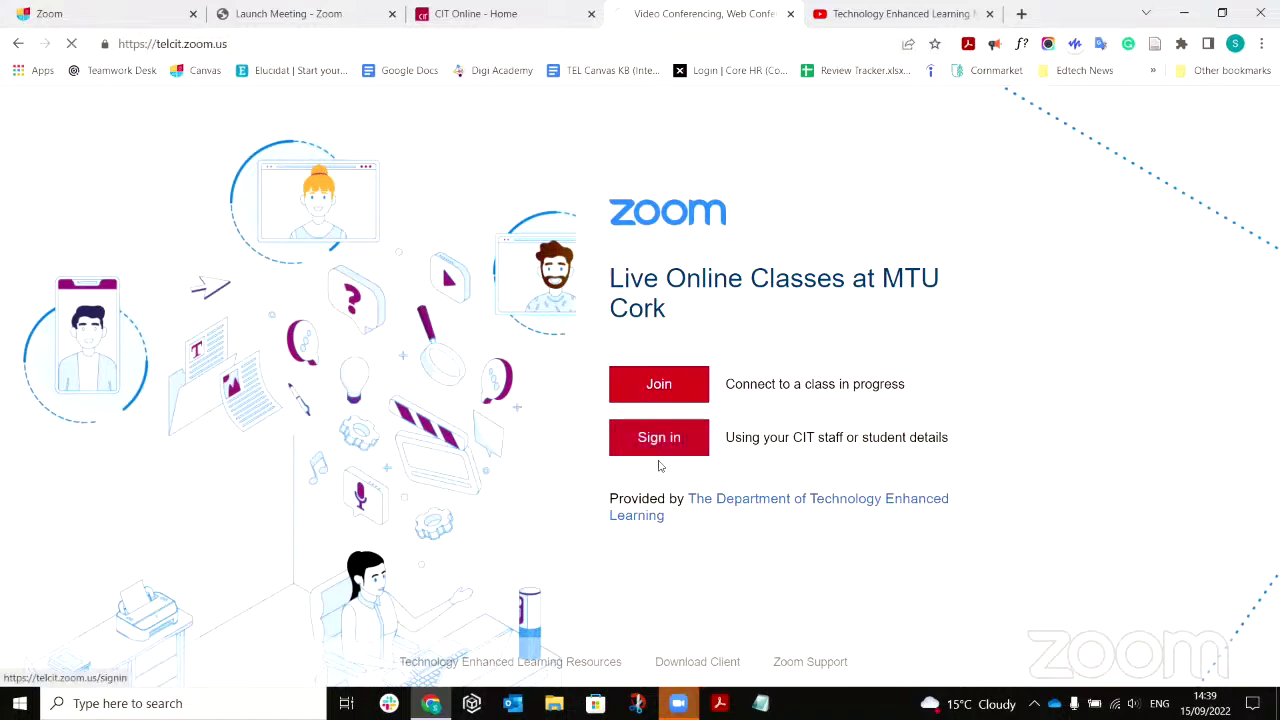
pyautogui.scroll(-2, 598, 512)
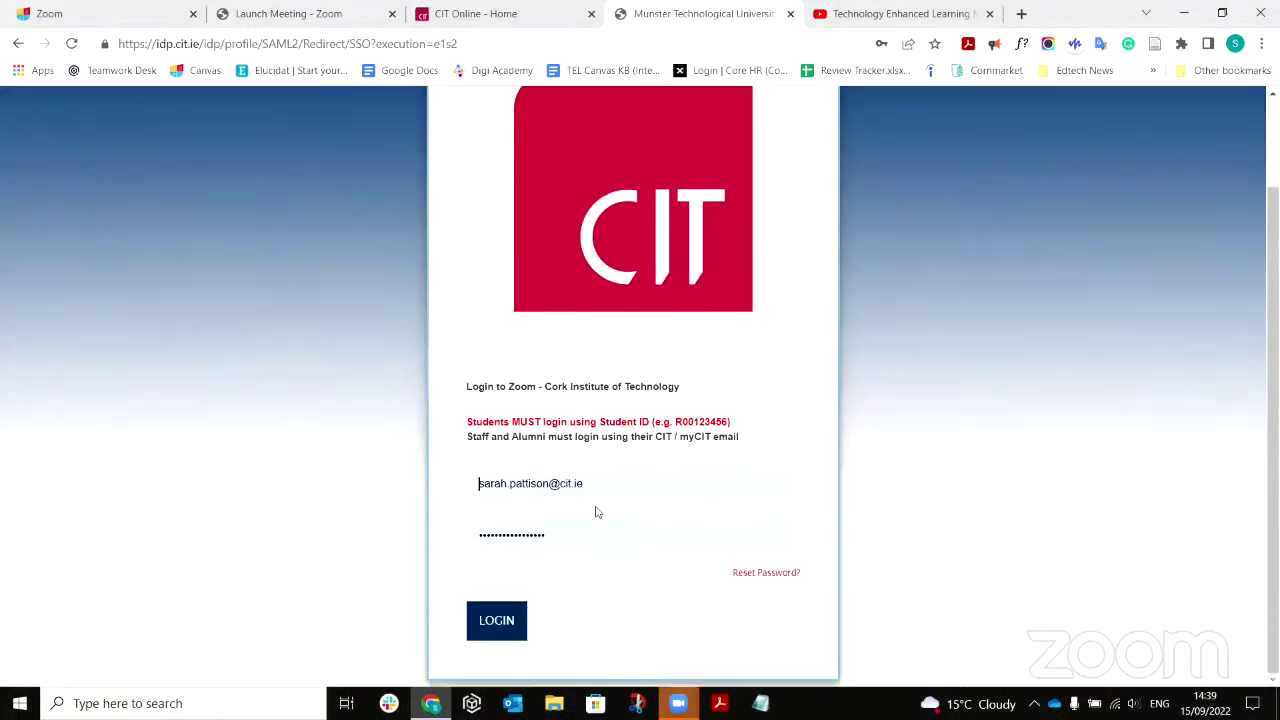
pyautogui.press('Return')
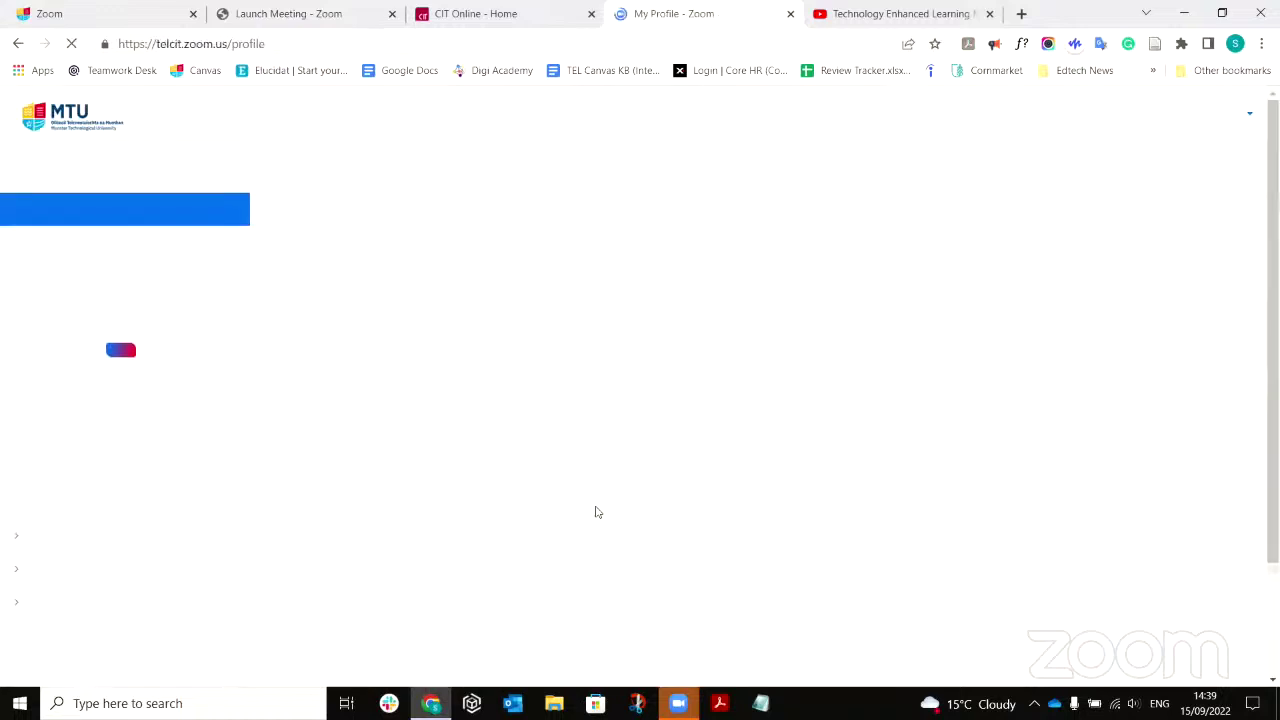
# Open the upcoming TEL_NewMedia_22_23 meeting's details and go to its Polls/Quizzes section.
pyautogui.click(34, 245)
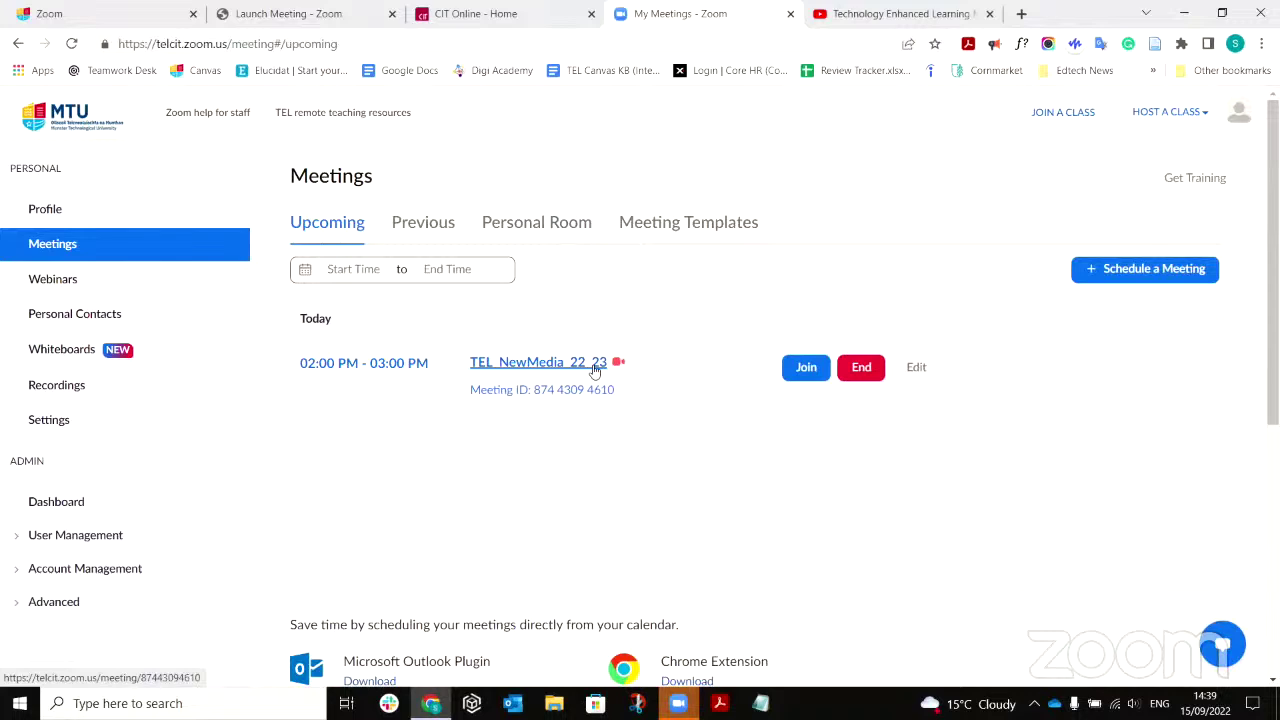
pyautogui.click(546, 364)
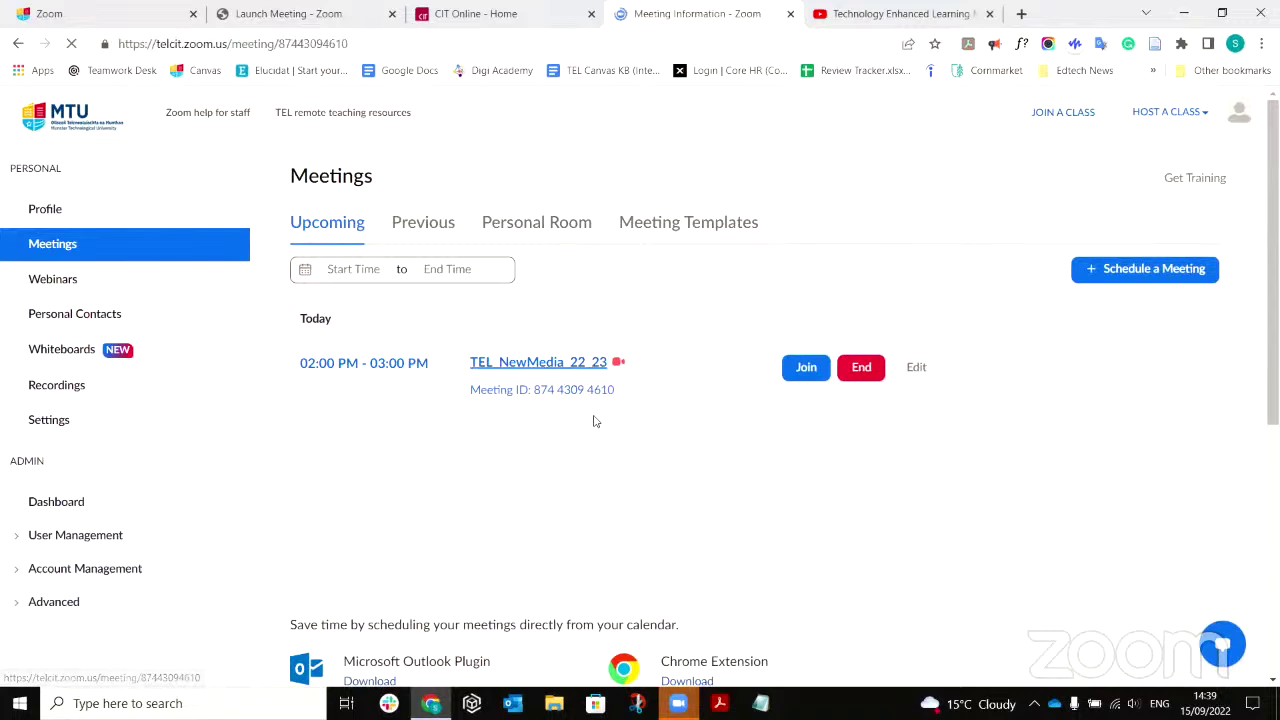
pyautogui.scroll(-2, 557, 523)
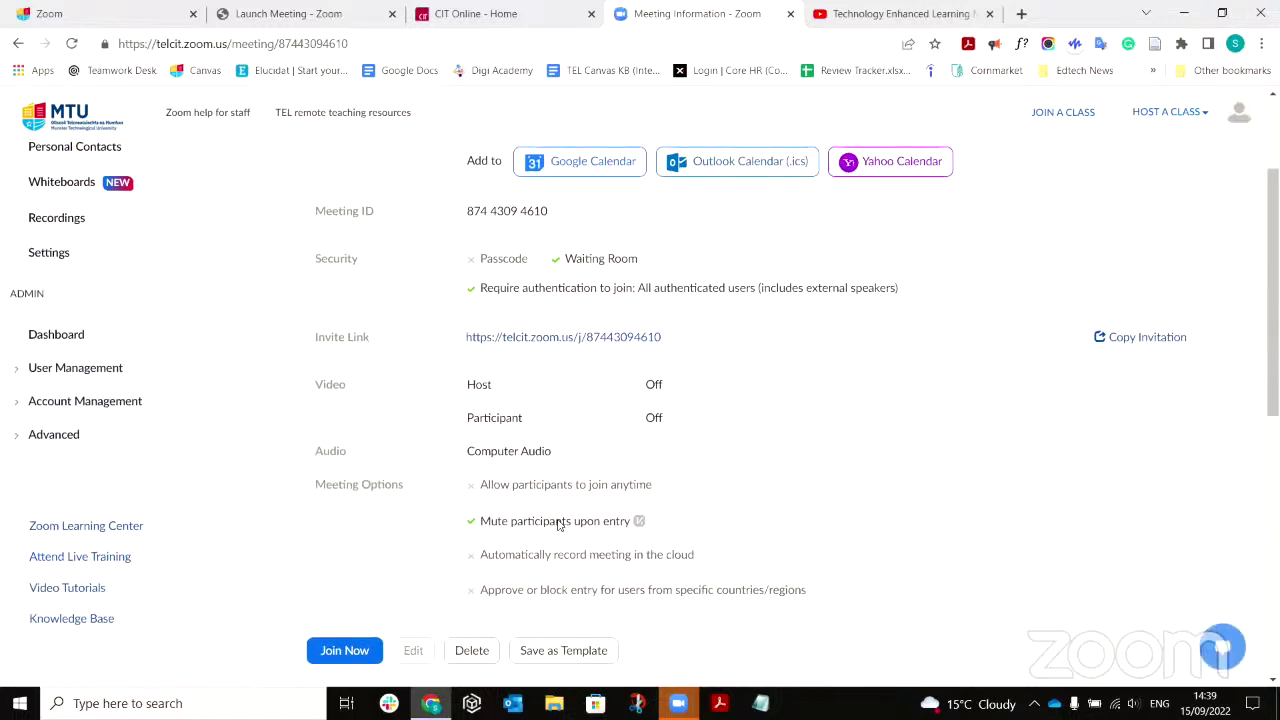
pyautogui.scroll(-5, 558, 524)
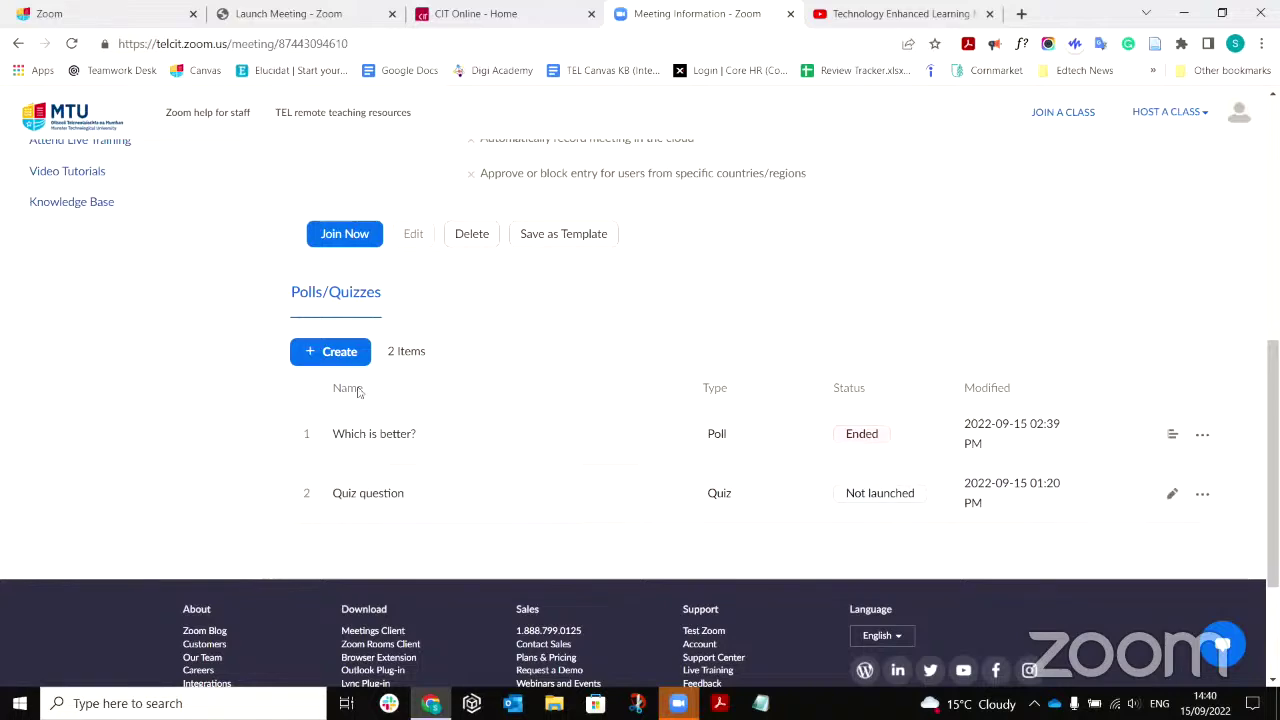
# Create an Advanced Polls and Quizzing item for the meeting and make it a quiz with correct answers.
pyautogui.click(326, 362)
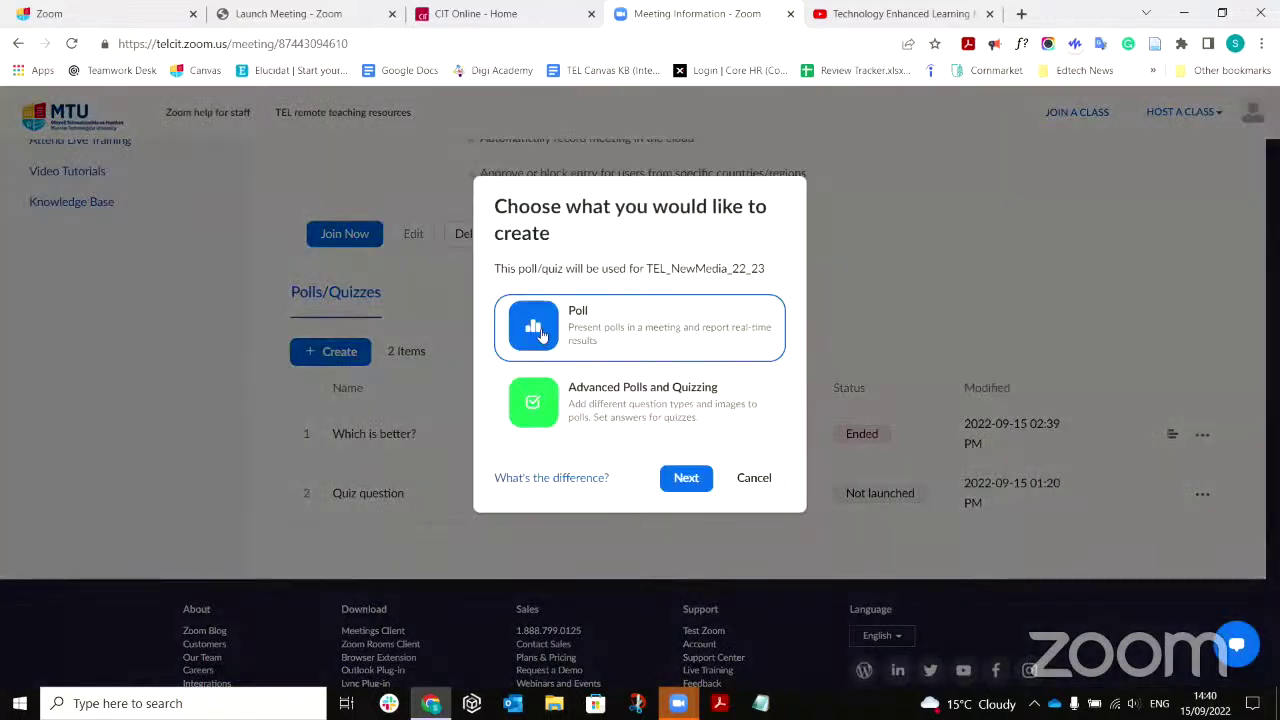
pyautogui.click(626, 396)
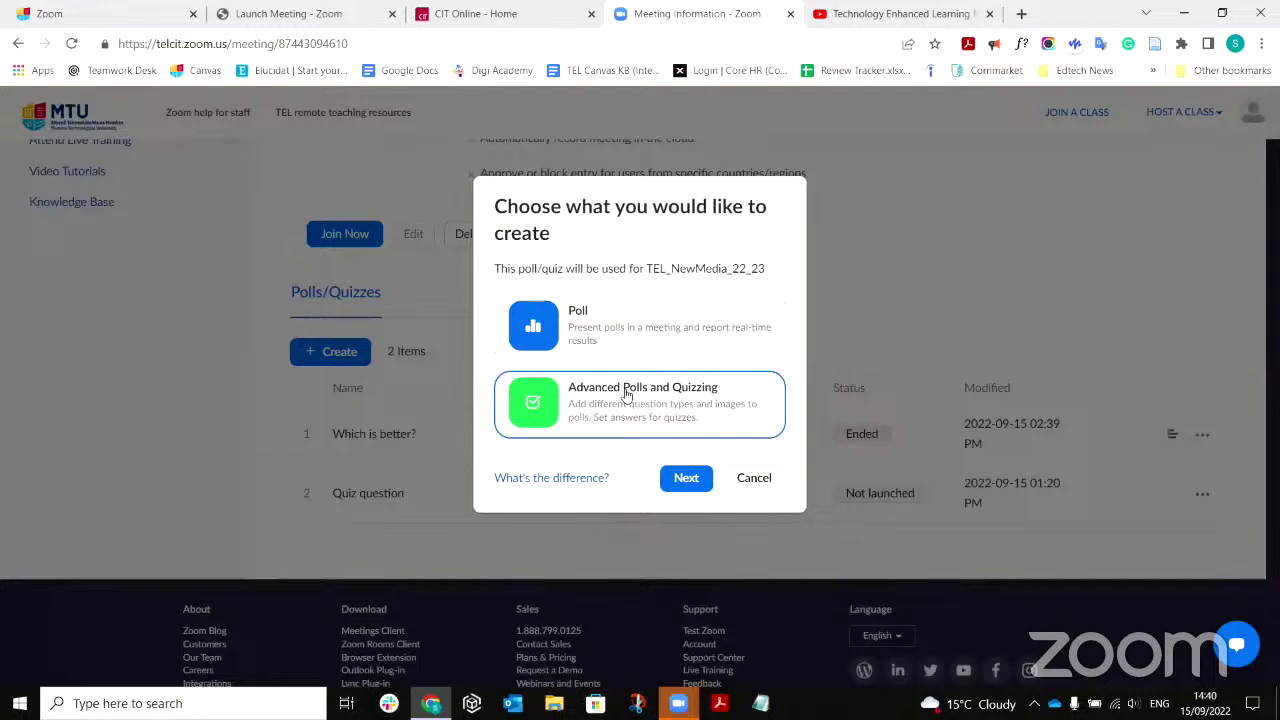
pyautogui.click(670, 480)
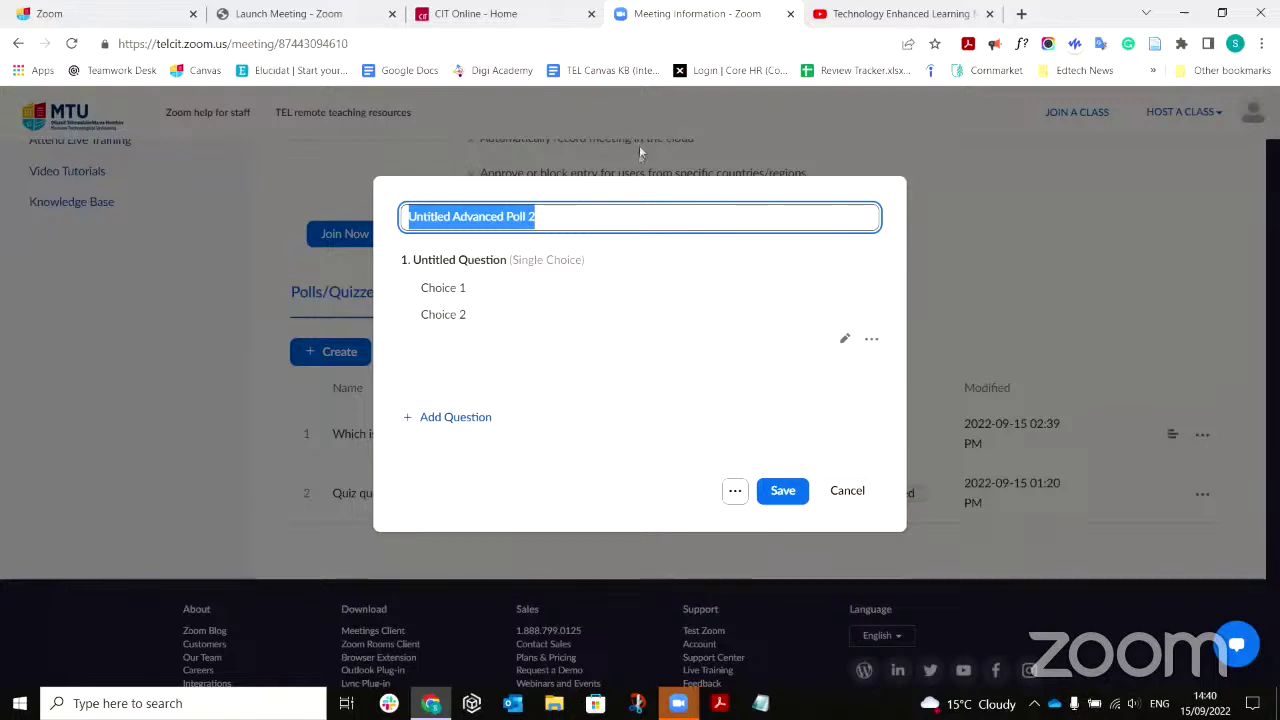
pyautogui.click(735, 494)
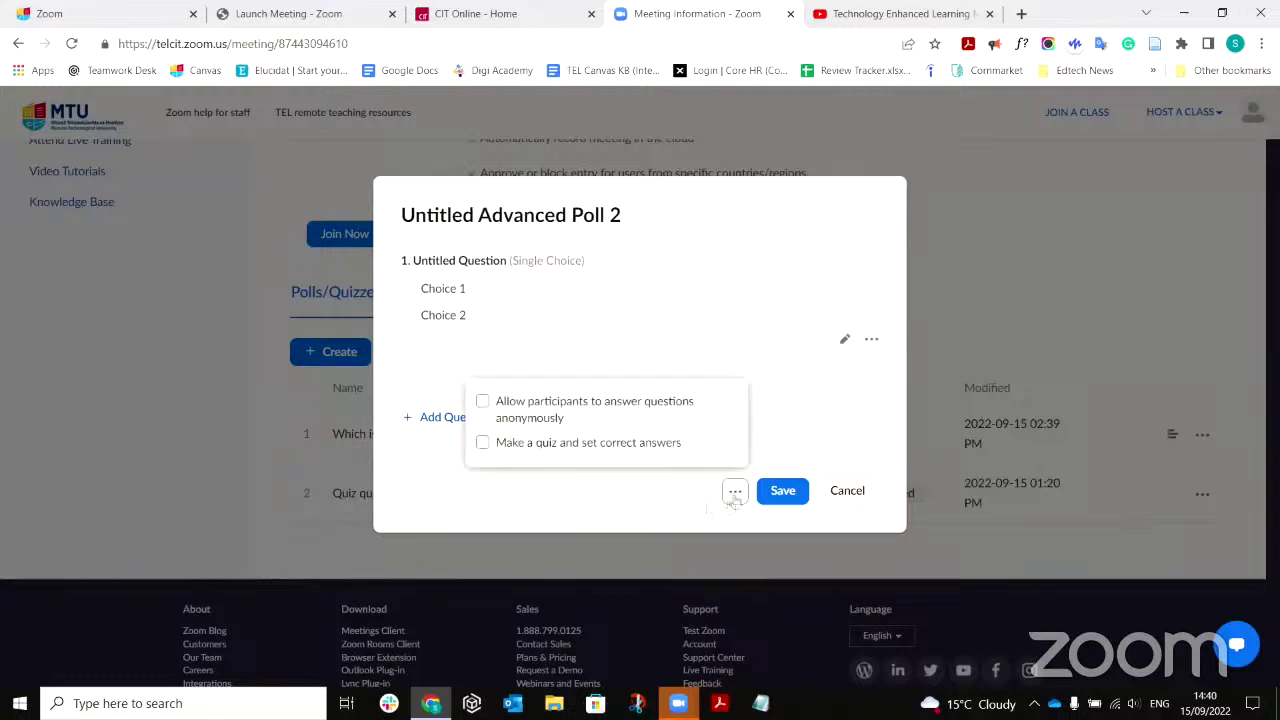
pyautogui.click(483, 443)
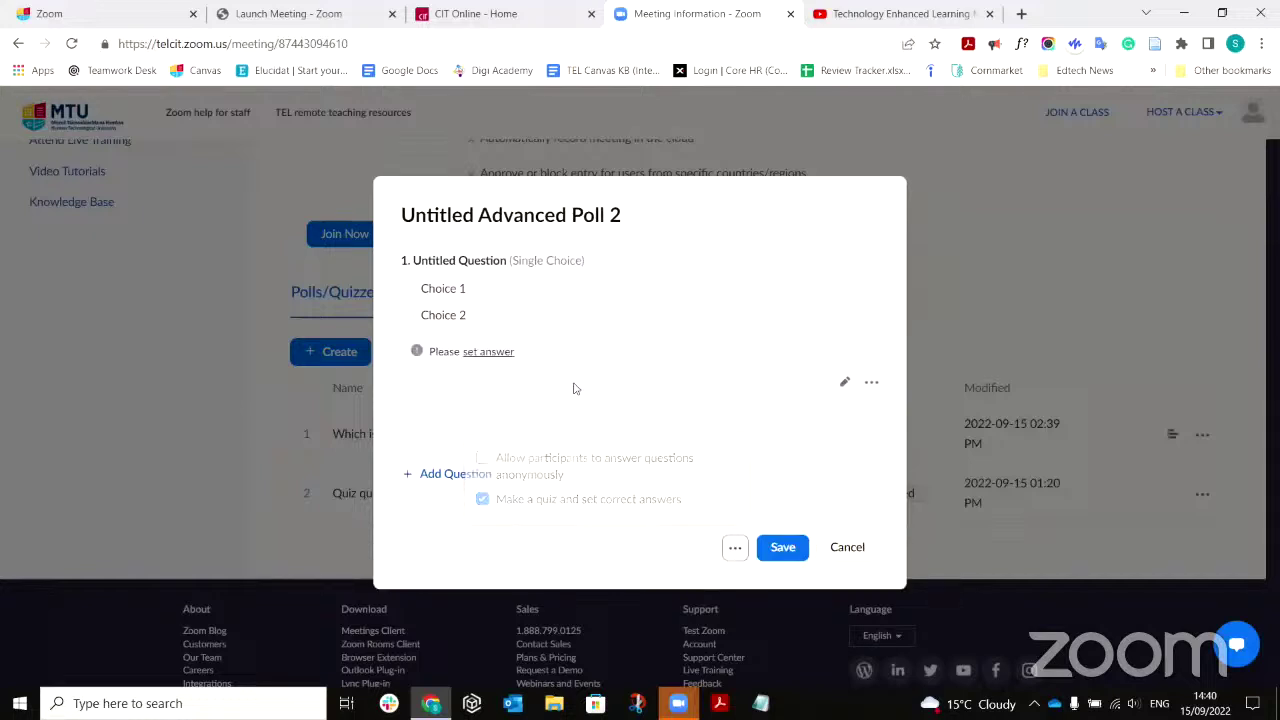
# Open the untitled question for editing, review the available question types and set it to Multiple Choice.
pyautogui.click(516, 264)
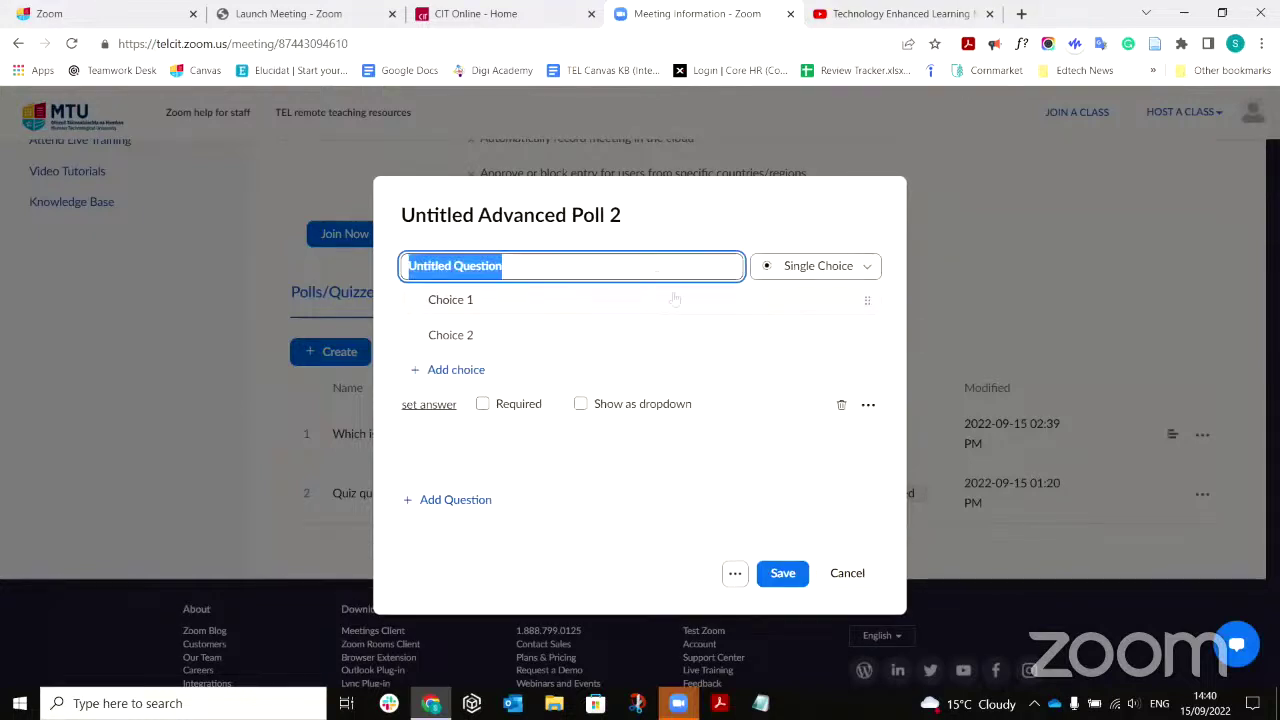
pyautogui.click(837, 266)
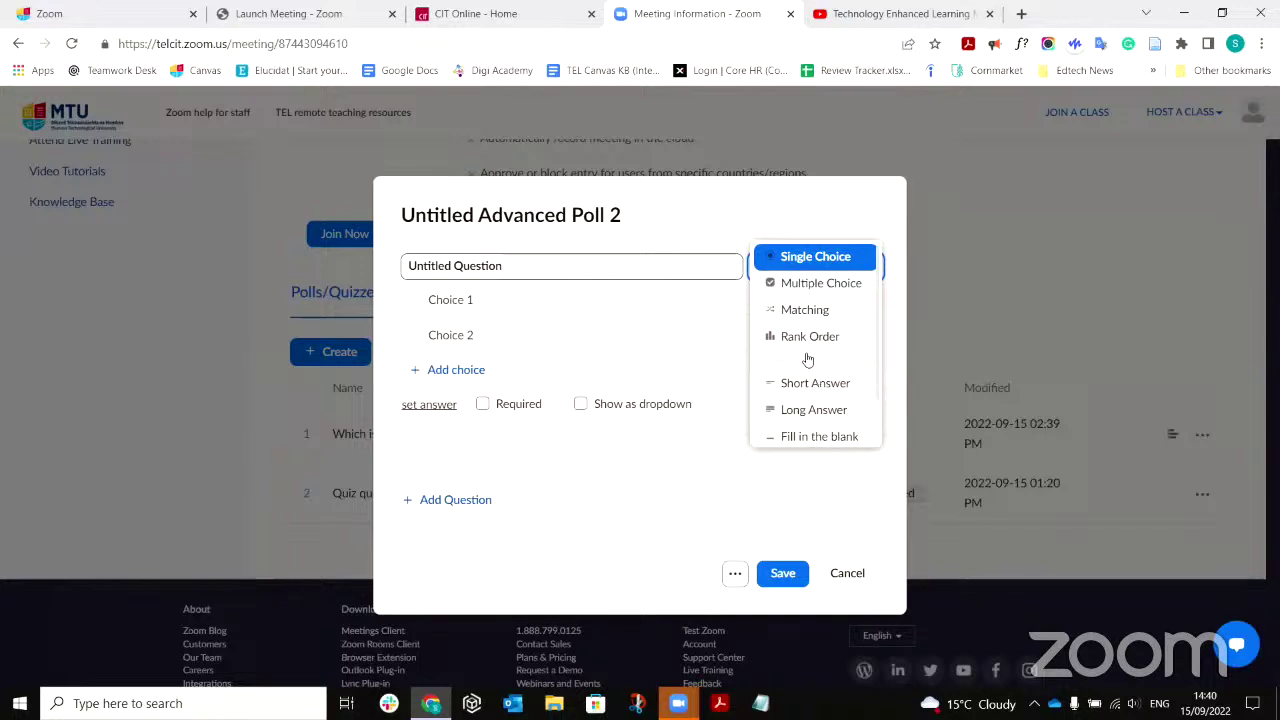
pyautogui.scroll(-1, 808, 358)
pyautogui.scroll(1, 808, 358)
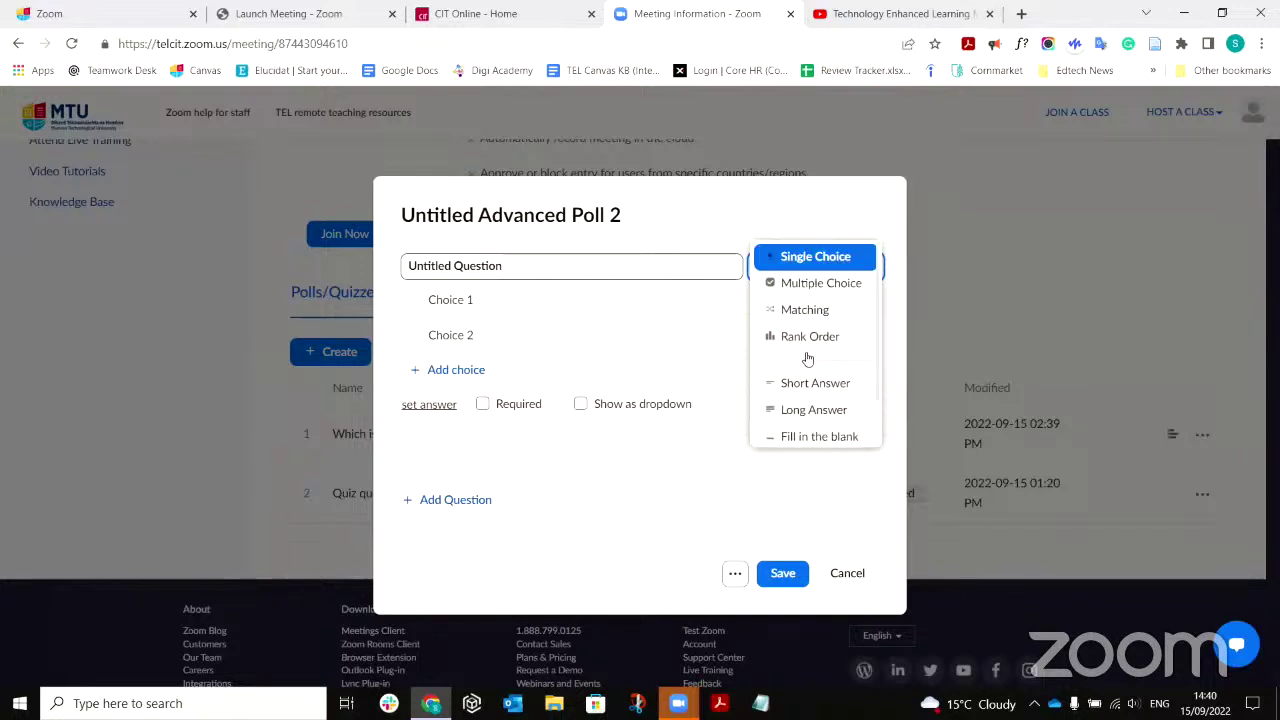
pyautogui.click(814, 284)
pyautogui.click(817, 282)
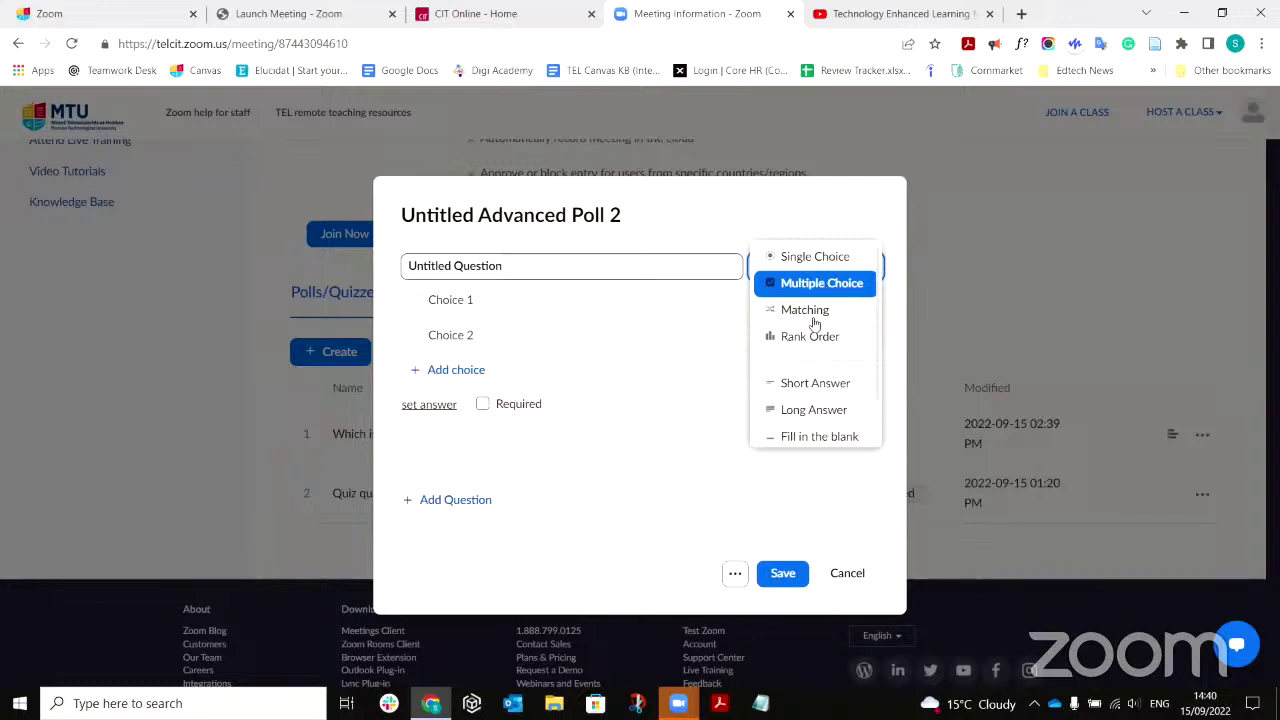
# Try the Rating Scale type on the untitled question, reopen the question types, and discard the new quiz without saving a draft.
pyautogui.scroll(-1, 814, 346)
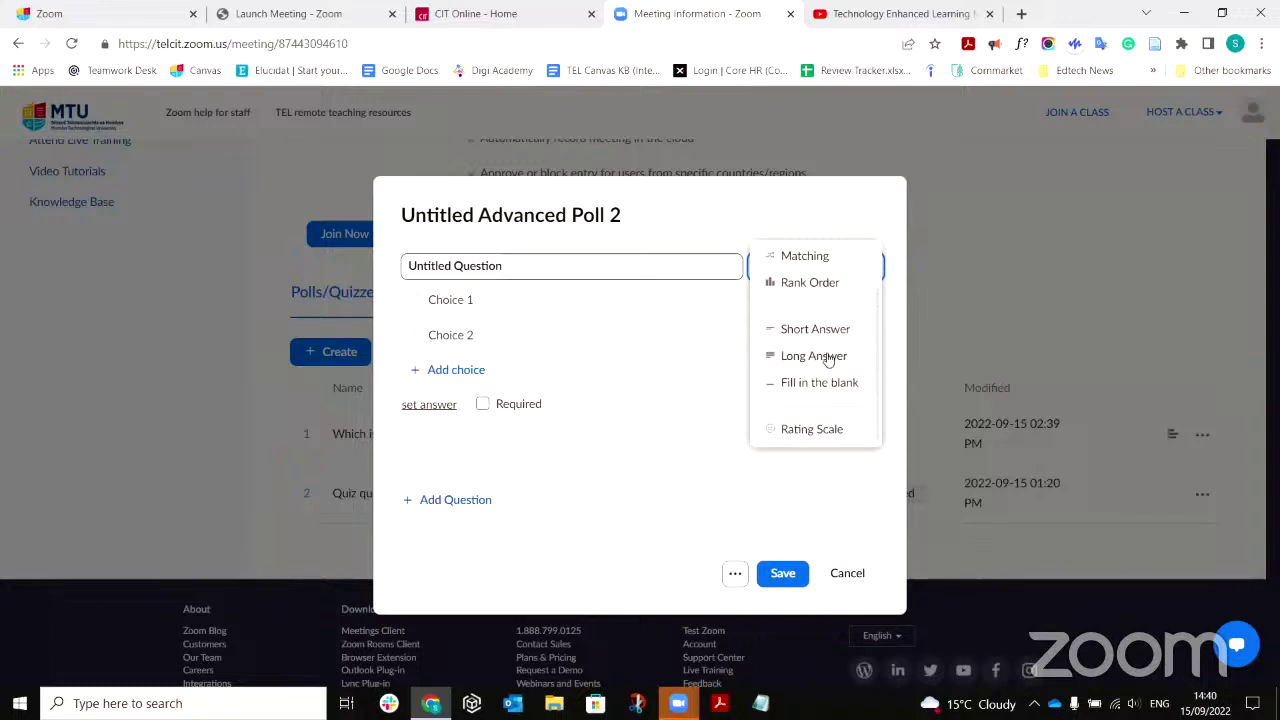
pyautogui.click(836, 433)
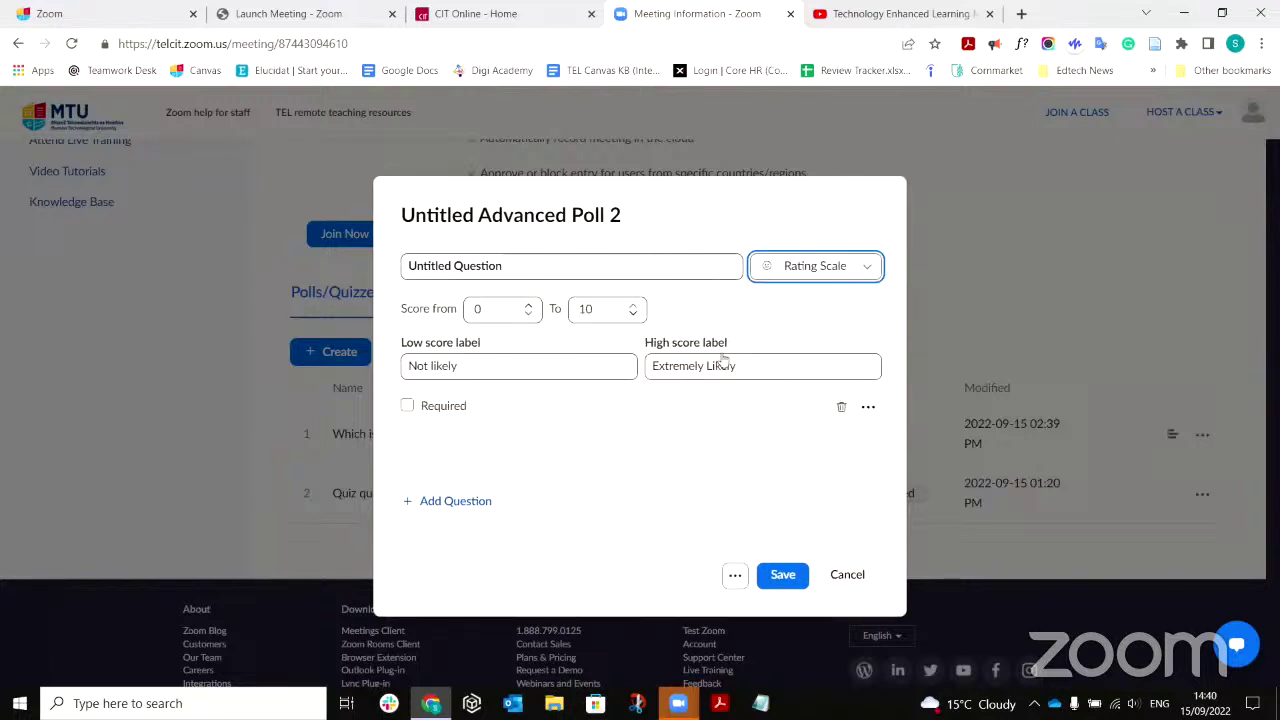
pyautogui.click(806, 268)
pyautogui.scroll(1, 810, 270)
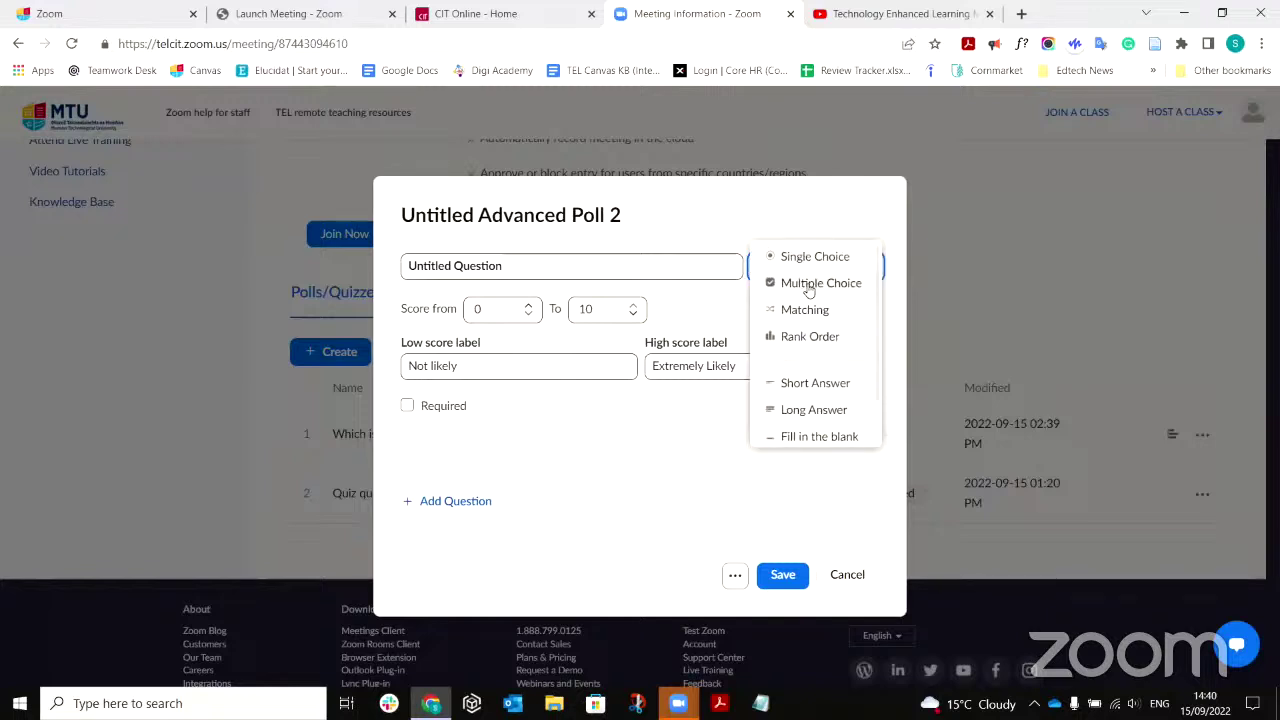
pyautogui.click(852, 576)
pyautogui.click(805, 535)
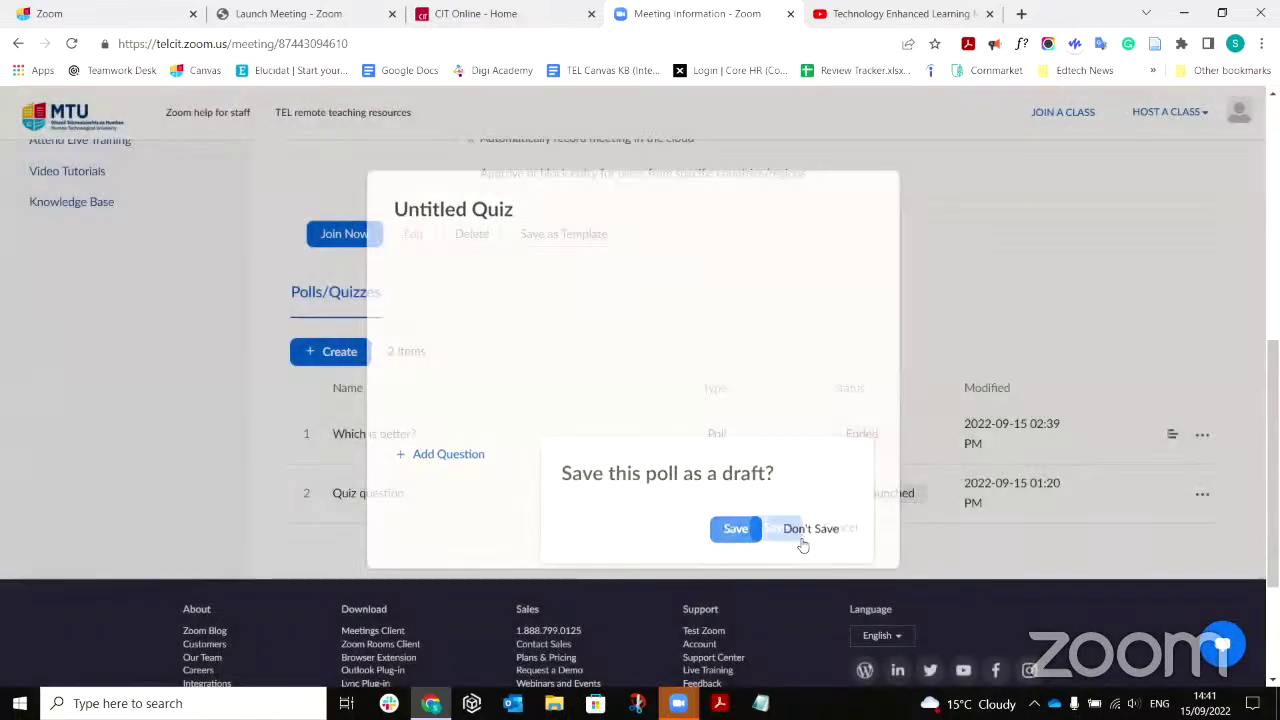
# Open the existing Quiz question, set Canberra as the correct answer for the capital of Australia, and save the quiz.
pyautogui.click(379, 497)
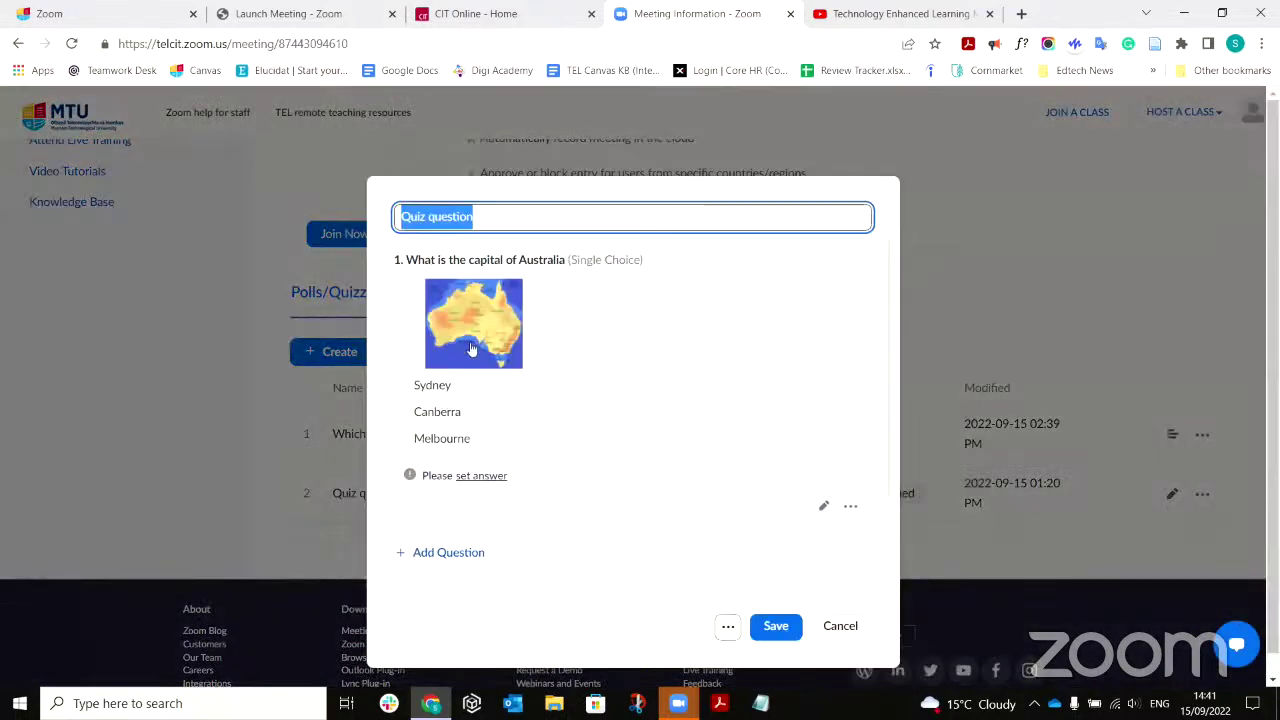
pyautogui.scroll(-1, 494, 452)
pyautogui.click(494, 452)
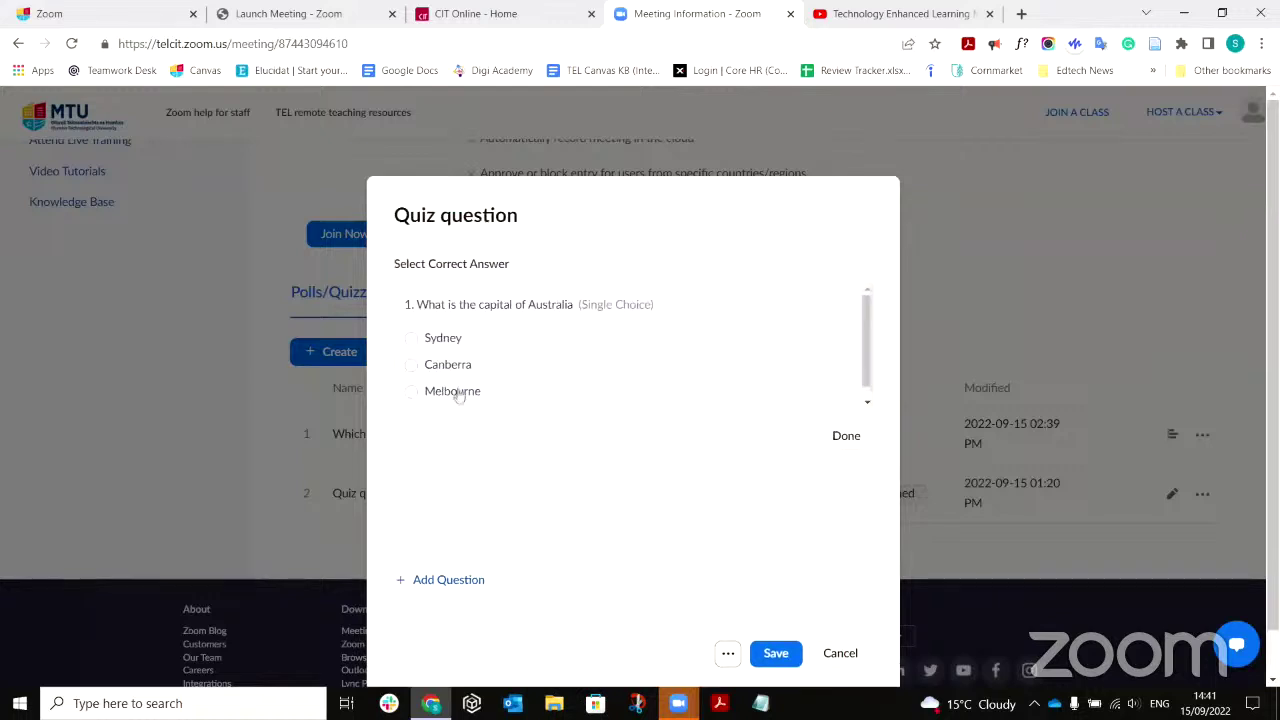
pyautogui.click(410, 354)
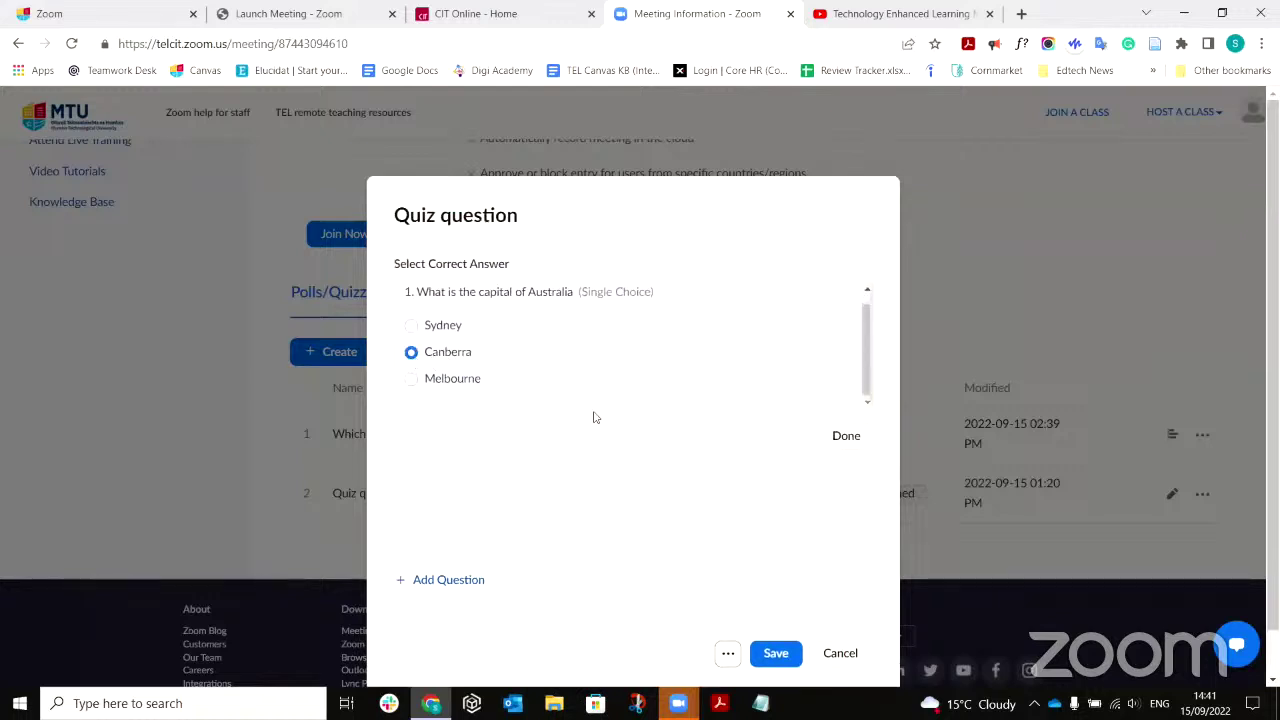
pyautogui.click(837, 440)
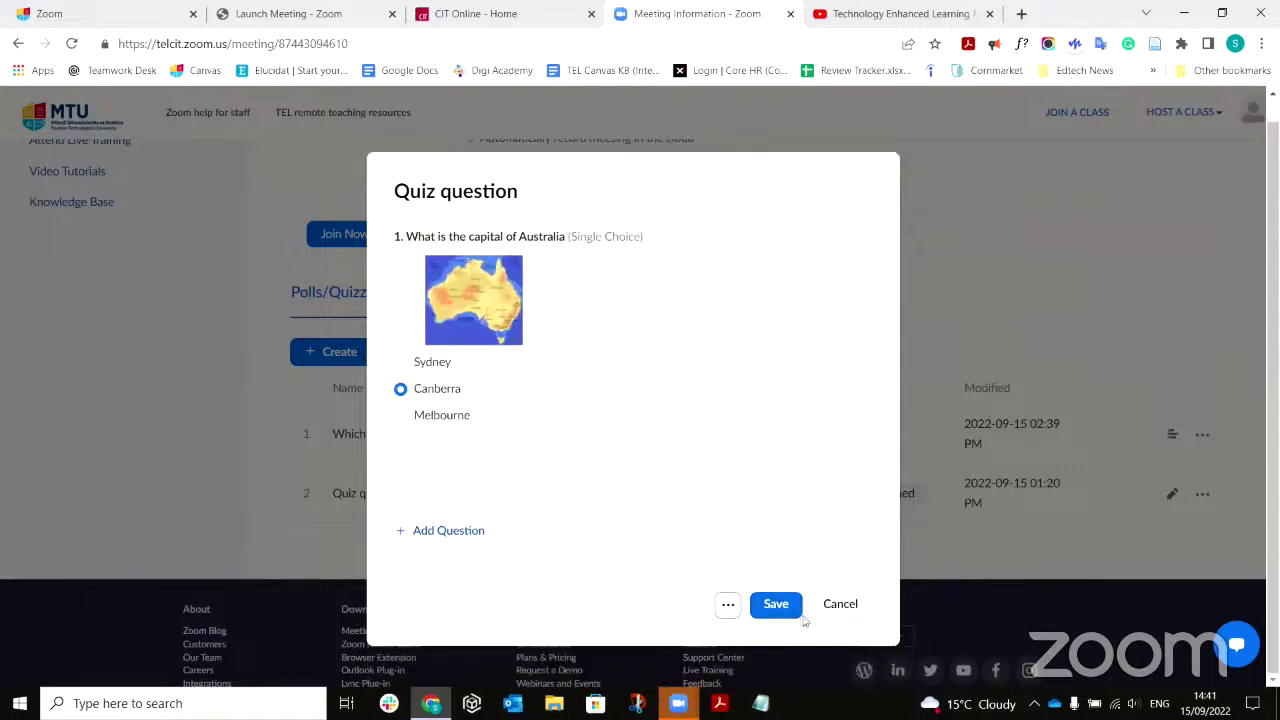
pyautogui.click(792, 610)
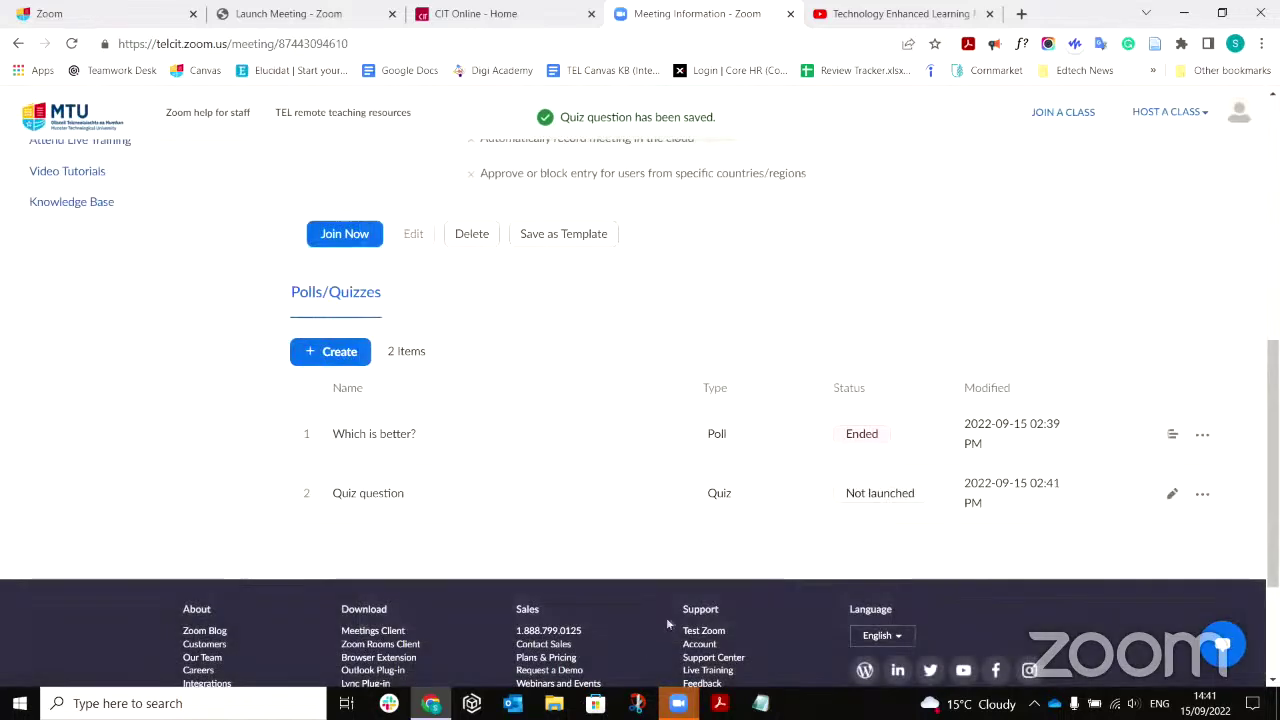
# Switch to the Zoom meeting window, launch the Quiz question quiz for the participants, and close the Polls window.
pyautogui.moveTo(678, 703)
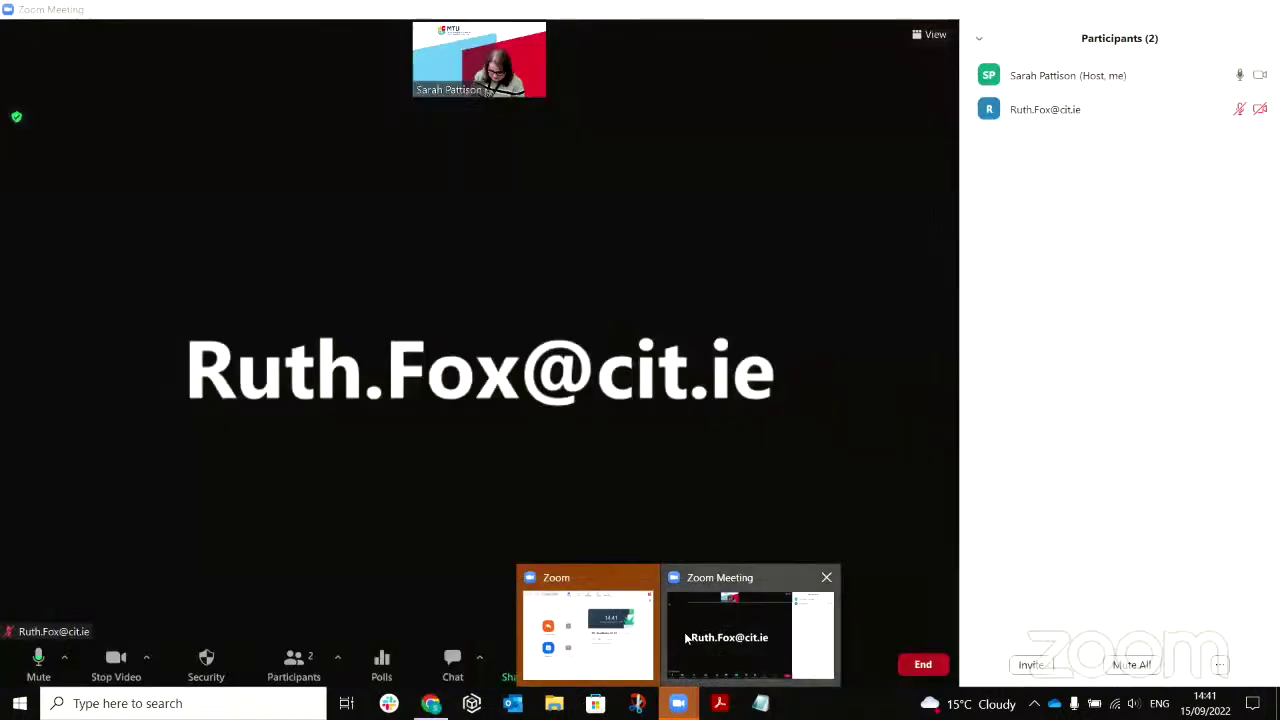
pyautogui.click(685, 637)
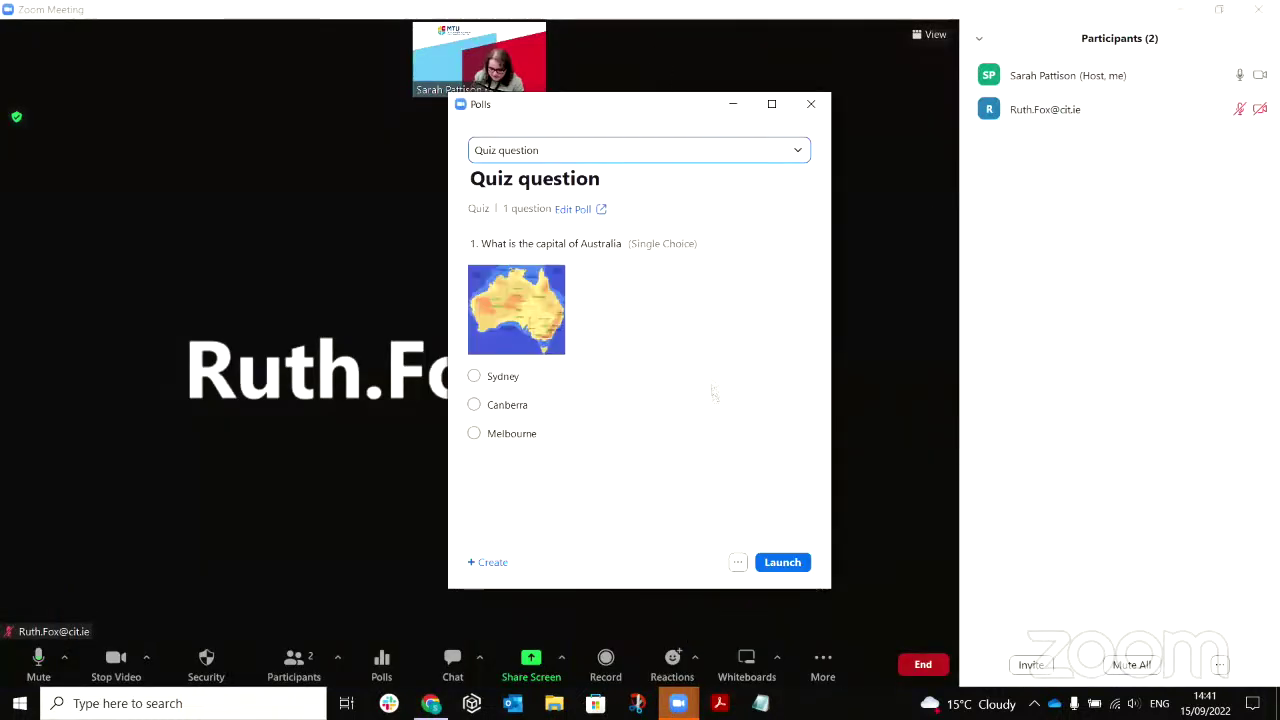
pyautogui.click(780, 563)
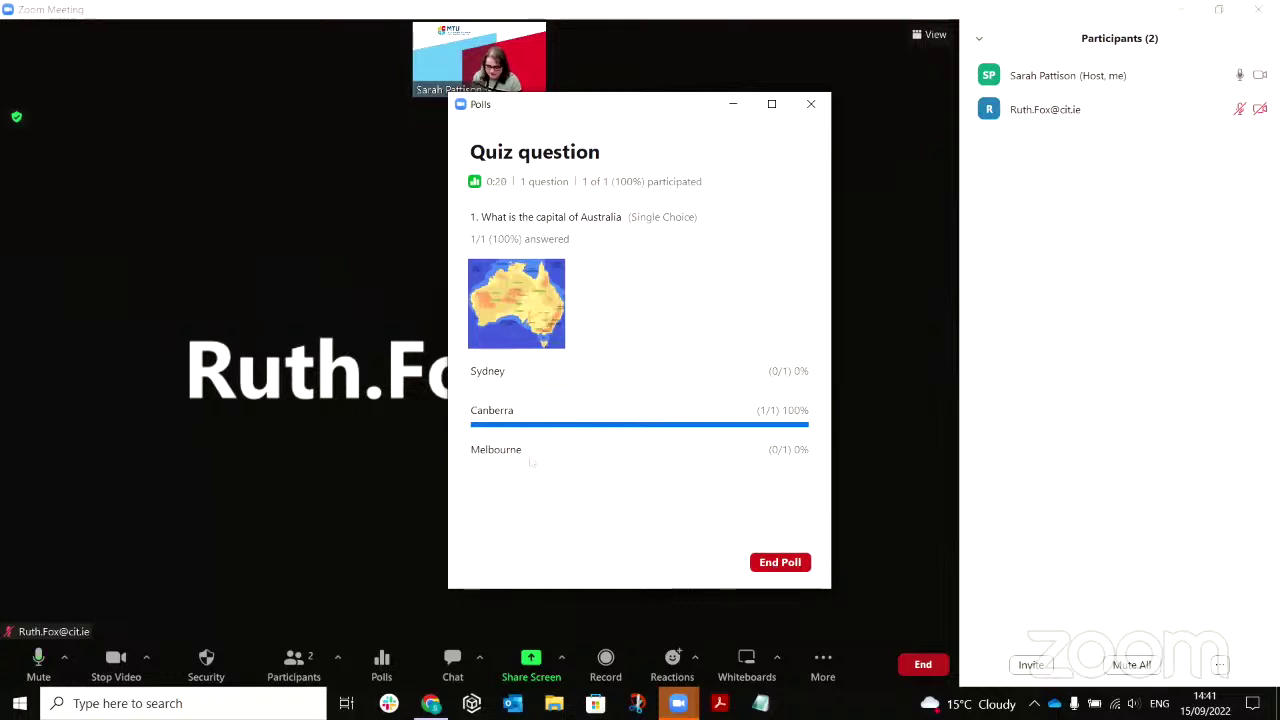
pyautogui.click(805, 110)
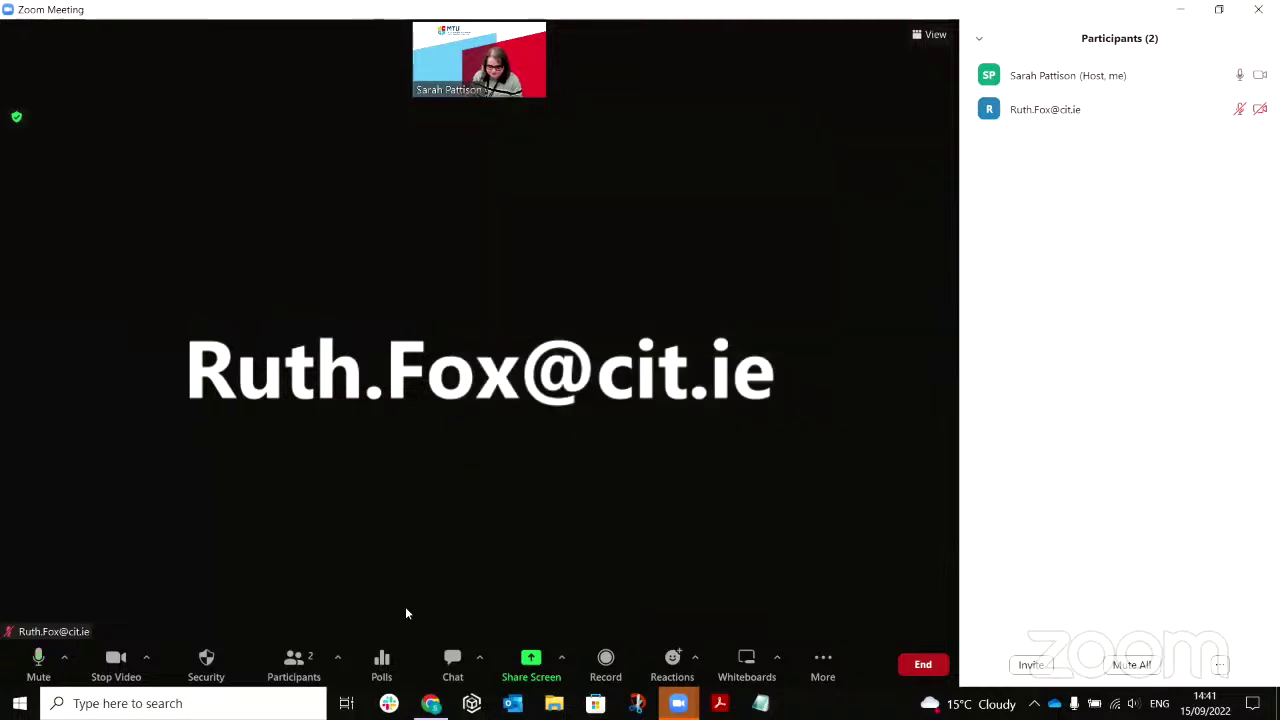
# Open the meeting chat and send the message "Hello" to everyone.
pyautogui.click(450, 668)
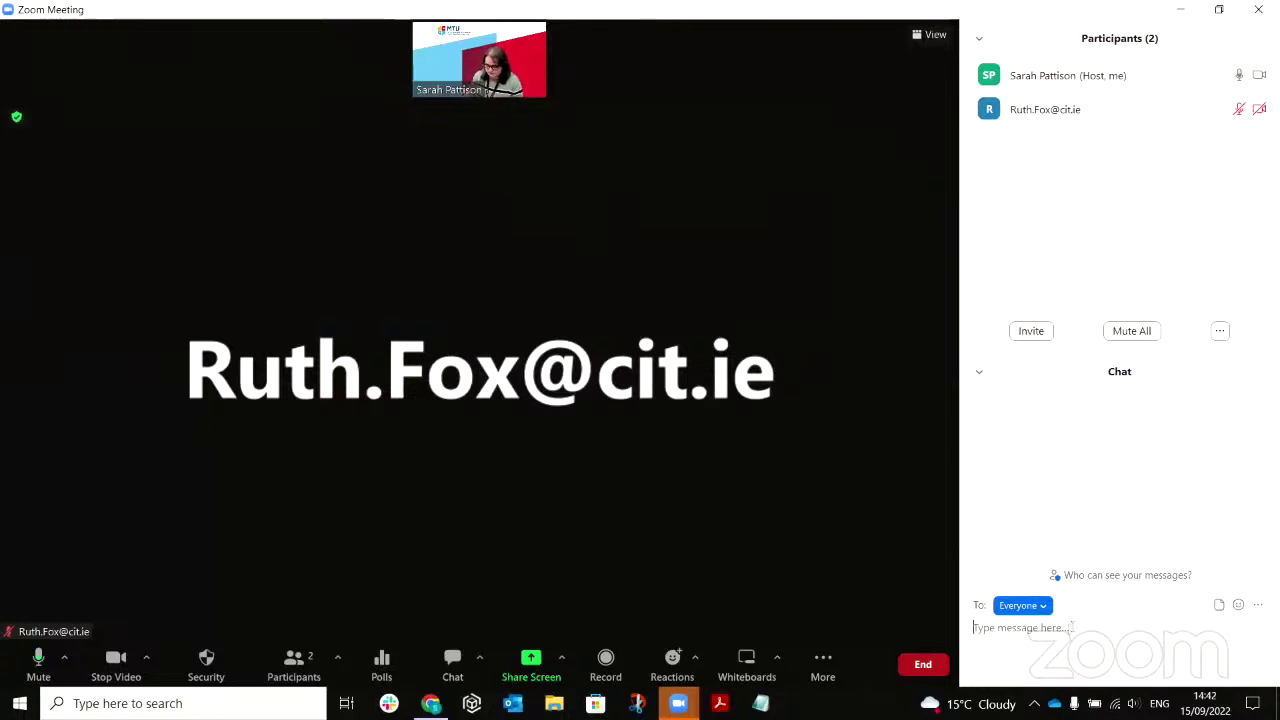
pyautogui.write('Hello')
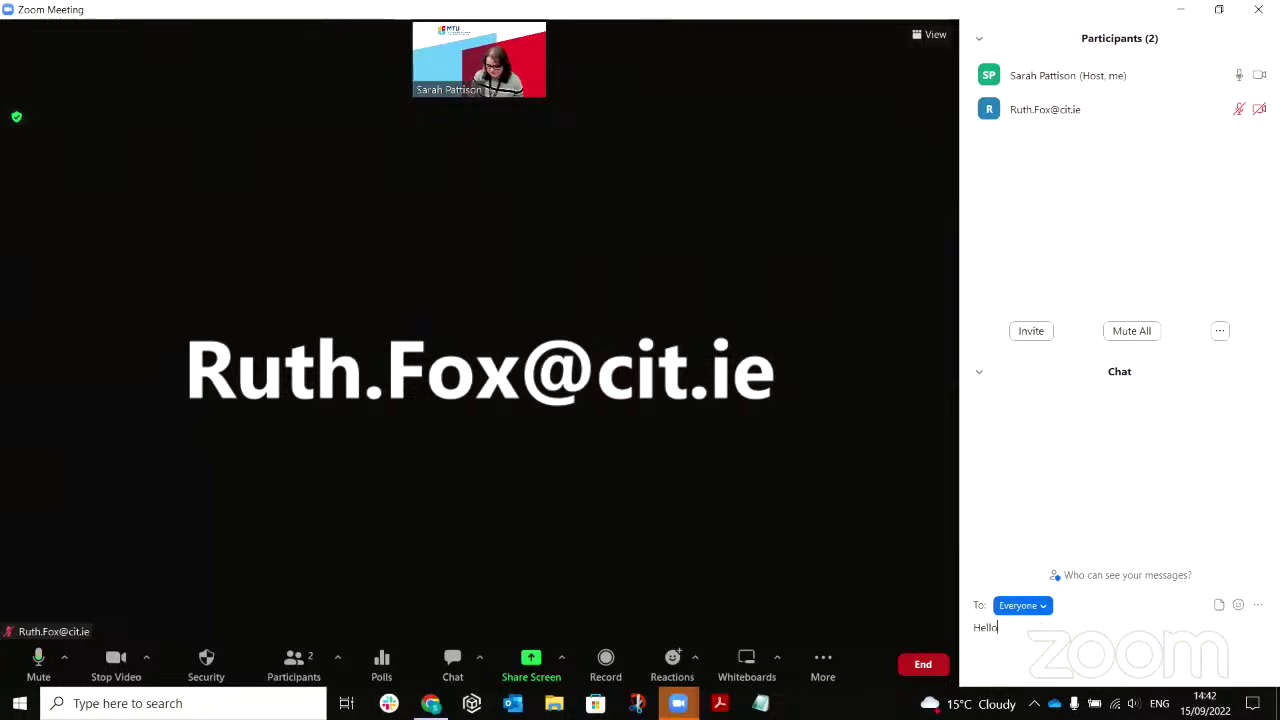
pyautogui.press('Return')
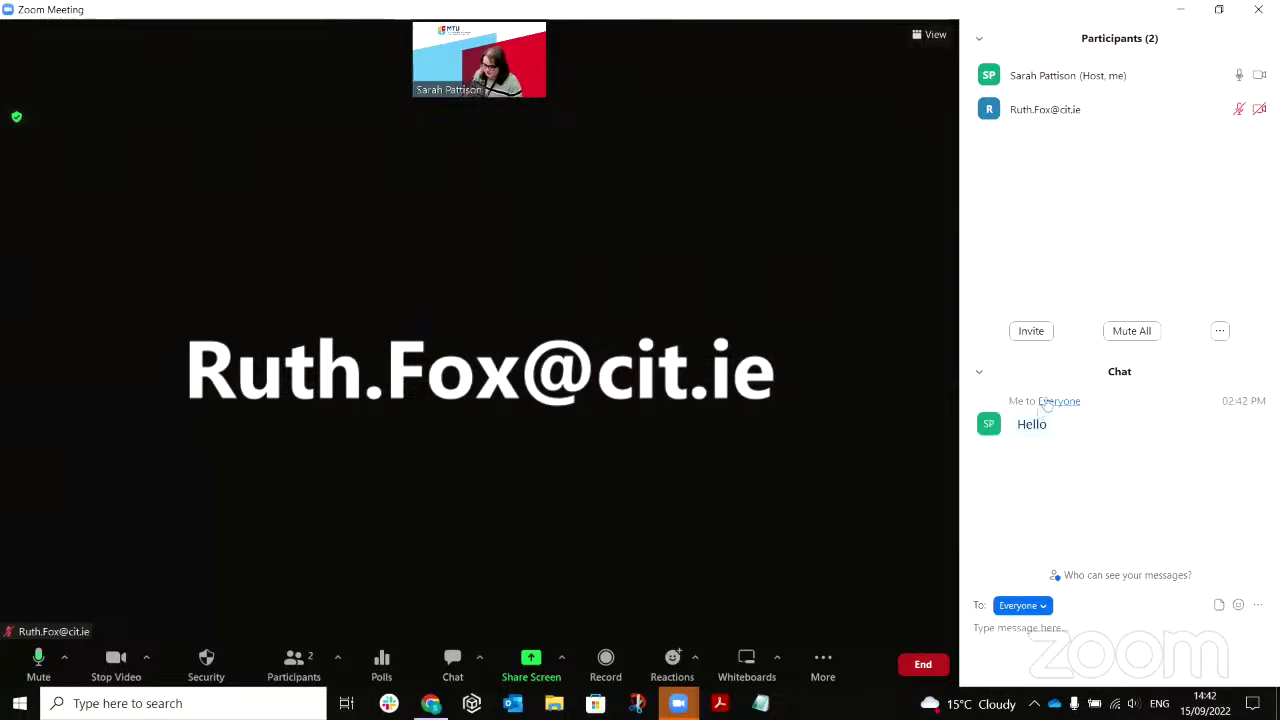
# Send the other participant a direct chat message saying "Hi" with their first name, and set the recipient back to Everyone.
pyautogui.click(1022, 605)
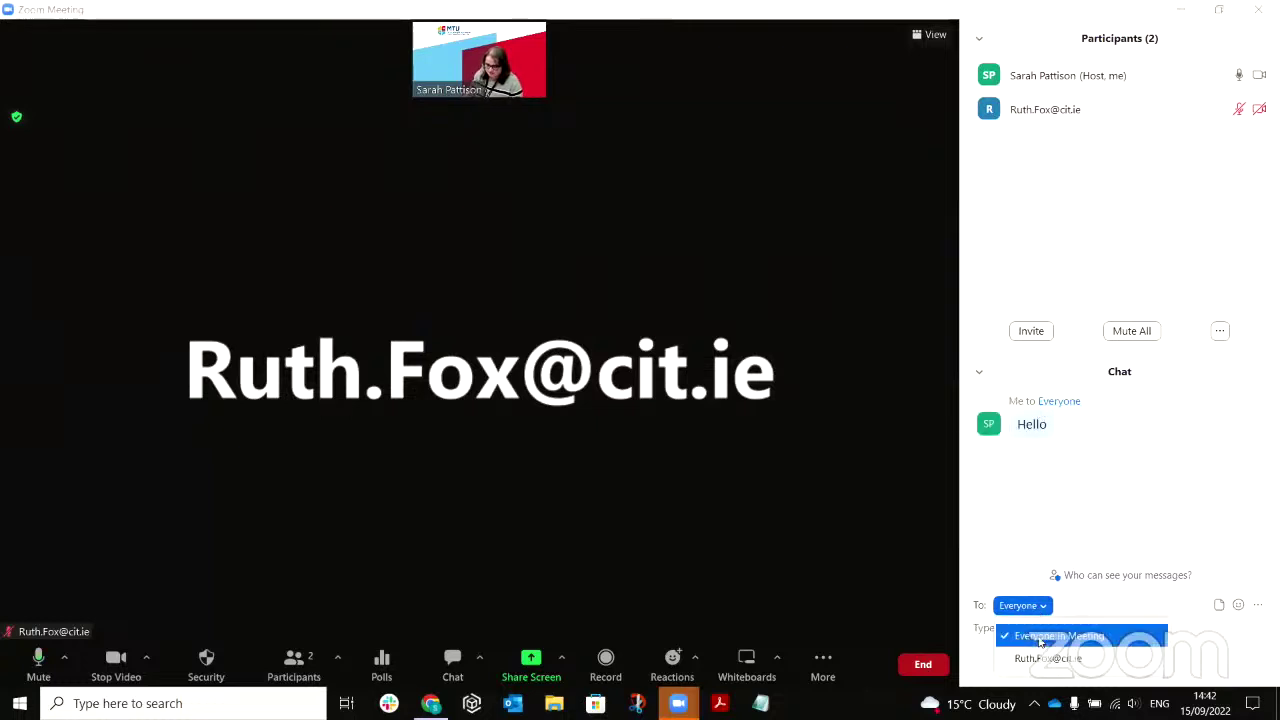
pyautogui.click(1046, 659)
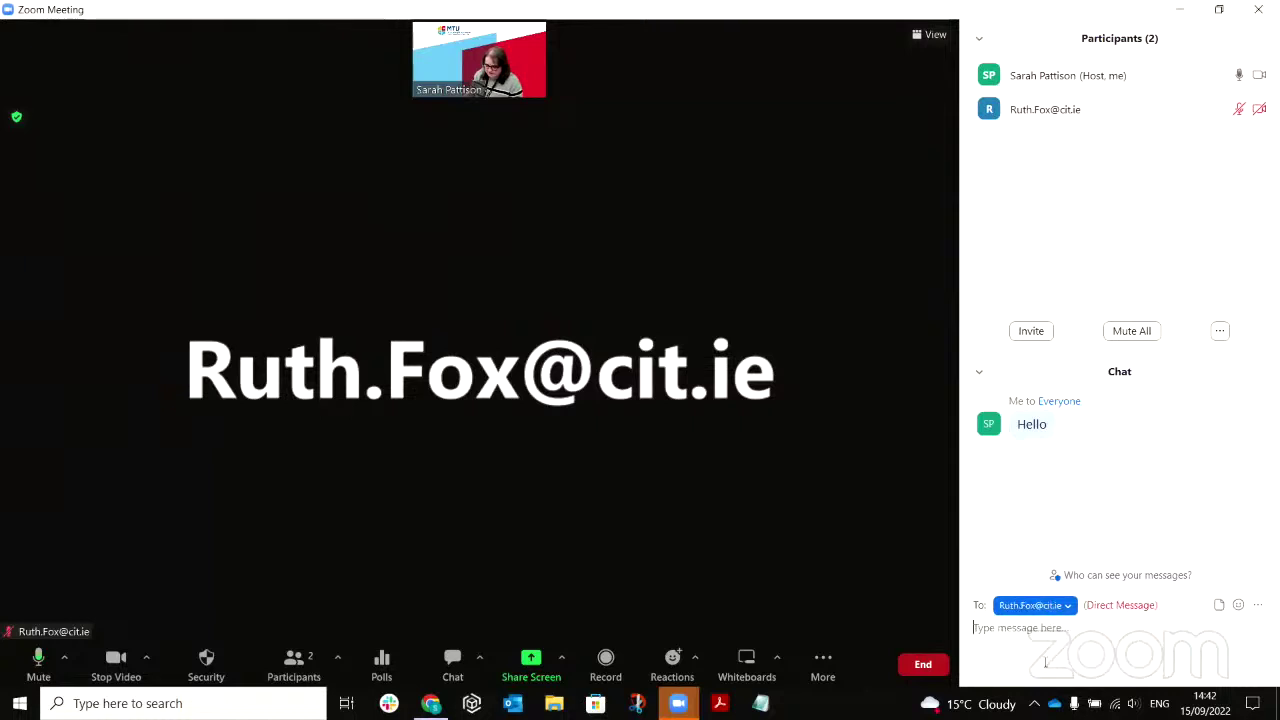
pyautogui.write('Hi')
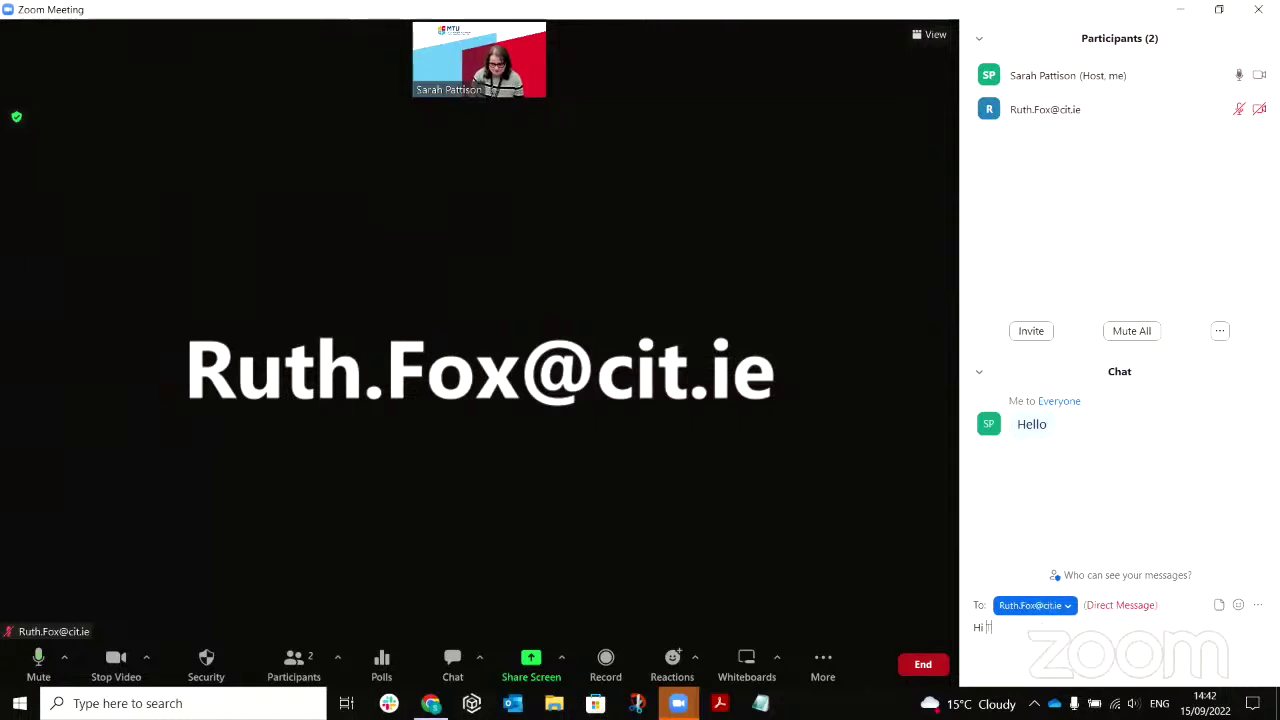
pyautogui.write(' Ruth')
pyautogui.press('Return')
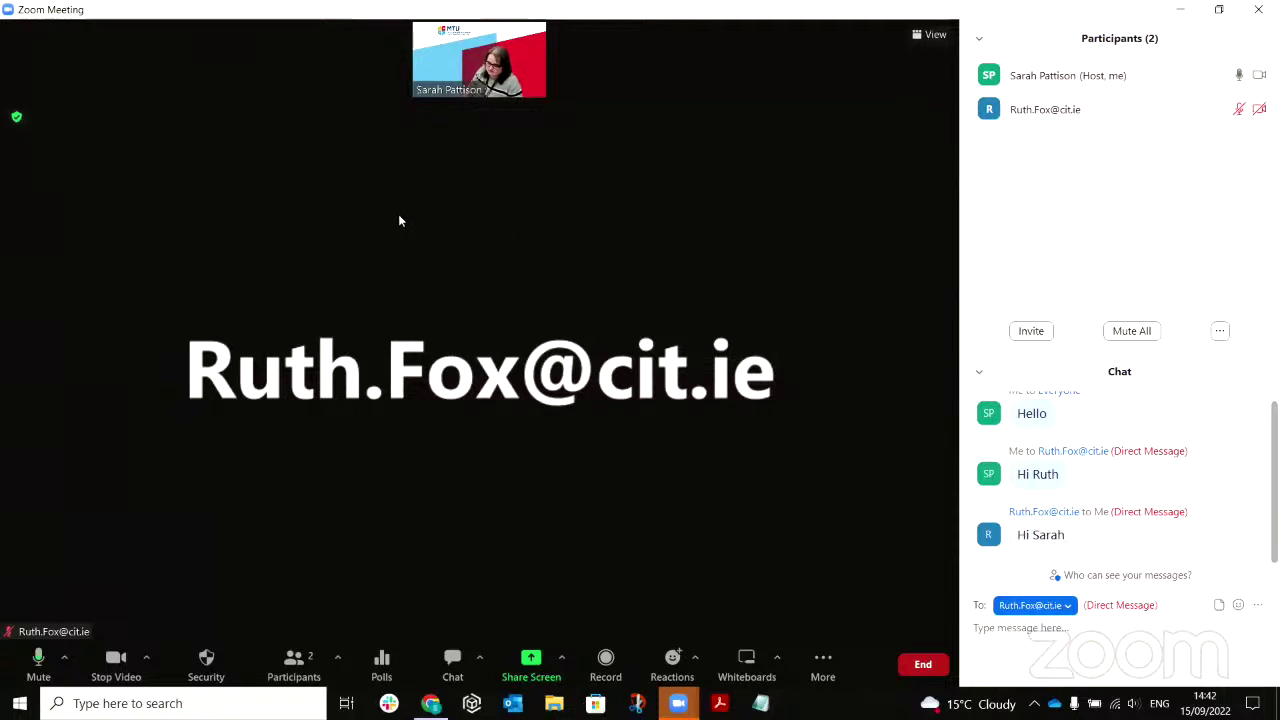
pyautogui.click(1035, 605)
pyautogui.click(1030, 633)
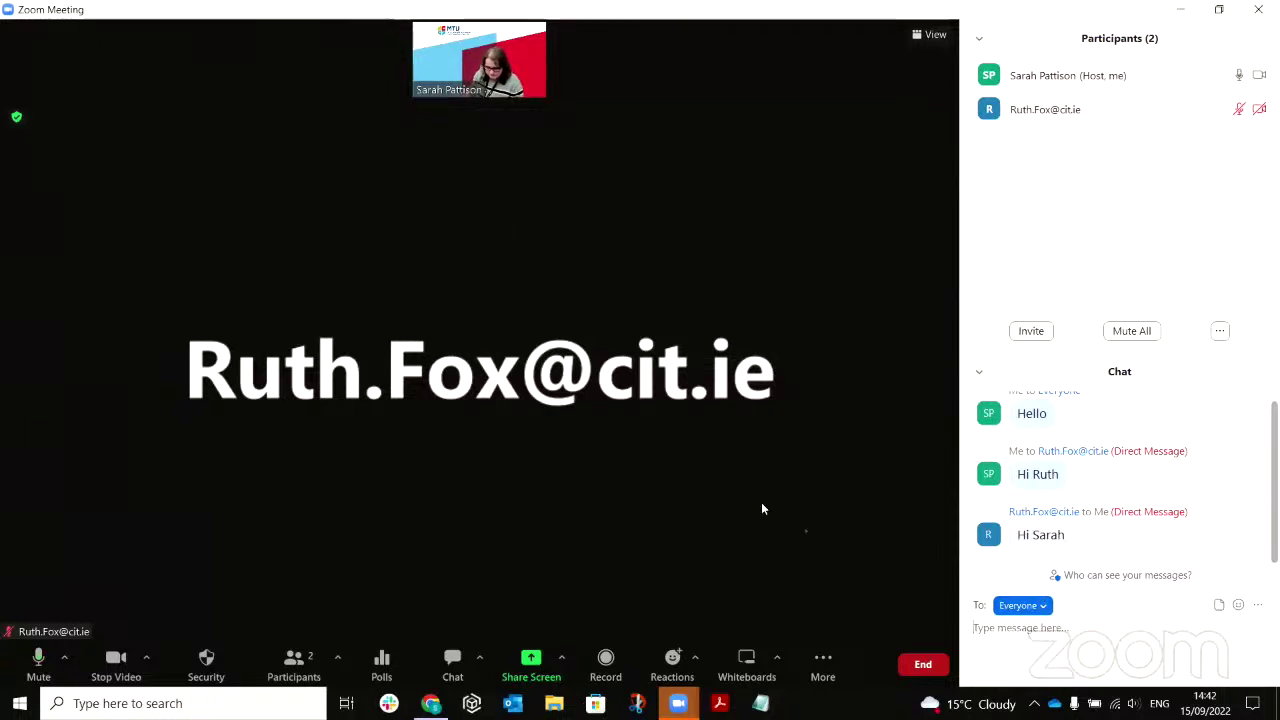
# Share the Chrome window with the participants, show the Launch Meeting page in it, and stop the share.
pyautogui.click(530, 659)
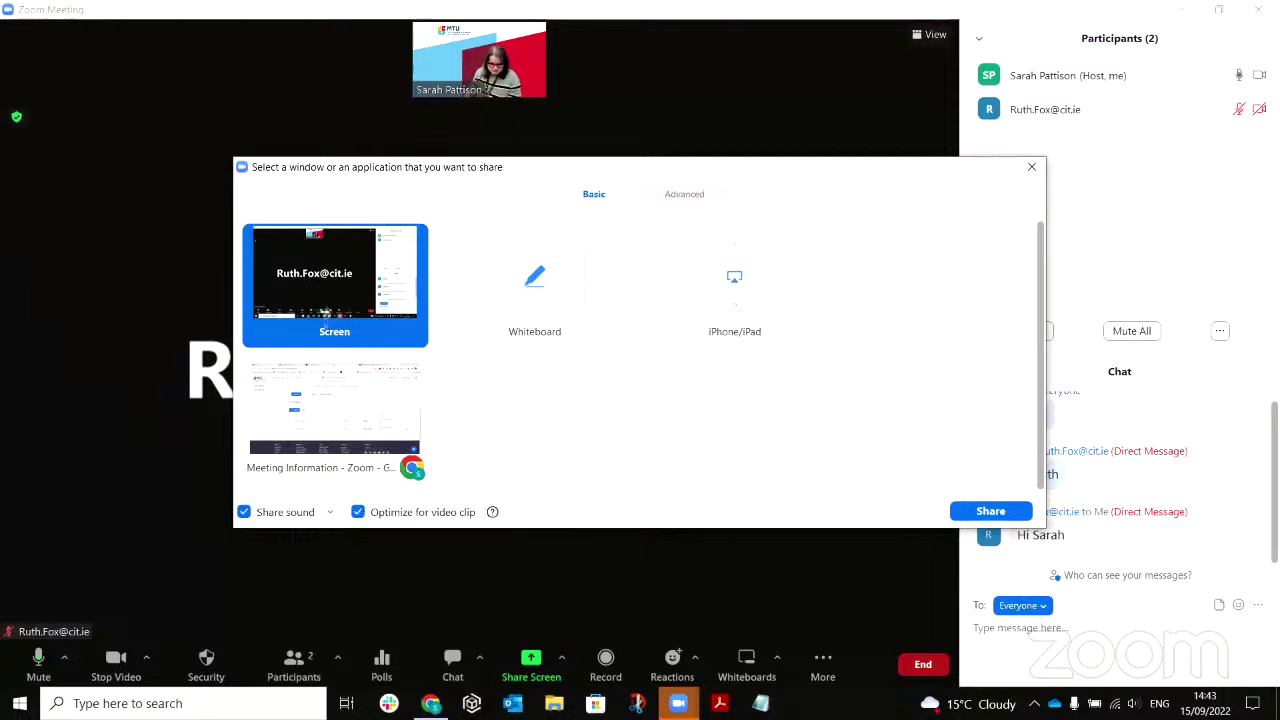
pyautogui.click(335, 420)
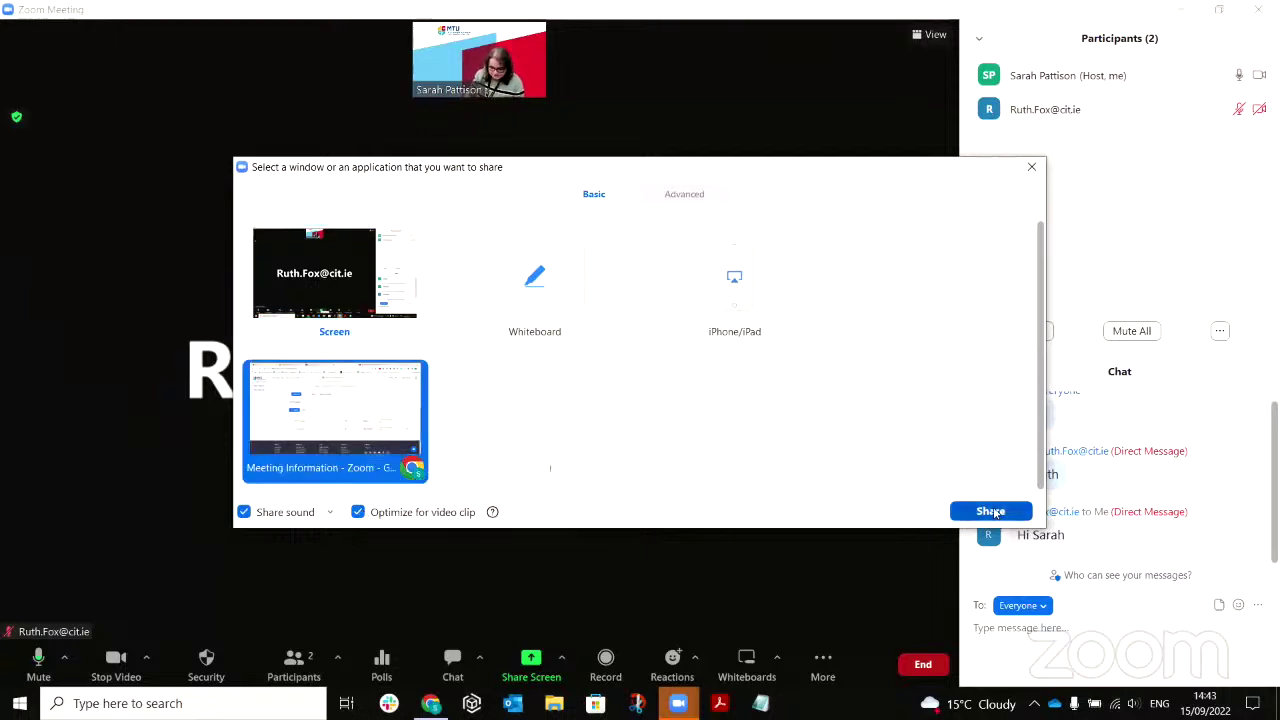
pyautogui.click(990, 511)
pyautogui.click(288, 13)
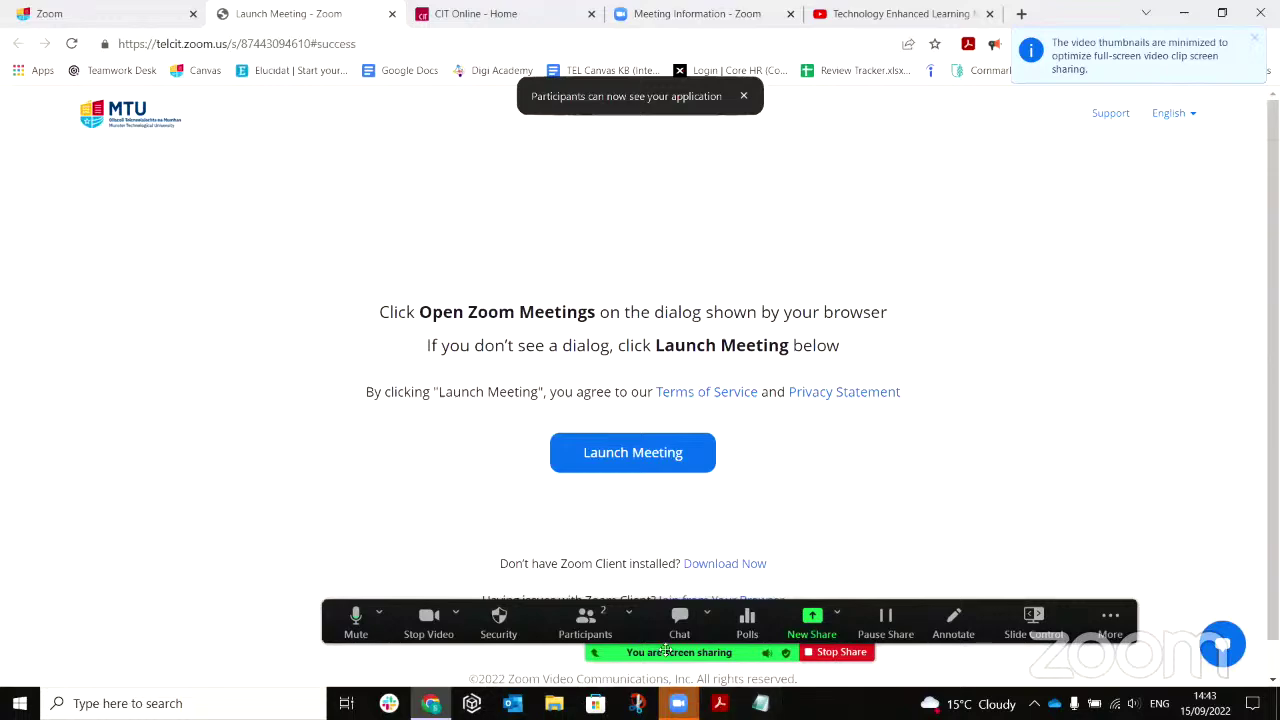
pyautogui.click(817, 657)
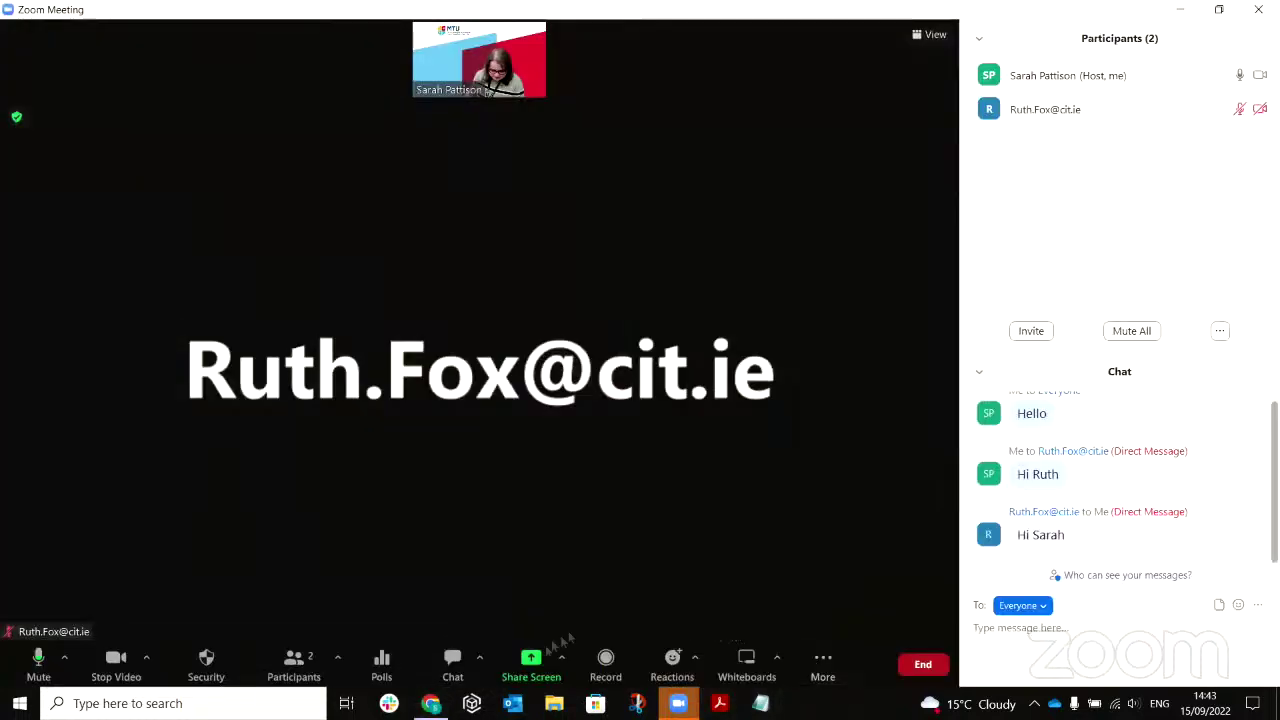
# Share the Canvas for New Staff 2022_2023 presentation from Downloads using the advanced PowerPoint as Virtual Background option.
pyautogui.click(531, 662)
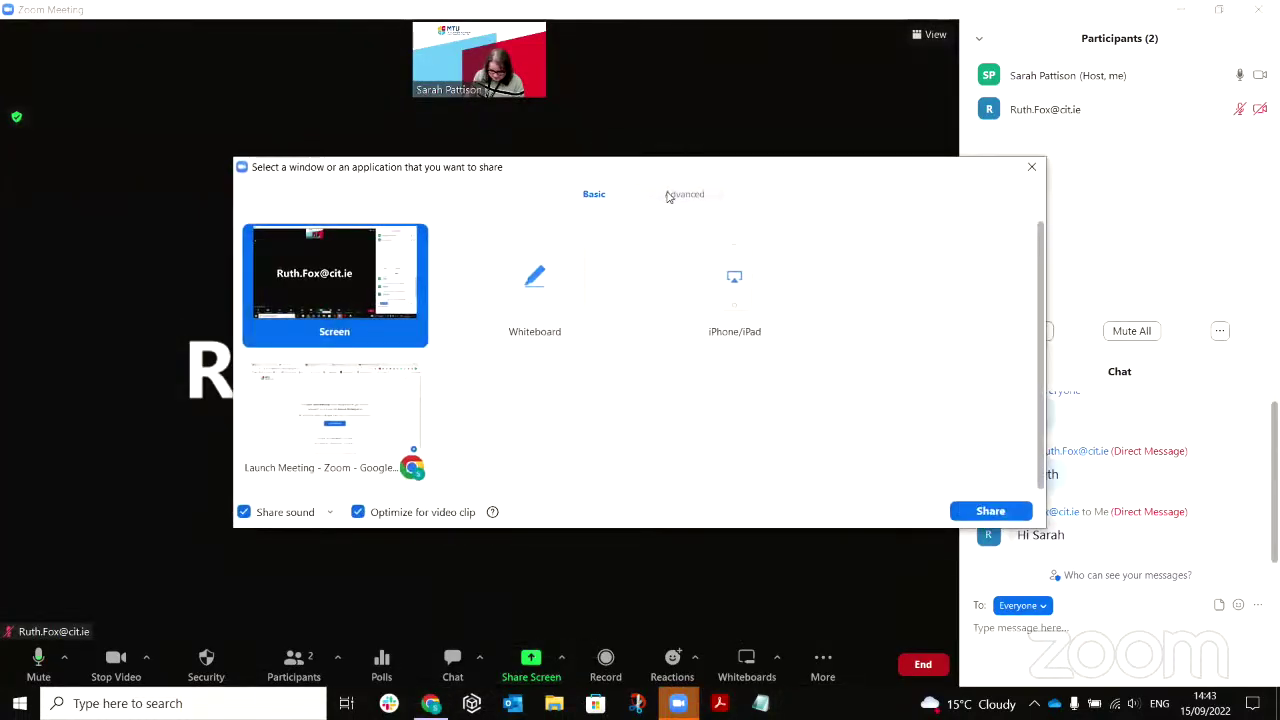
pyautogui.click(670, 196)
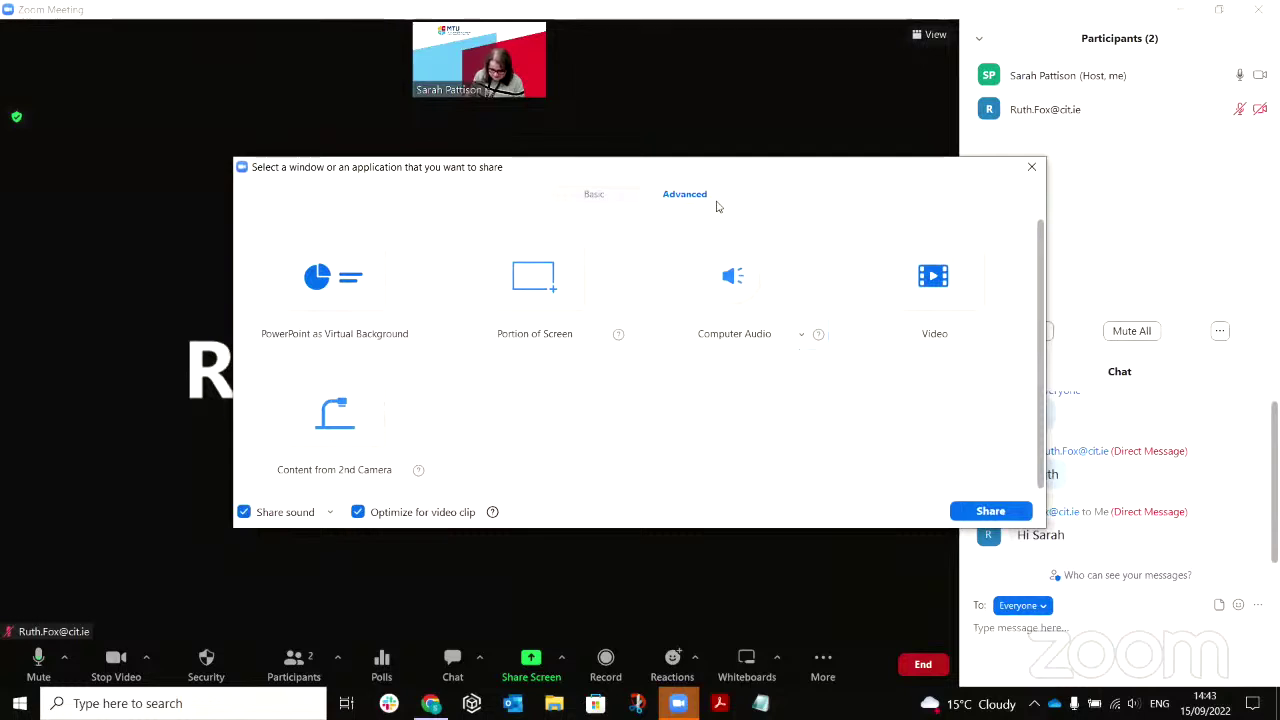
pyautogui.click(336, 289)
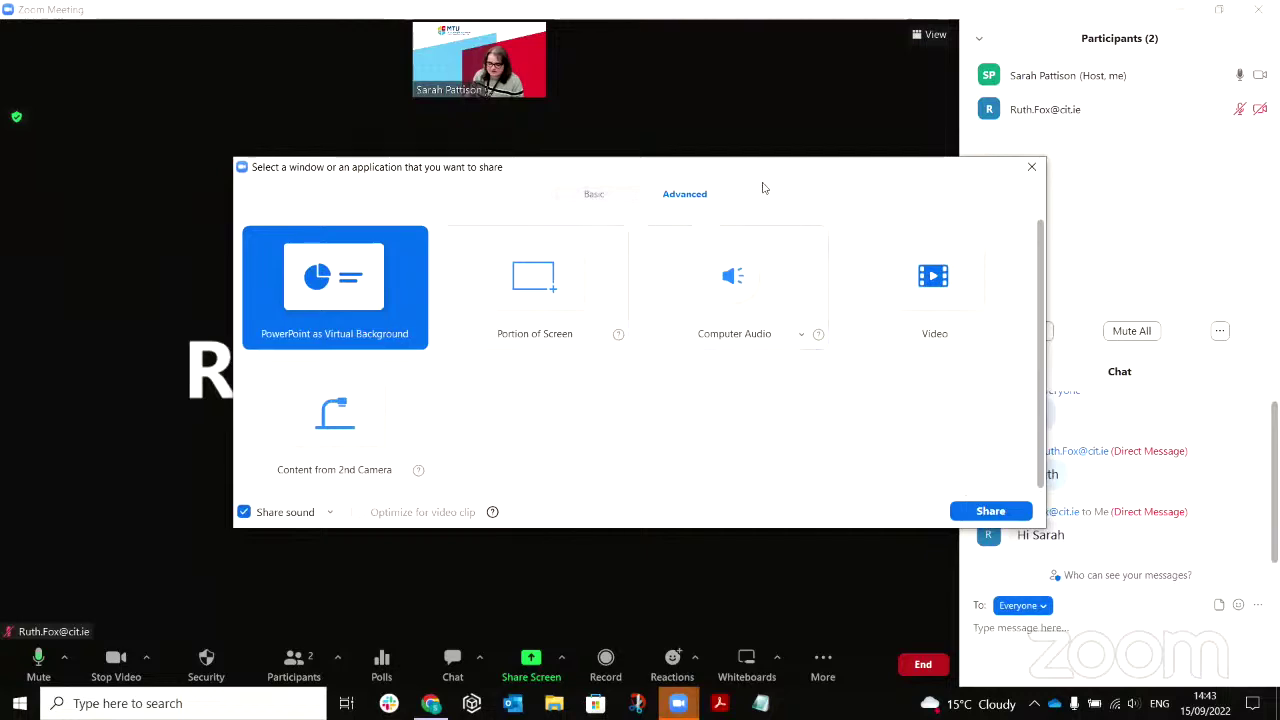
pyautogui.click(990, 511)
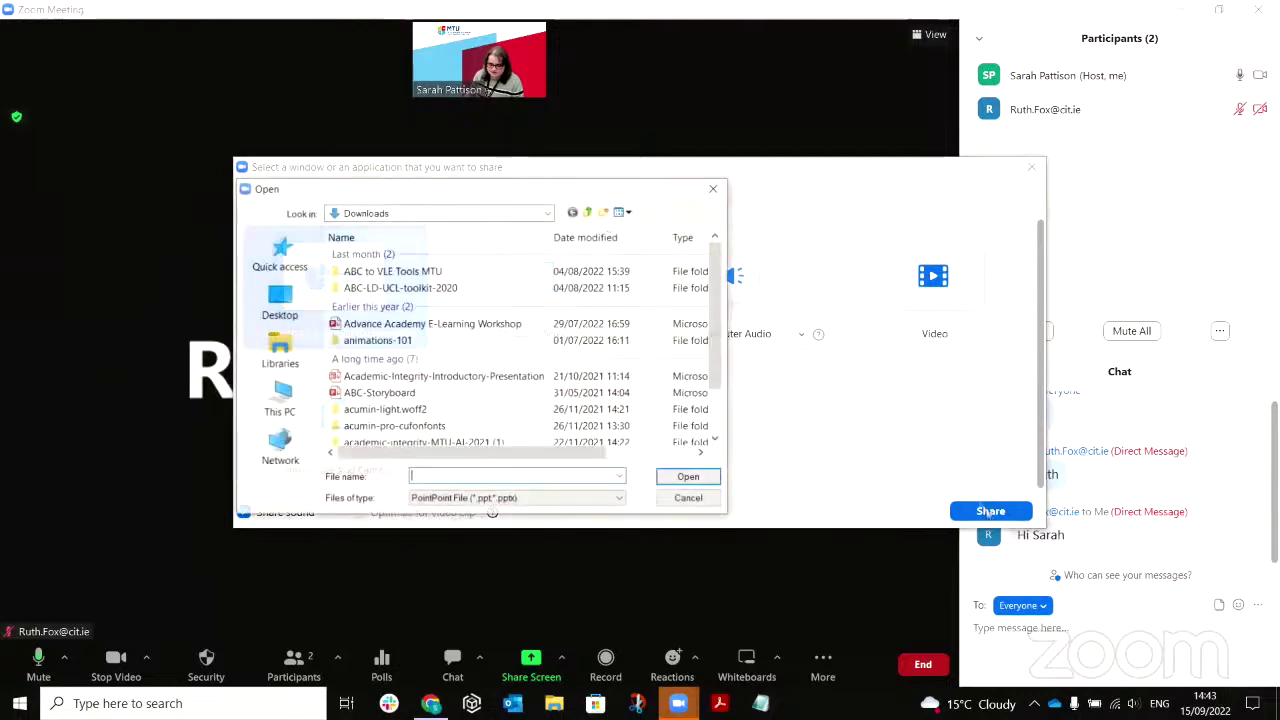
pyautogui.click(423, 323)
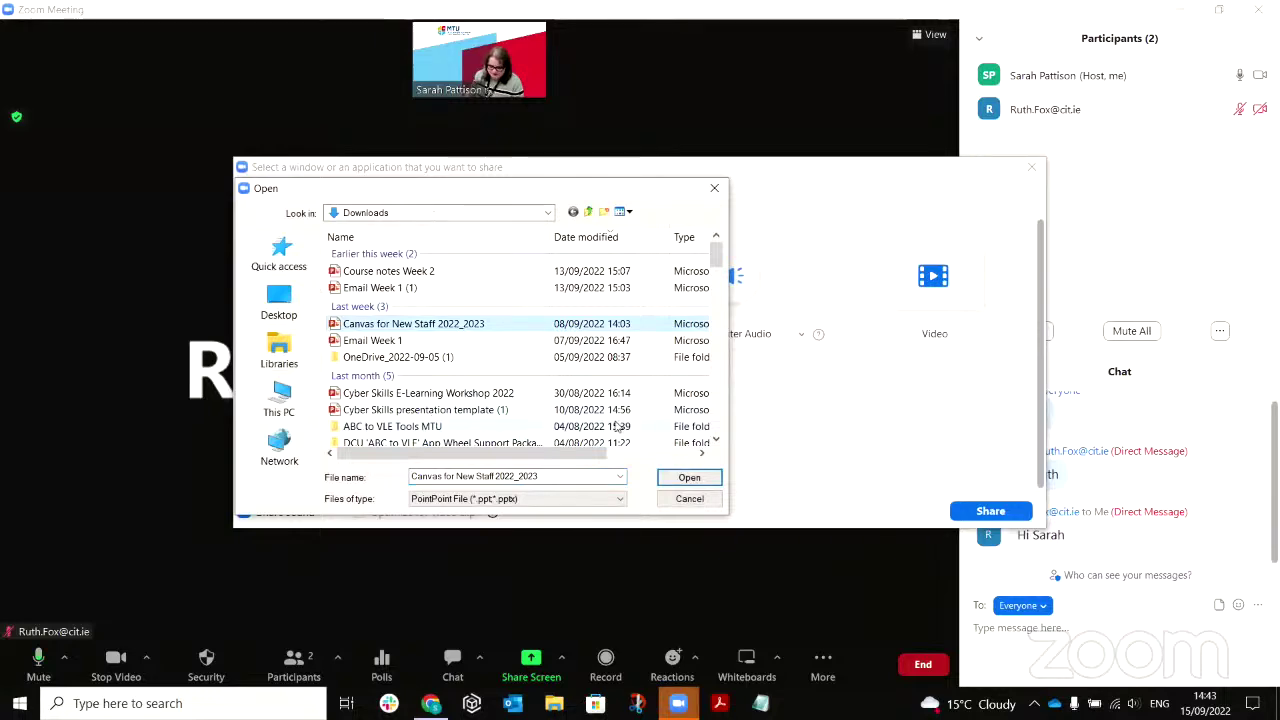
pyautogui.click(688, 478)
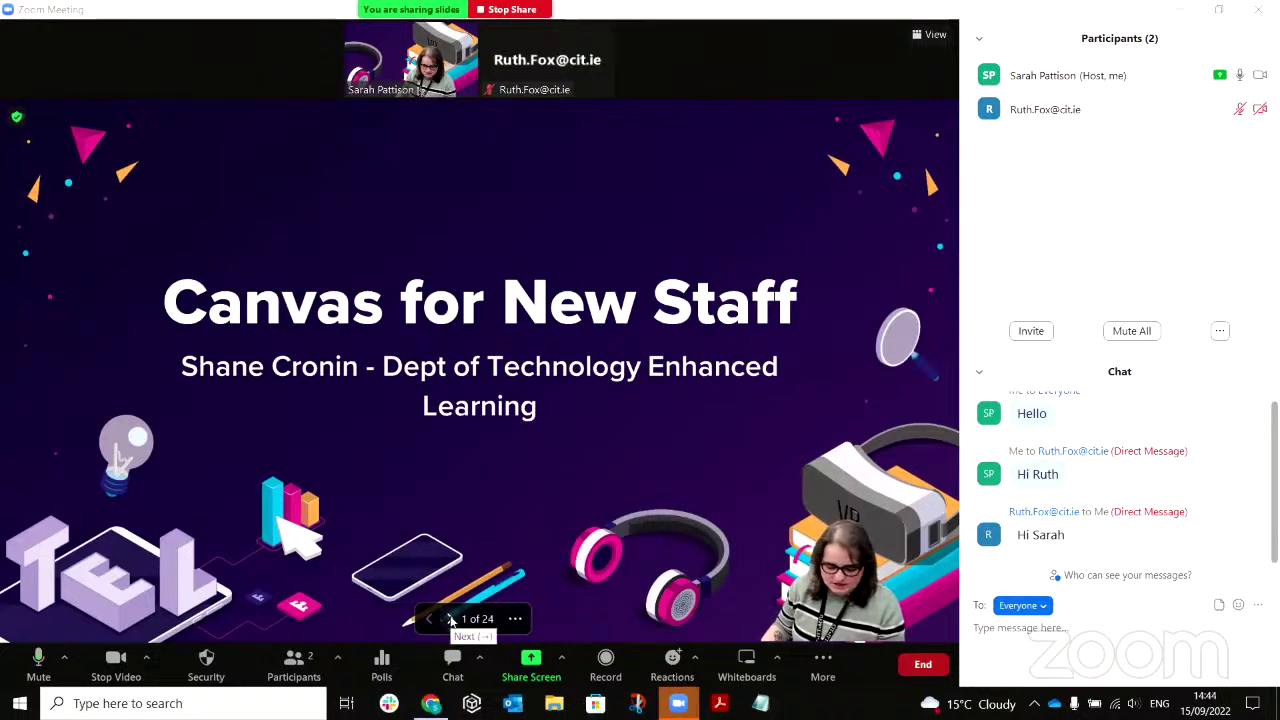
# Advance the shared presentation to slide 5 and stop sharing the slides.
pyautogui.click(451, 619)
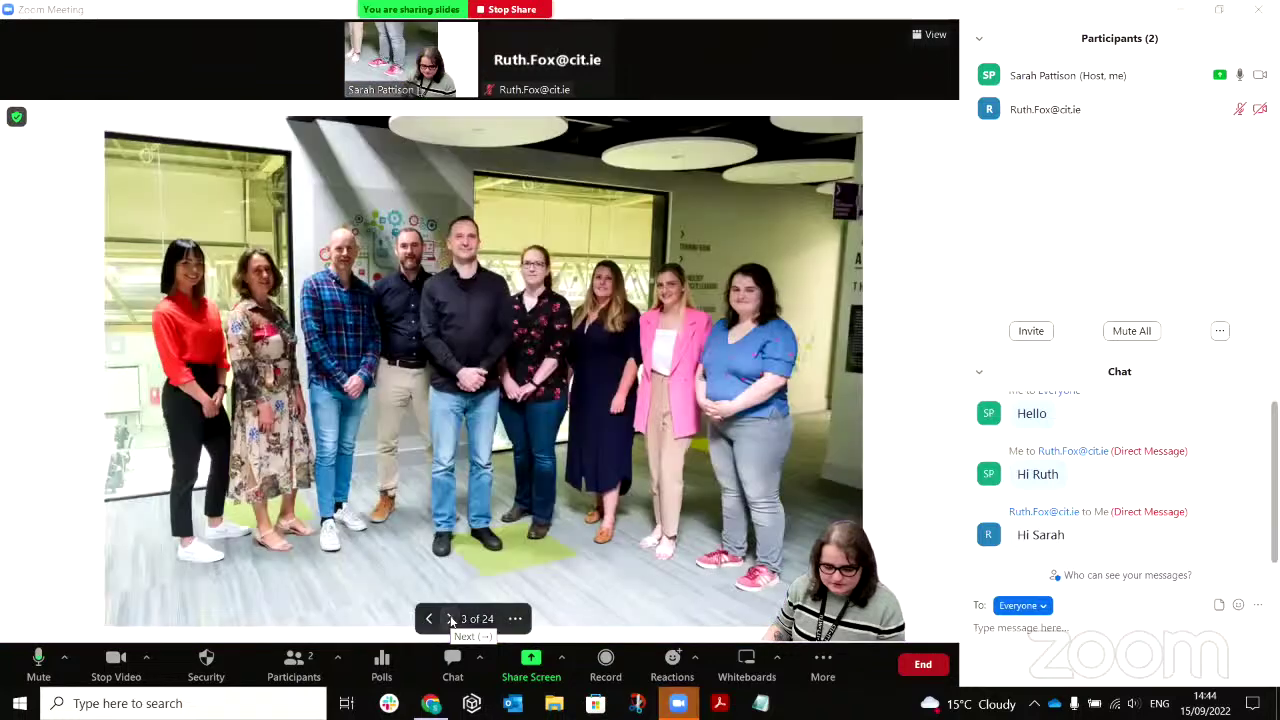
pyautogui.click(451, 619)
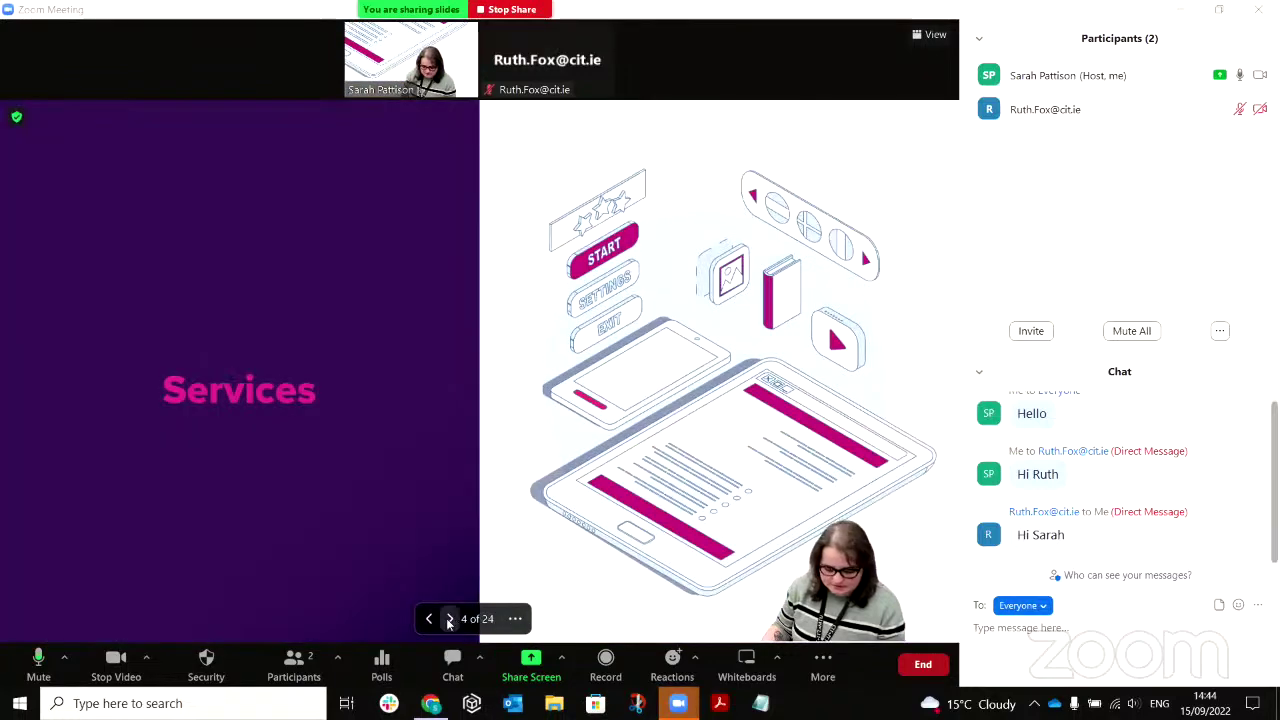
pyautogui.click(451, 619)
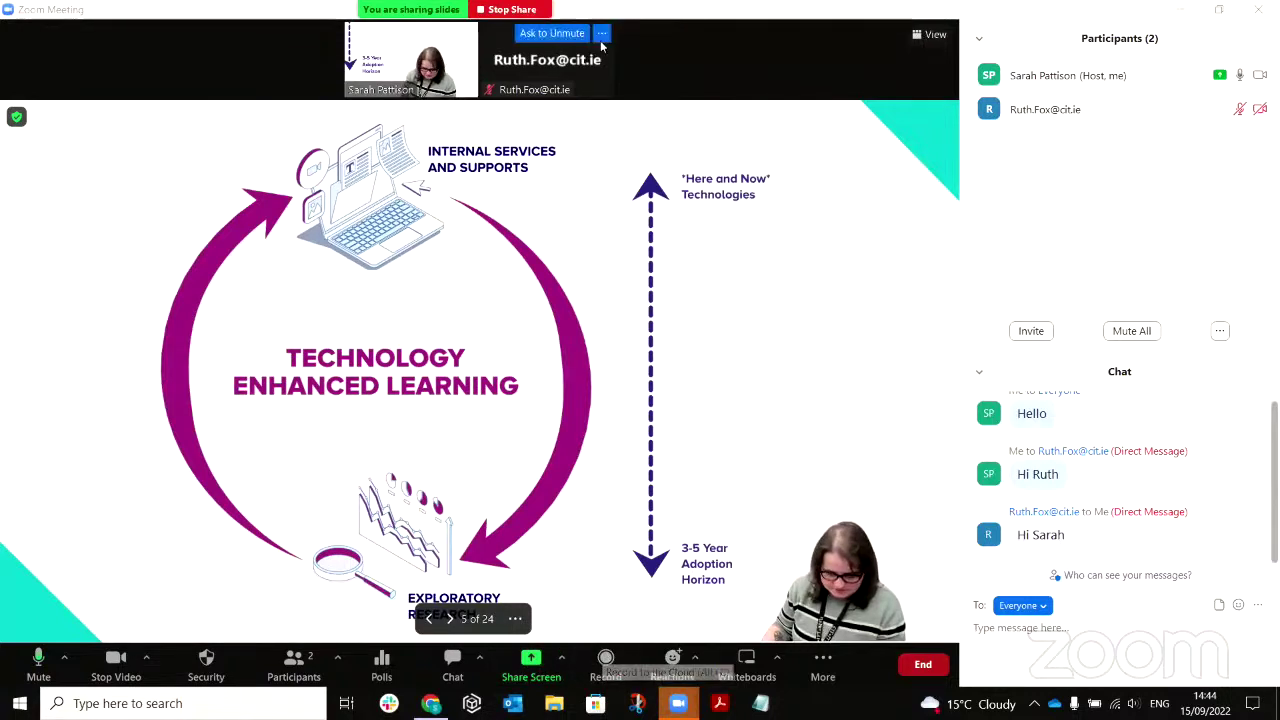
pyautogui.click(512, 9)
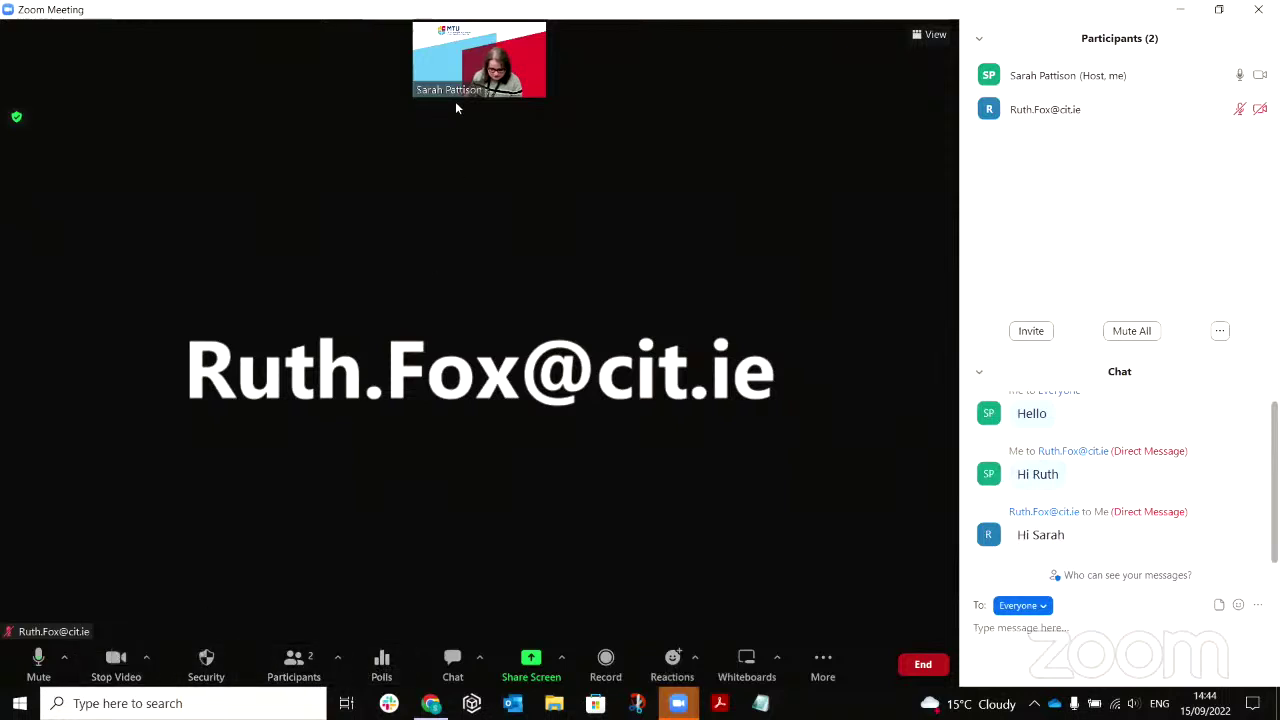
# Start recording the meeting to the cloud.
pyautogui.click(605, 668)
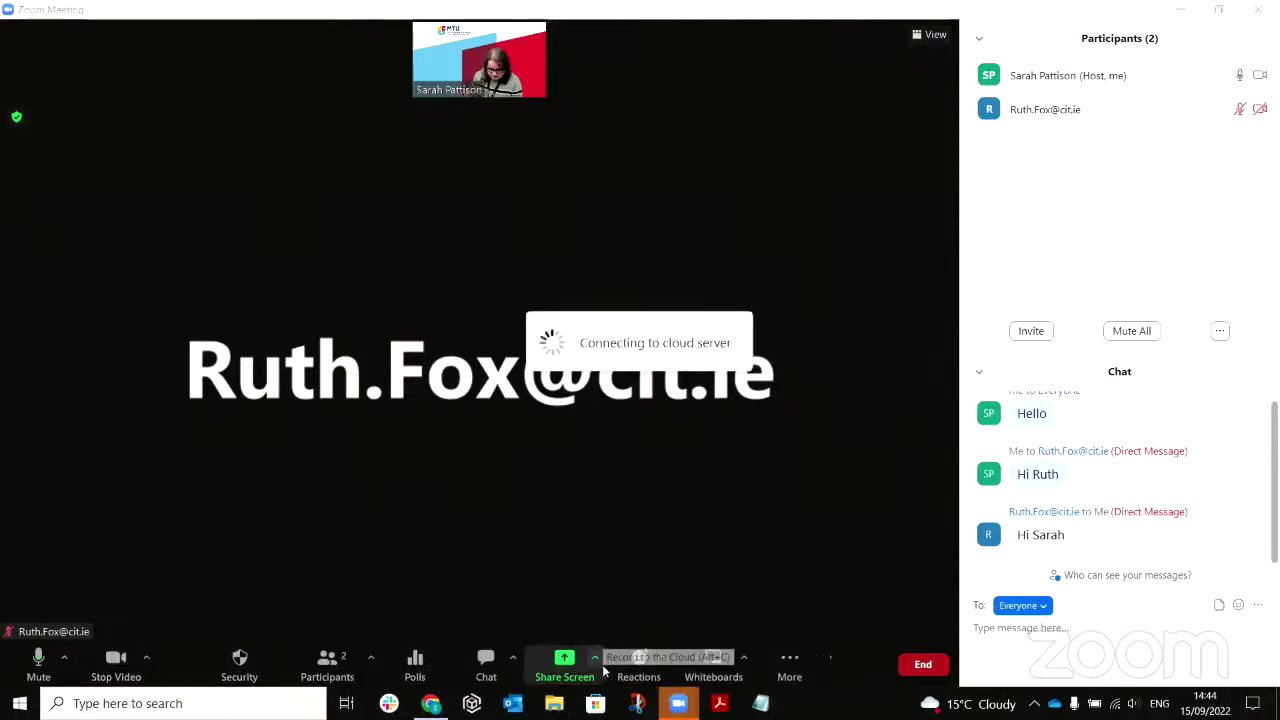